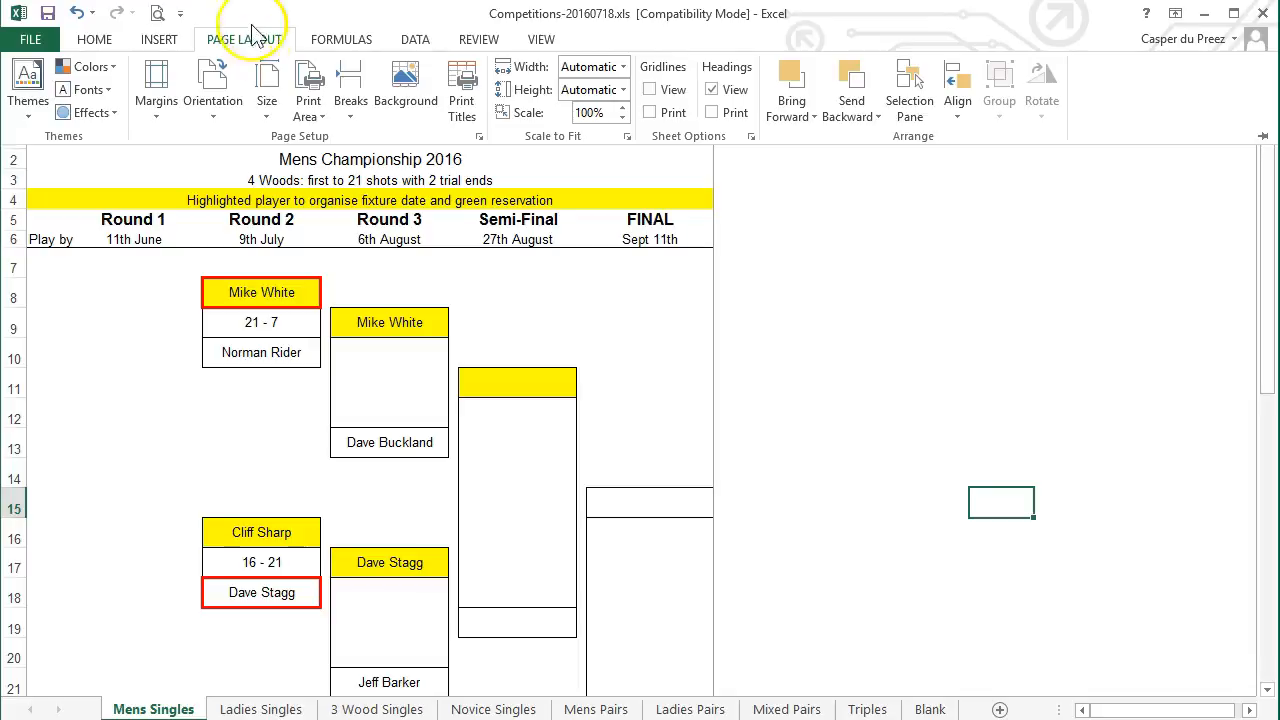
Clear the Mens Singles print area and collapse the ribbon
left_click(310, 92)
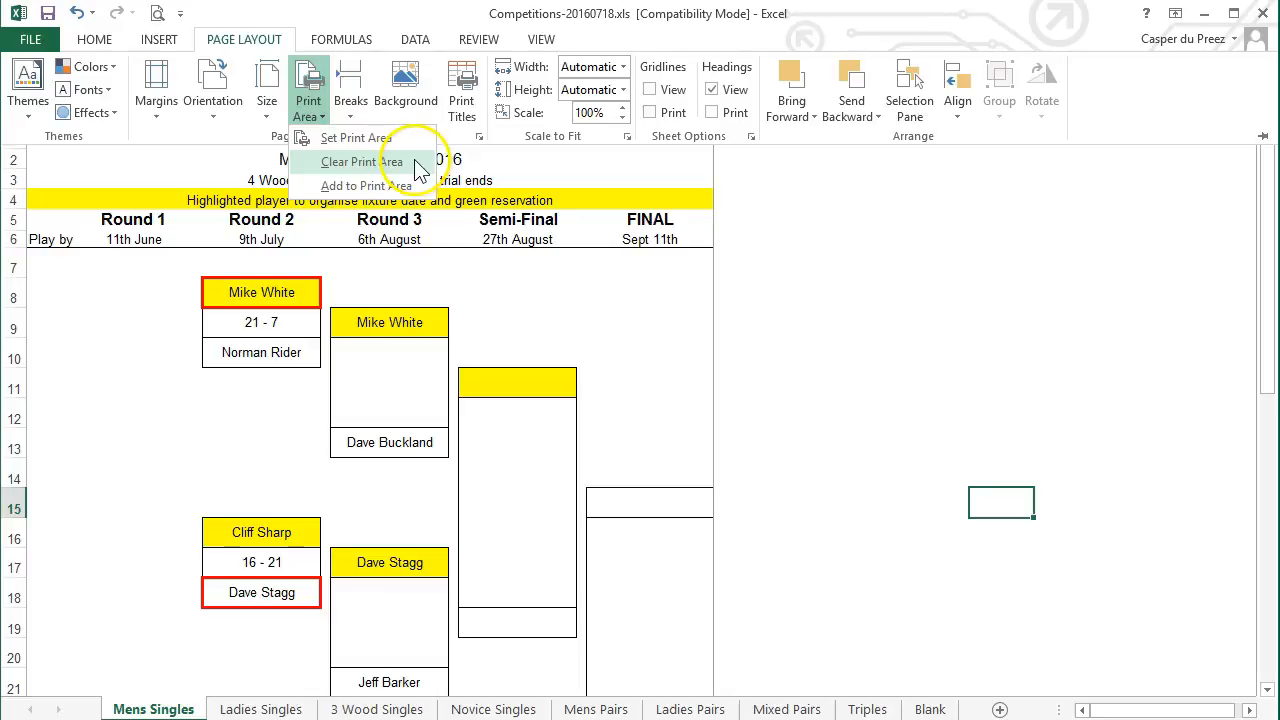
left_click(418, 170)
key("ctrl+F1")
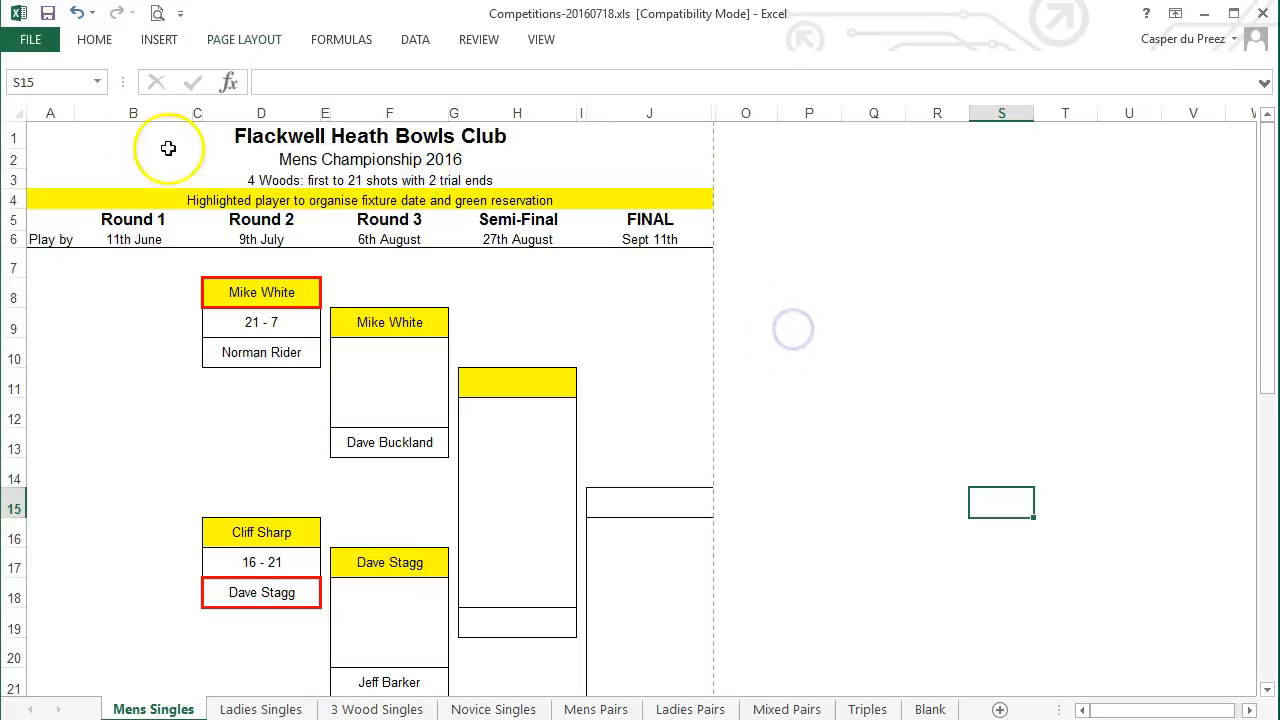
Show Mens Singles in Page Layout view and scroll through the bracket back to the top
left_click(540, 41)
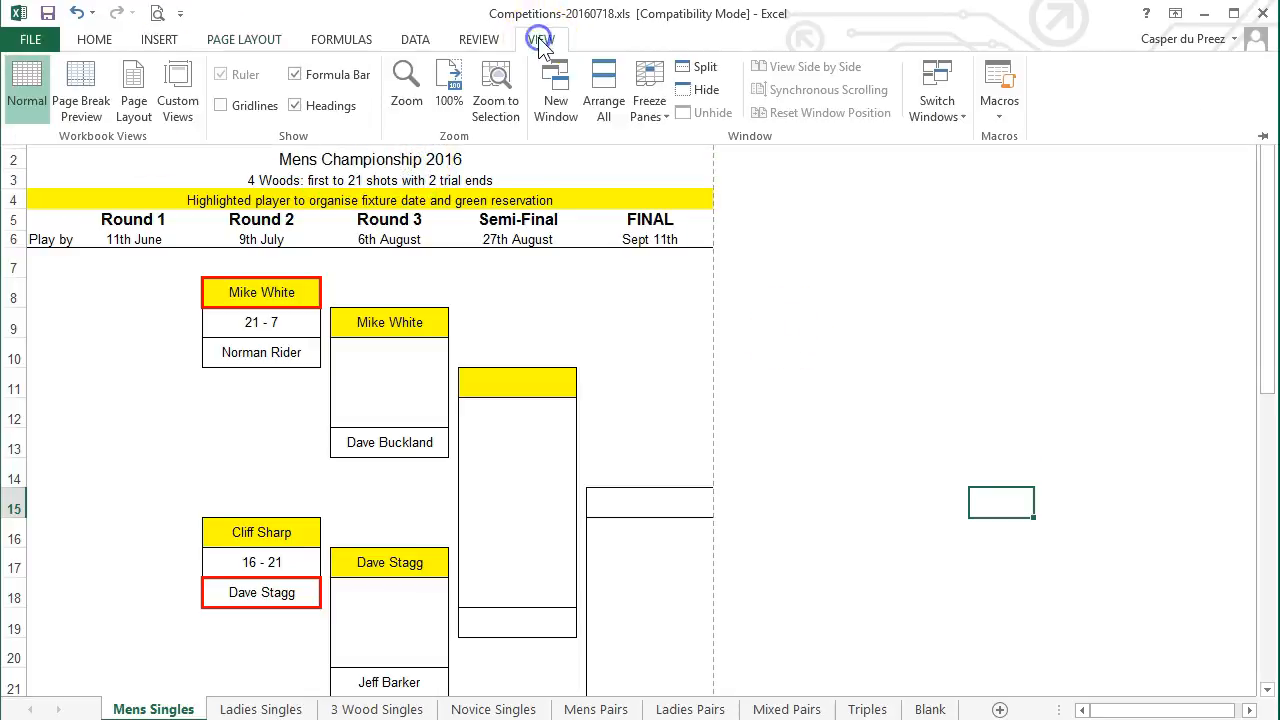
left_click(134, 110)
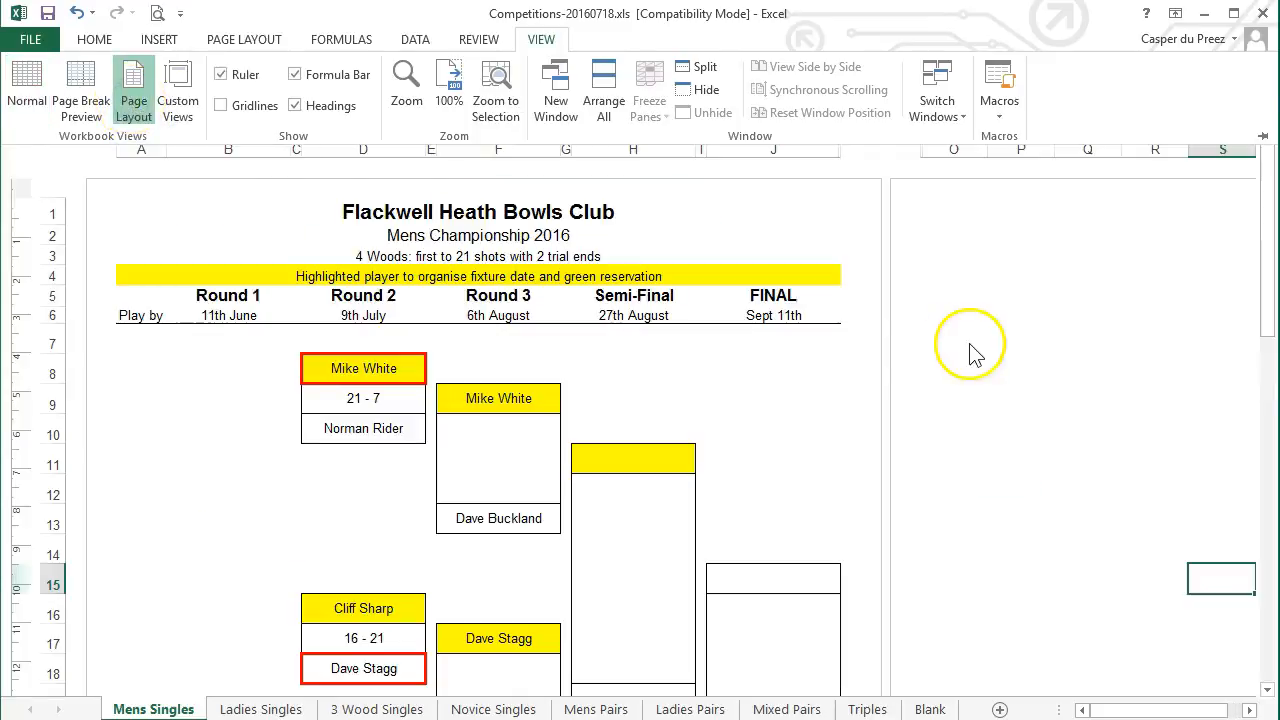
scroll(969, 343, "down", 7)
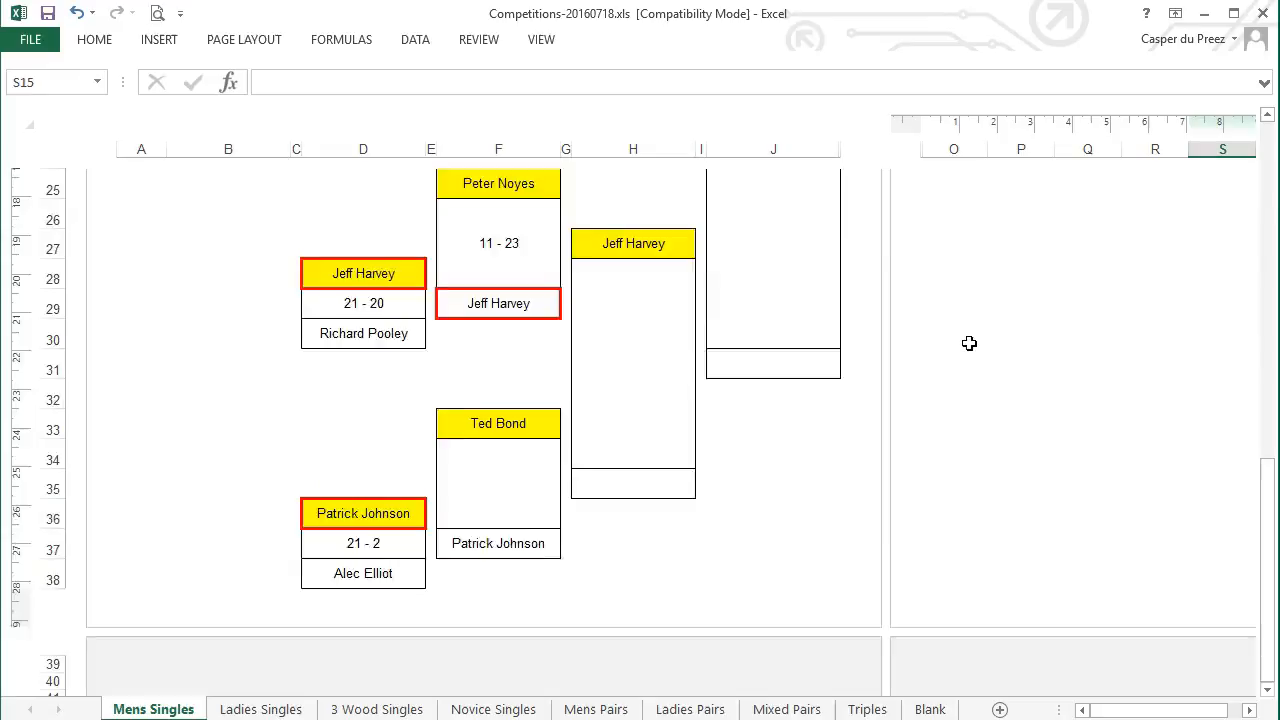
scroll(969, 343, "up", 2)
scroll(969, 343, "up", 6)
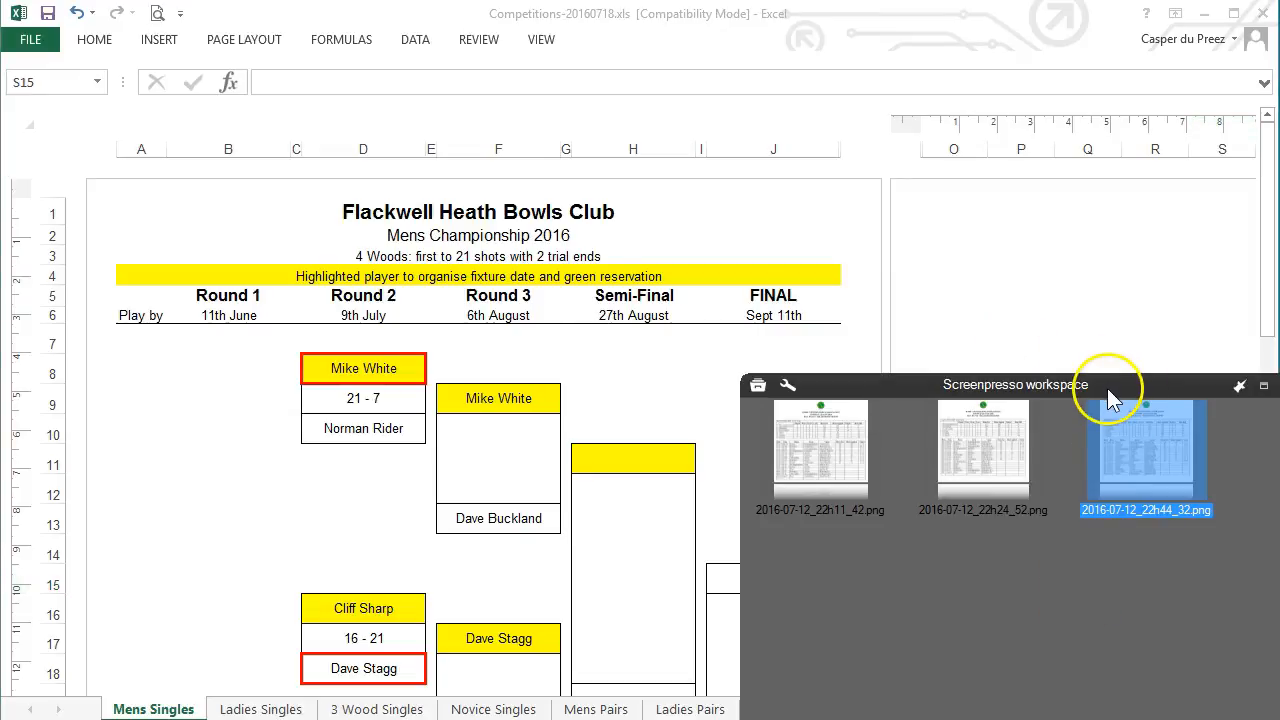
Choose Screenpresso's autoscroll screenshot mode and start the capture
left_click_drag(1111, 393, 1107, 118)
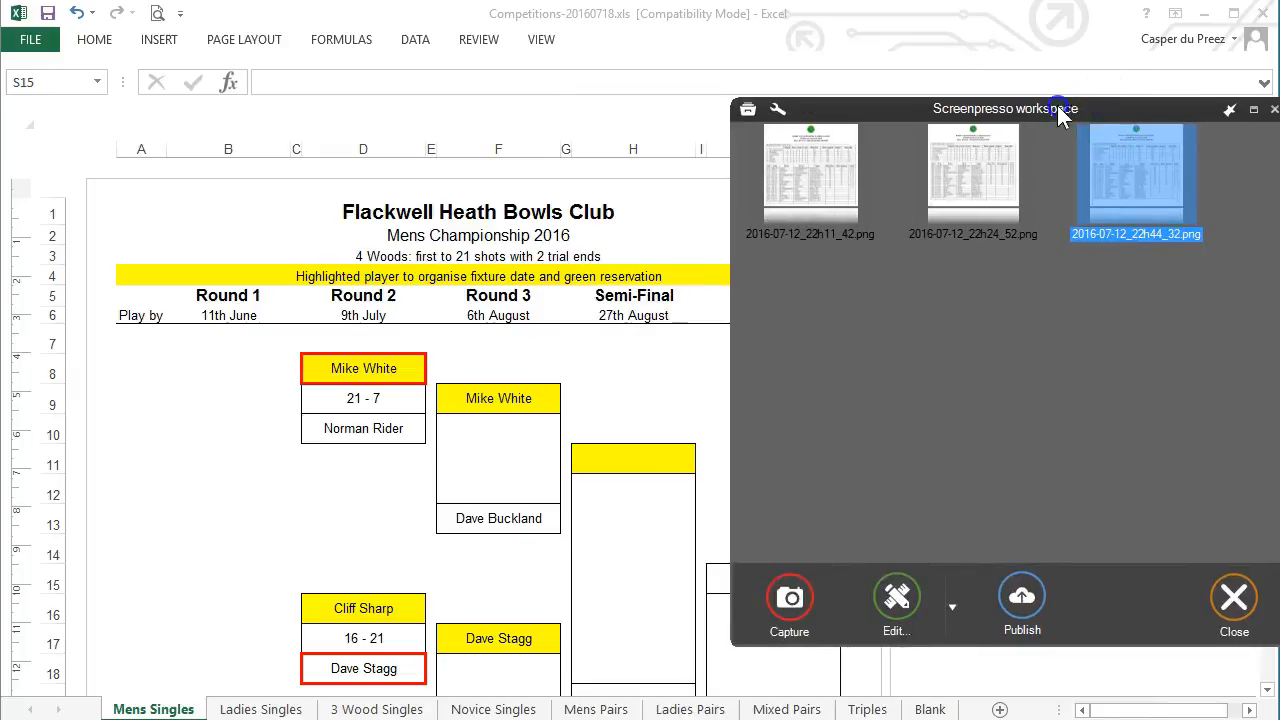
left_click(782, 590)
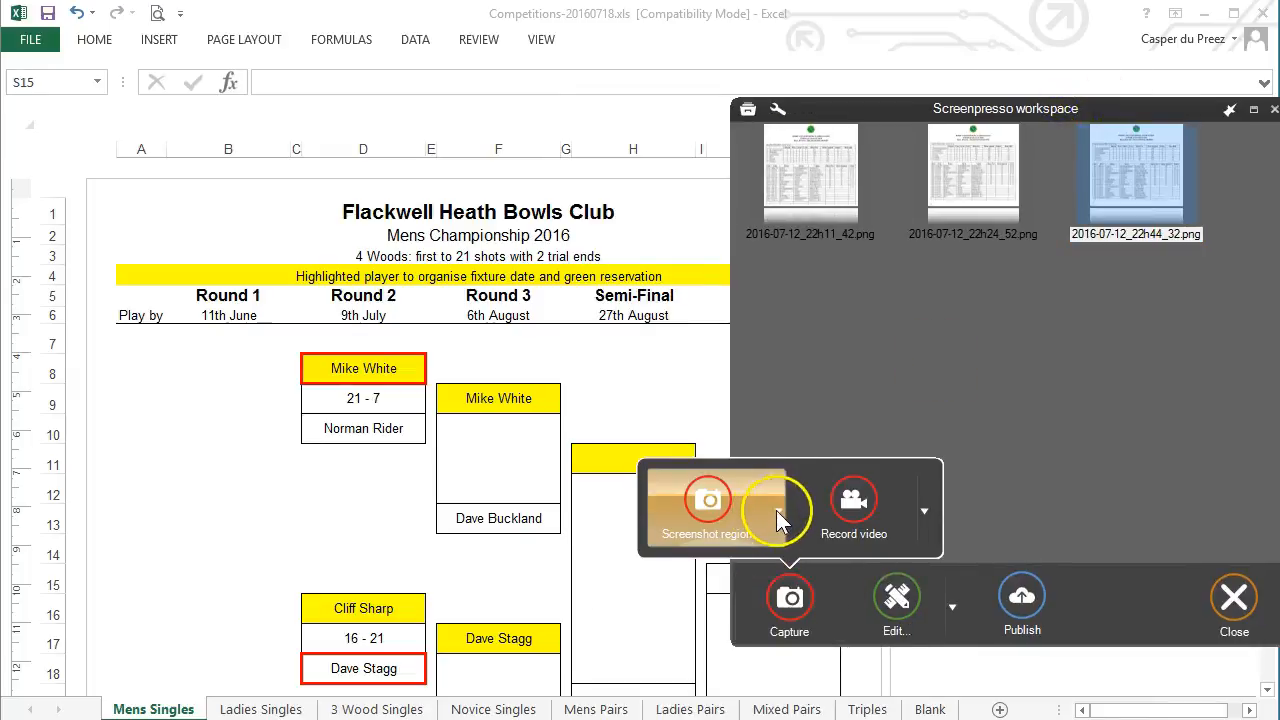
left_click(777, 512)
left_click(771, 686)
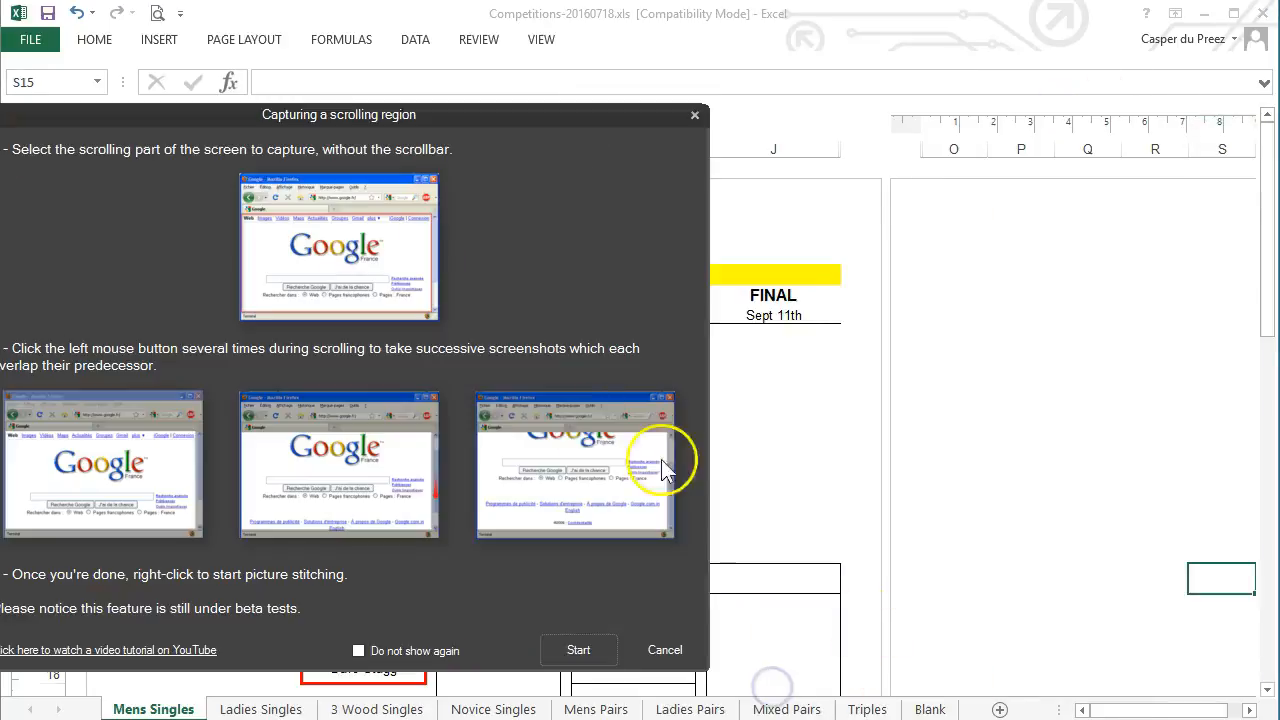
left_click(577, 650)
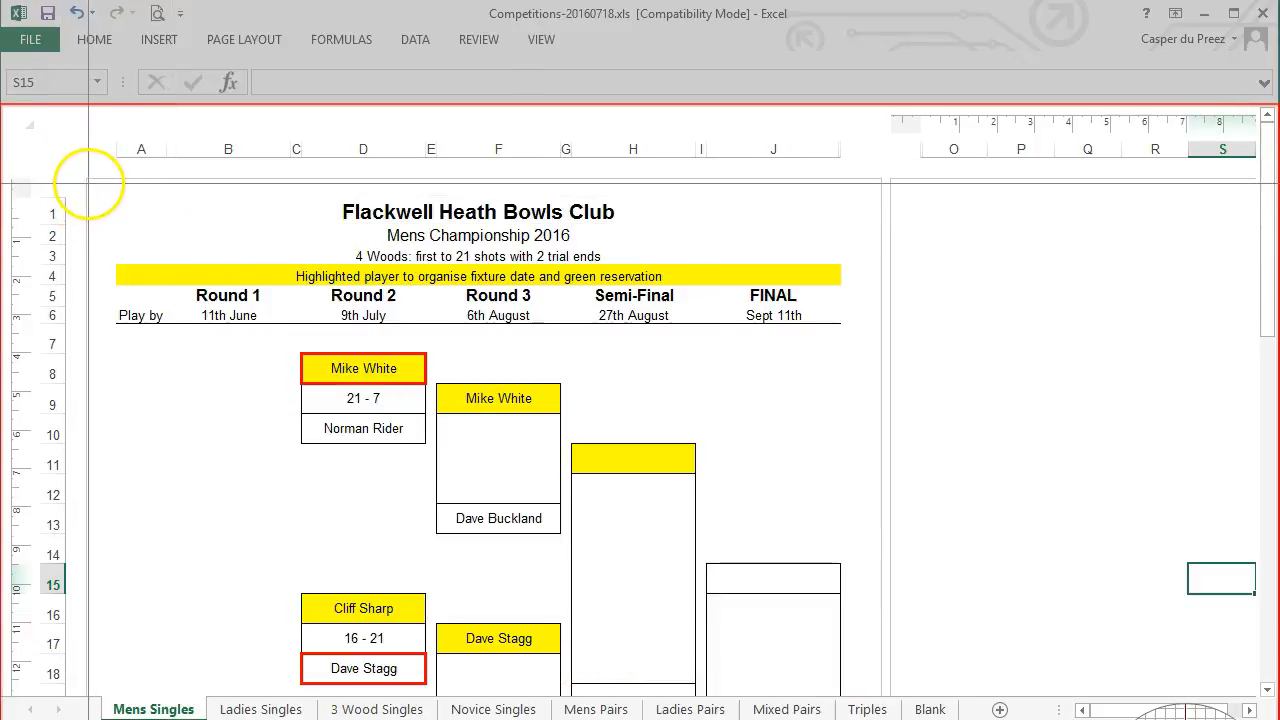
Capture the bracket sheet while scrolling down, stitching it into 2016-07-18_21h55_46.png
left_click_drag(90, 180, 873, 690)
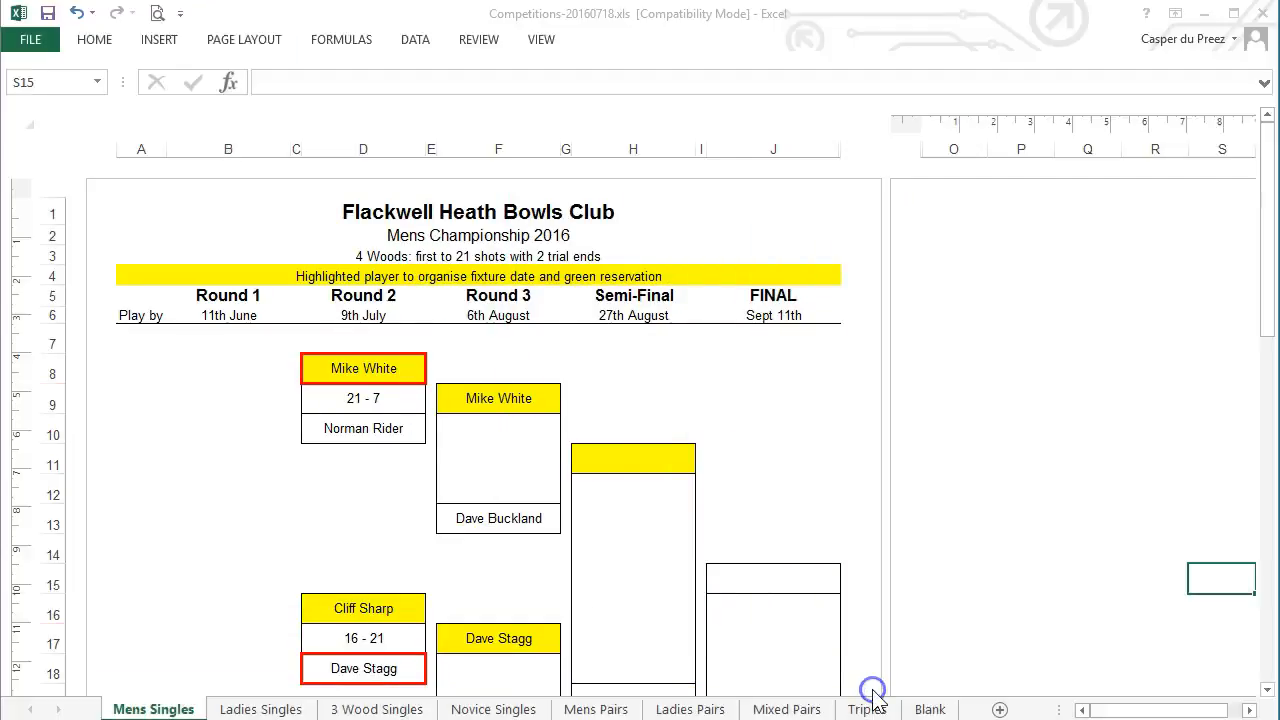
left_click_drag(1267, 295, 1268, 425)
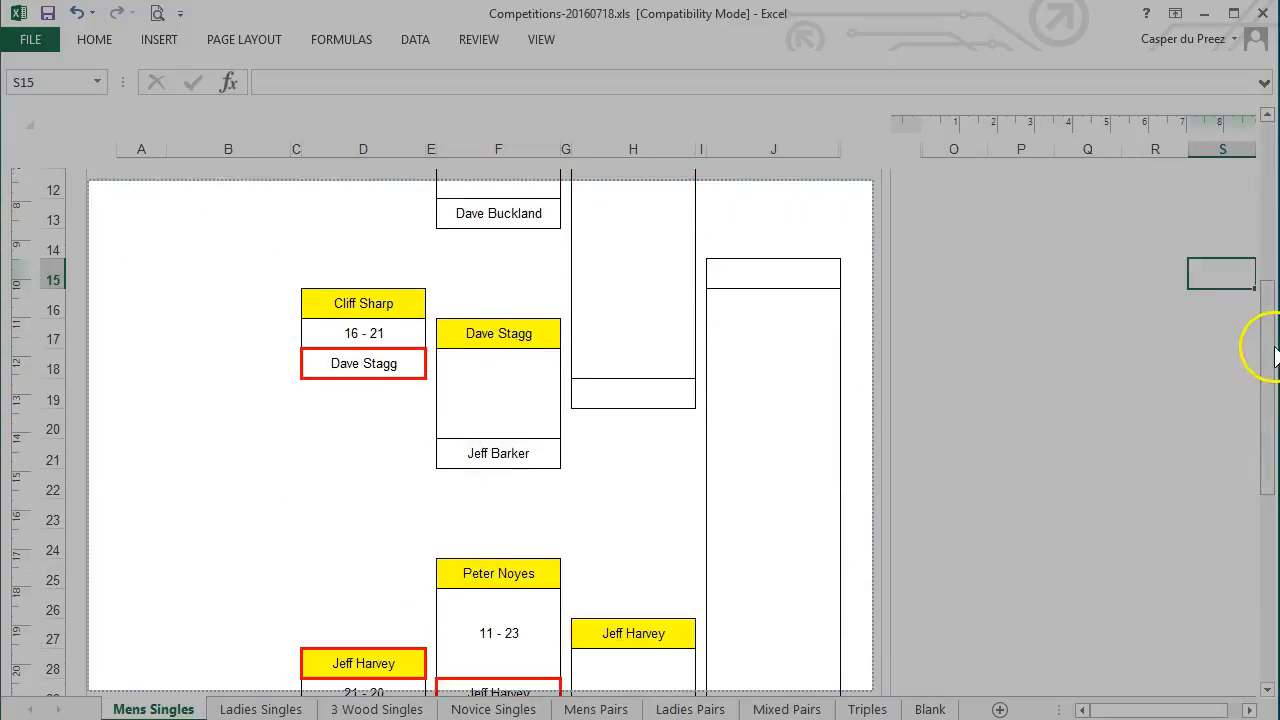
left_click_drag(1270, 355, 1270, 487)
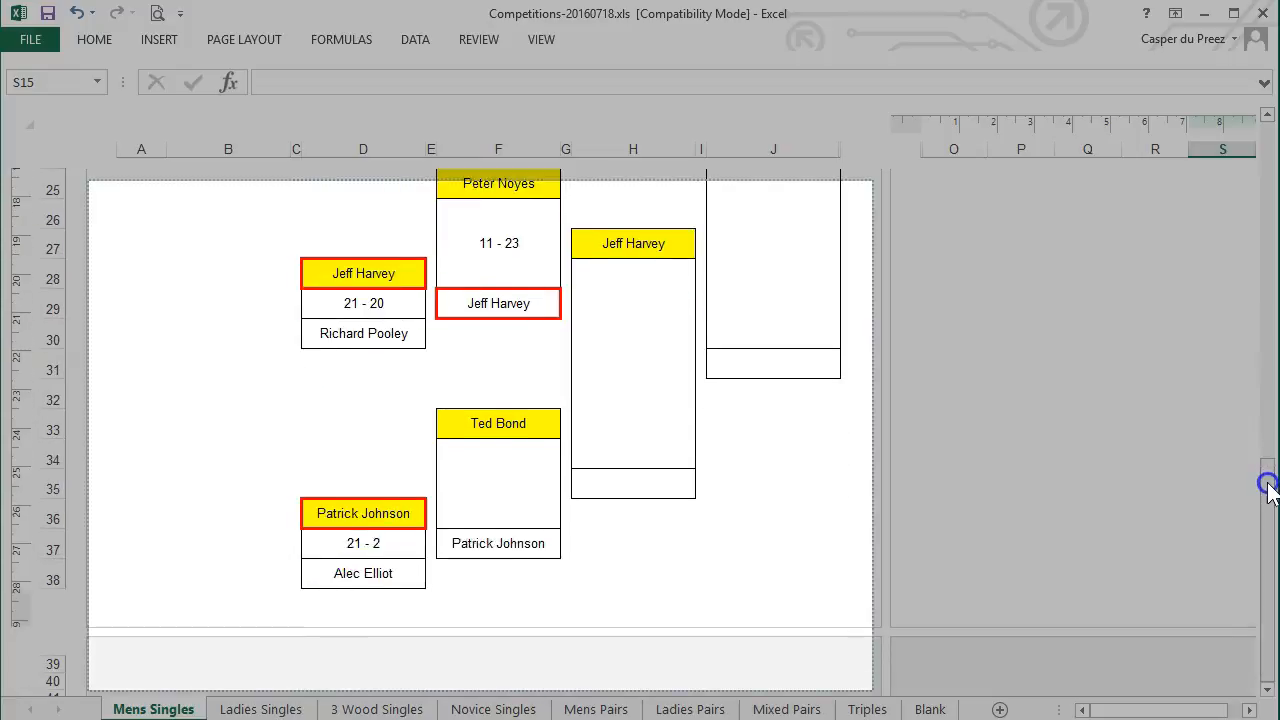
right_click(1270, 487)
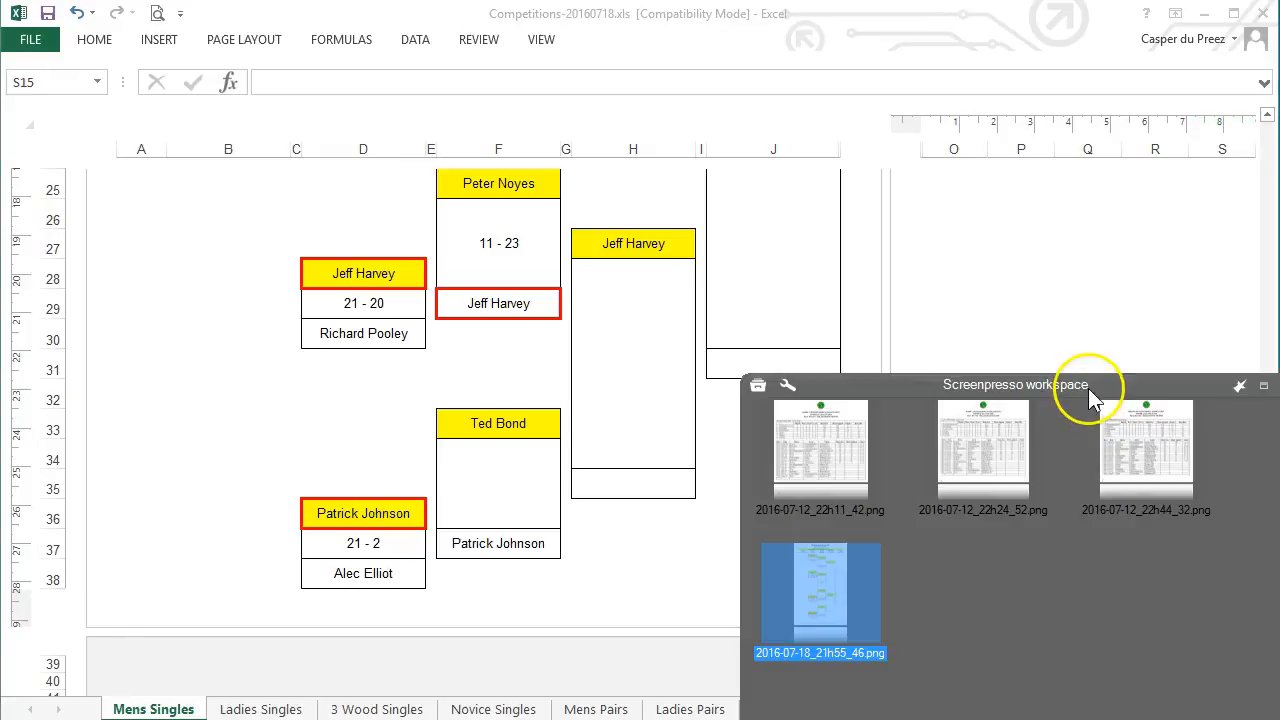
left_click_drag(1035, 387, 831, 140)
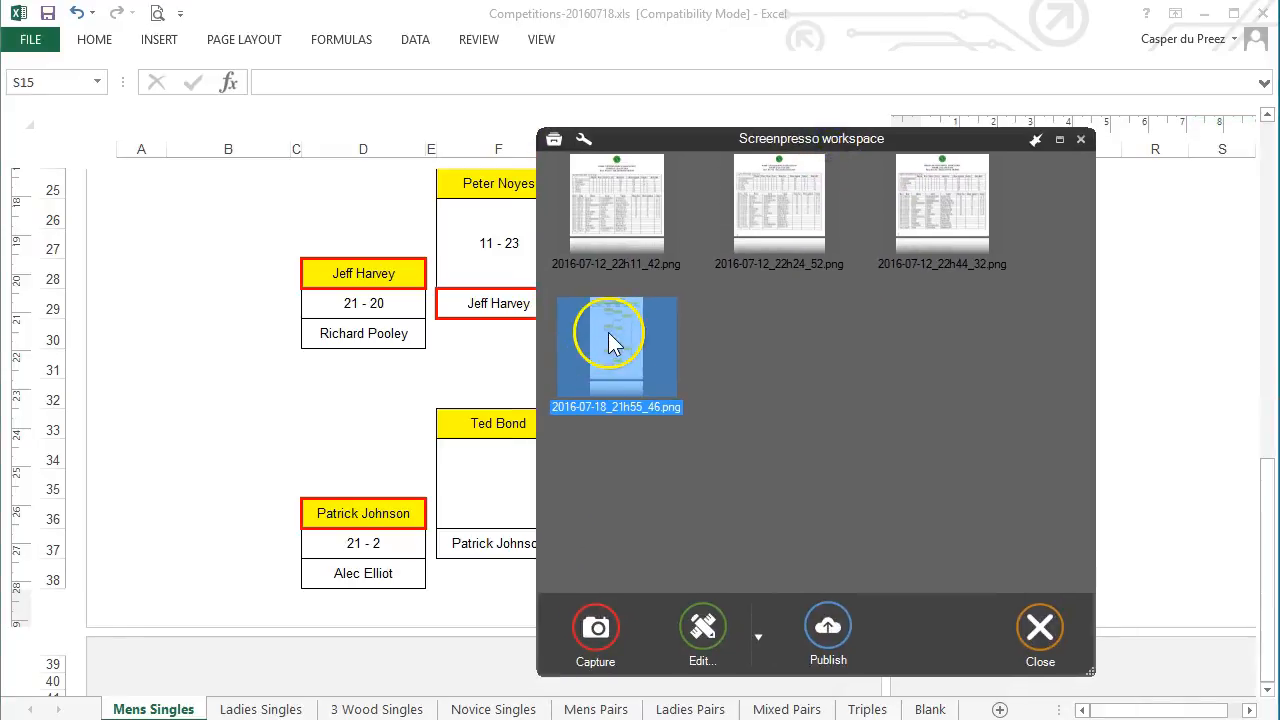
Open 2016-07-18_21h55_46.png in the editor, review the 783 x 1204 image, and show Image tools
double_click(608, 332)
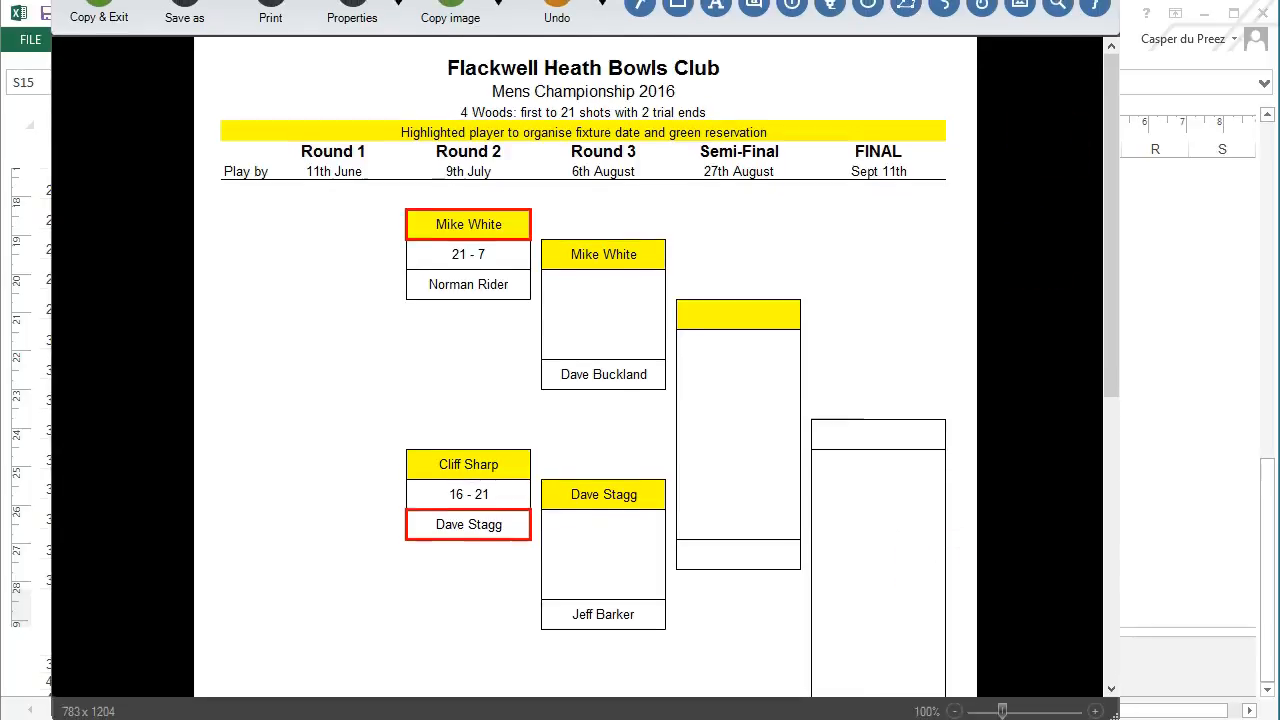
scroll(1039, 295, "down", 3)
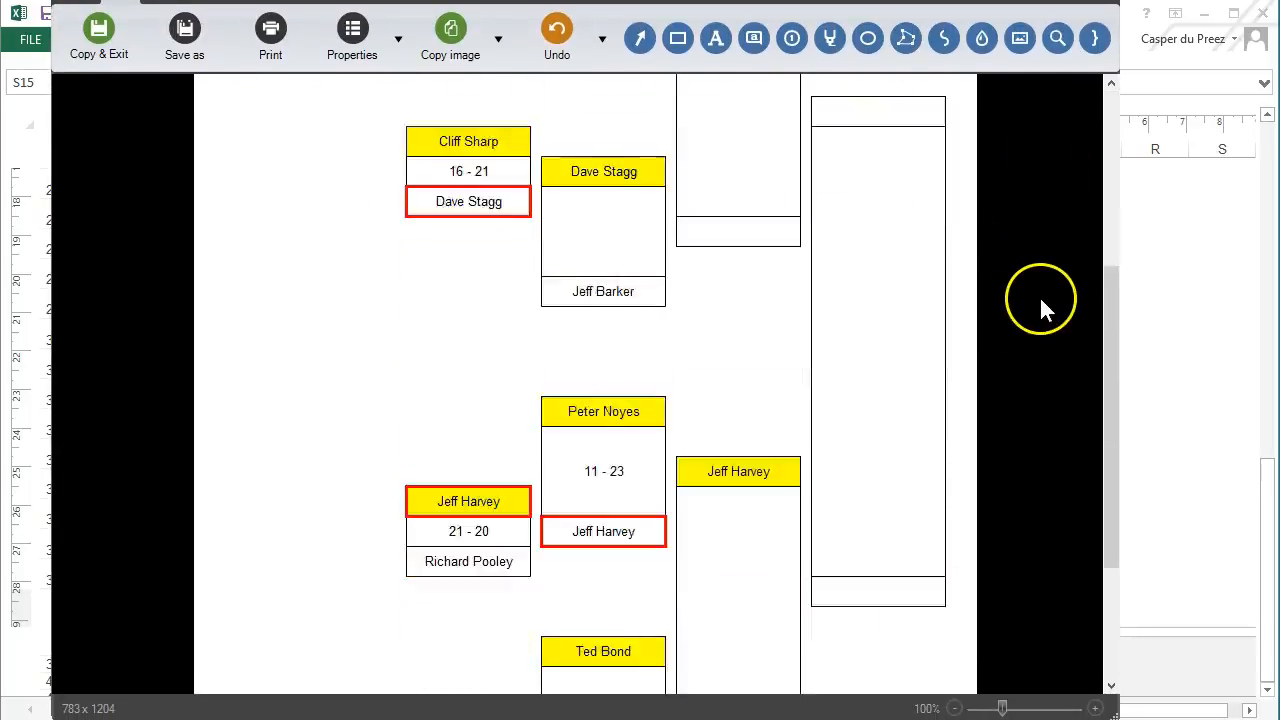
scroll(1039, 295, "down", 2)
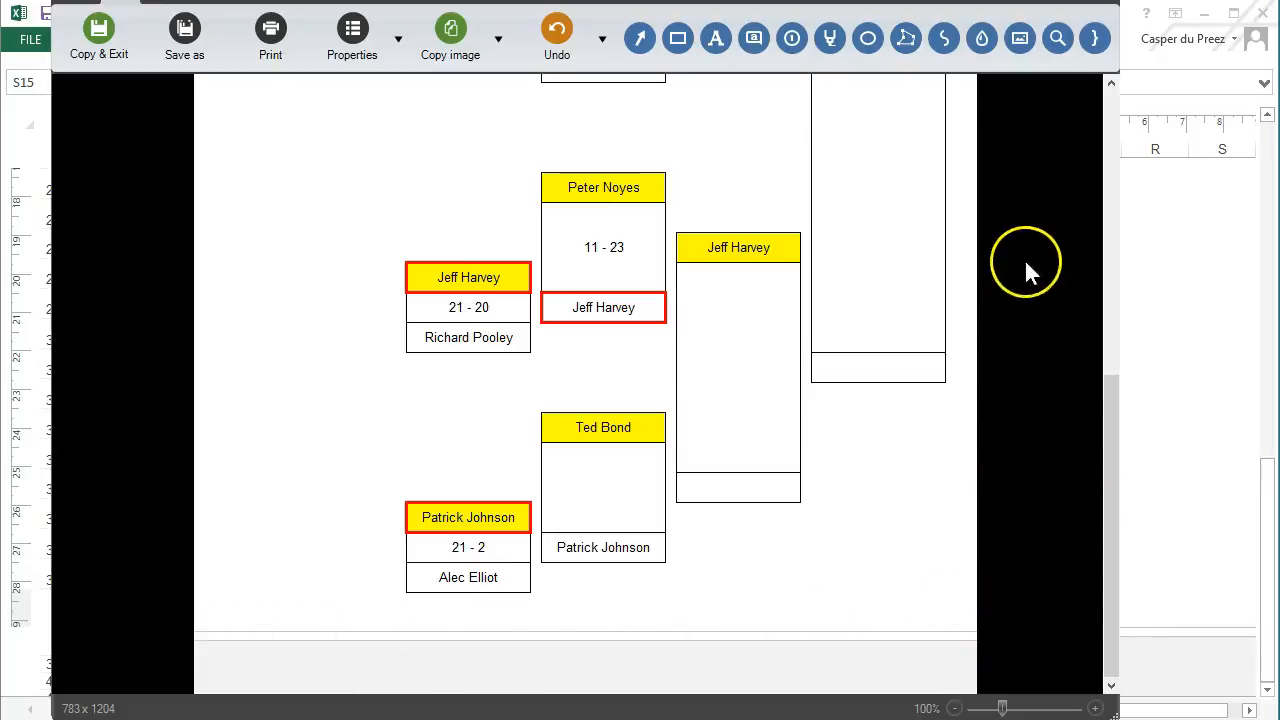
scroll(1027, 266, "up", 5)
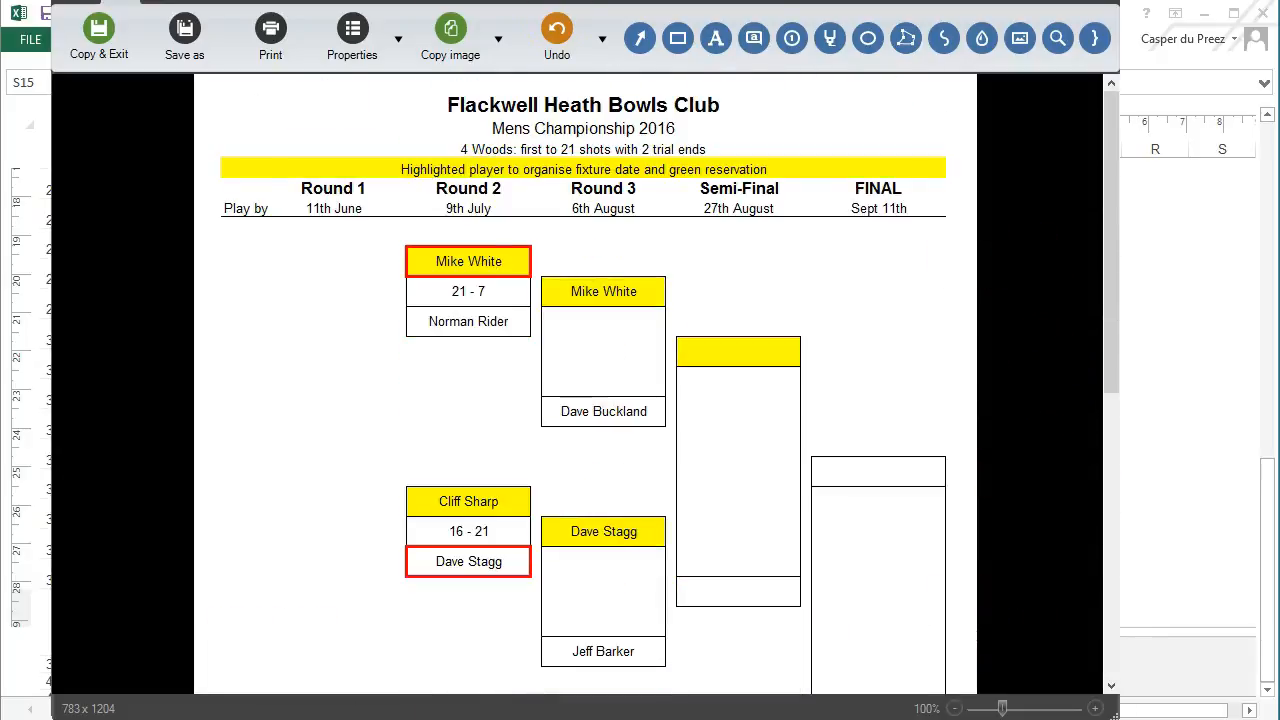
left_click_drag(352, 1, 352, 19)
left_click(171, 12)
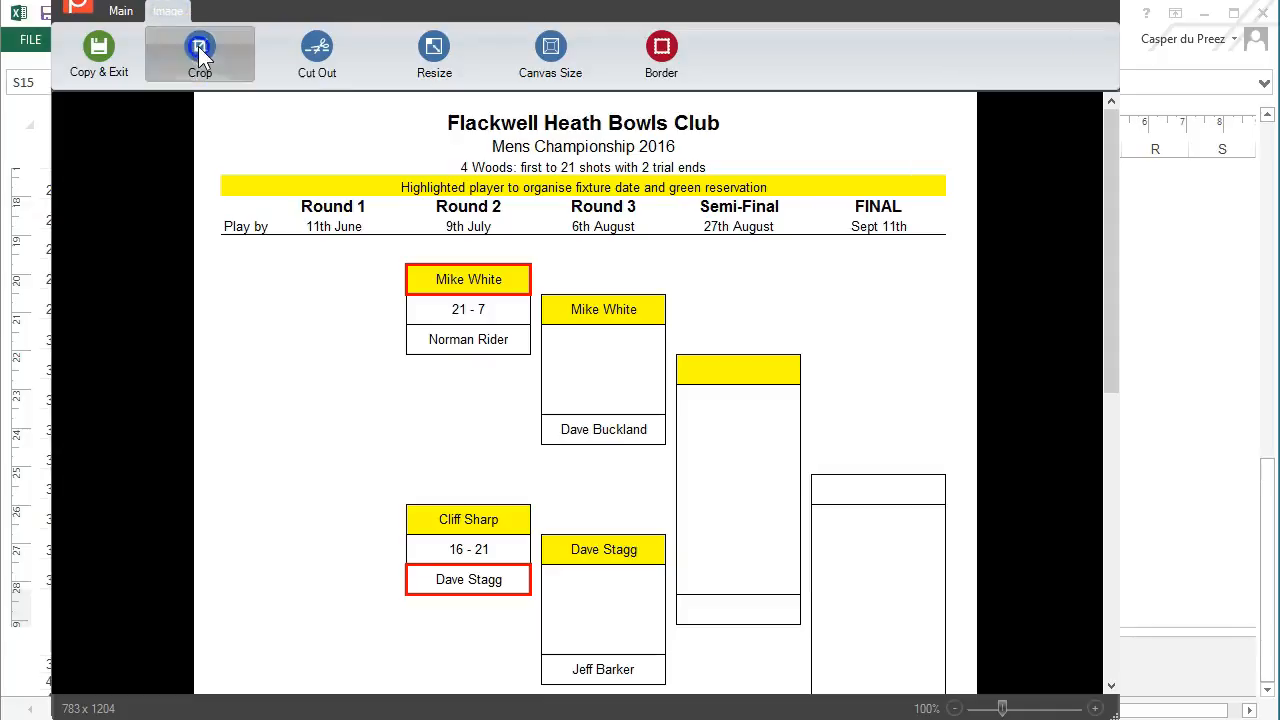
Crop the capture to the bracket page past the last match, giving 765 x 1121 pixels
left_click(198, 78)
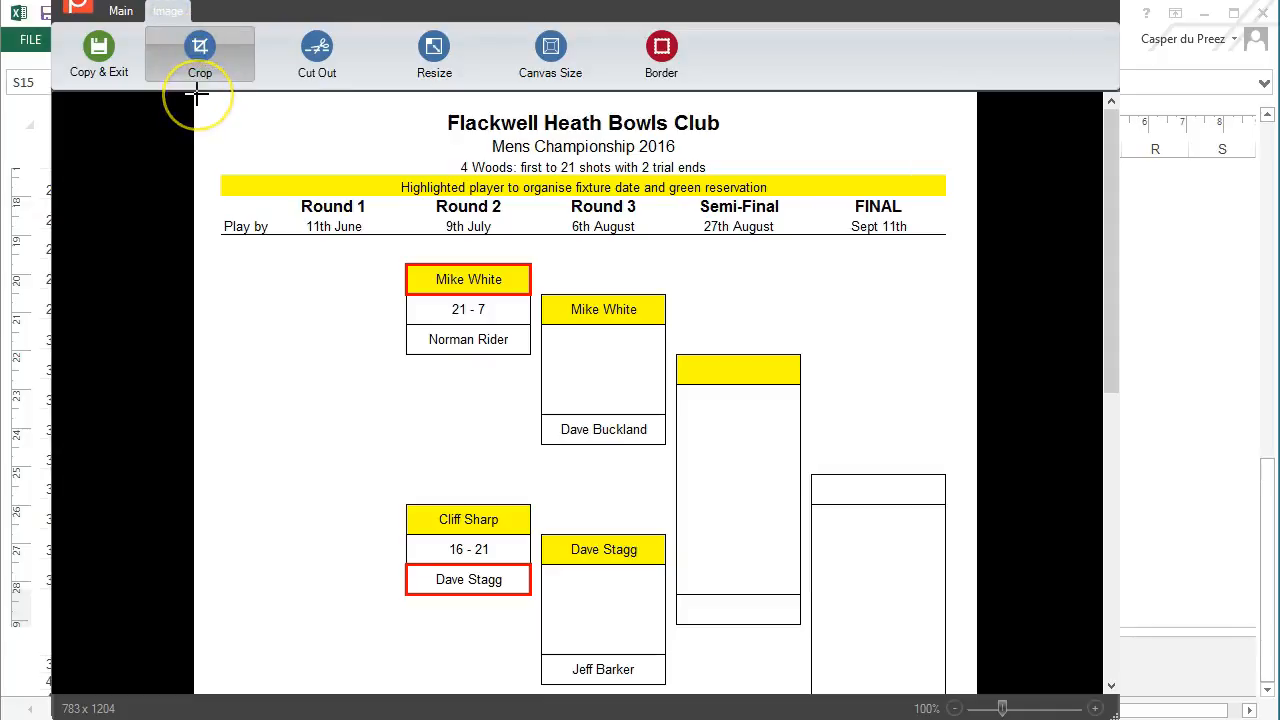
left_click_drag(202, 95, 967, 660)
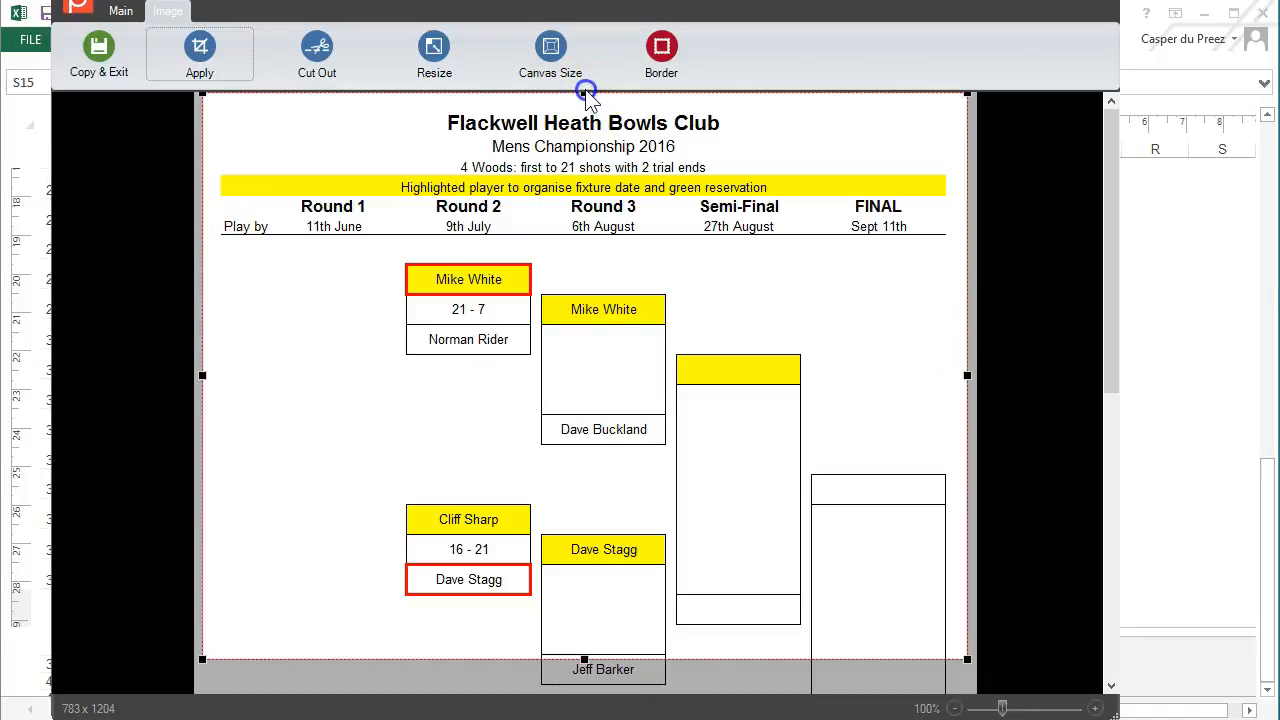
scroll(1003, 542, "down", 3)
left_click_drag(584, 299, 620, 622)
scroll(634, 620, "down", 2)
left_click_drag(589, 393, 600, 618)
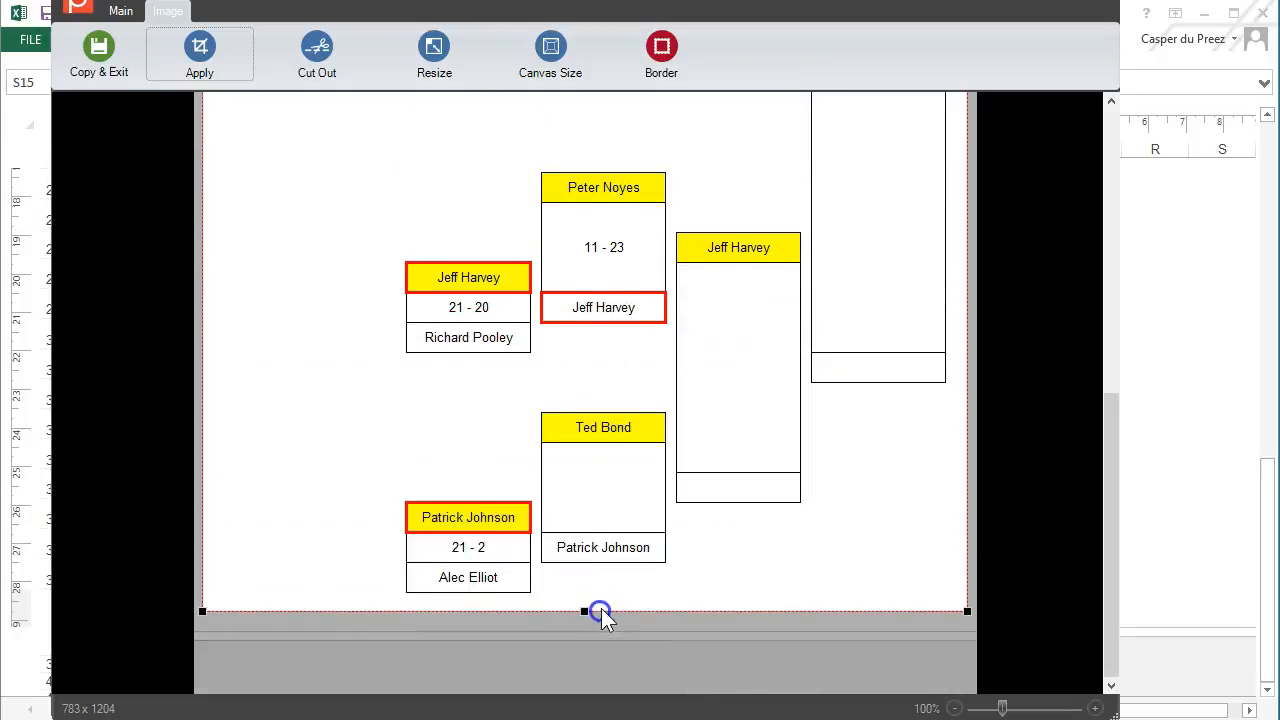
scroll(714, 571, "up", 5)
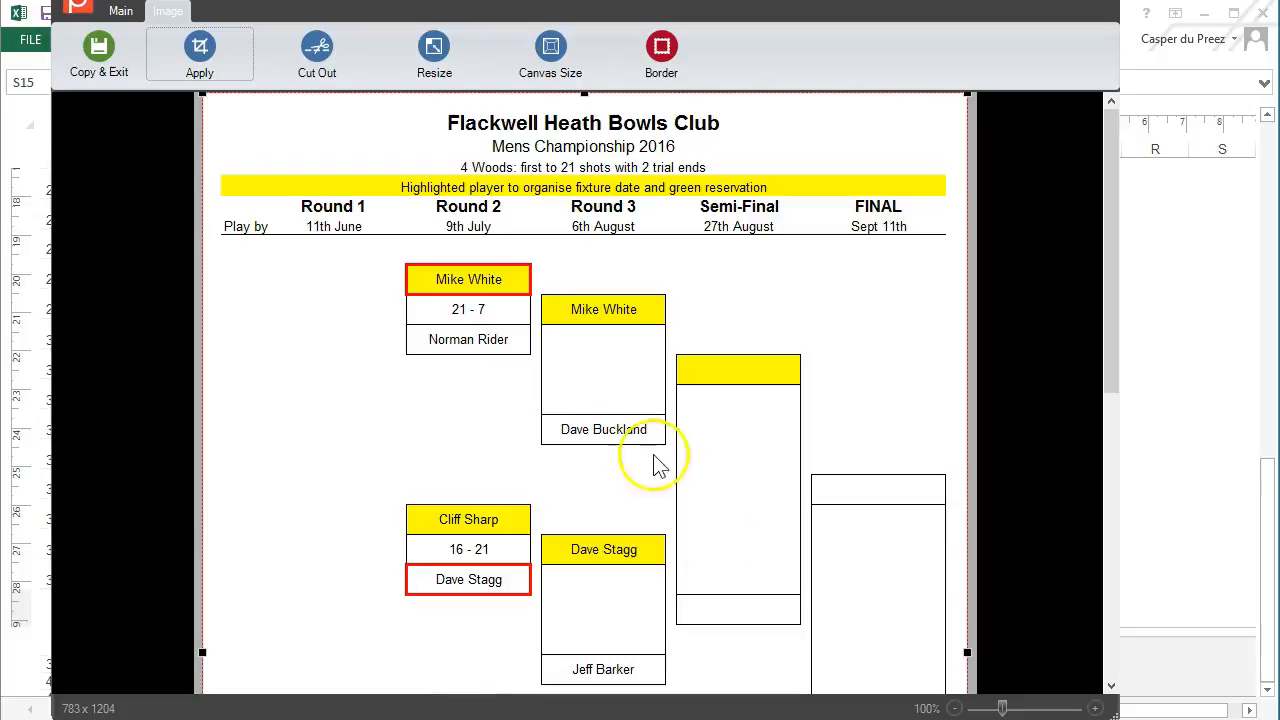
left_click(202, 55)
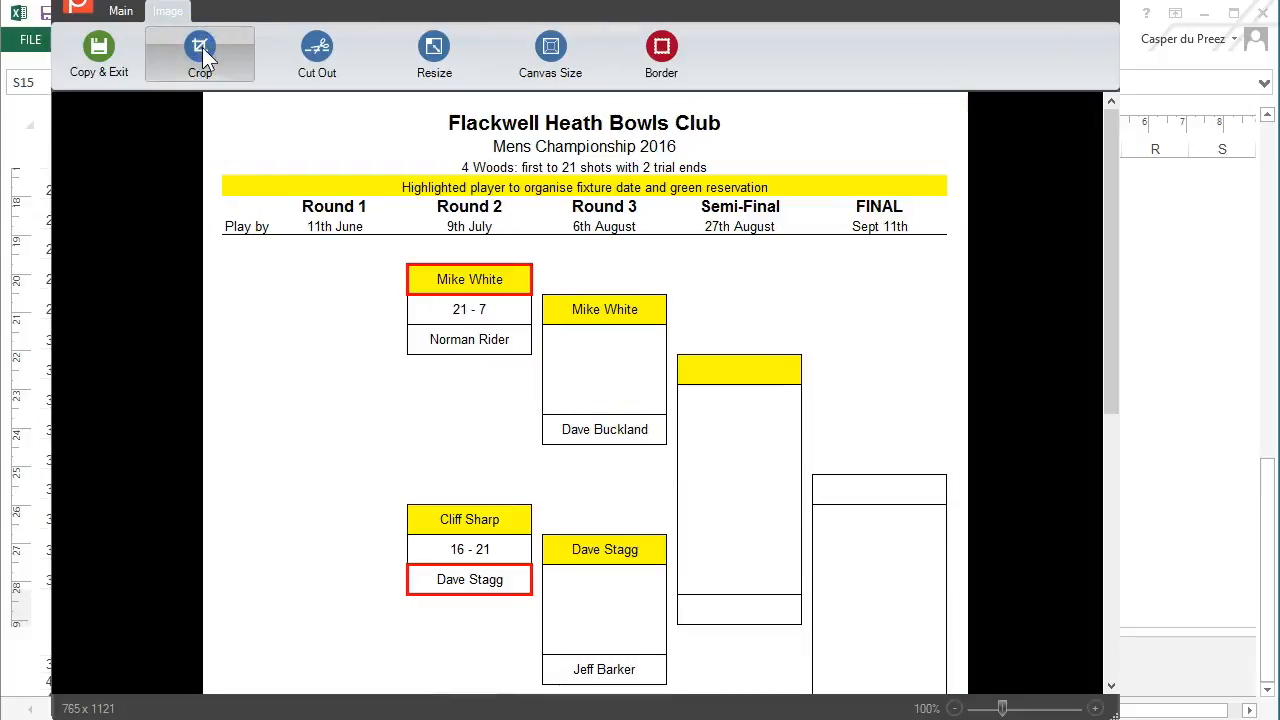
Save the image as a new file in Websites > Clubs-FHBC > ClubCompetitions
left_click(117, 12)
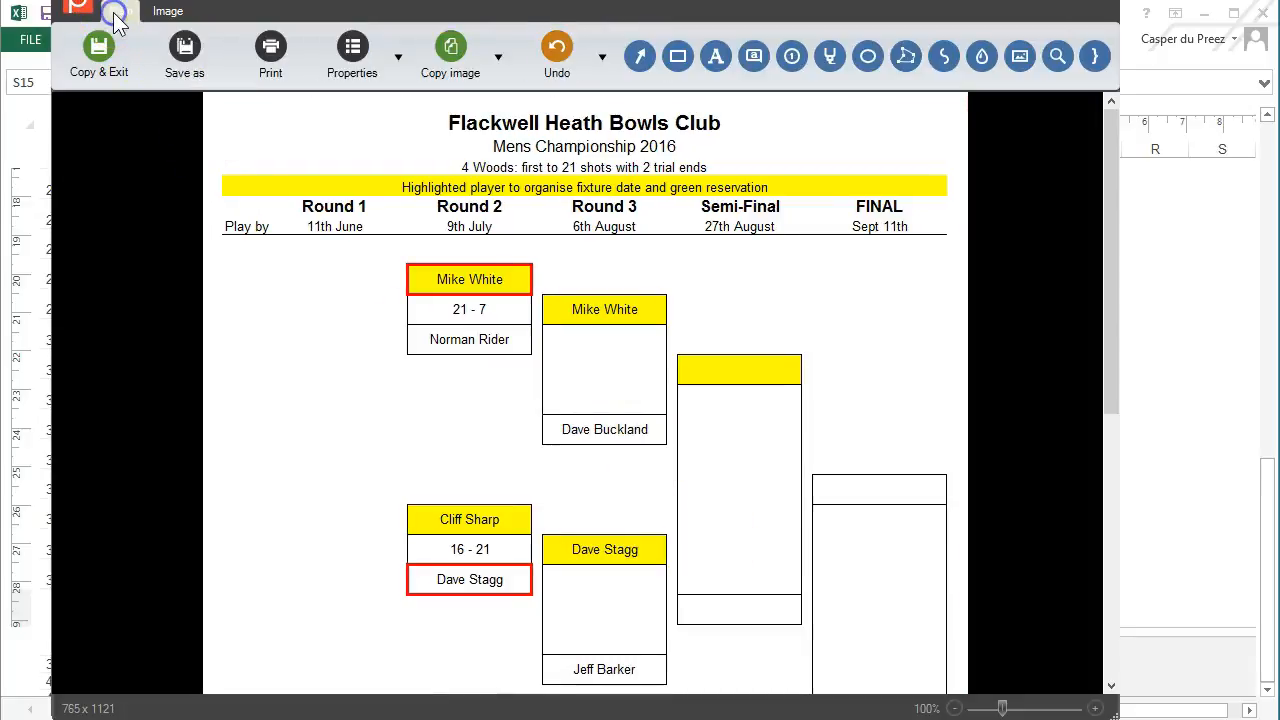
left_click(185, 55)
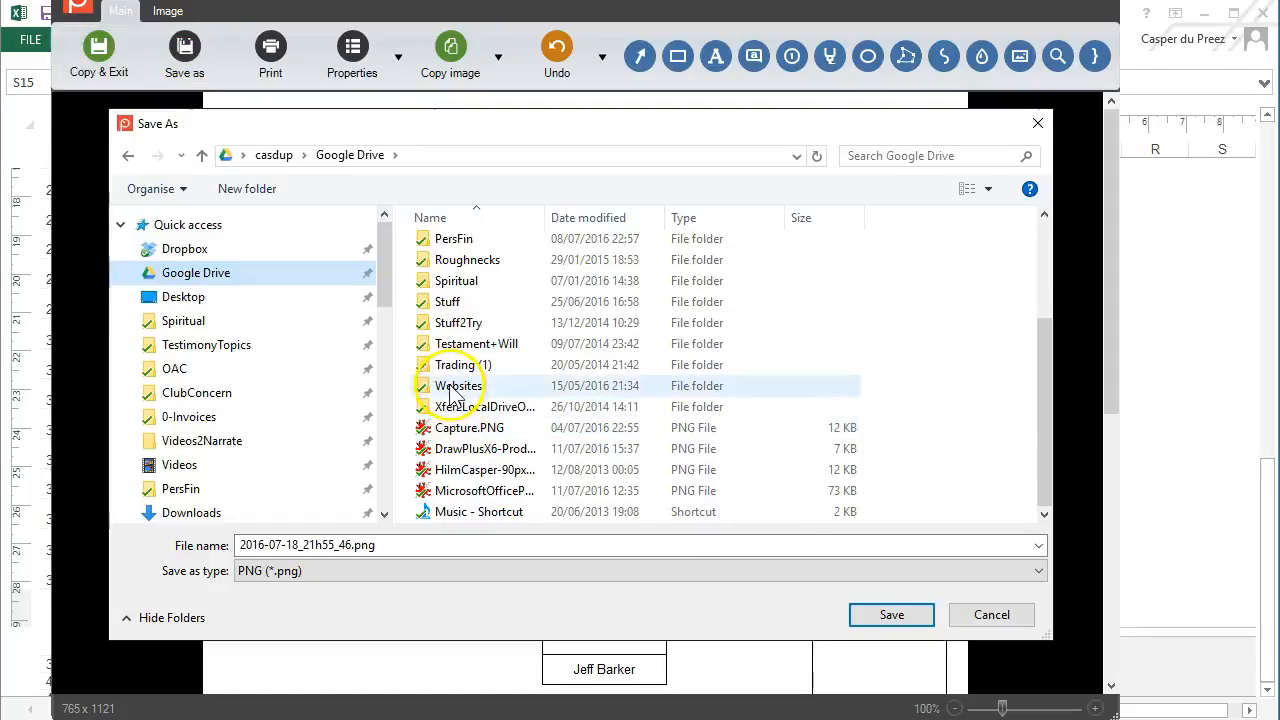
double_click(471, 392)
double_click(466, 456)
double_click(460, 249)
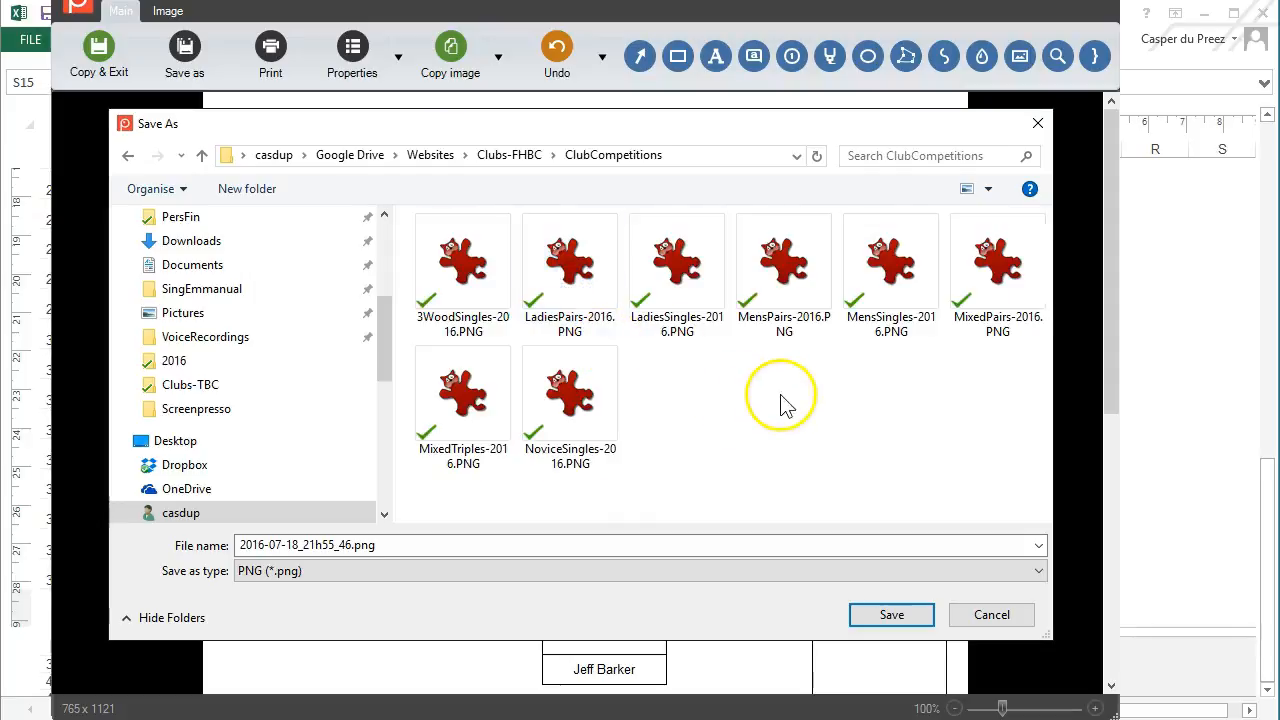
left_click_drag(693, 126, 707, 81)
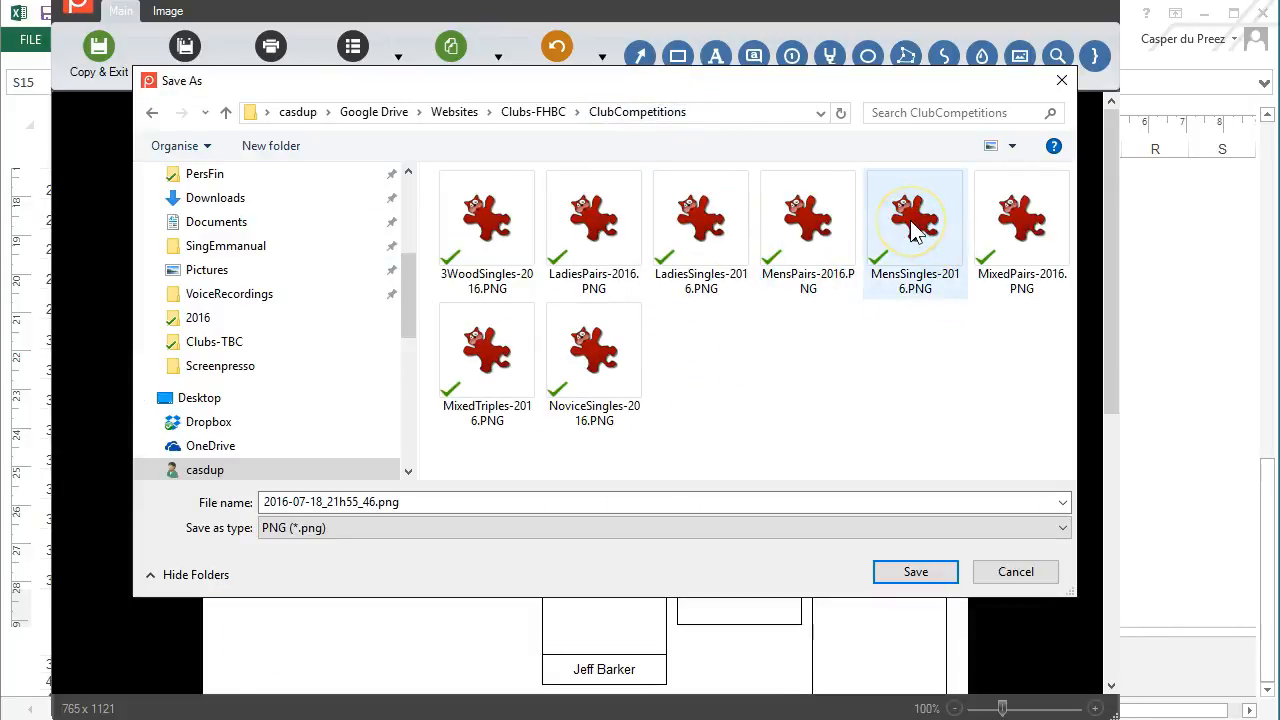
Name it MensSingles-2016-update-18072016.PNG, save, and close the editor
left_click(910, 255)
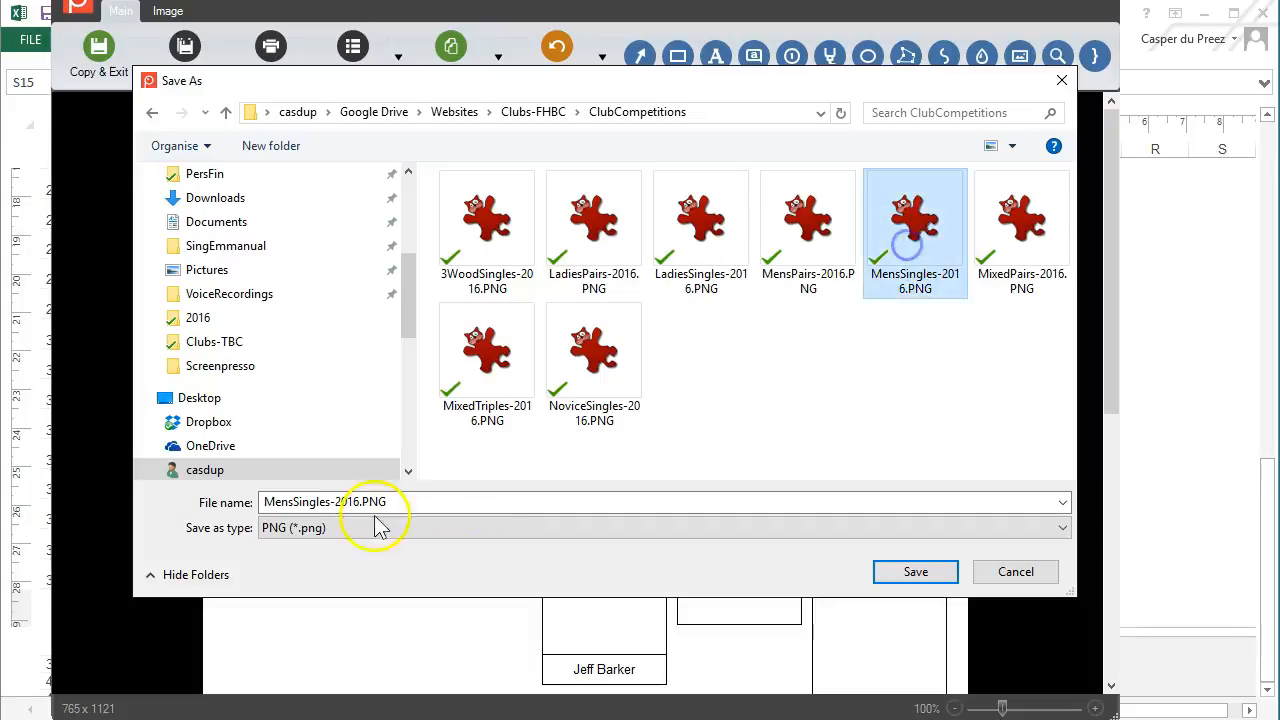
left_click(360, 502)
type("-update-18072016")
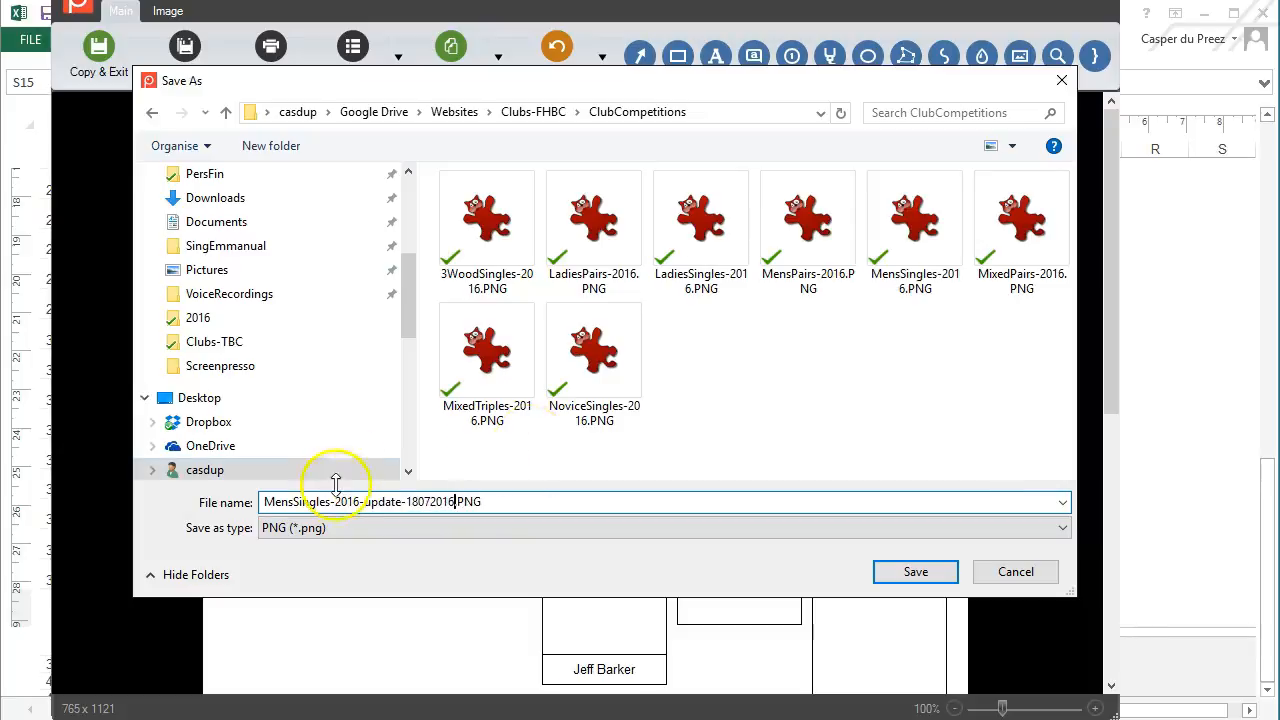
left_click(915, 572)
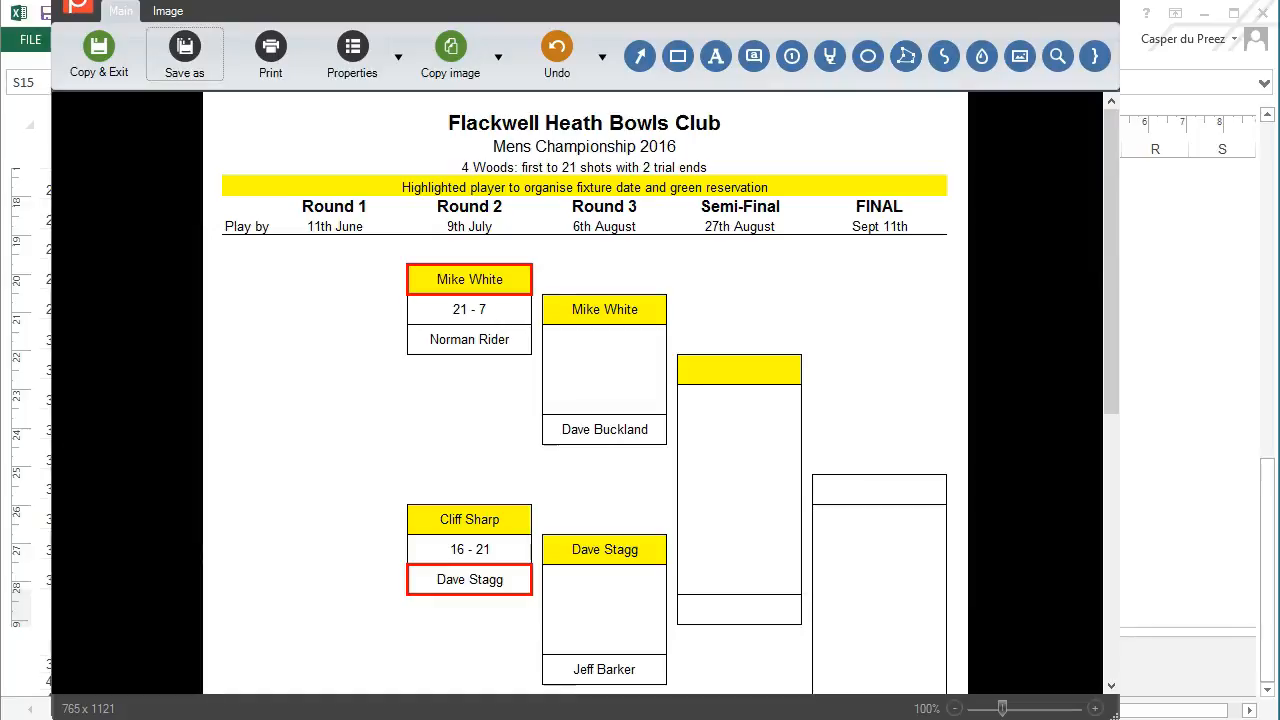
left_click(1101, 1)
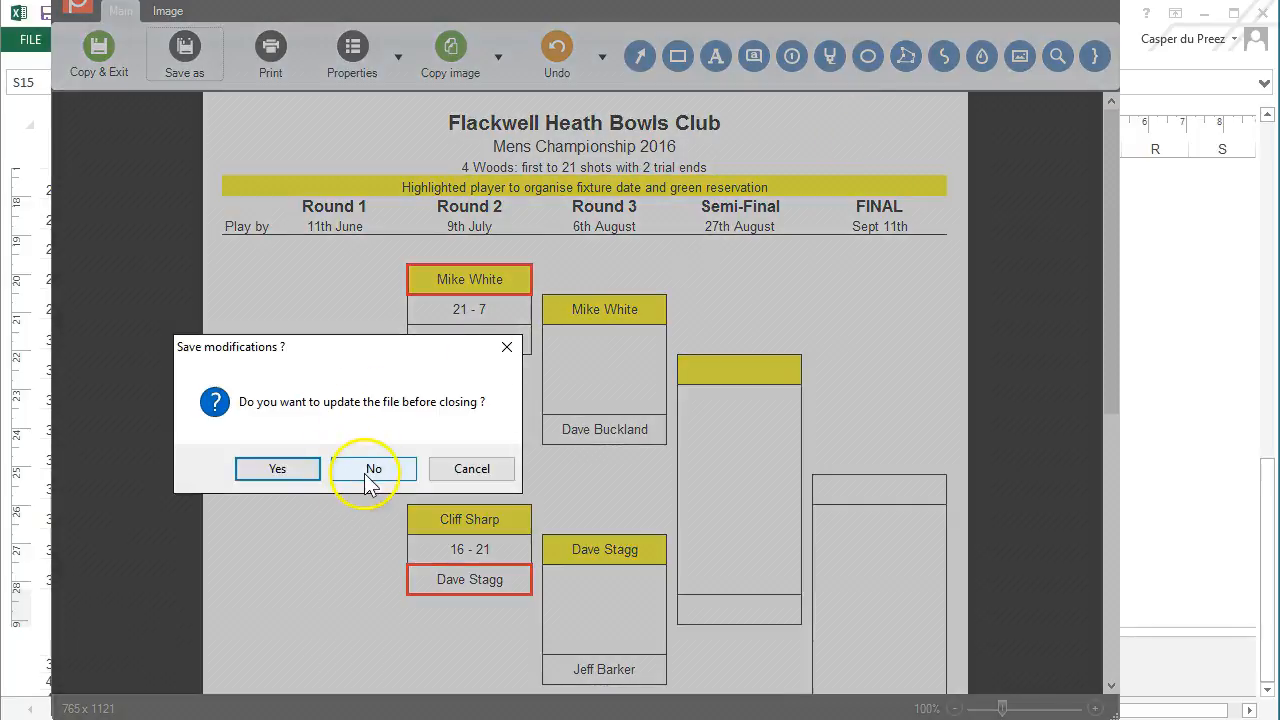
left_click(257, 470)
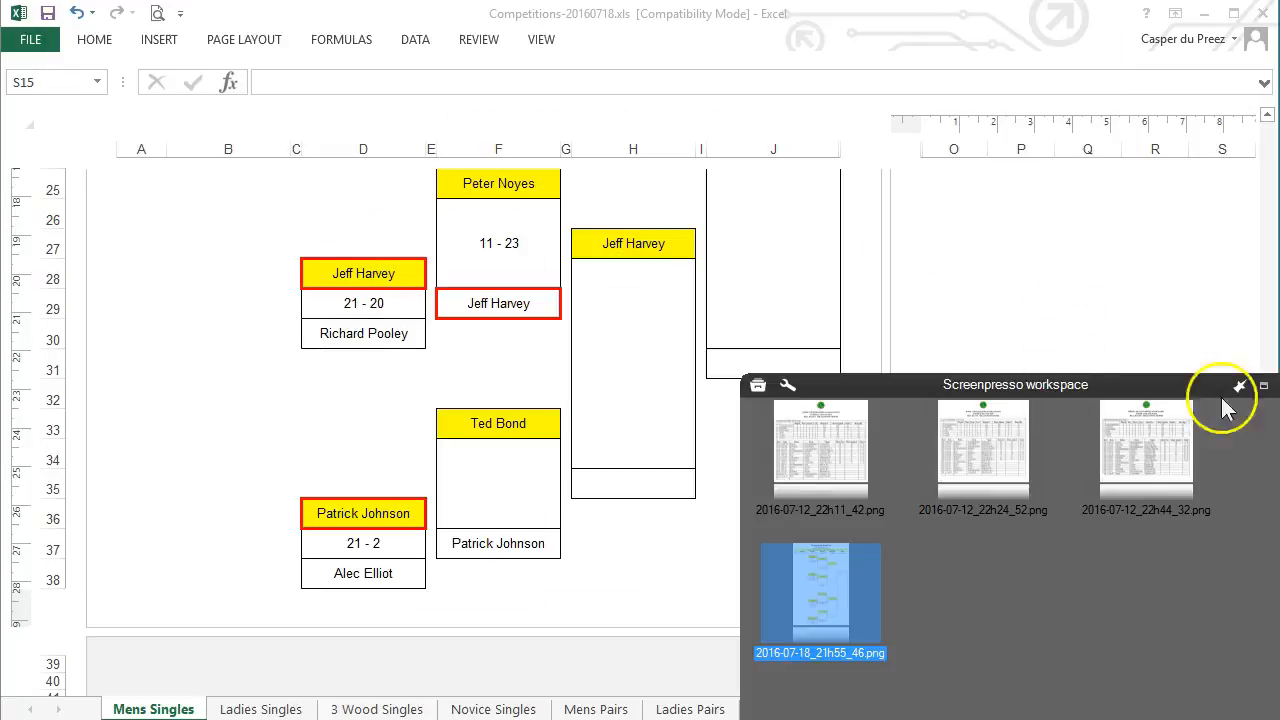
Show the Ladies Singles sheet in Page Layout view
left_click(261, 709)
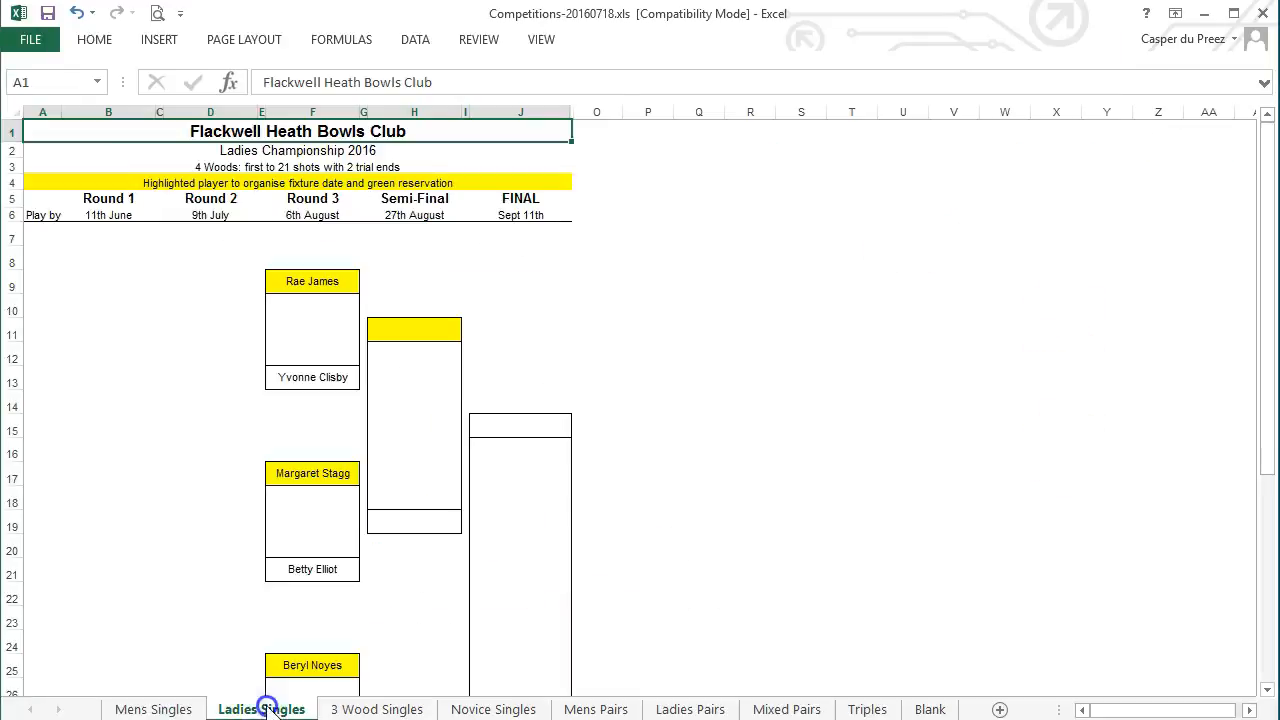
scroll(640, 408, "up", 2)
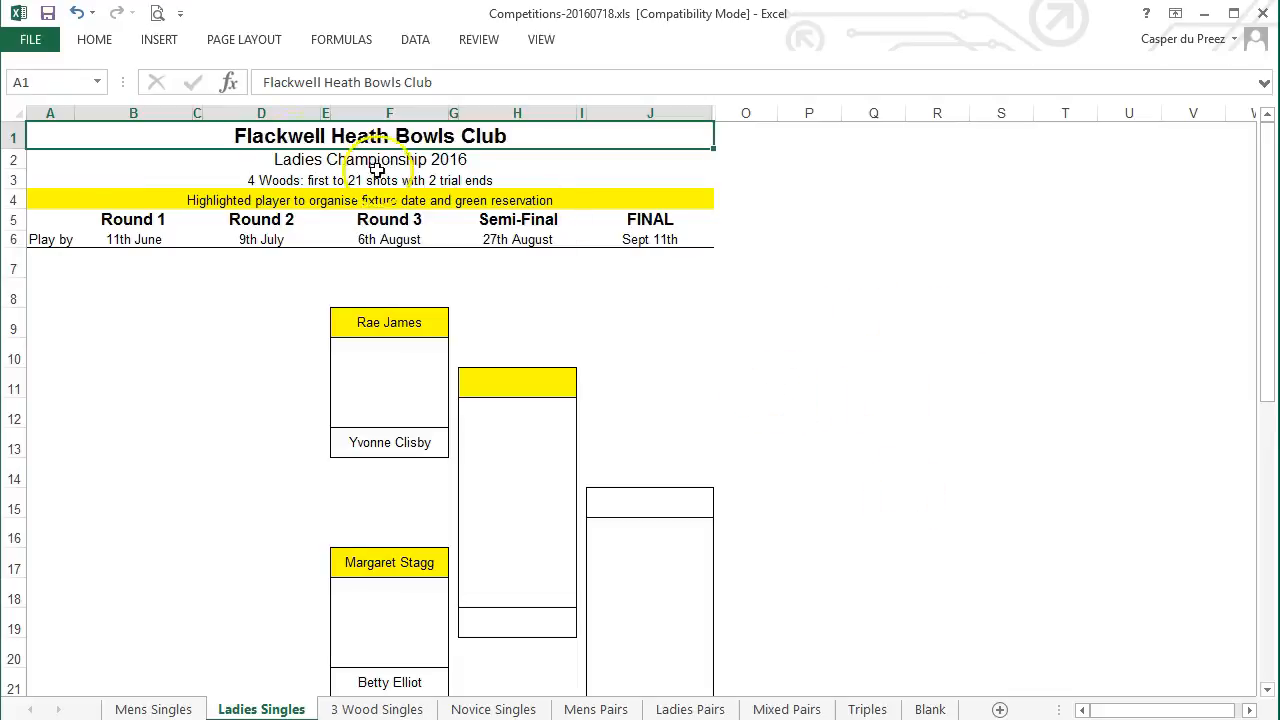
left_click(540, 40)
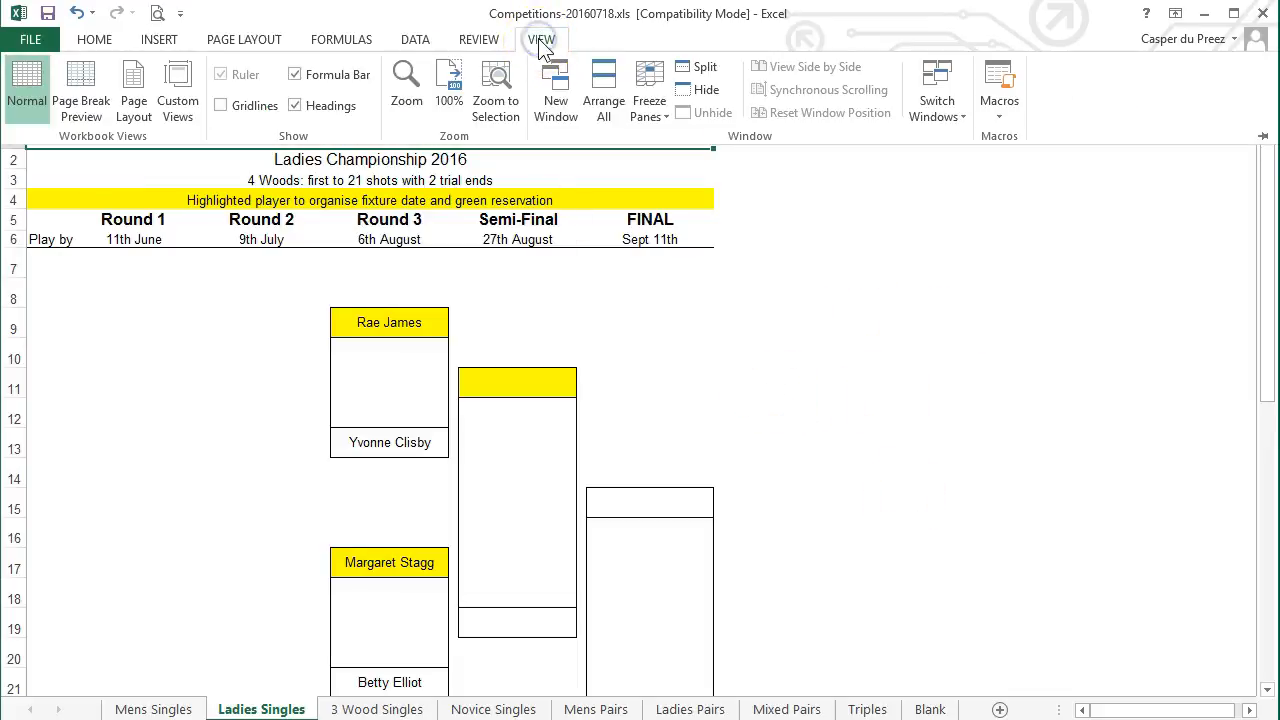
left_click(133, 95)
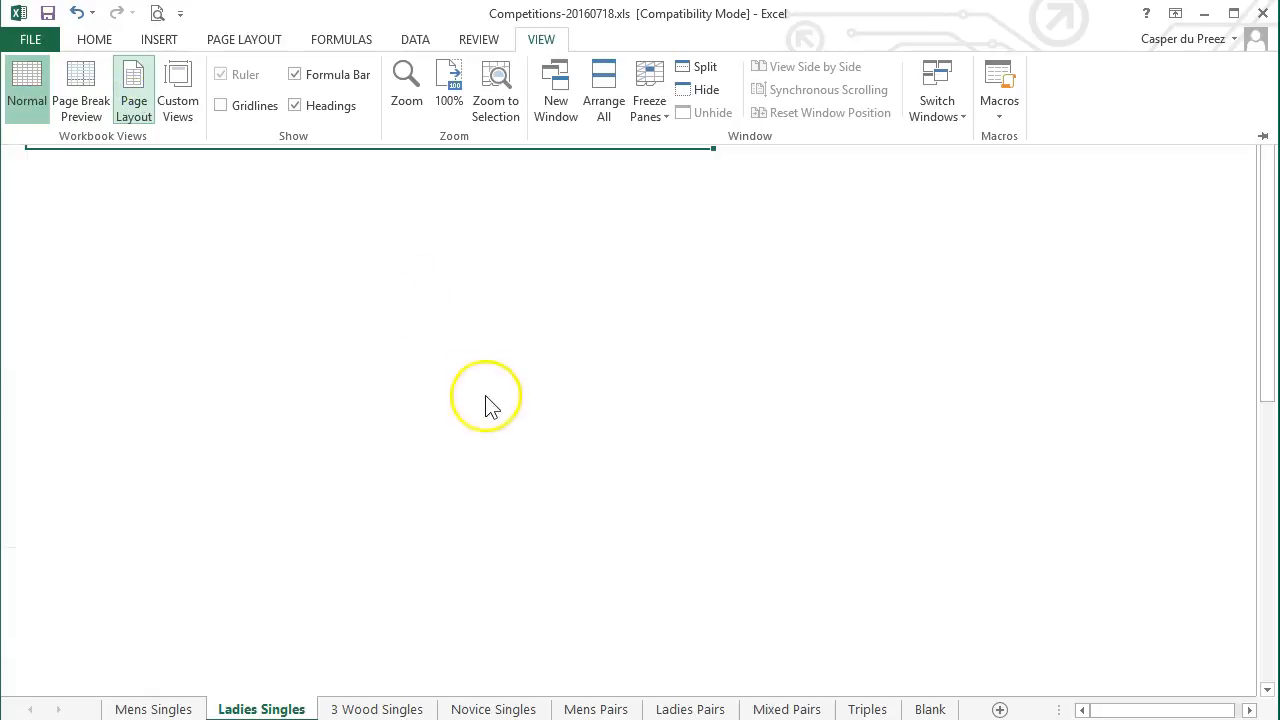
left_click(1008, 414)
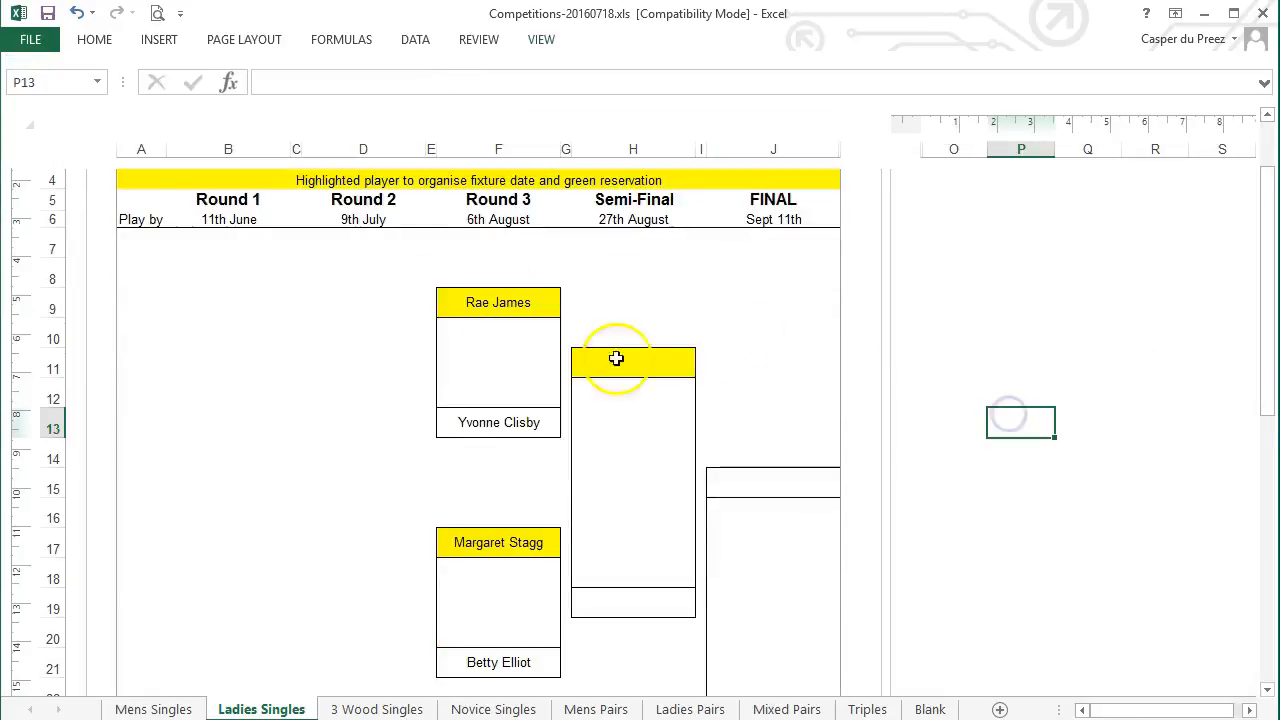
scroll(745, 344, "up", 1)
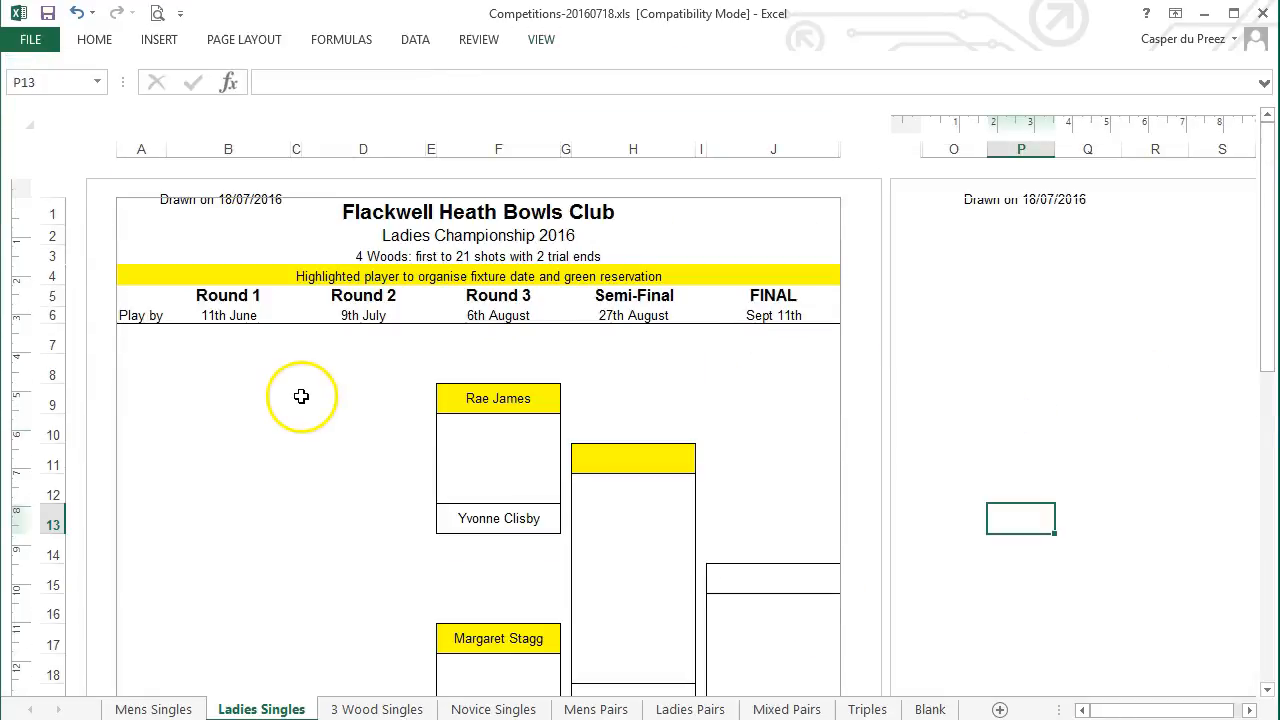
Clear the Ladies Singles print area
left_click(244, 40)
left_click(308, 108)
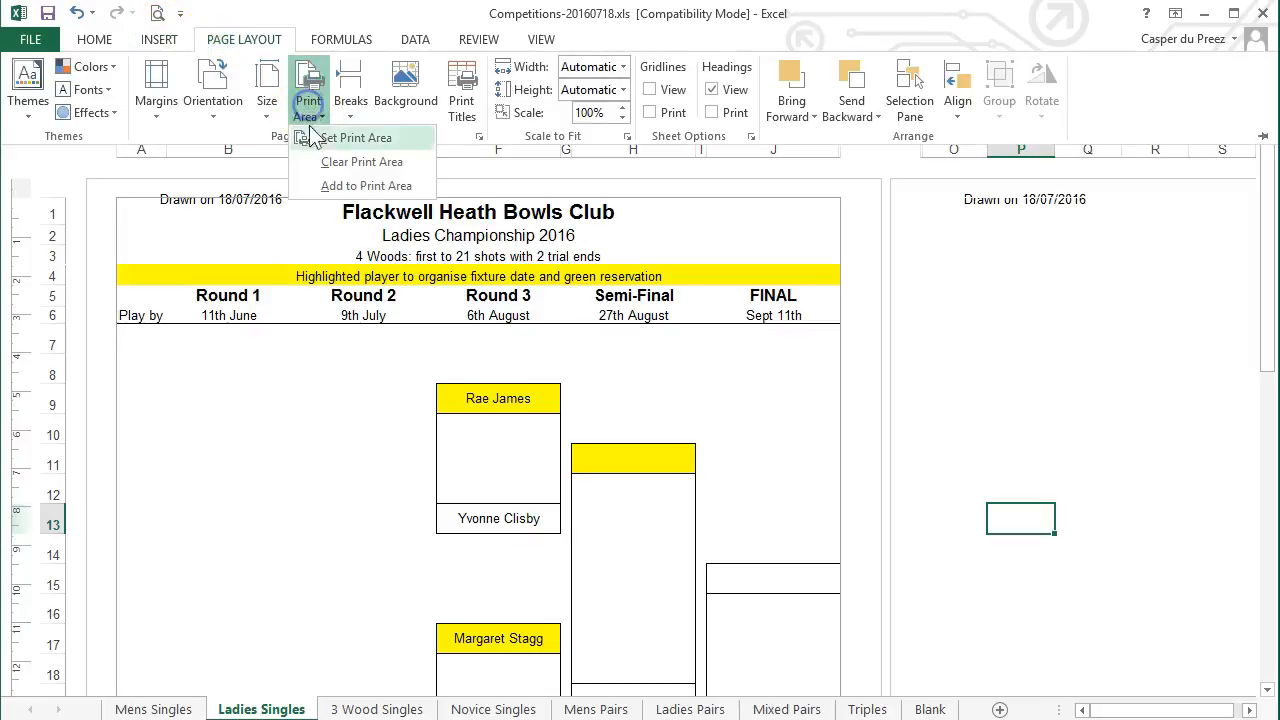
left_click(362, 162)
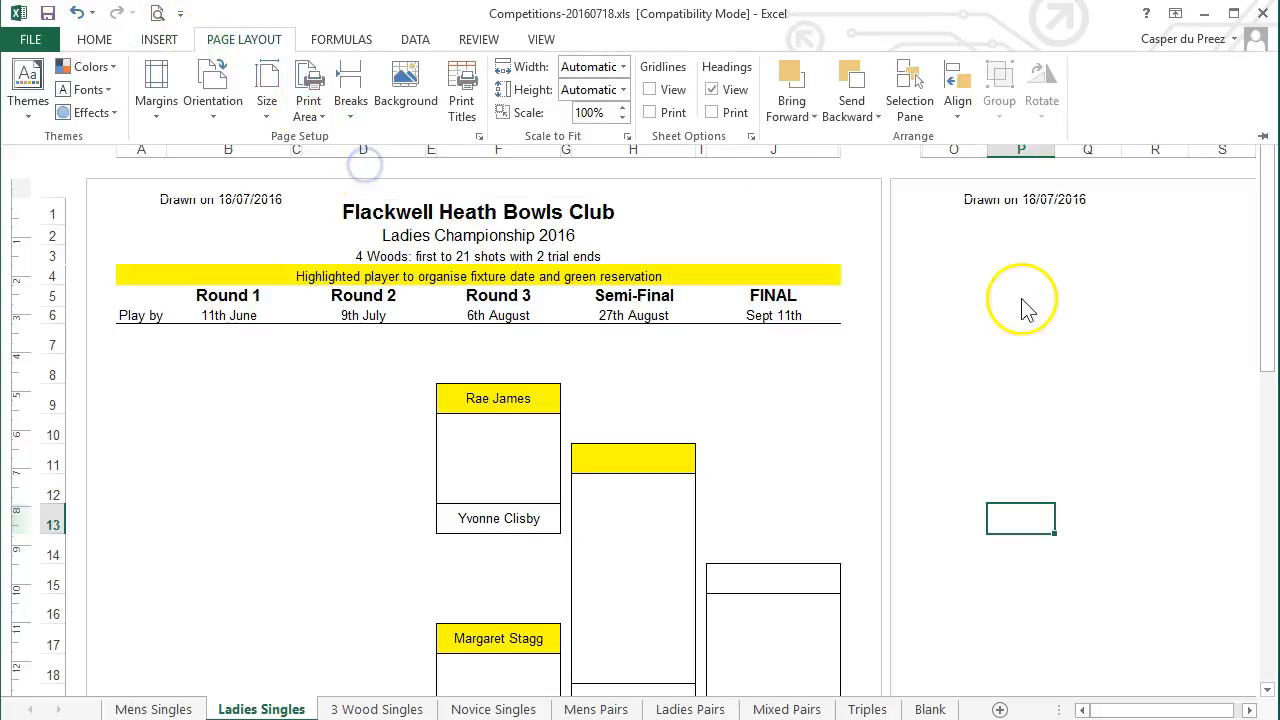
left_click(998, 372)
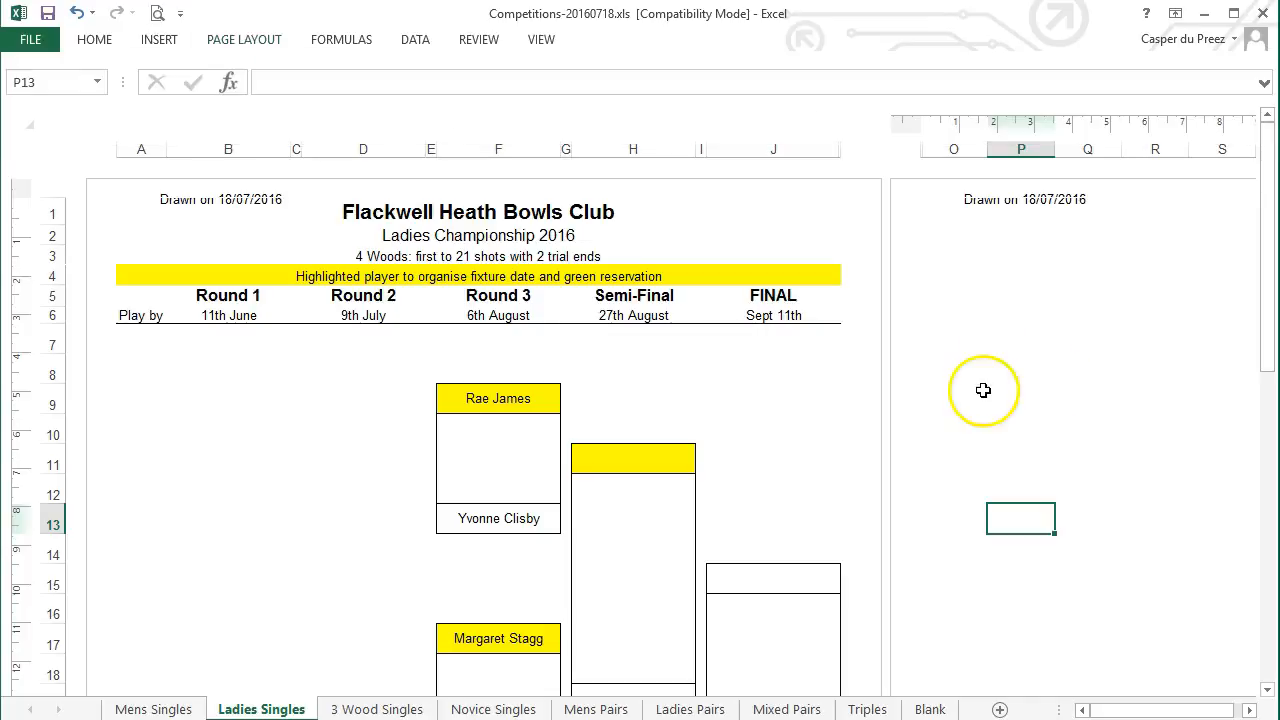
Delete the 'Drawn on' date header and the score-card footer text from the Ladies Singles page
left_click(266, 464)
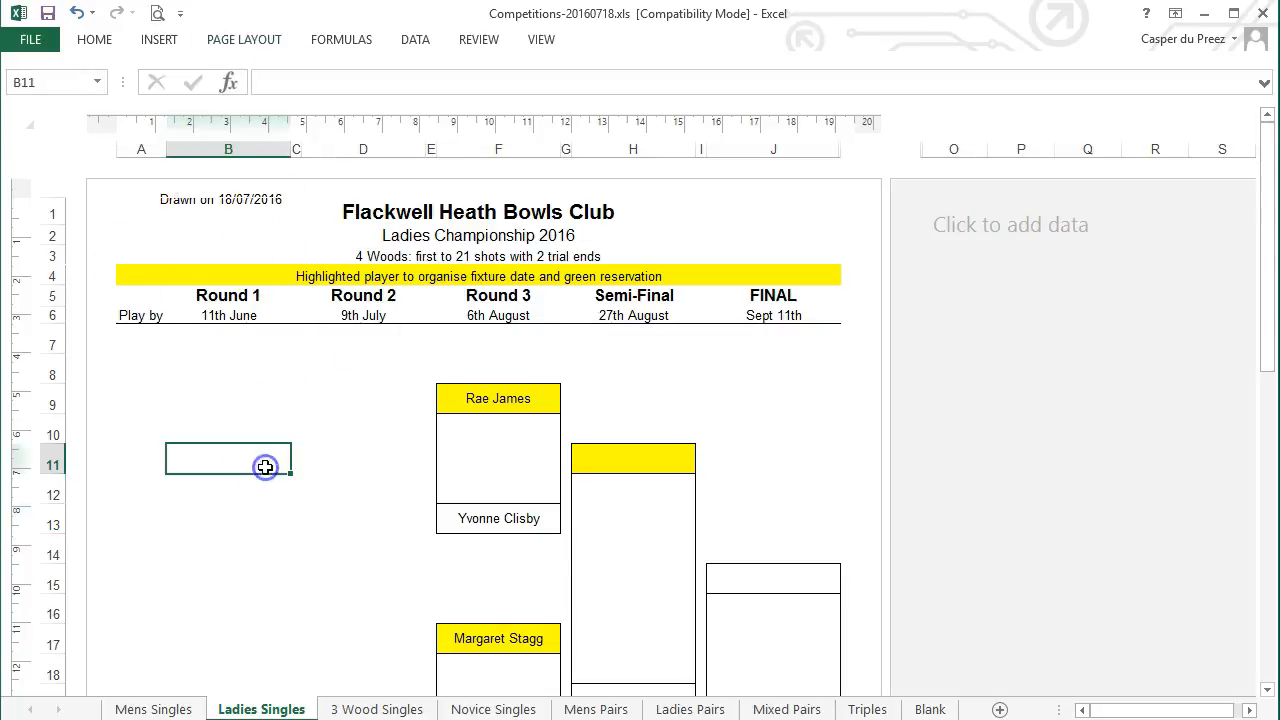
left_click(205, 199)
key("Delete")
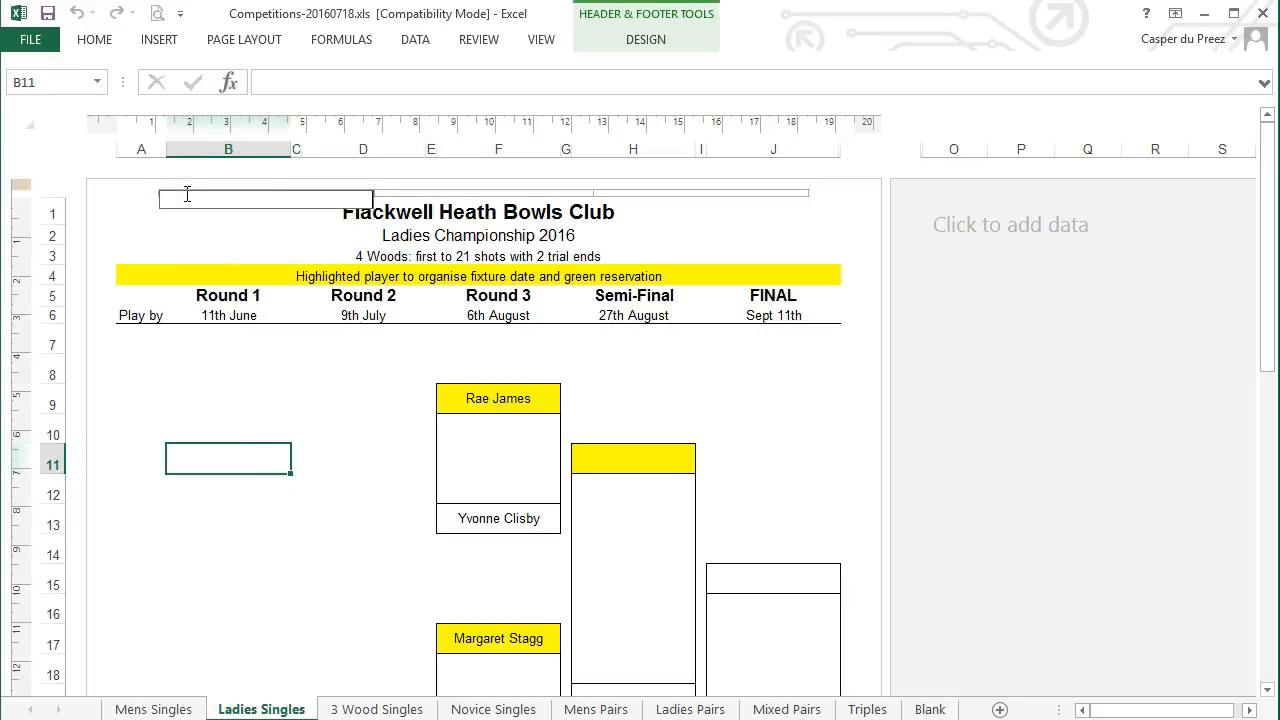
left_click(980, 257)
scroll(894, 386, "down", 2)
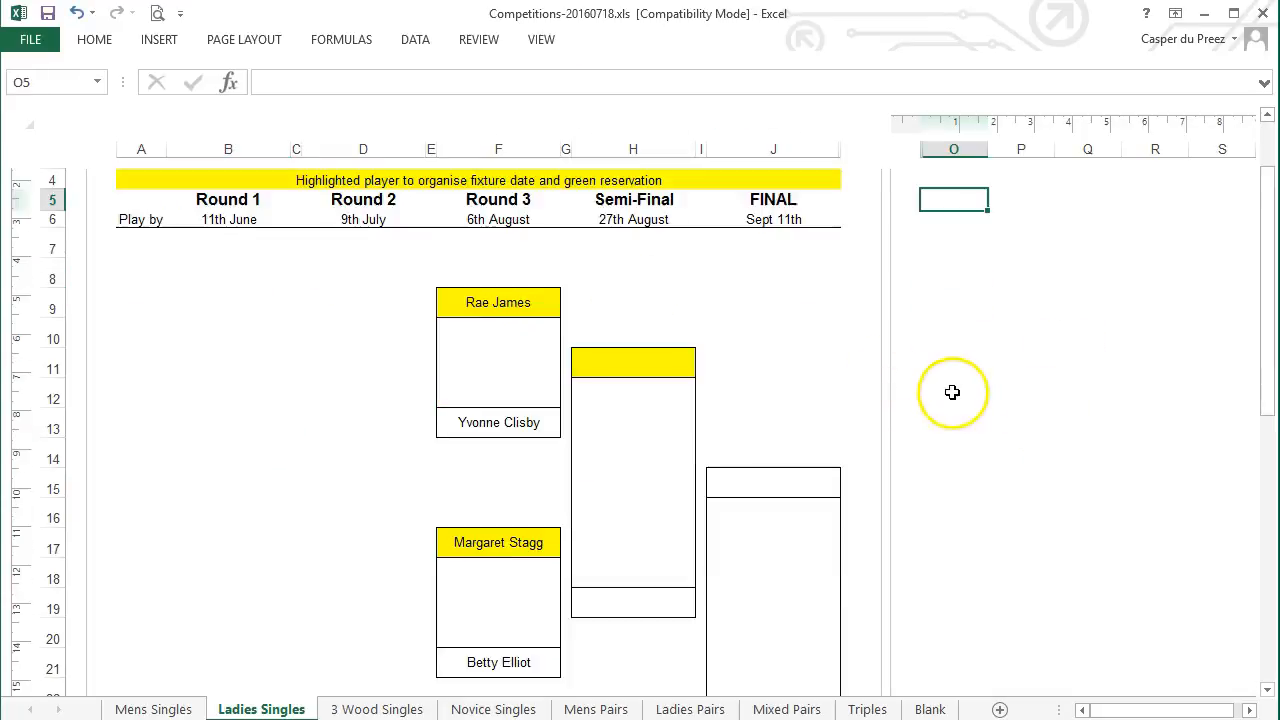
scroll(966, 391, "down", 6)
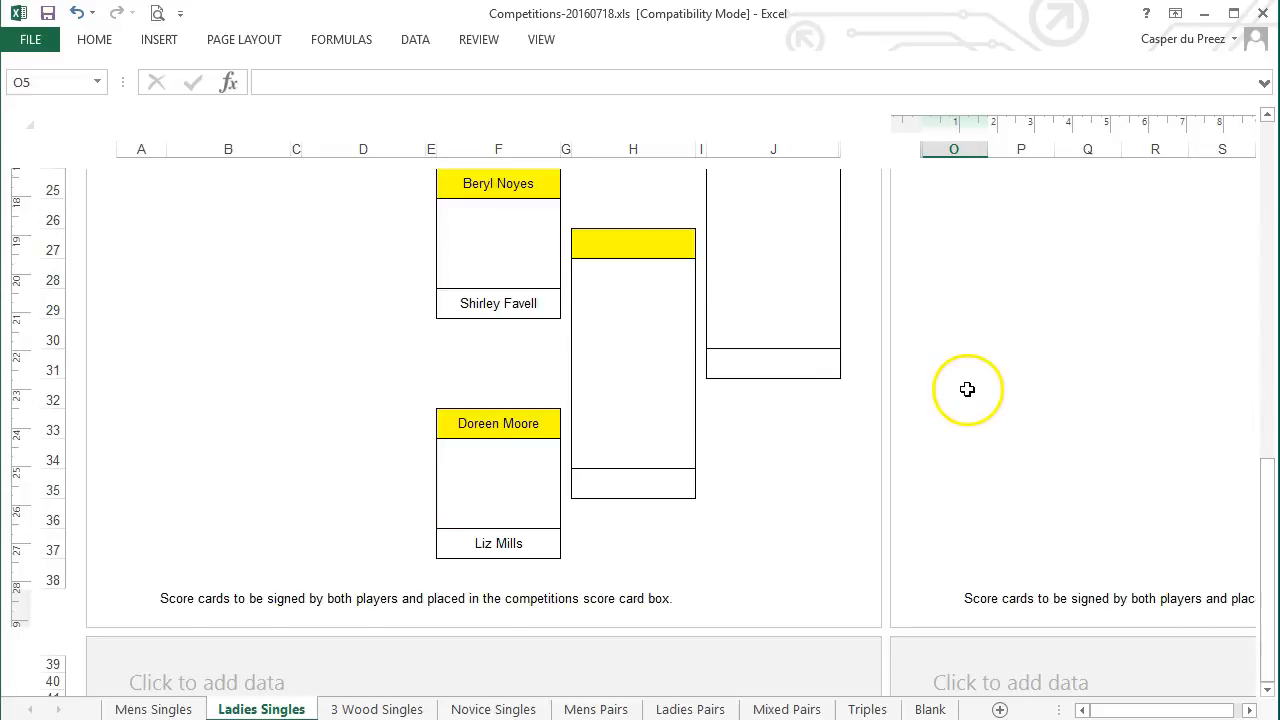
left_click(172, 598)
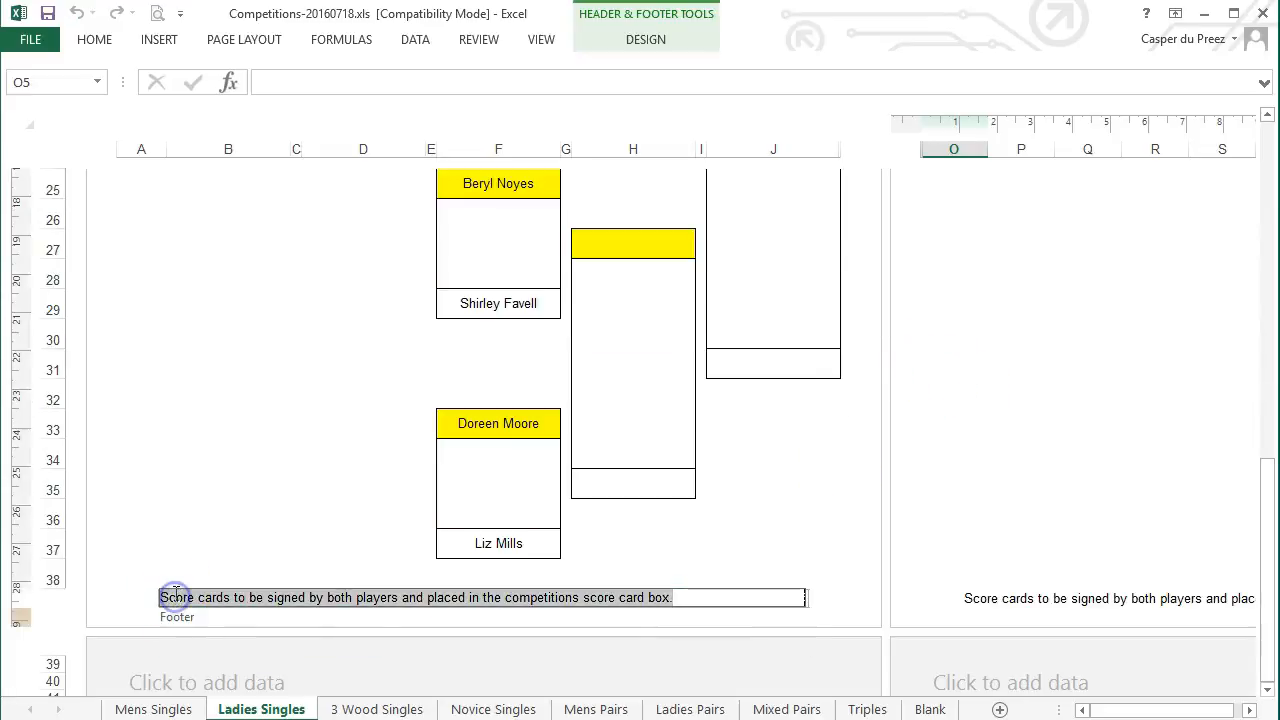
left_click(1060, 391)
scroll(873, 490, "up", 5)
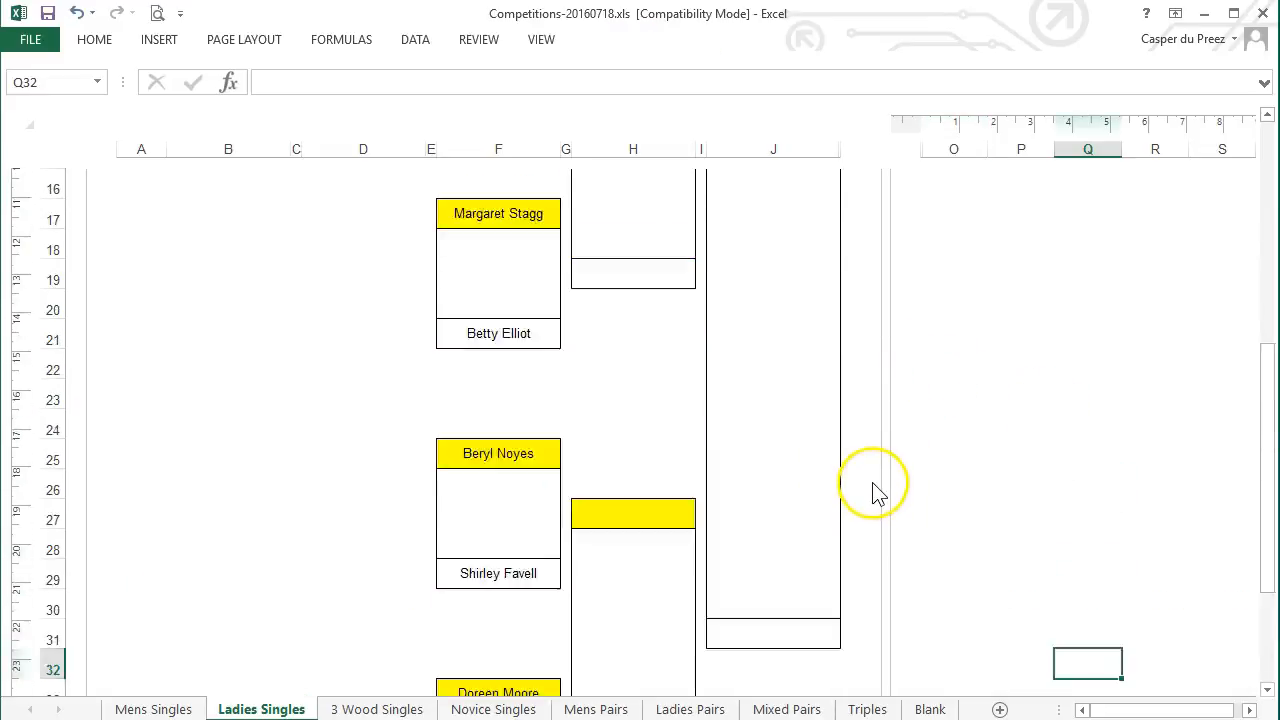
scroll(873, 490, "up", 4)
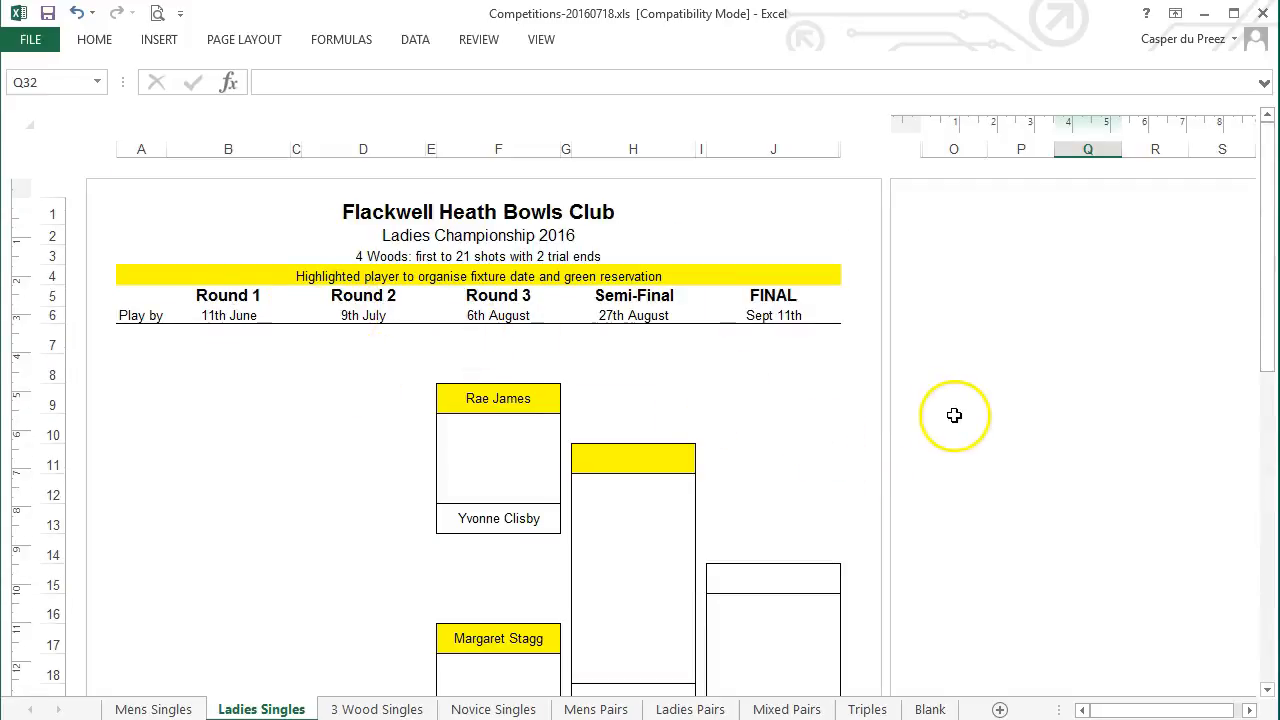
scroll(951, 414, "down", 8)
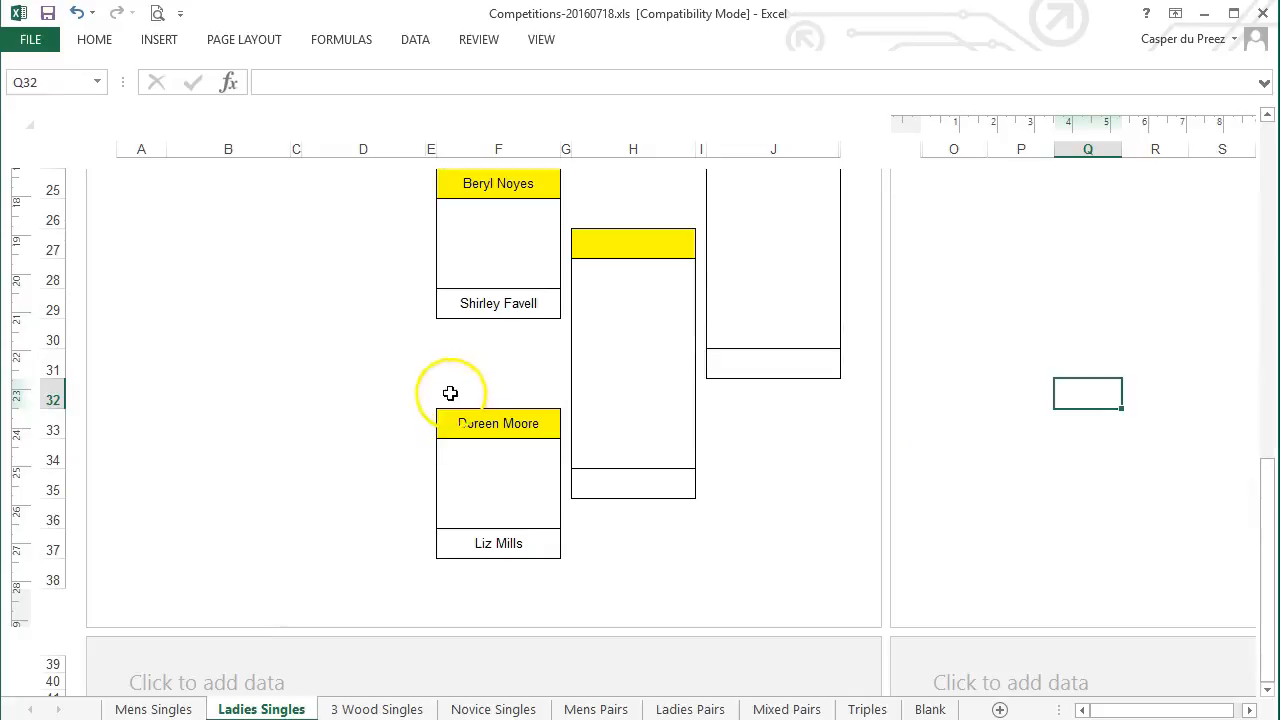
left_click(378, 703)
Show 3 Wood Singles in Page Layout view and clear its print area
scroll(1053, 622, "up", 2, "ctrl")
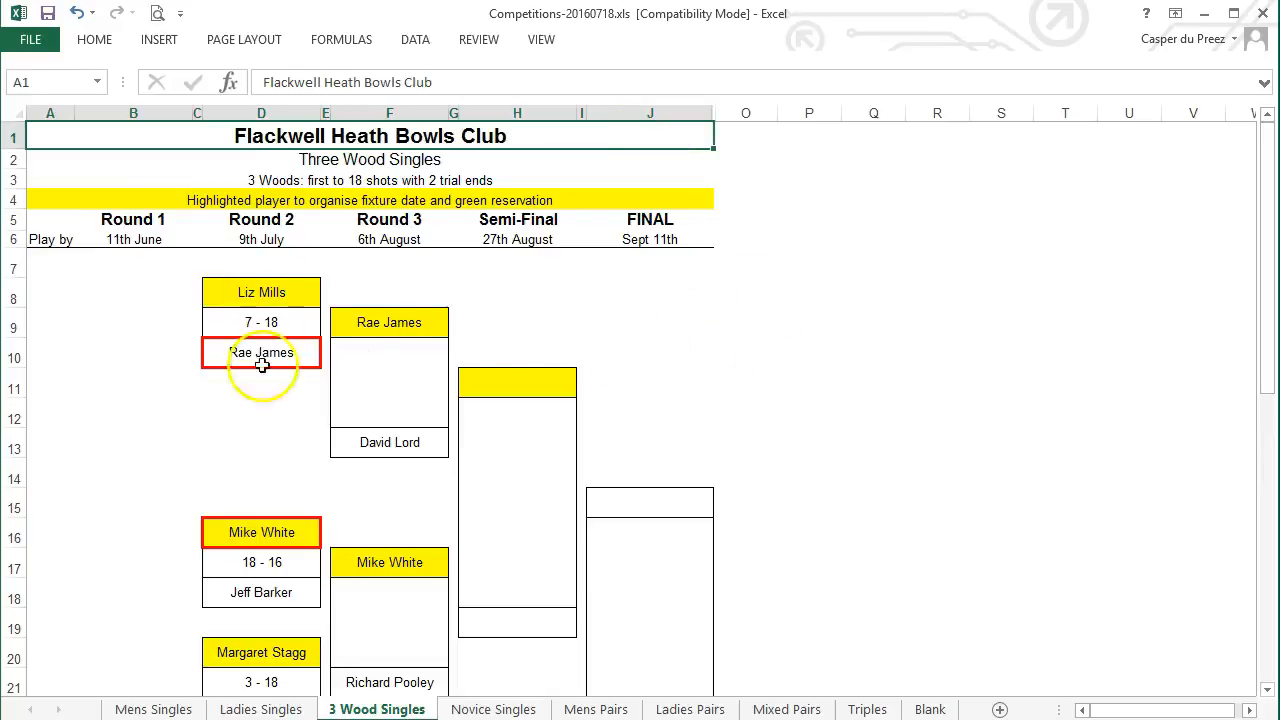
left_click(541, 40)
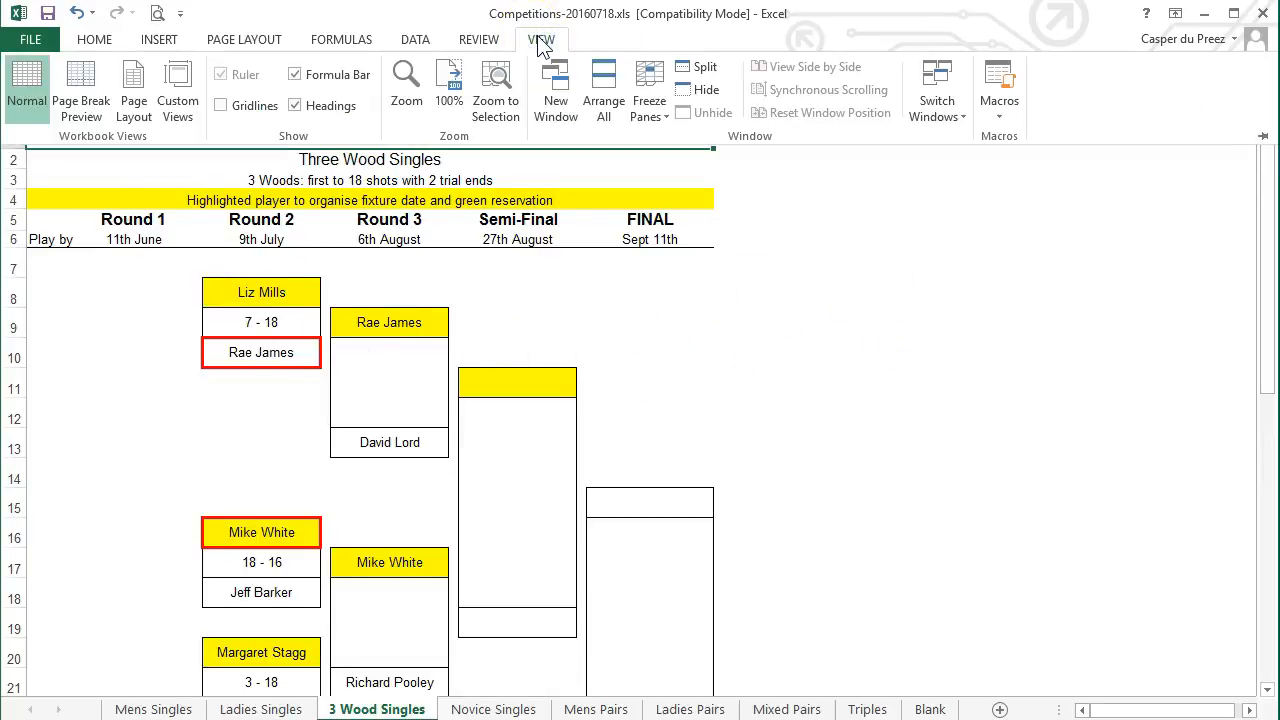
left_click(134, 104)
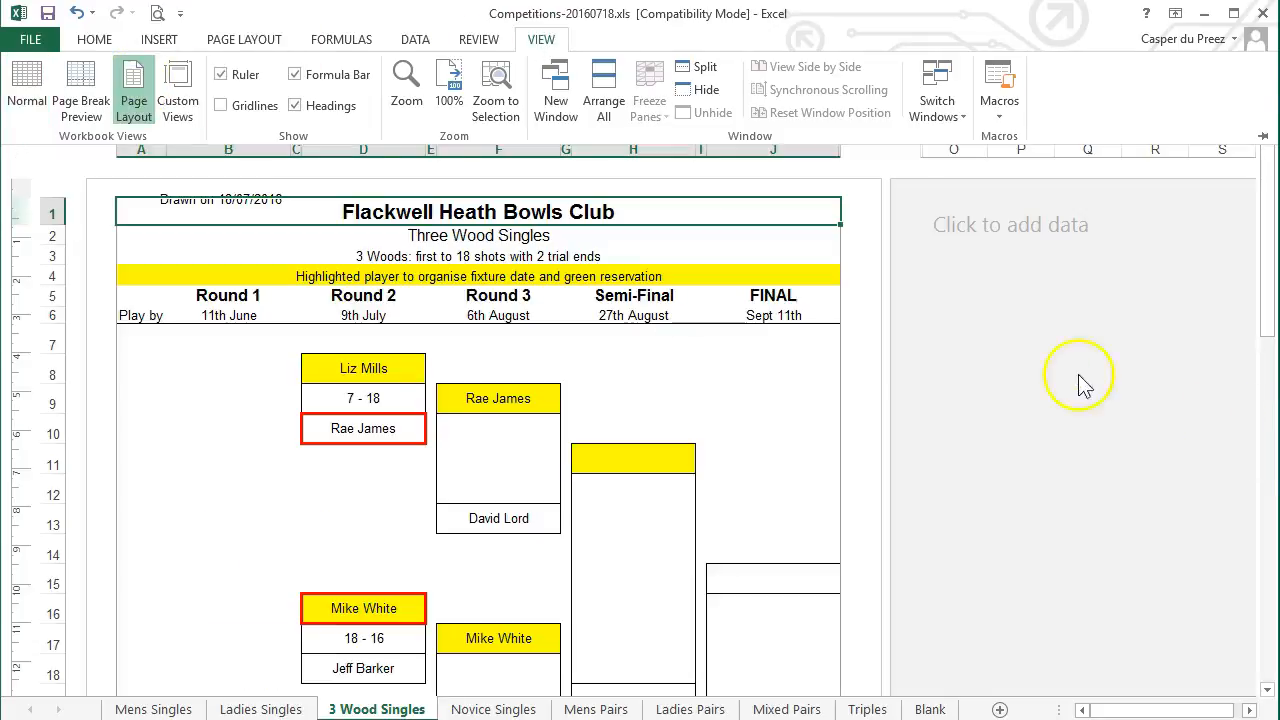
left_click(1078, 375)
left_click(244, 40)
left_click(307, 100)
left_click(332, 139)
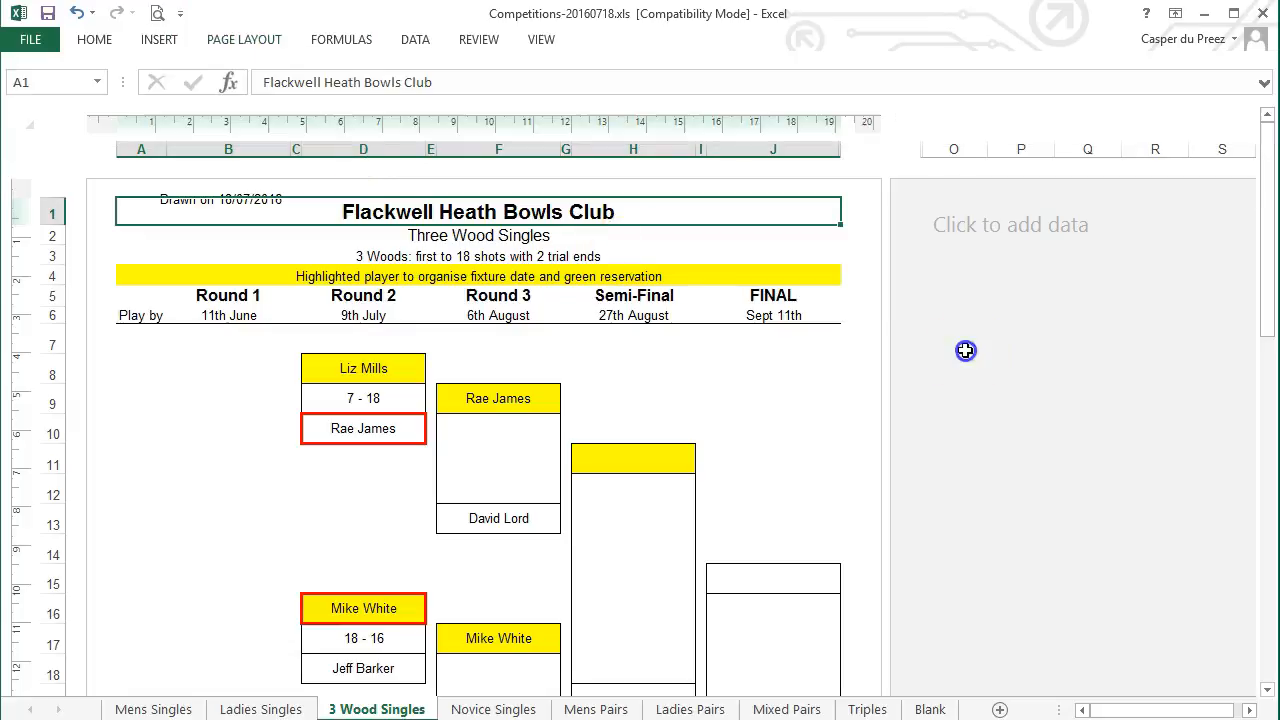
Remove the header and left footer text from the 3 Wood Singles page, then review it
left_click(1066, 345)
left_click(216, 196)
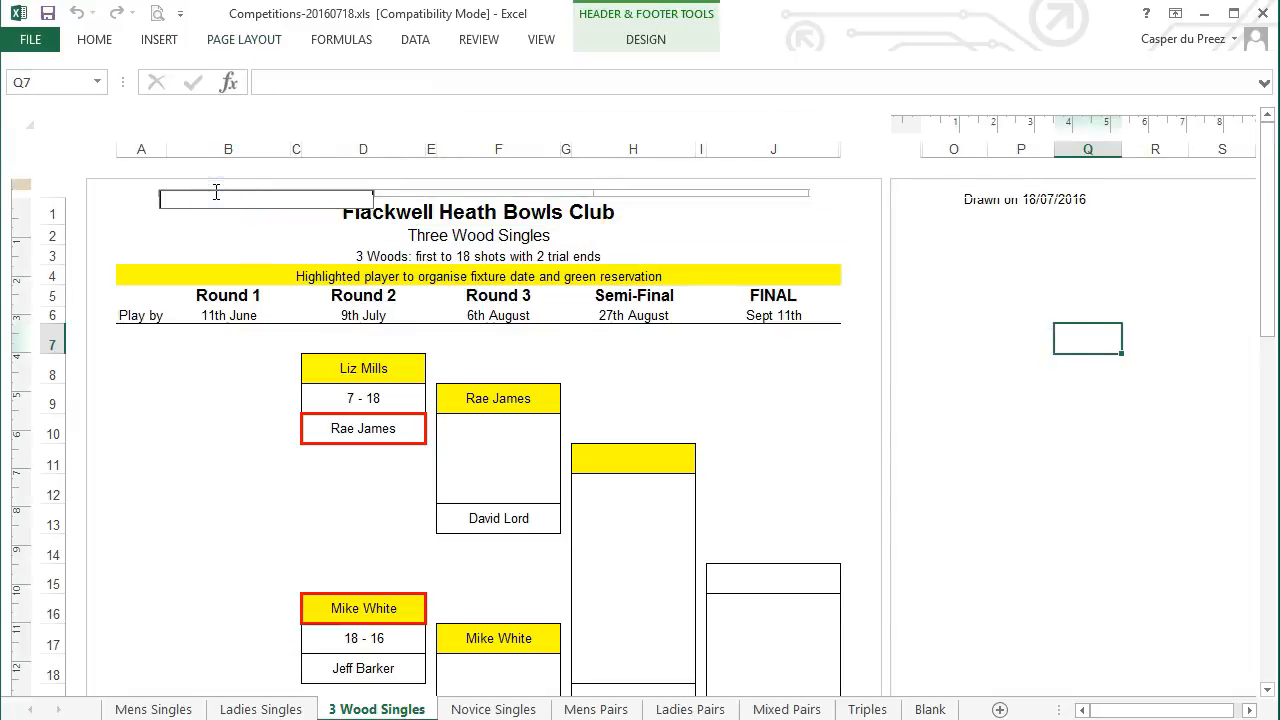
left_click(975, 319)
scroll(1074, 486, "down", 10)
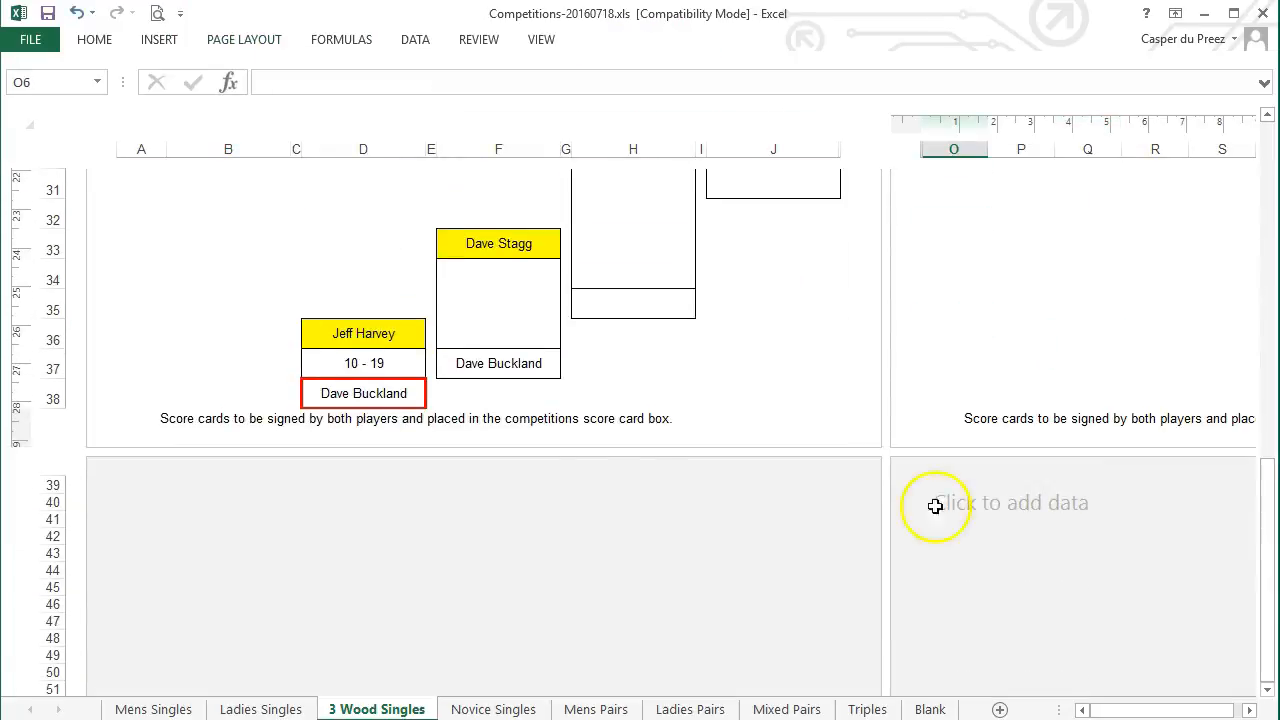
left_click(554, 418)
left_click(171, 414)
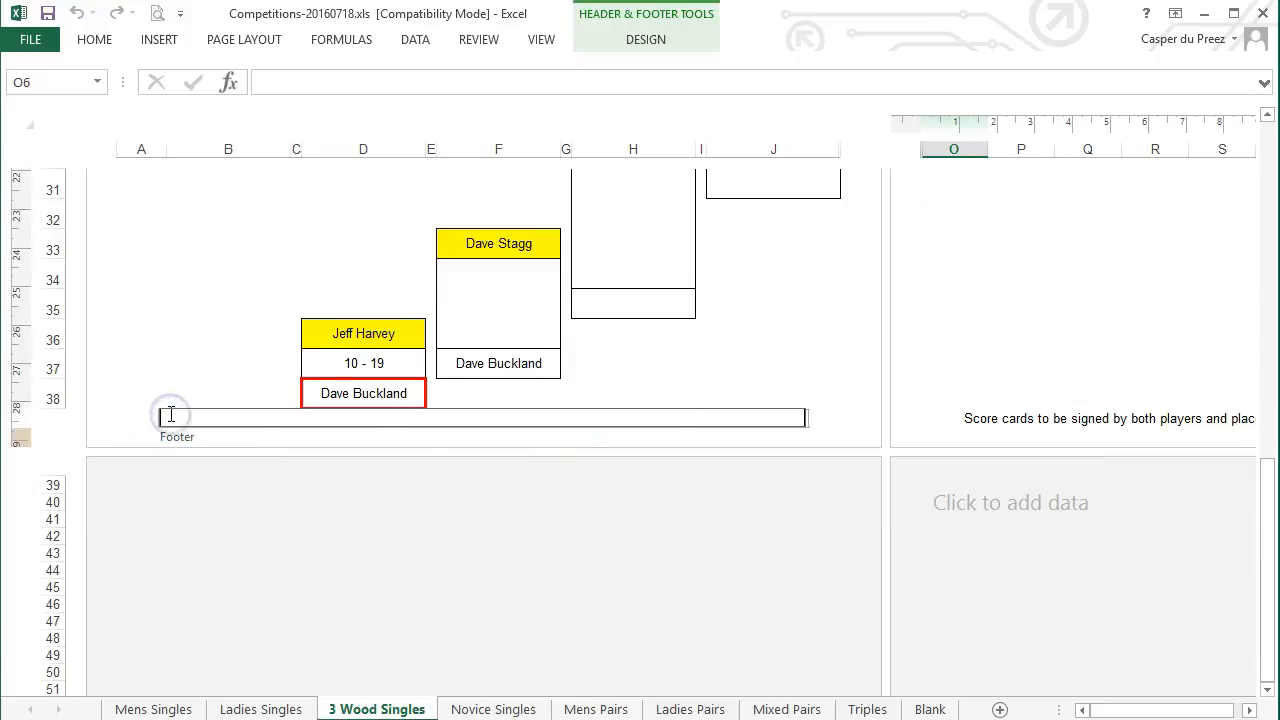
left_click(966, 360)
scroll(975, 440, "up", 3)
scroll(984, 485, "up", 7)
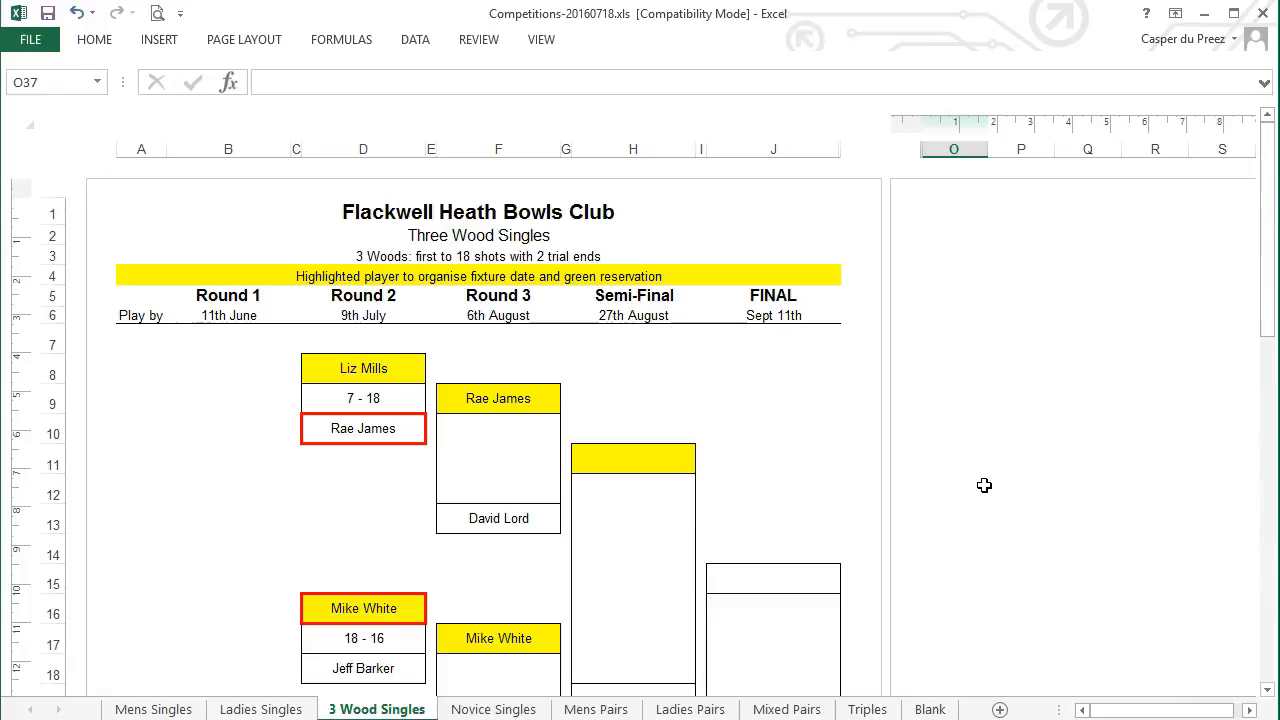
scroll(1006, 455, "down", 9)
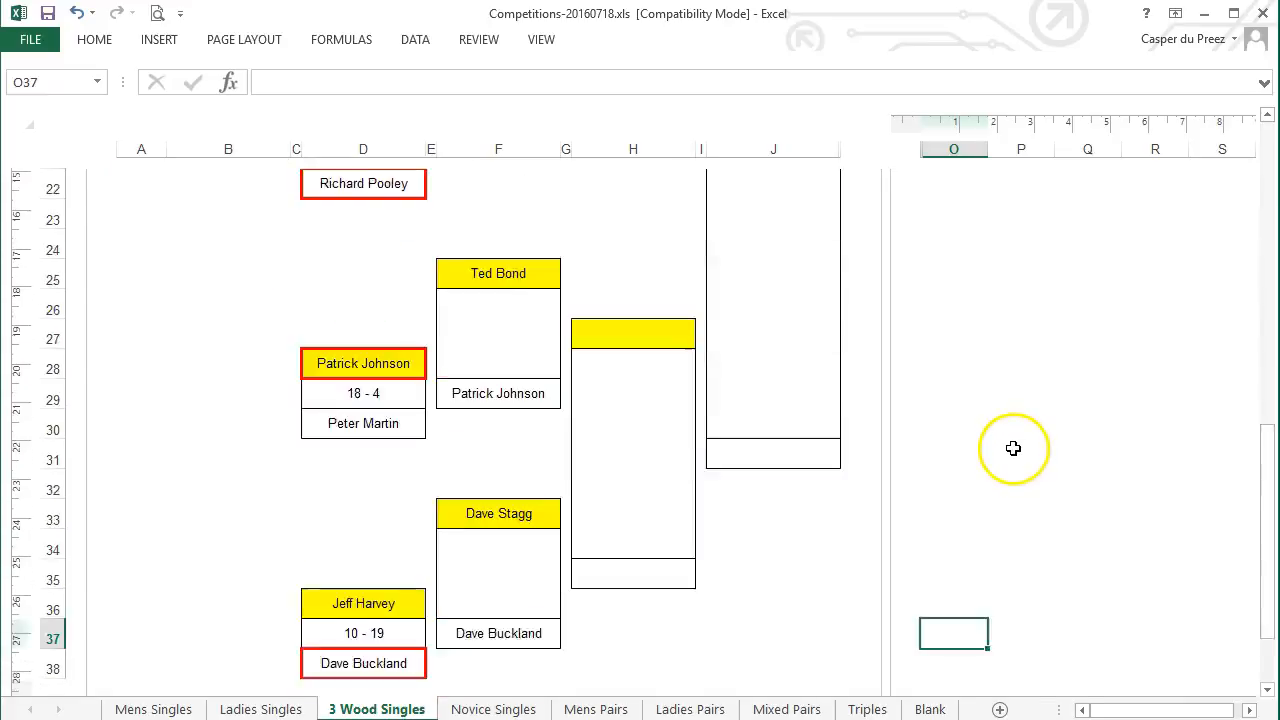
scroll(986, 417, "up", 9)
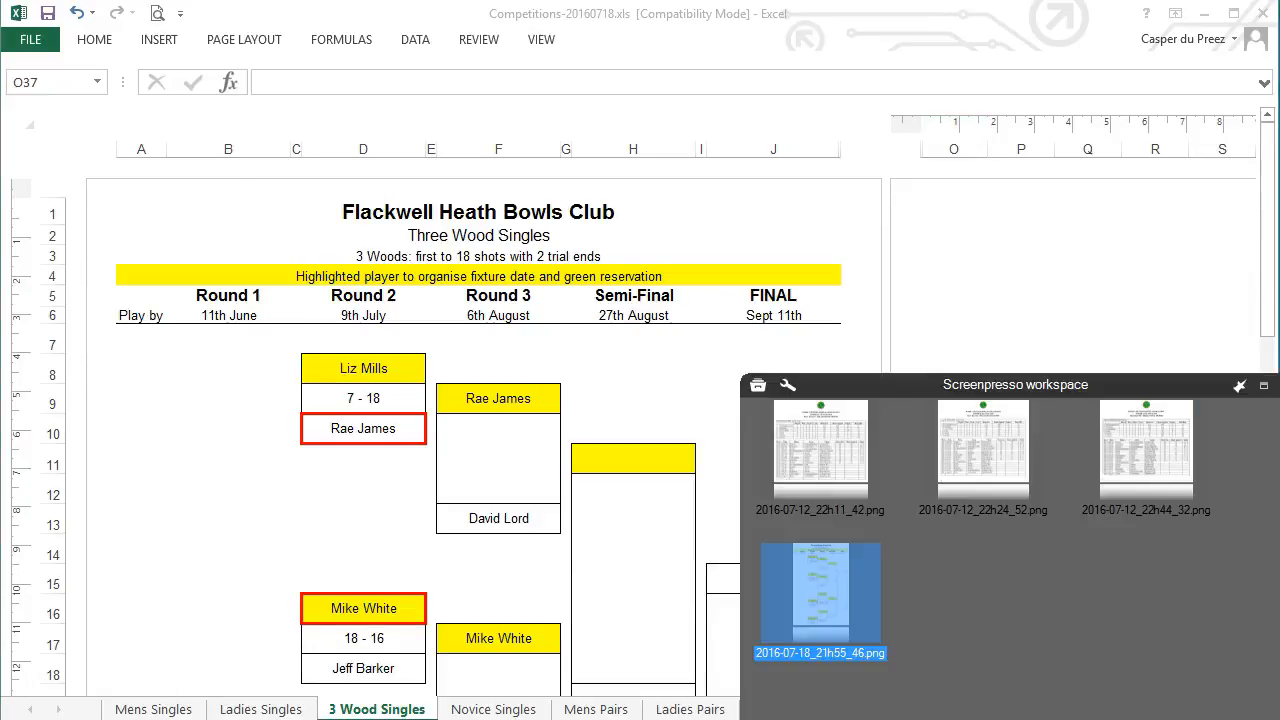
Start a scrolling-region screenshot in Screenpresso, abandoning a plain region capture
left_click_drag(1058, 374, 886, 130)
left_click(632, 625)
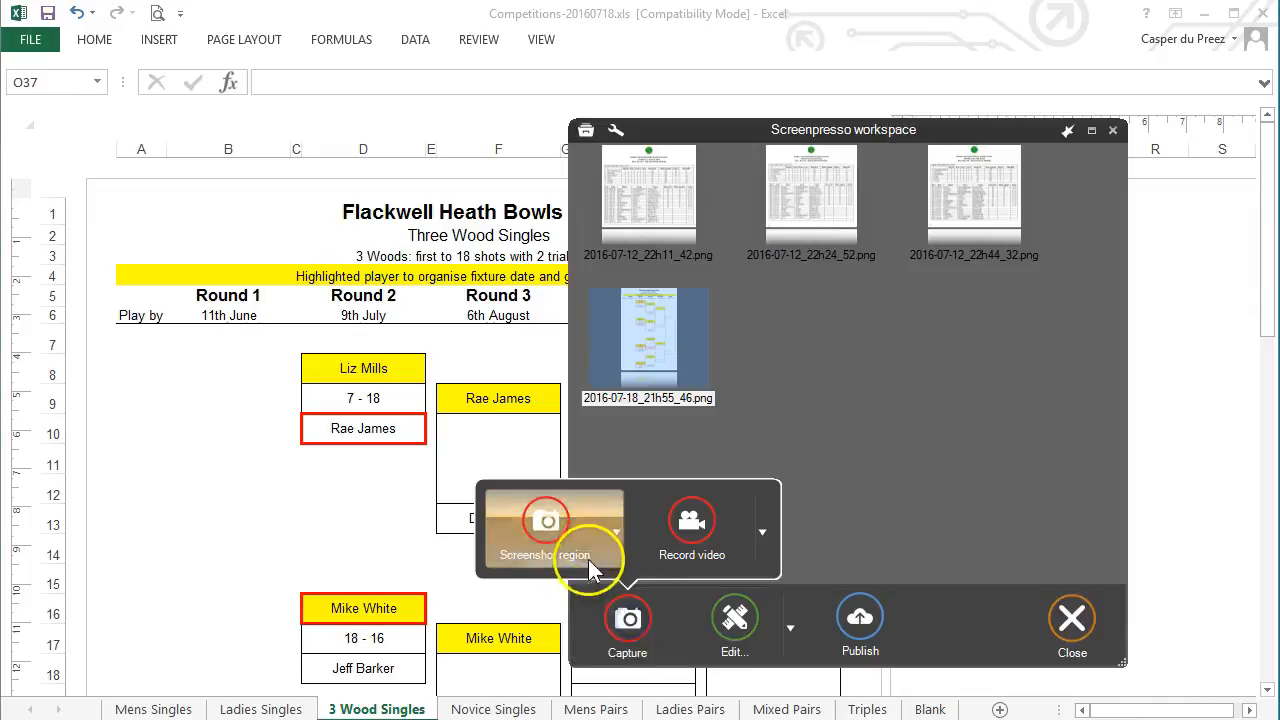
left_click(588, 561)
left_click(970, 625)
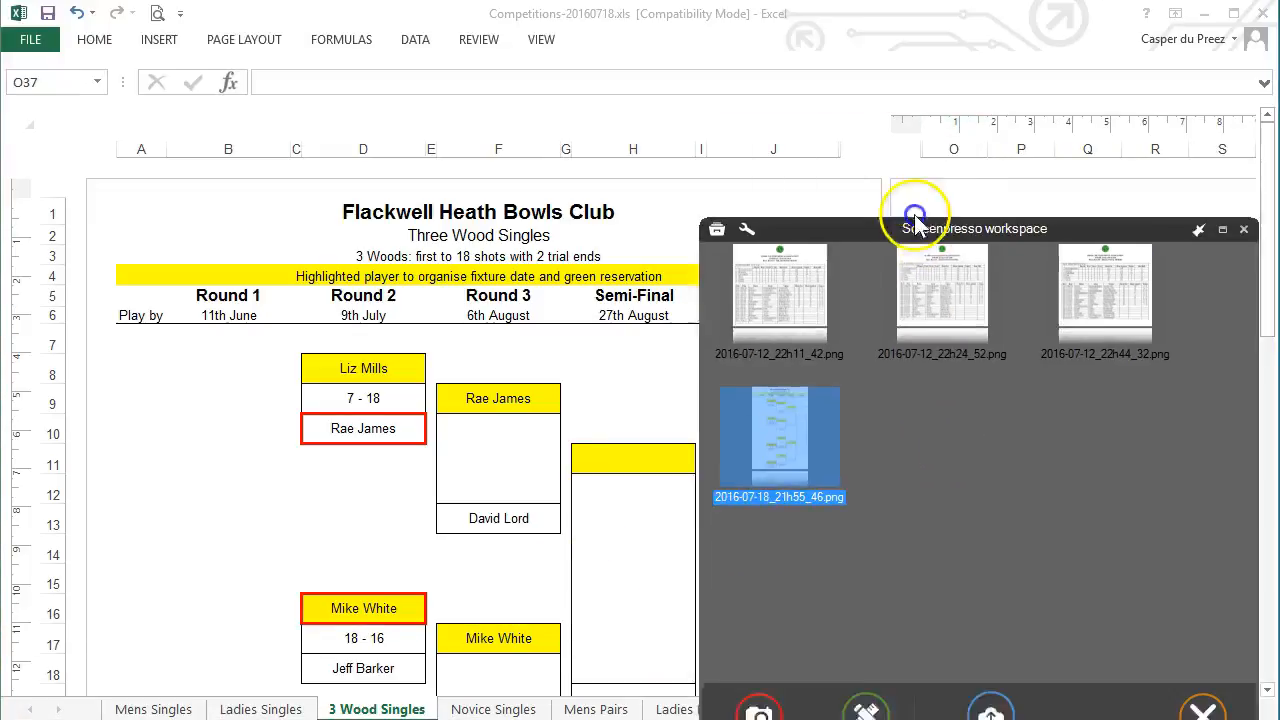
left_click(750, 635)
left_click(727, 548)
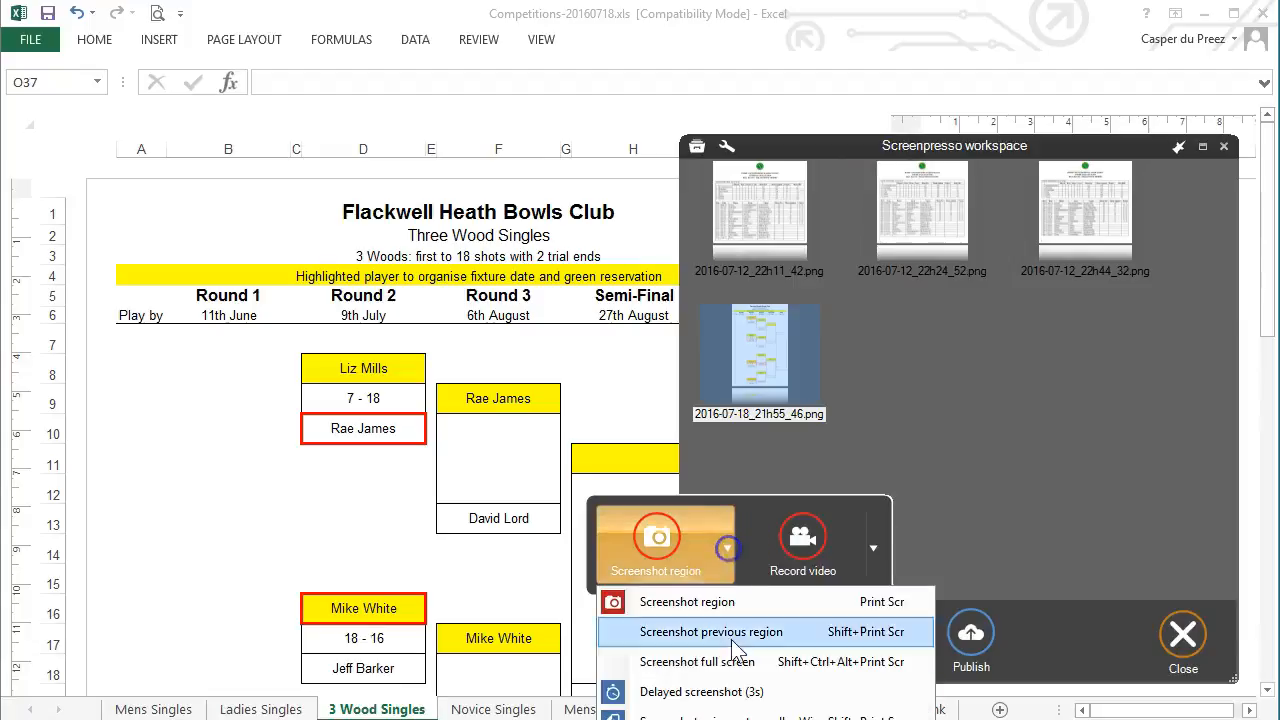
left_click(760, 712)
left_click(580, 650)
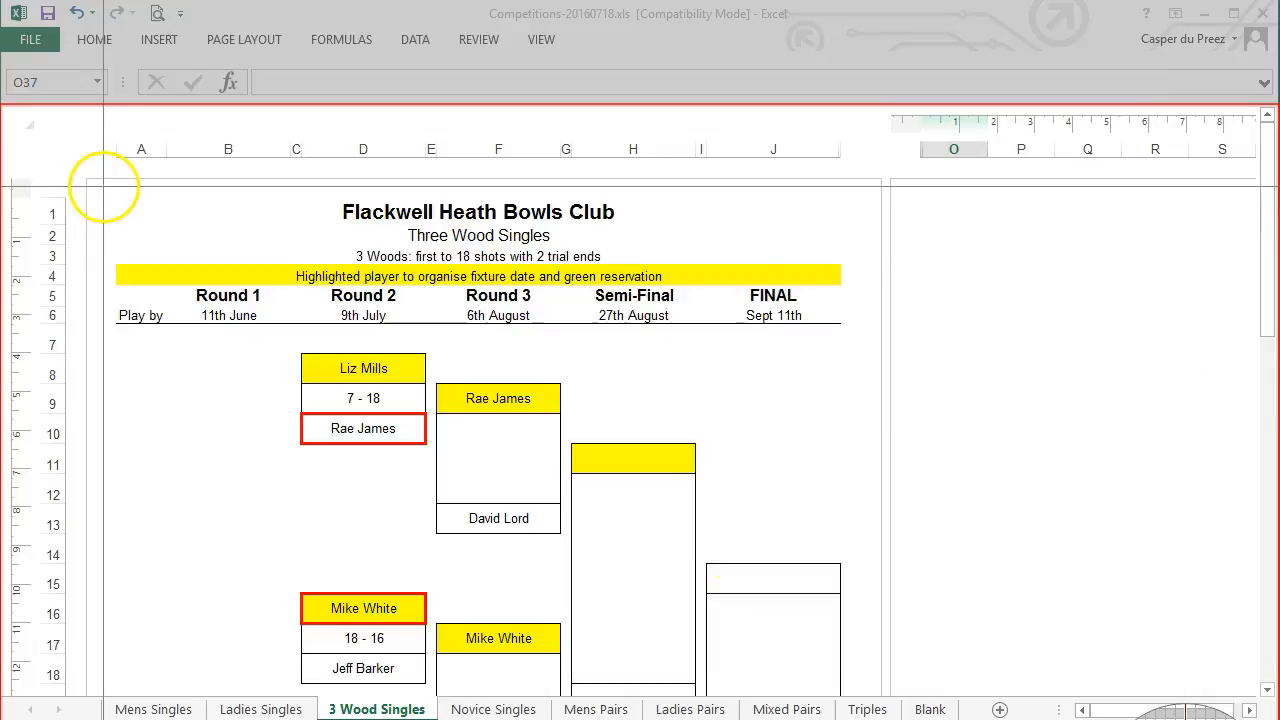
Capture the full 3 Wood Singles bracket as 2016-07-18_22h02_20.png and open it
left_click_drag(103, 186, 857, 684)
left_click_drag(1261, 243, 1265, 534)
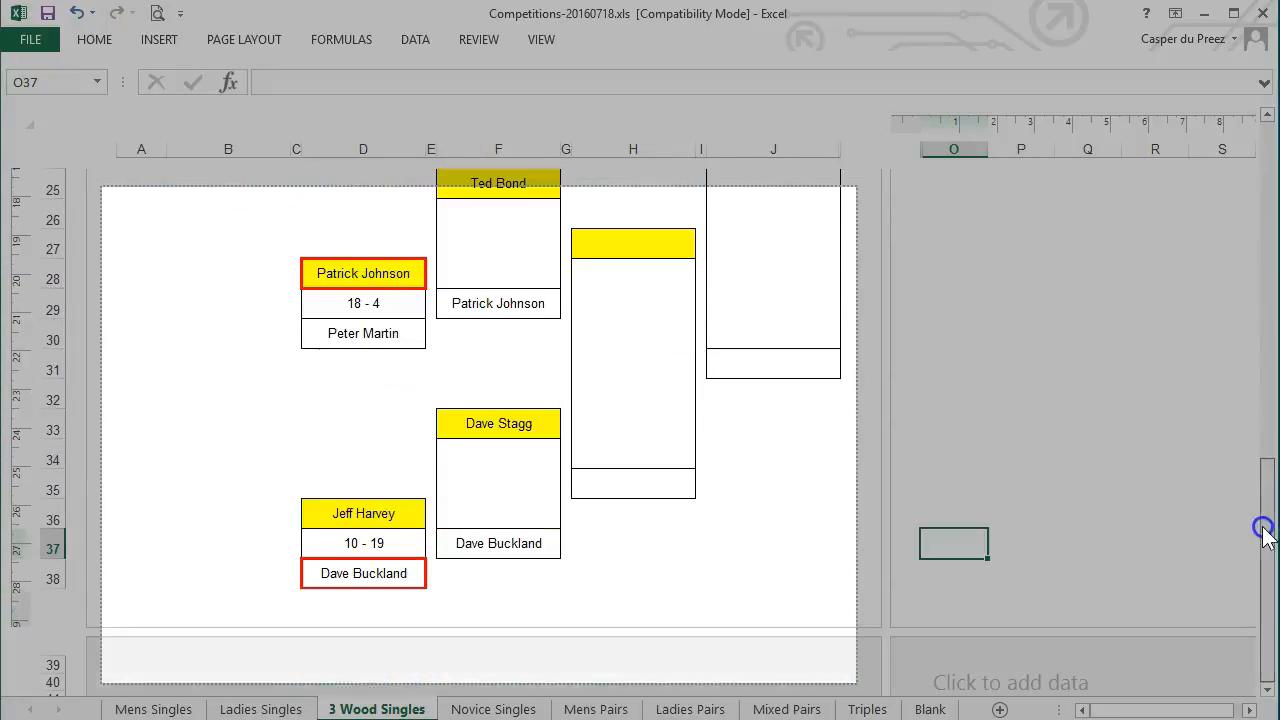
right_click(1268, 557)
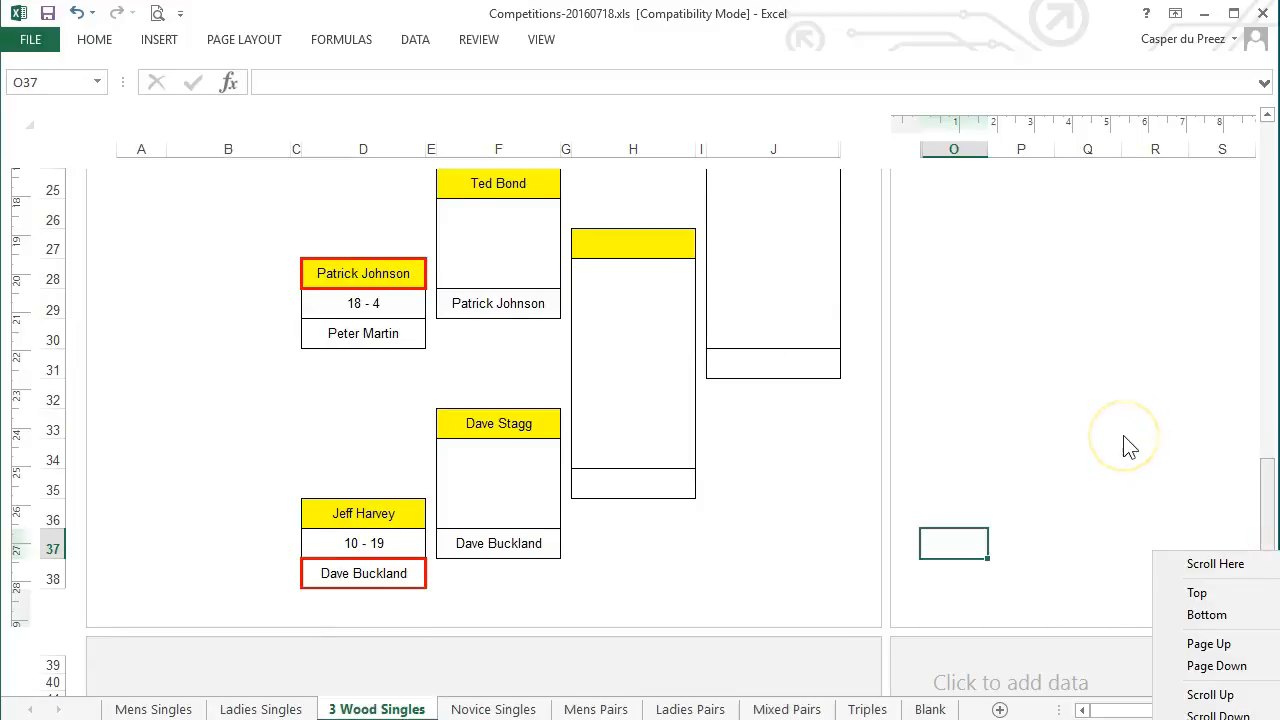
left_click_drag(1044, 385, 825, 111)
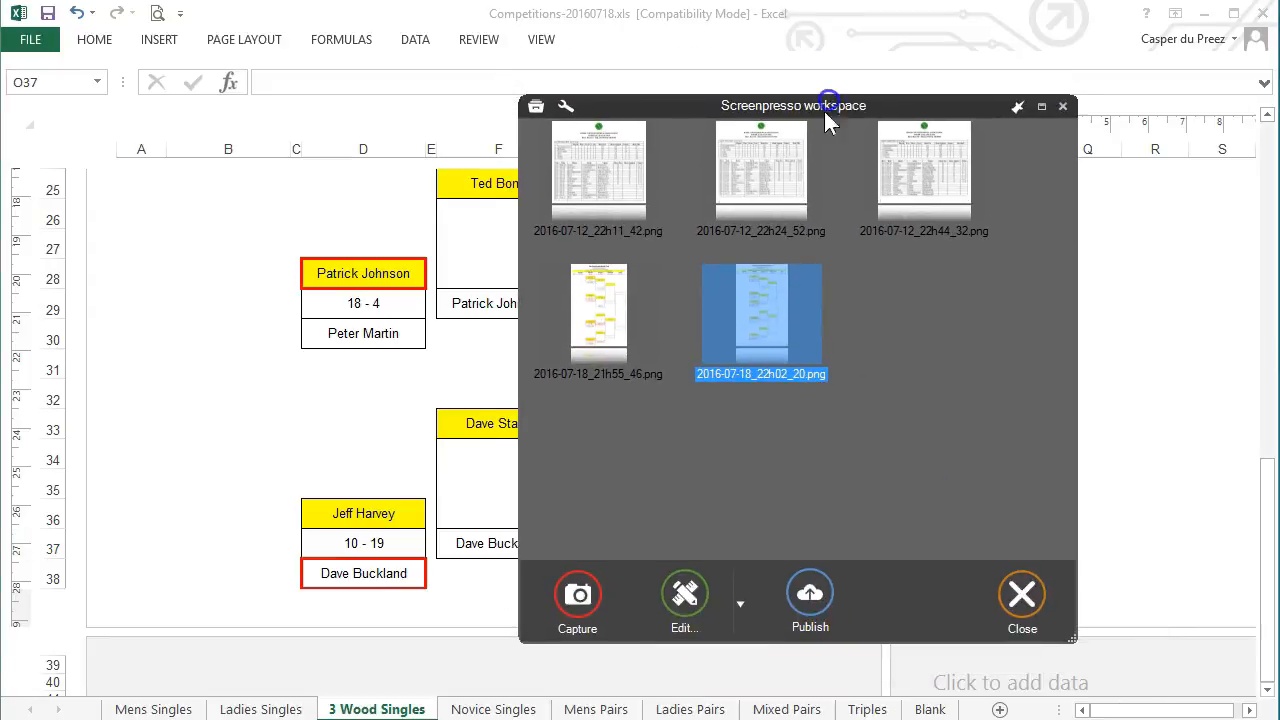
double_click(767, 323)
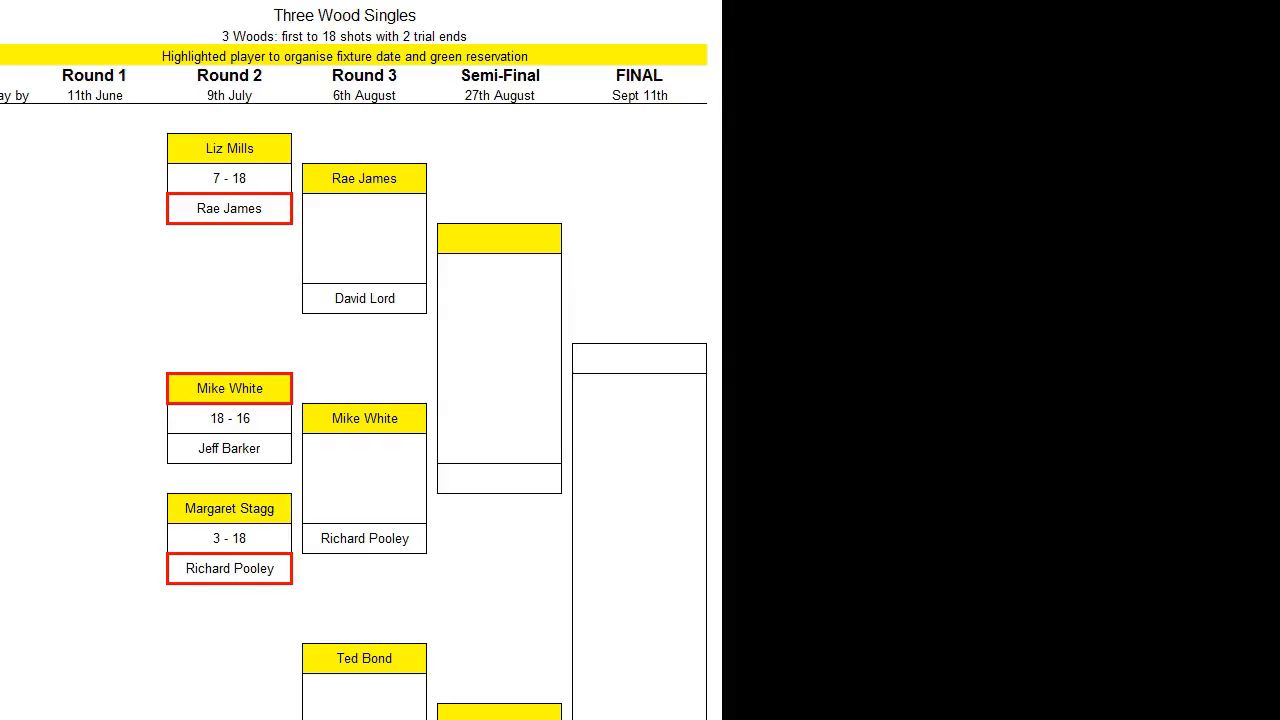
Restore the image editor to a window fitted to the screen and scroll through the capture
double_click(420, 0)
left_click_drag(420, 0, 669, 0)
left_click_drag(948, 0, 948, 11)
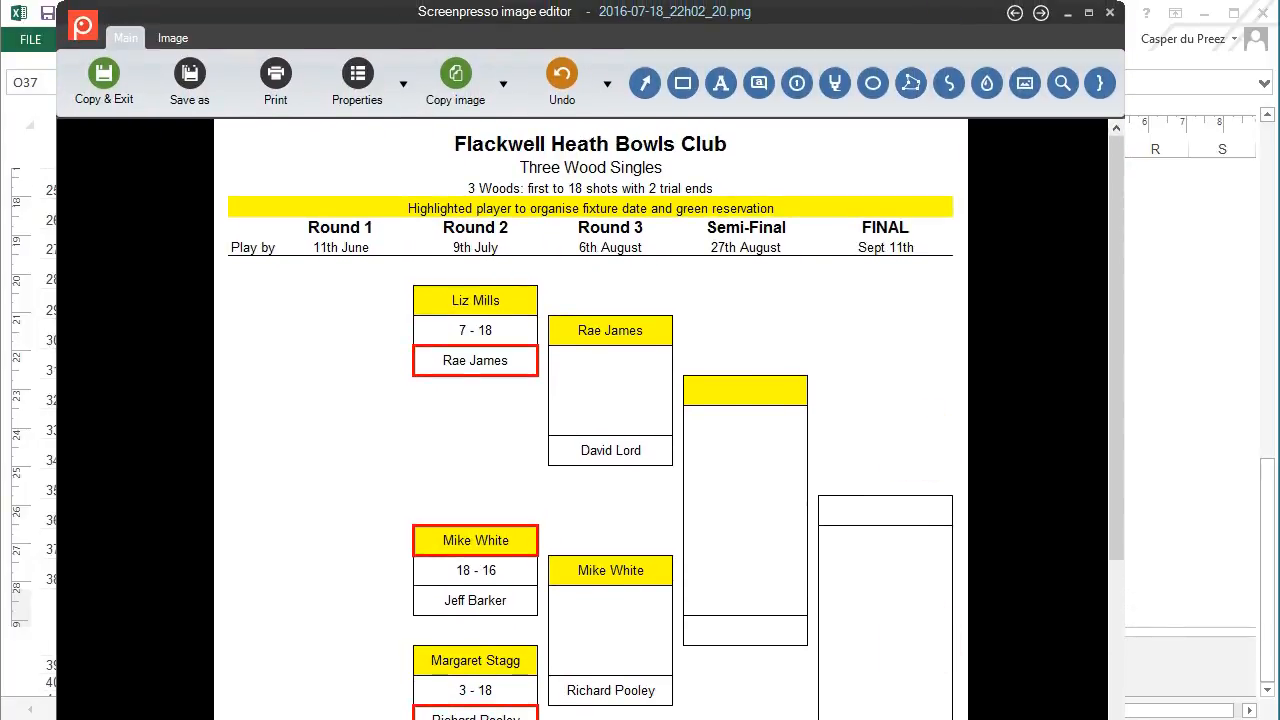
left_click_drag(916, 719, 916, 713)
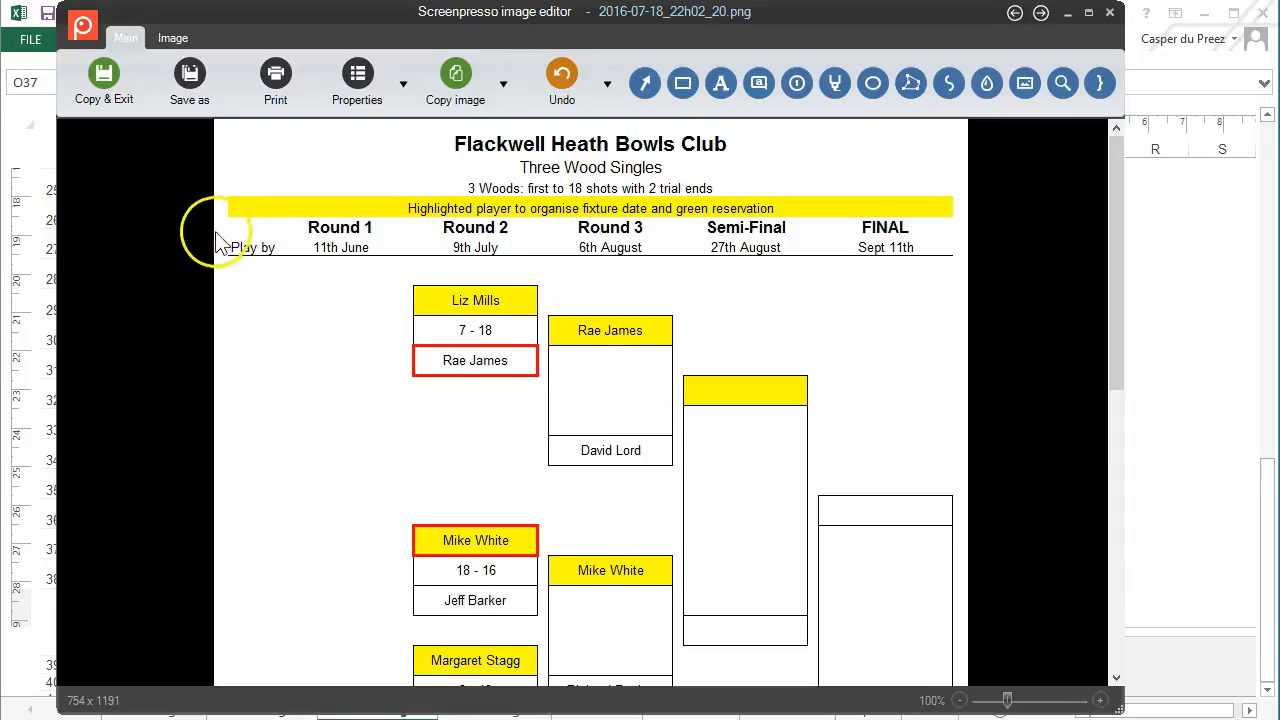
scroll(1014, 280, "down", 5)
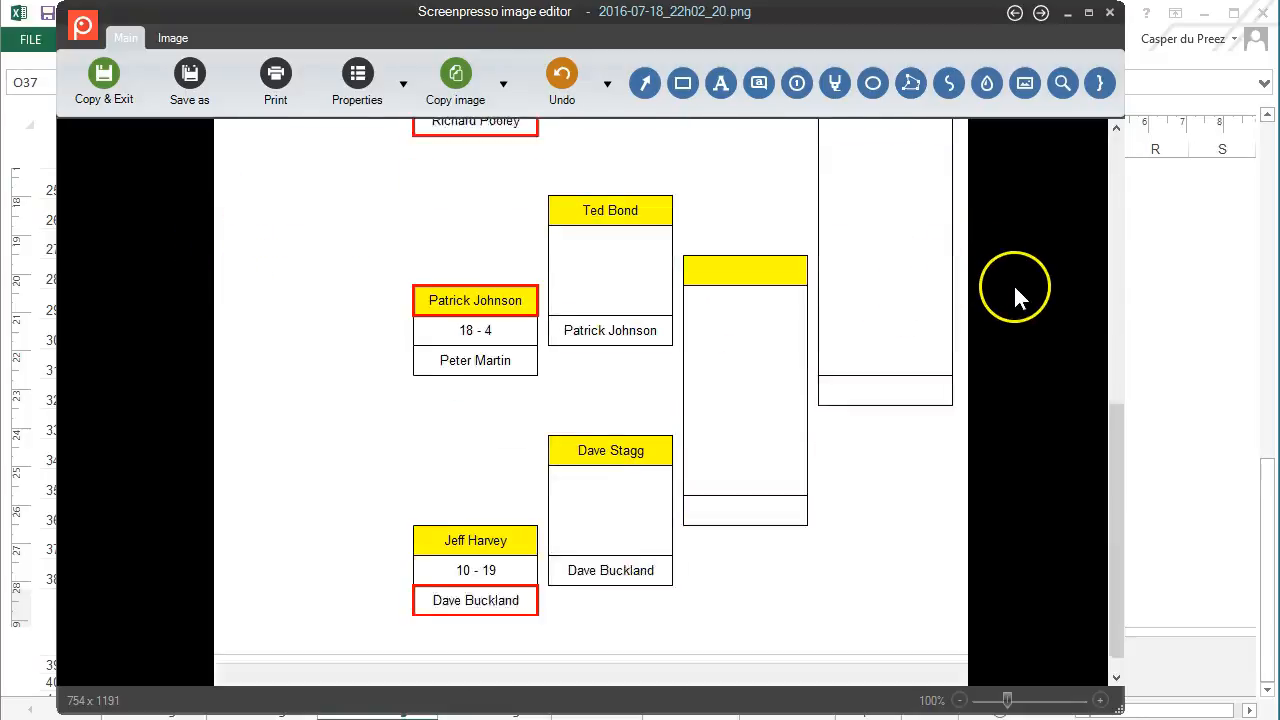
scroll(1029, 395, "up", 5)
scroll(1029, 395, "up", 1)
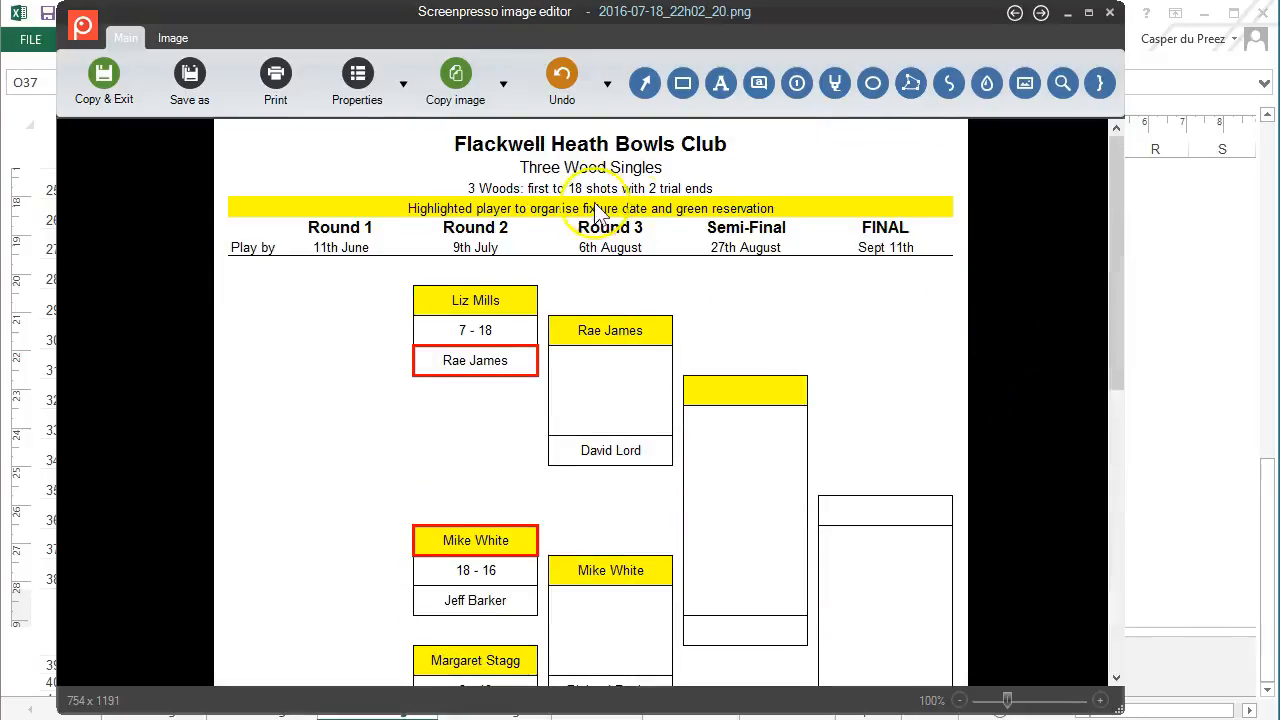
Crop the capture just below the last match boxes, from 754 x 1191 to 750 x 1117
left_click(172, 38)
left_click(206, 85)
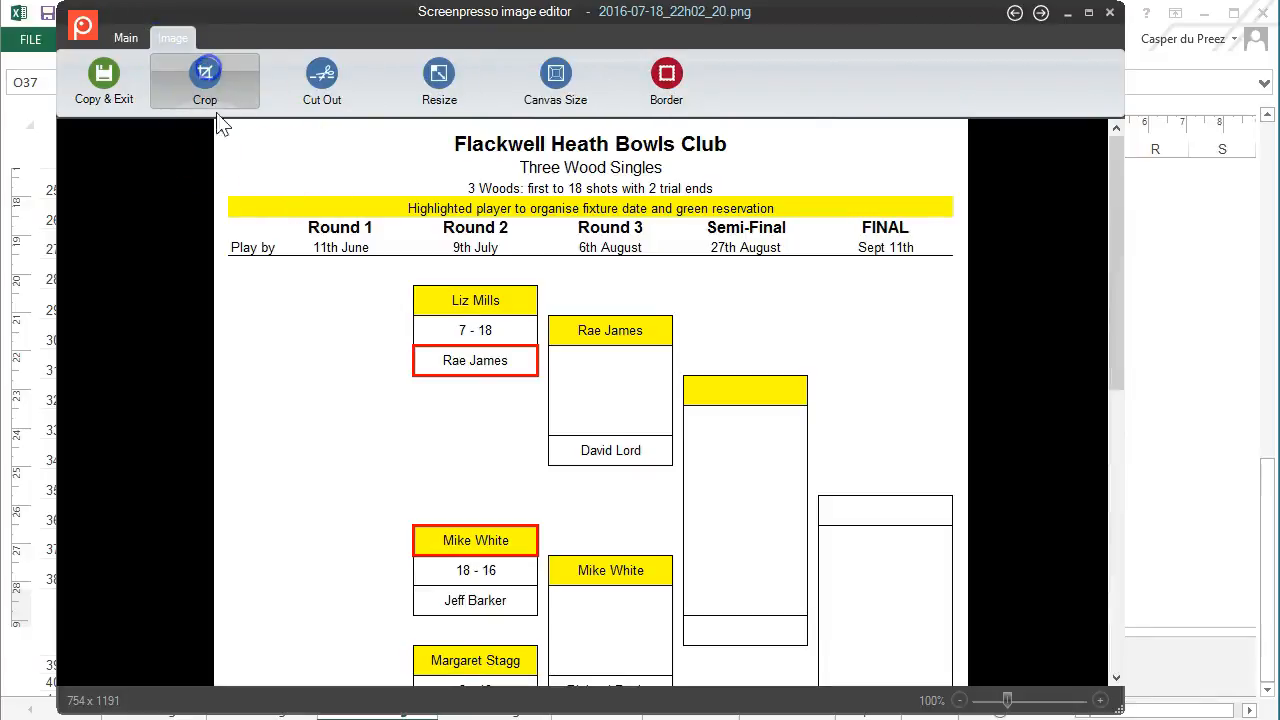
left_click_drag(216, 120, 966, 700)
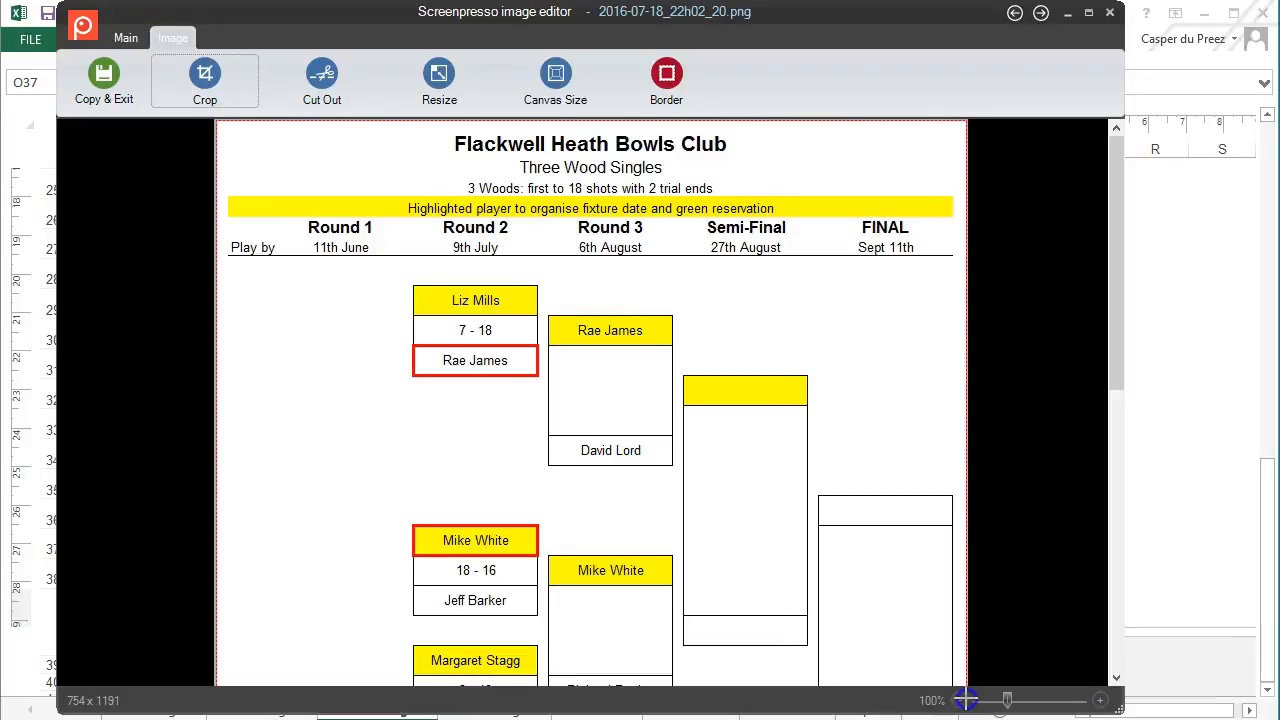
scroll(1029, 563, "down", 5)
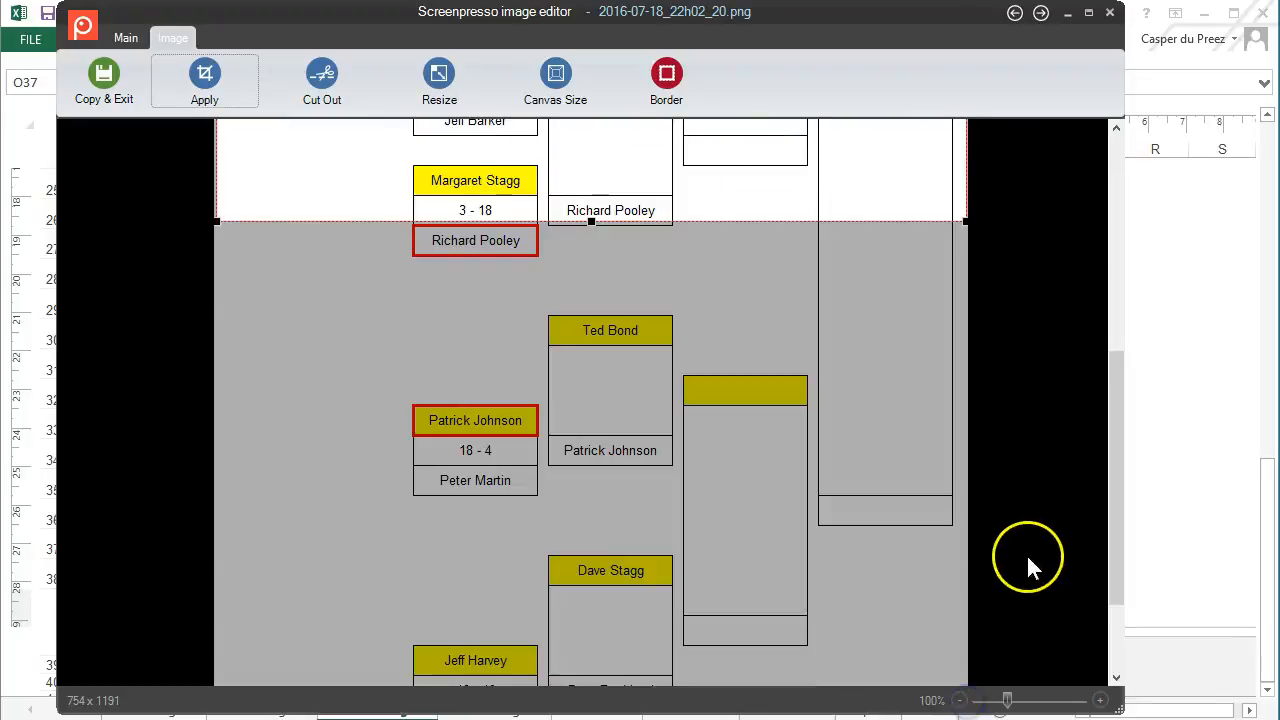
left_click_drag(591, 223, 622, 647)
scroll(638, 612, "down", 2)
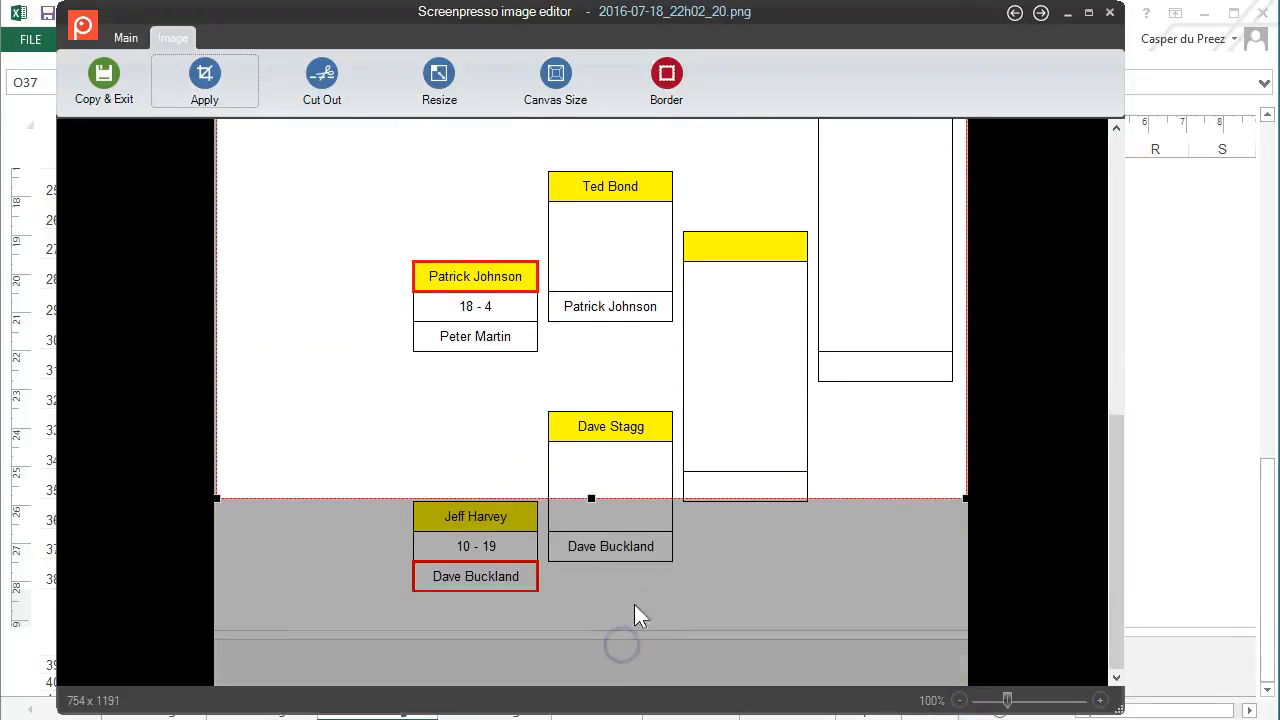
left_click_drag(591, 499, 587, 620)
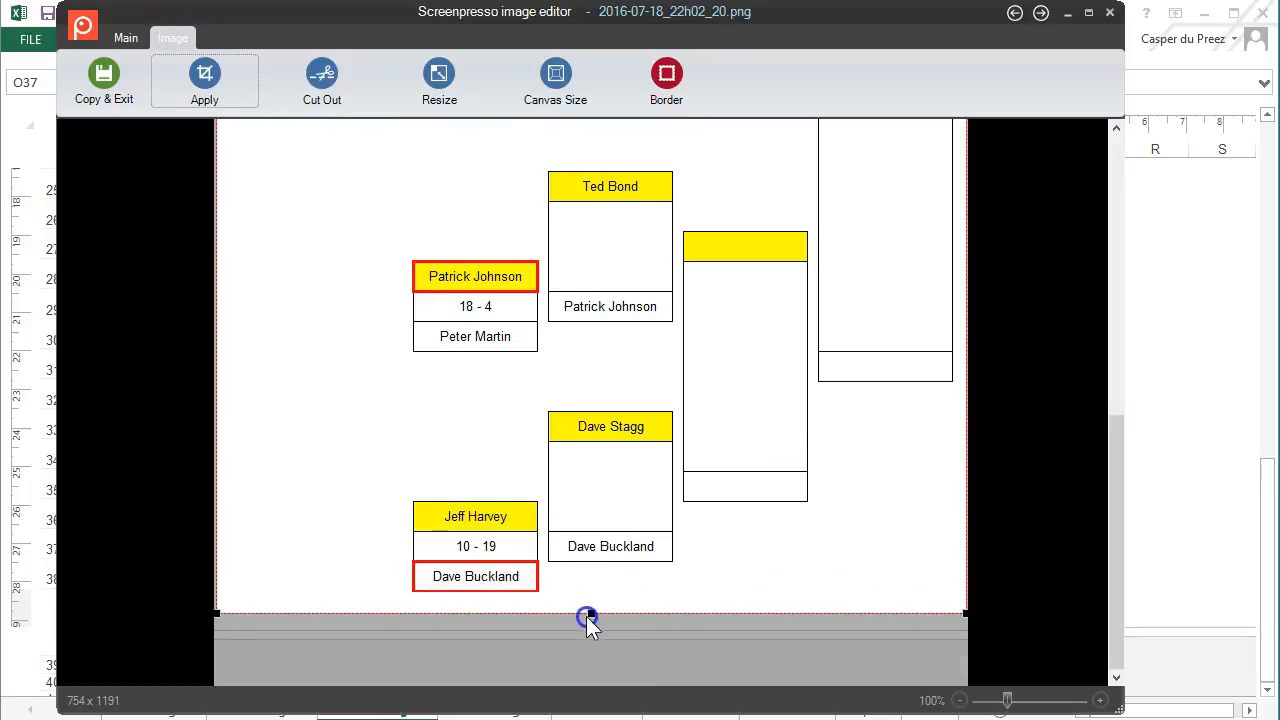
left_click(202, 78)
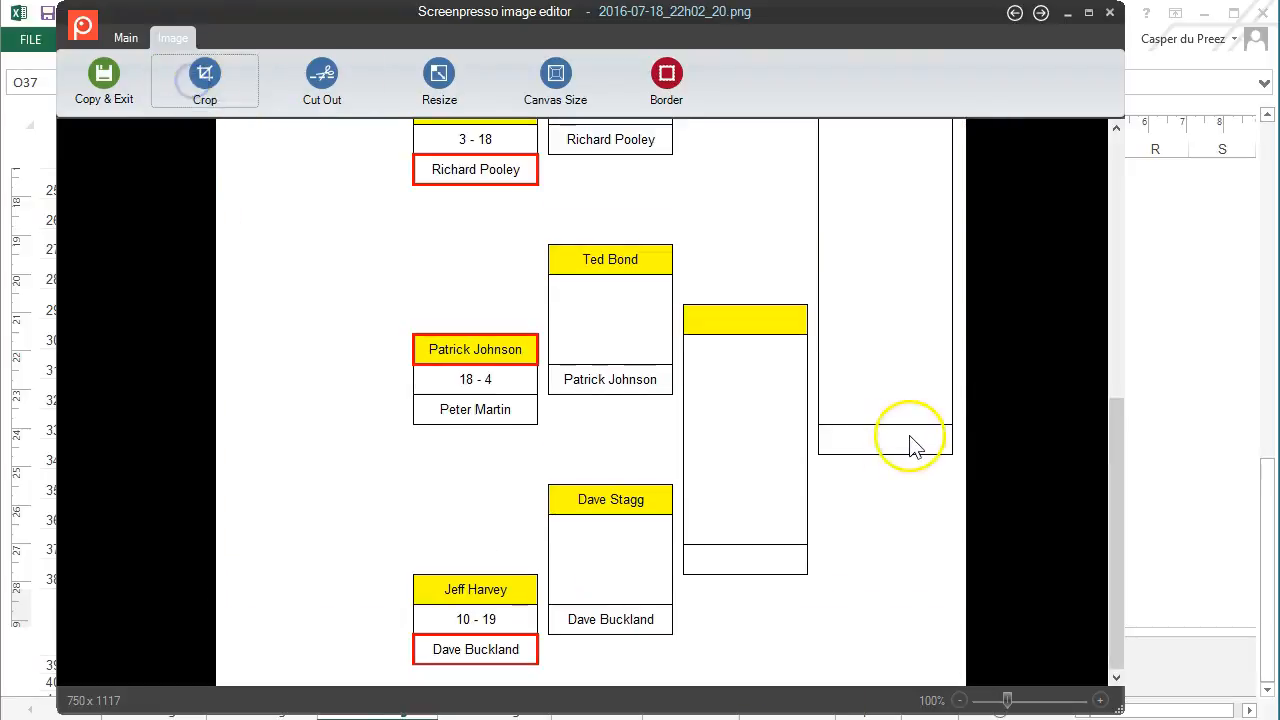
scroll(913, 447, "up", 6)
left_click(125, 38)
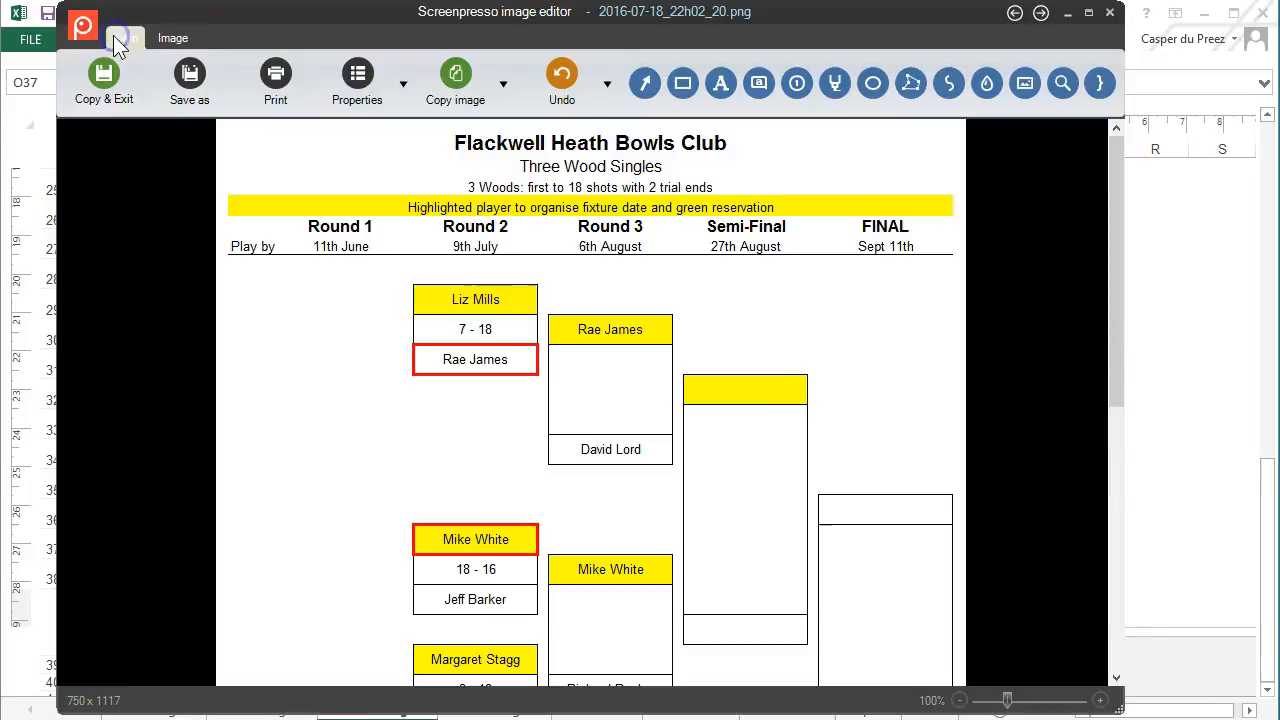
left_click(189, 77)
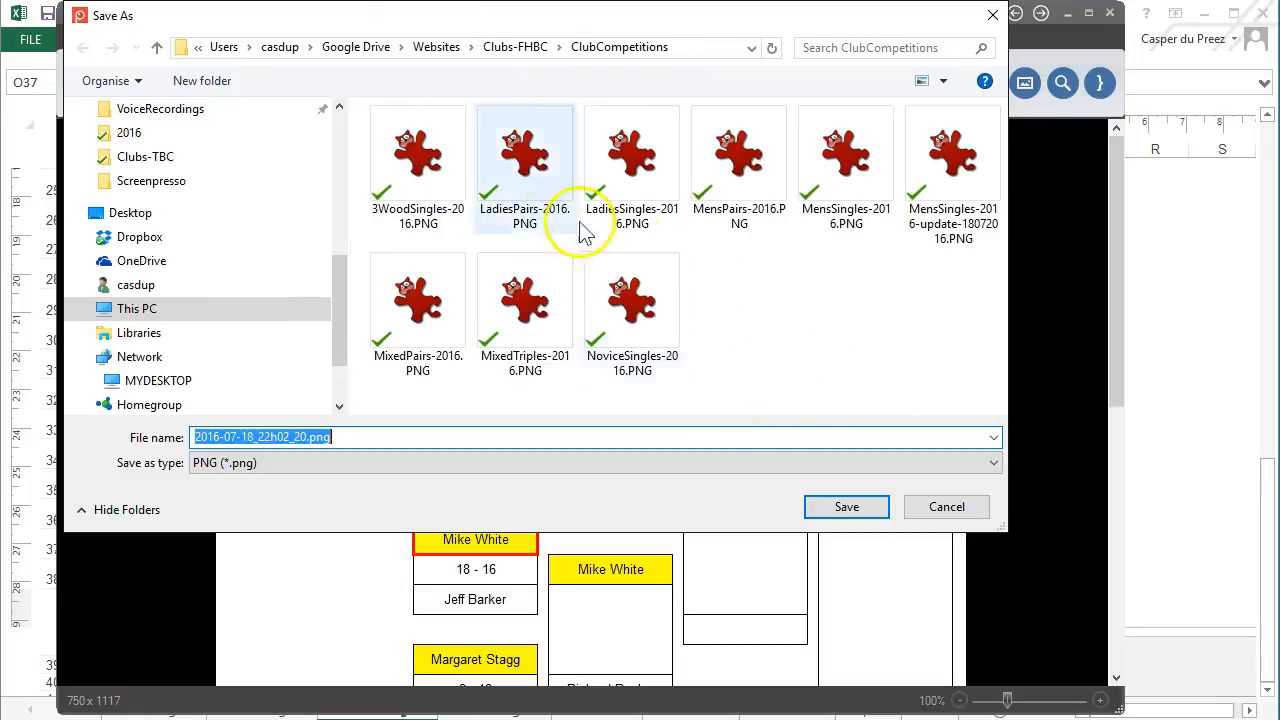
Save the cropped 3 Wood Singles bracket as 3WoodSingles-2016-update-18072016.PNG in ClubCompetitions, then close the editor
left_click(420, 177)
double_click(298, 440)
type("-")
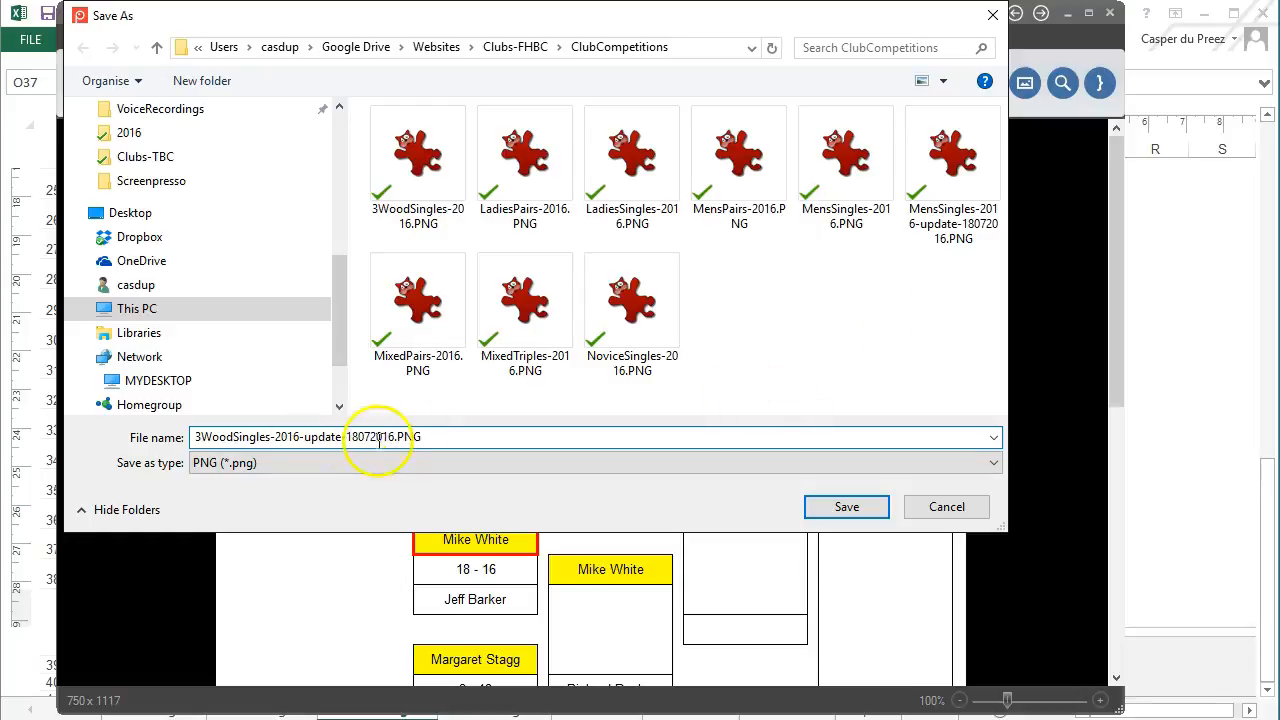
left_click(866, 507)
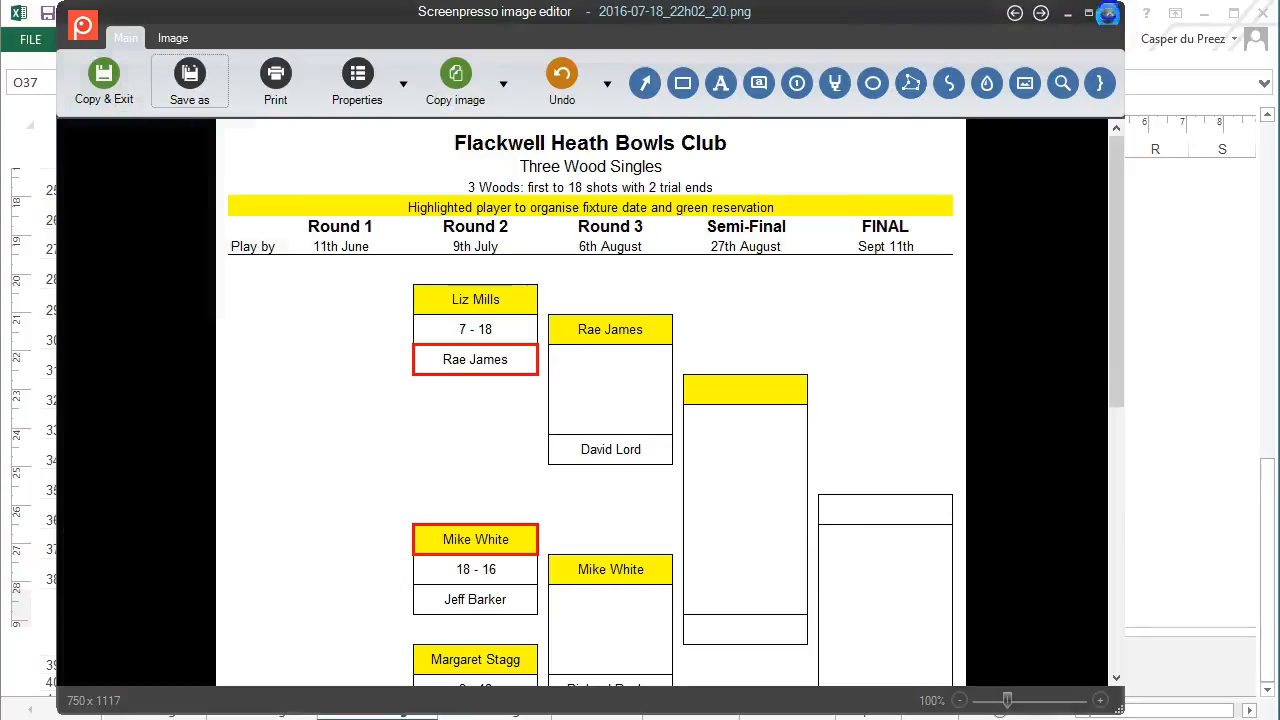
left_click(1108, 14)
Show the Novice Singles sheet at 100% zoom in Page Layout view without saving the capture again
left_click(363, 466)
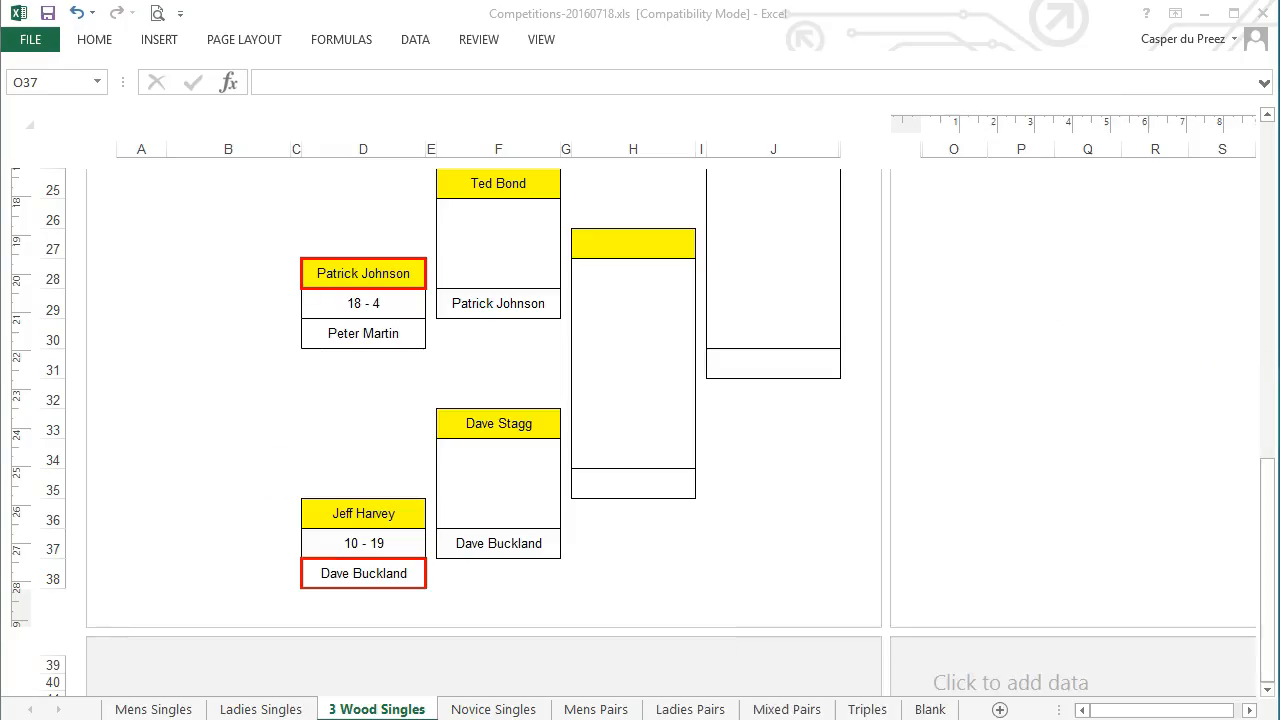
left_click(1063, 569)
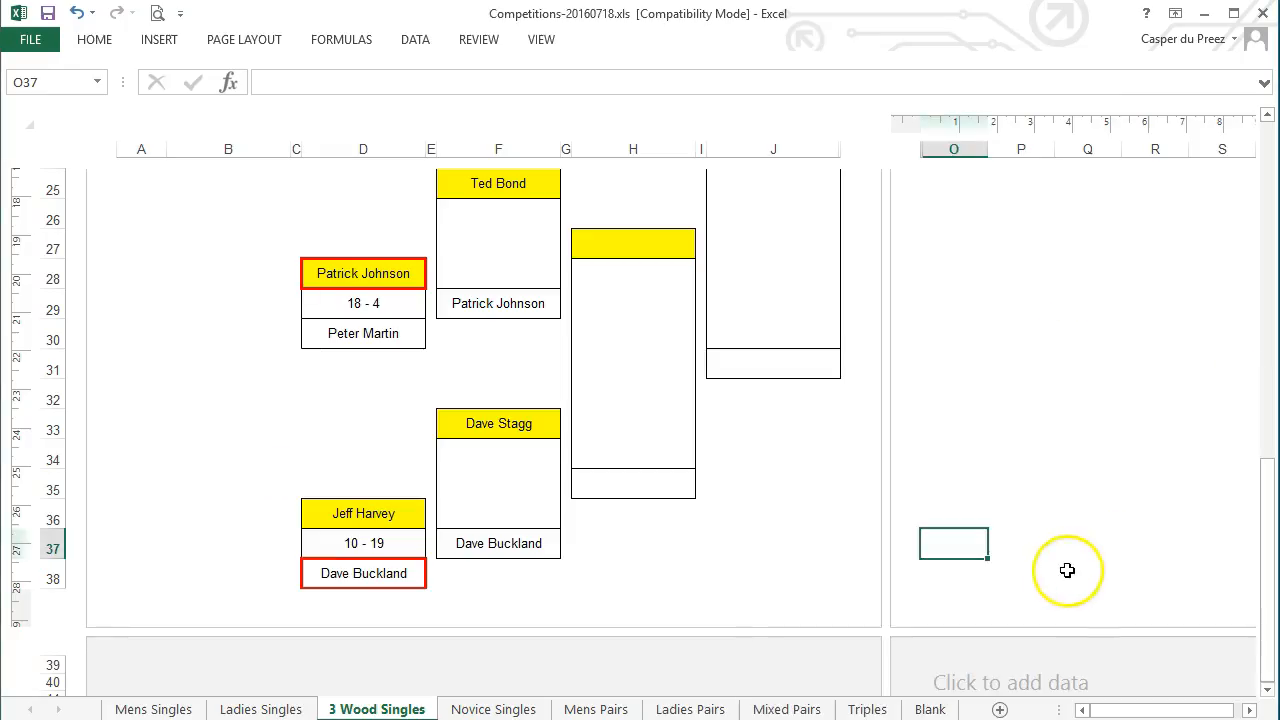
left_click(497, 709)
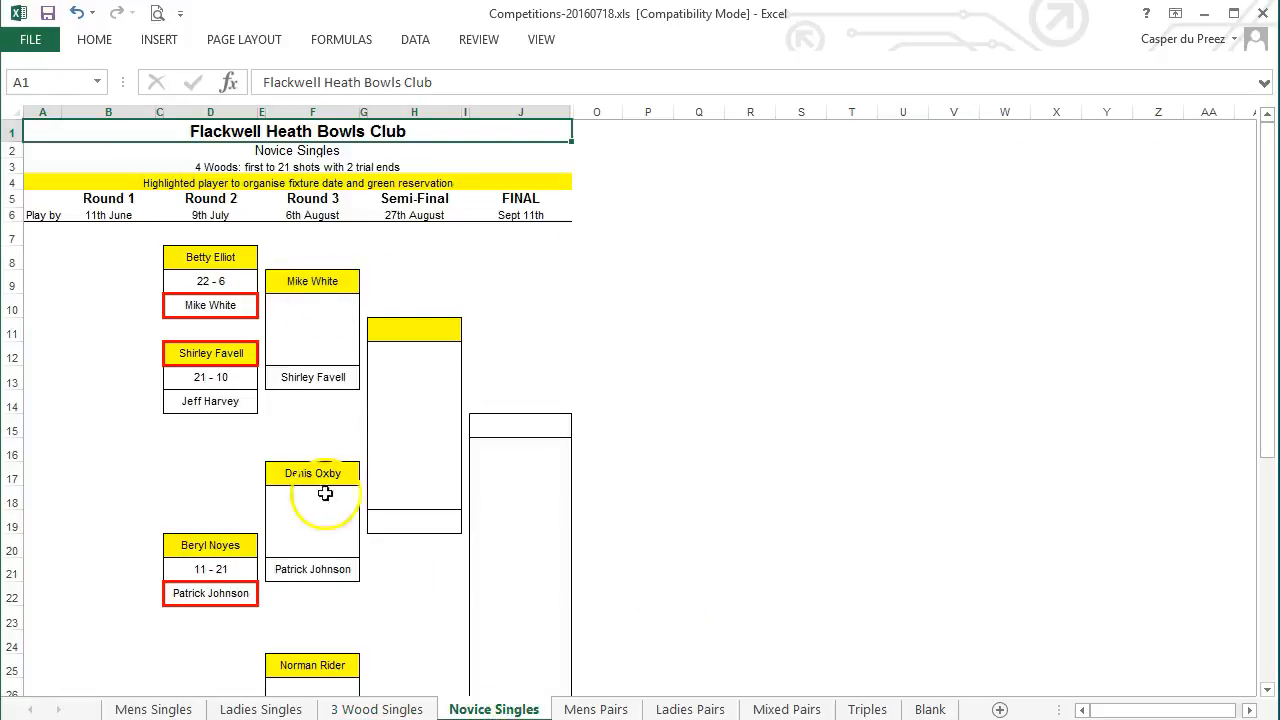
left_click(543, 45)
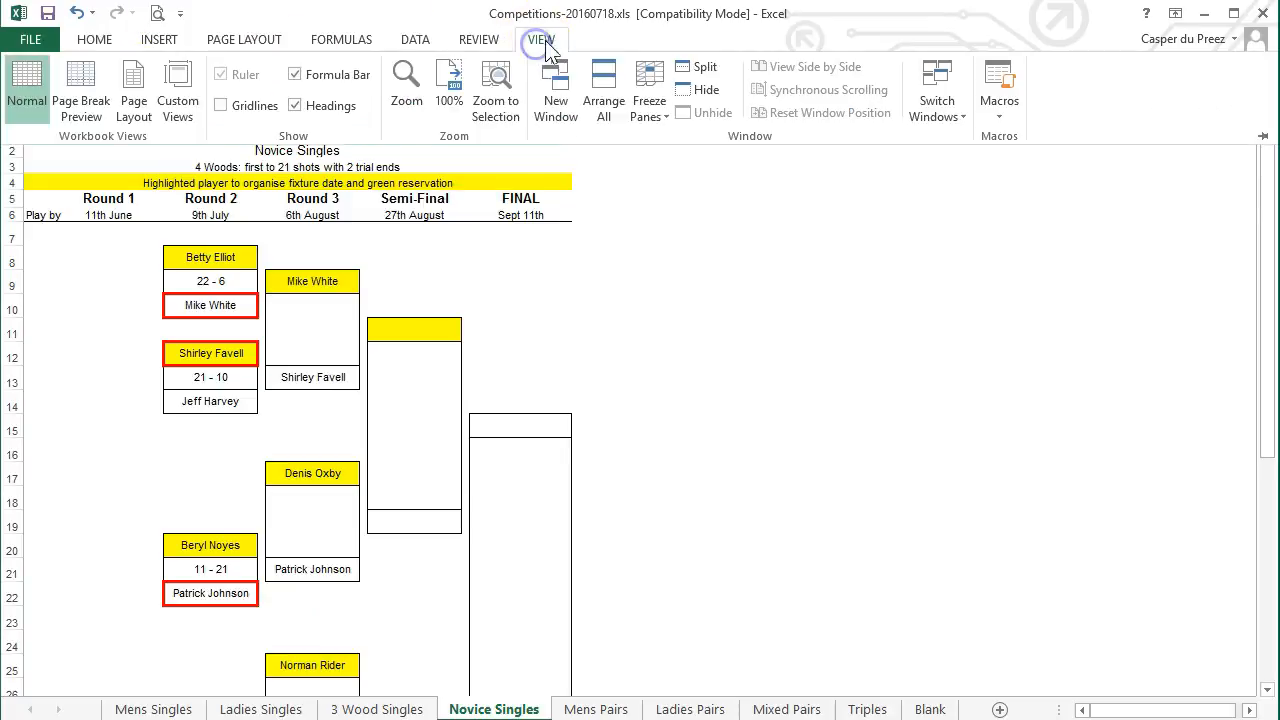
left_click(451, 86)
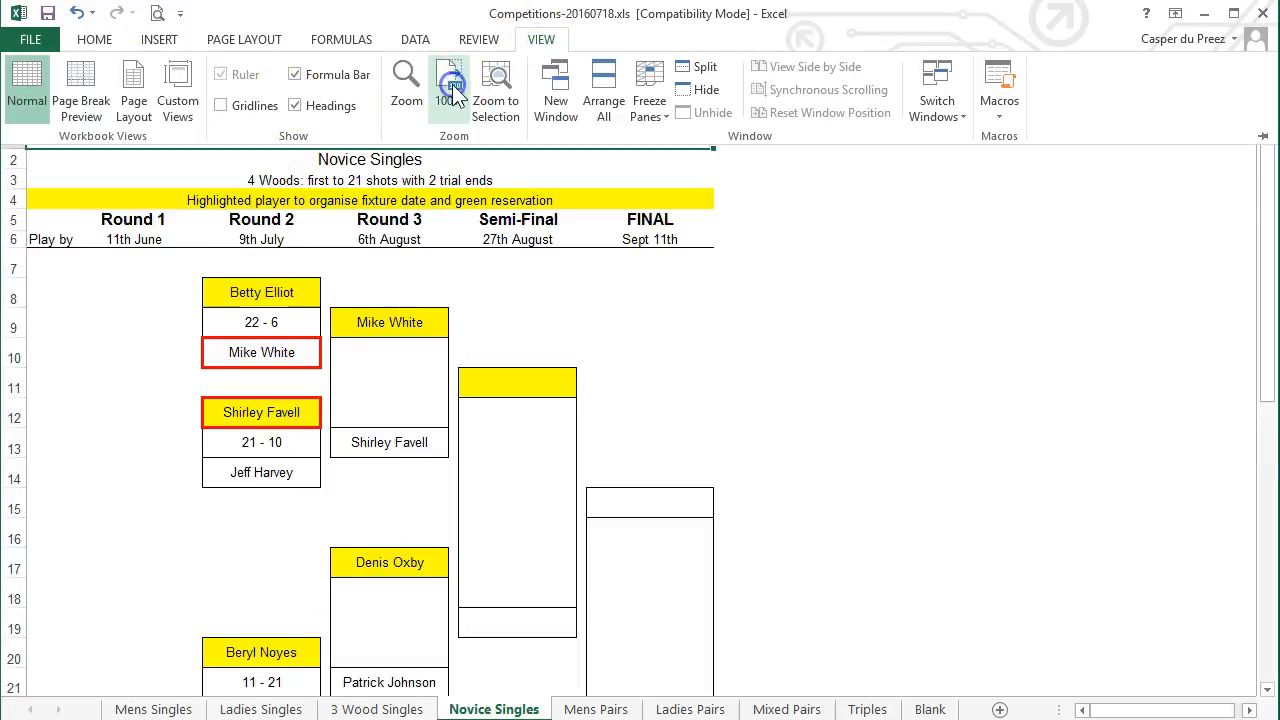
left_click(134, 106)
Clear the Novice Singles print area and collapse the ribbon
left_click(230, 42)
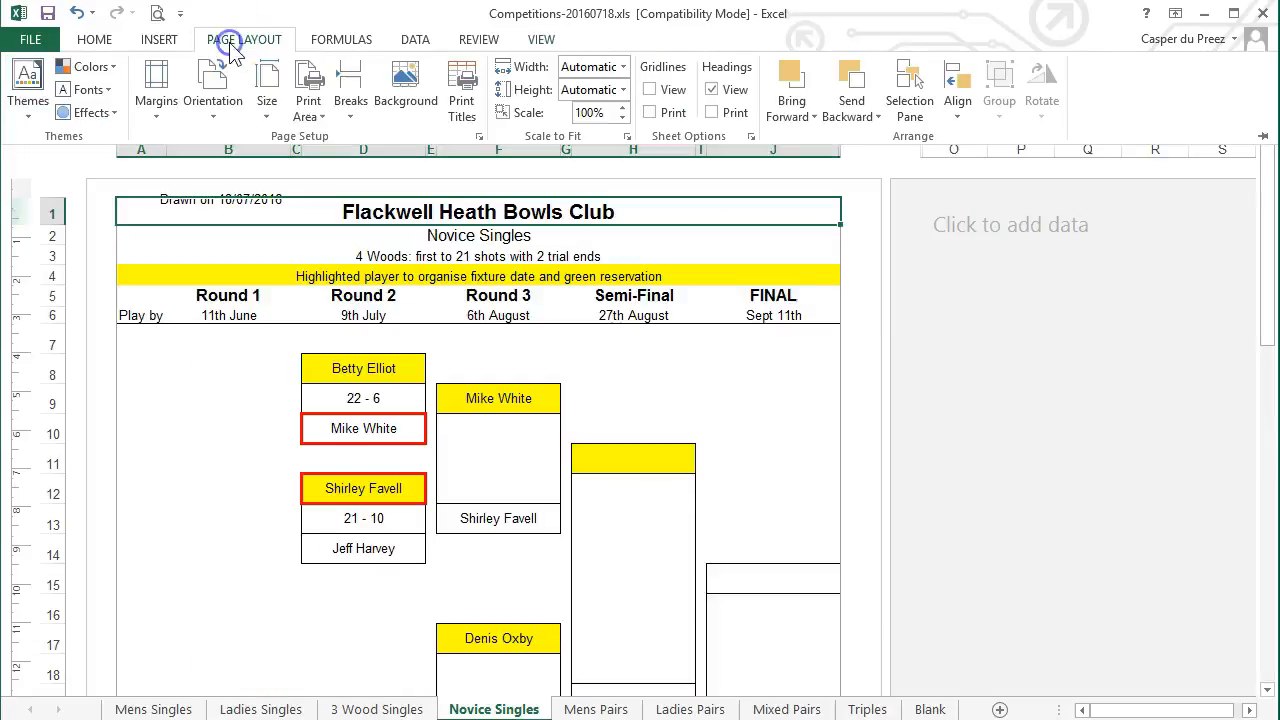
left_click(303, 95)
left_click(346, 157)
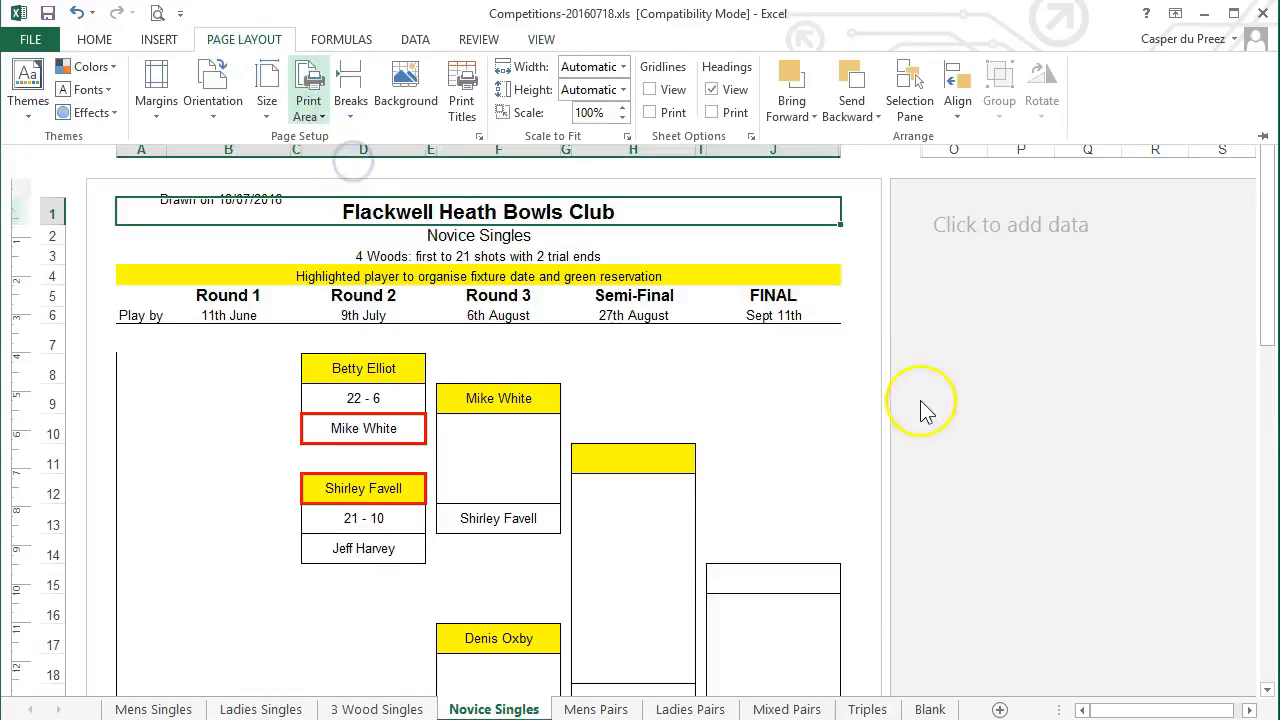
key("ctrl+F1")
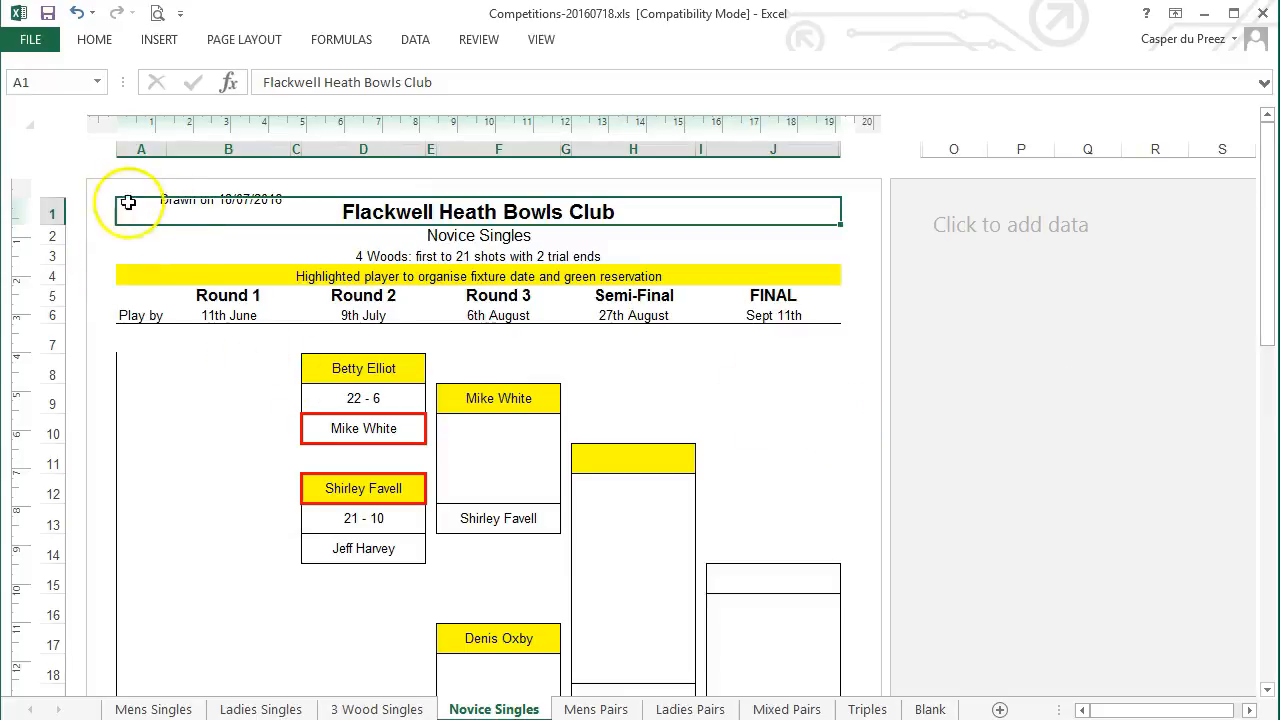
left_click(933, 314)
Check the dated page header and the score-card page footer
left_click(211, 196)
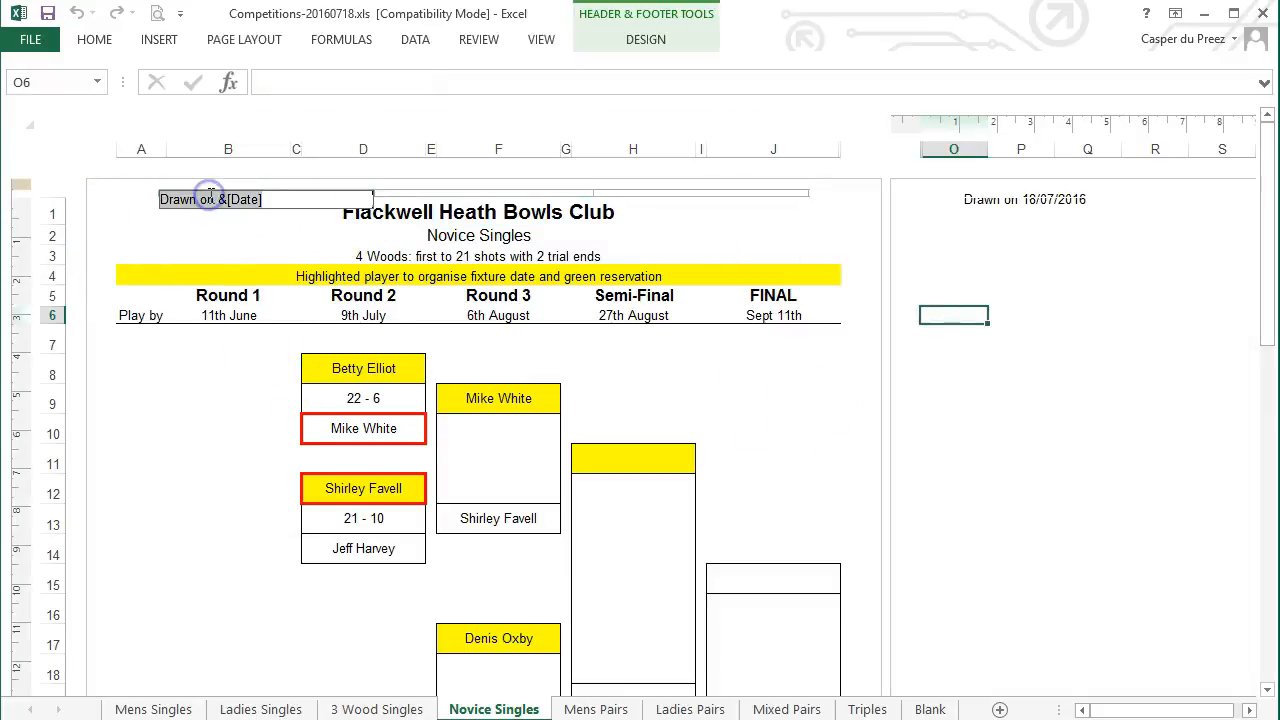
left_click(1028, 278)
scroll(850, 320, "down", 9)
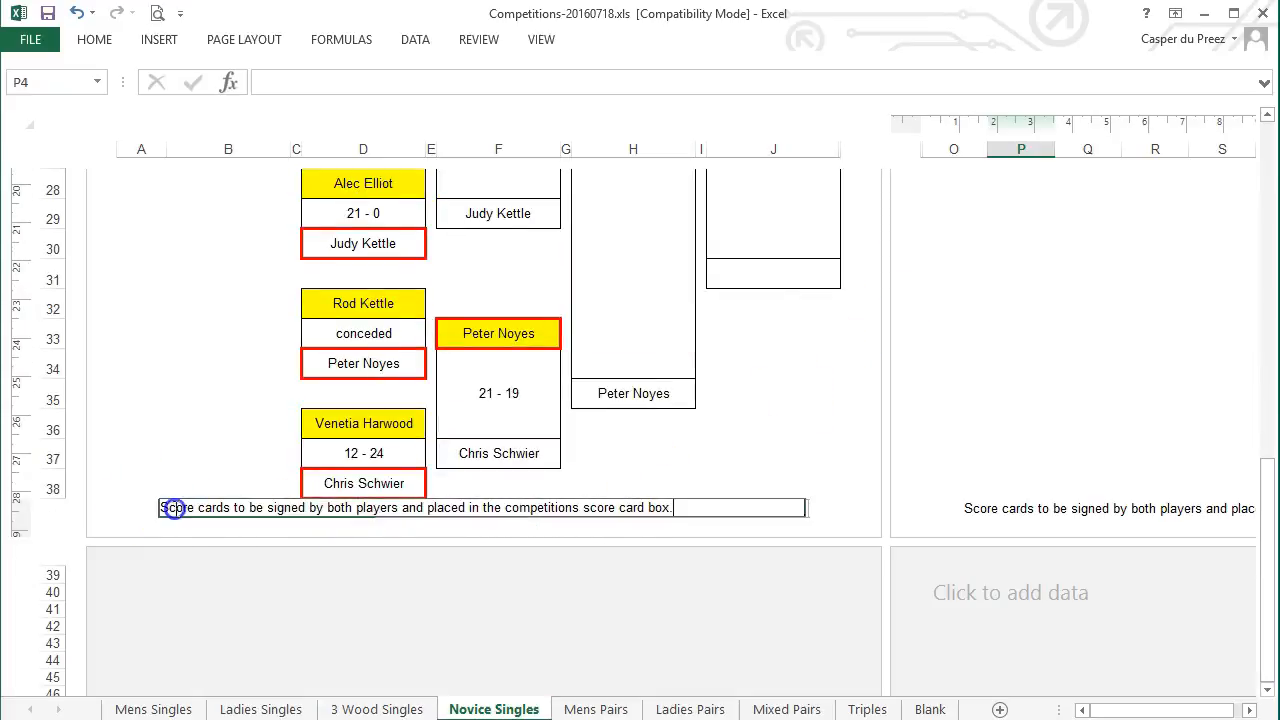
left_click(172, 507)
left_click(965, 430)
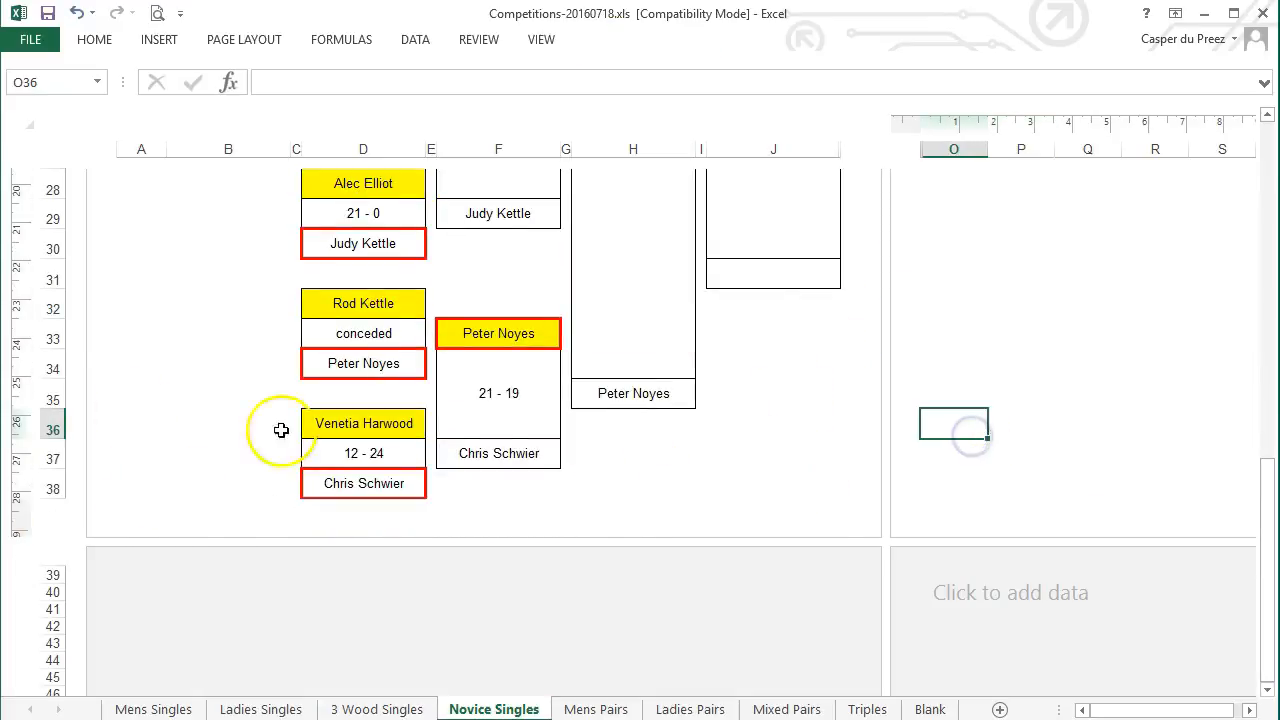
scroll(152, 405, "up", 9)
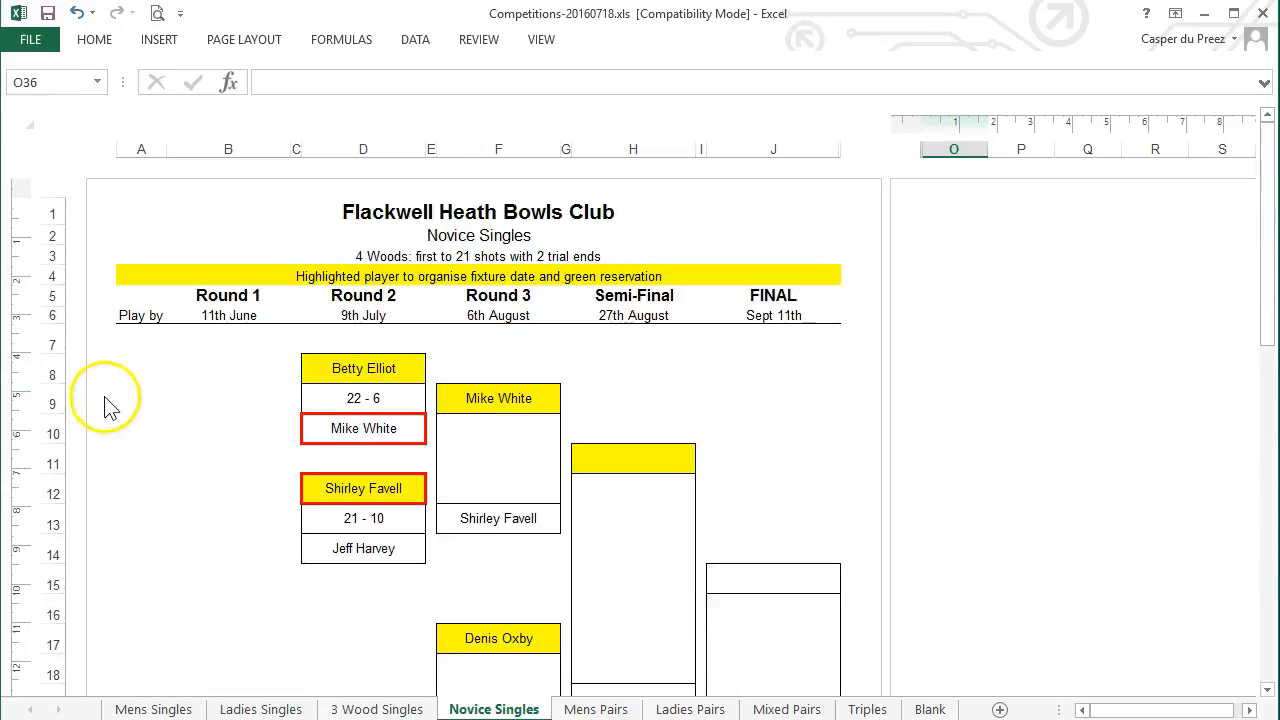
scroll(112, 405, "down", 9)
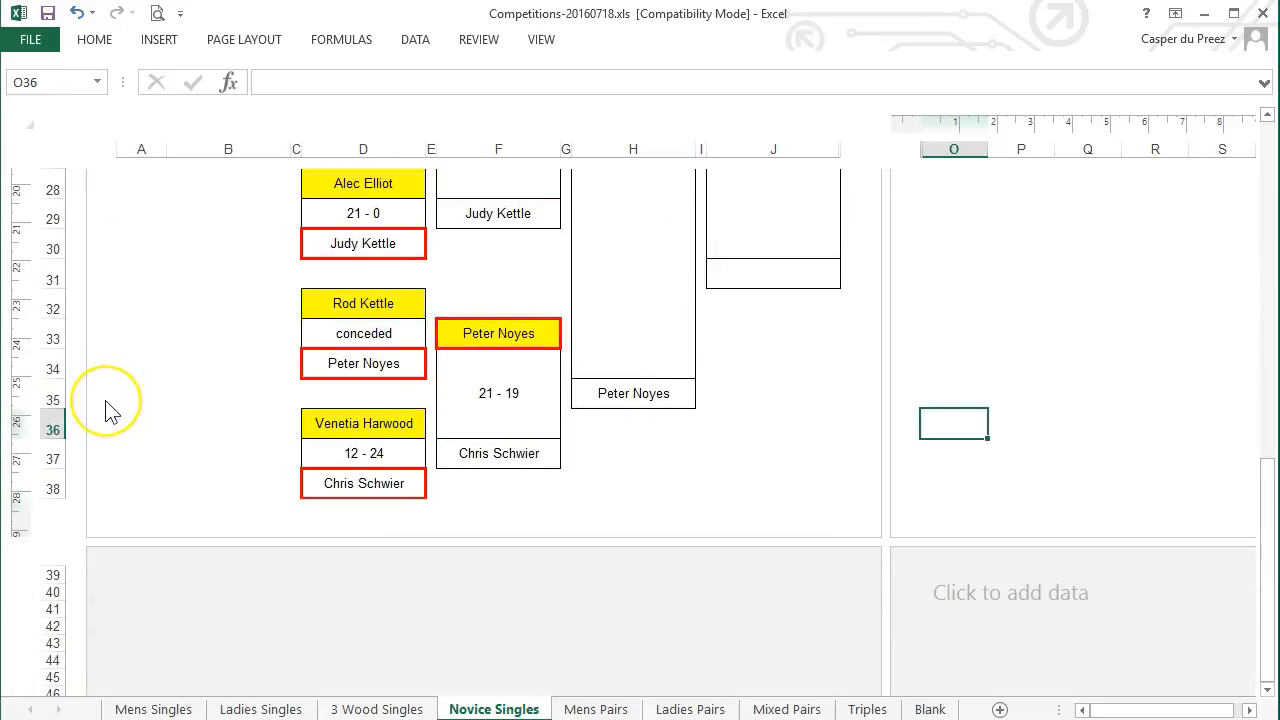
scroll(873, 485, "up", 9)
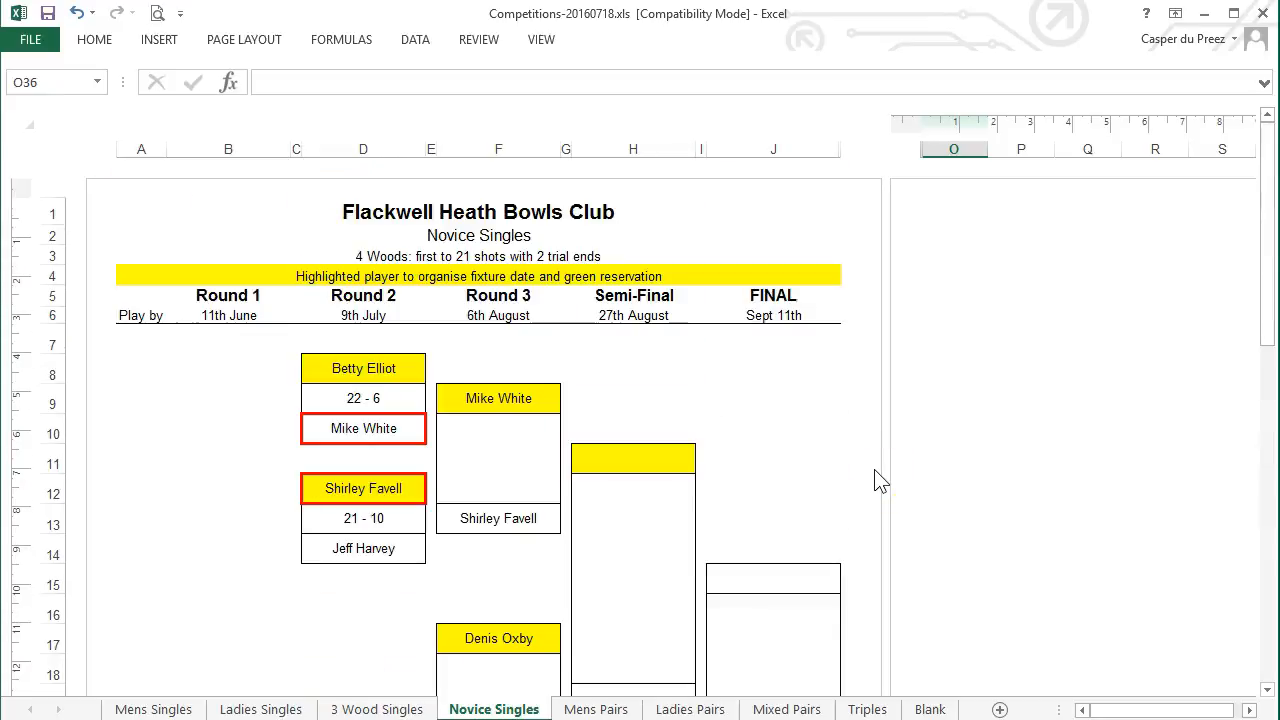
left_click(365, 362)
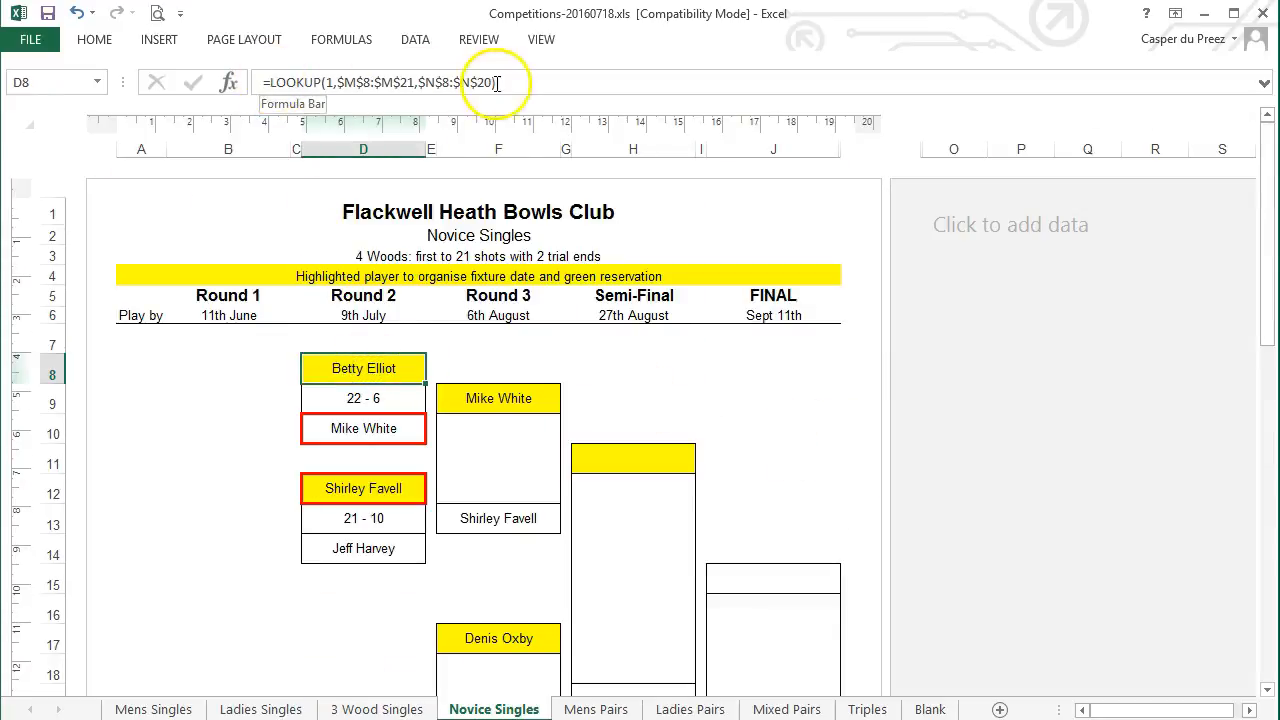
left_click(970, 432)
scroll(1000, 457, "down", 4)
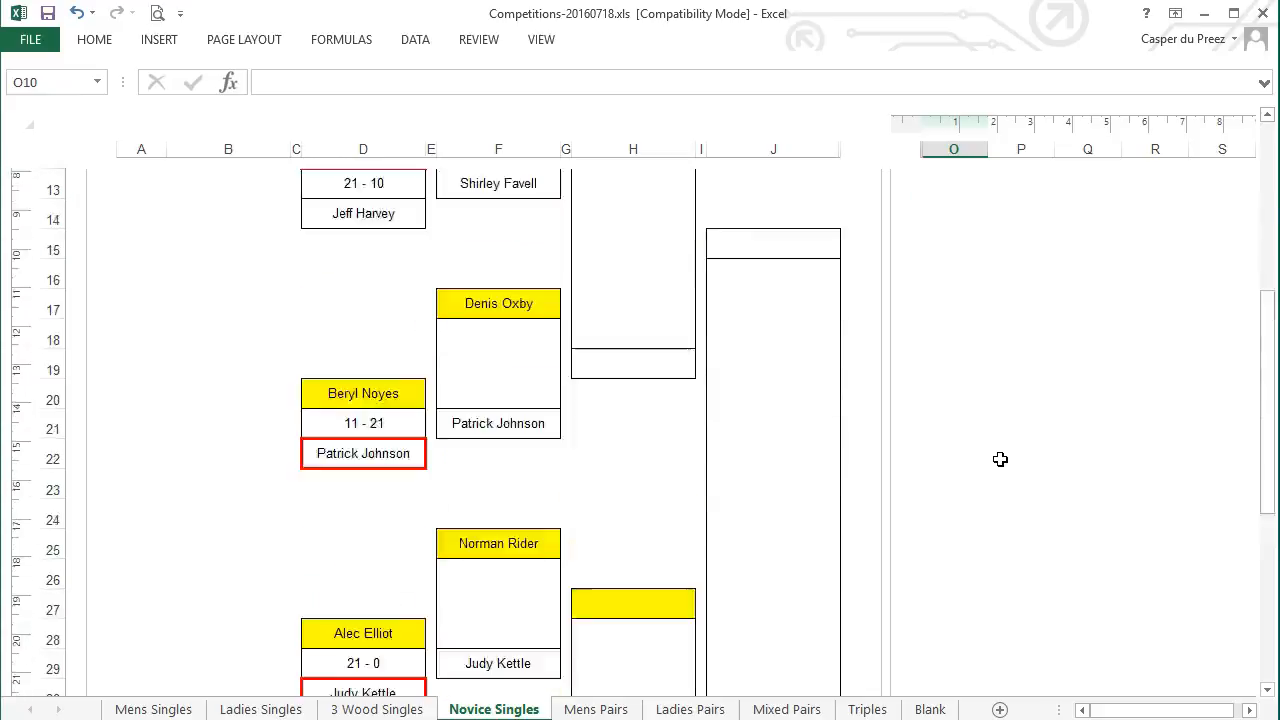
scroll(1000, 459, "up", 4)
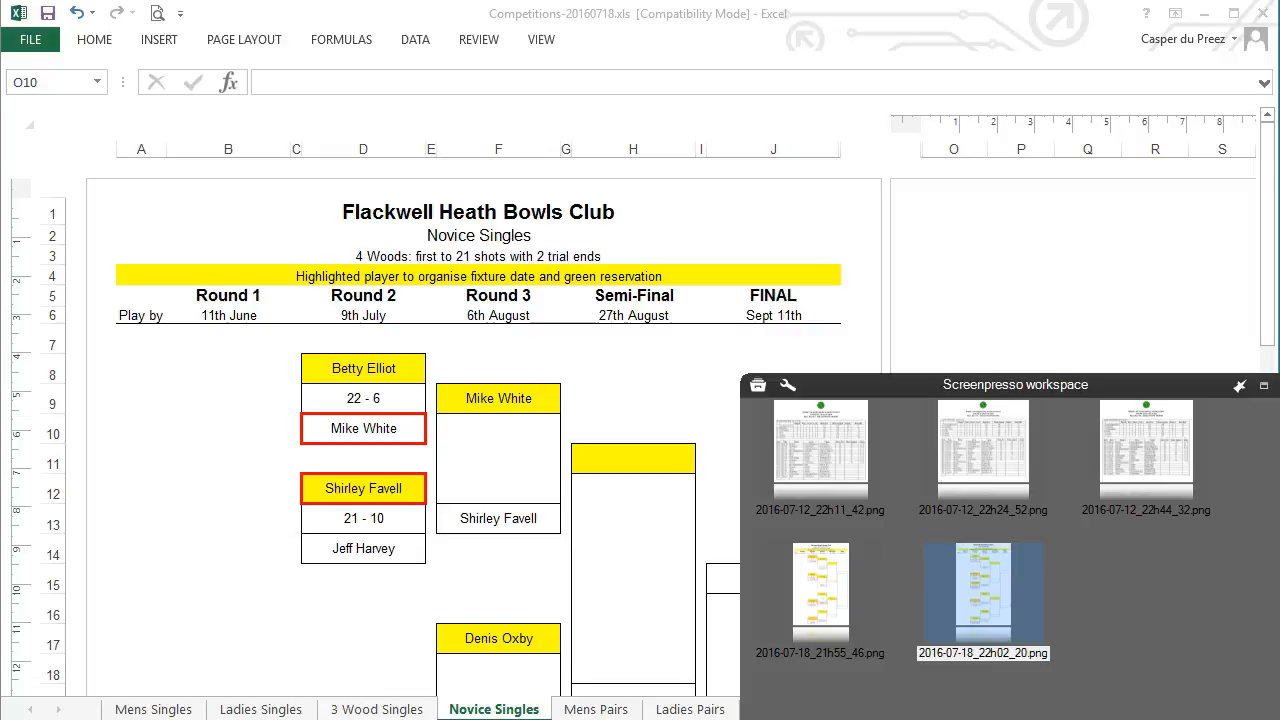
Take a scrolling-region capture of the Novice Singles bracket, stitched as 2016-07-18_22h06_24.png
left_click_drag(1128, 390, 857, 131)
left_click(573, 623)
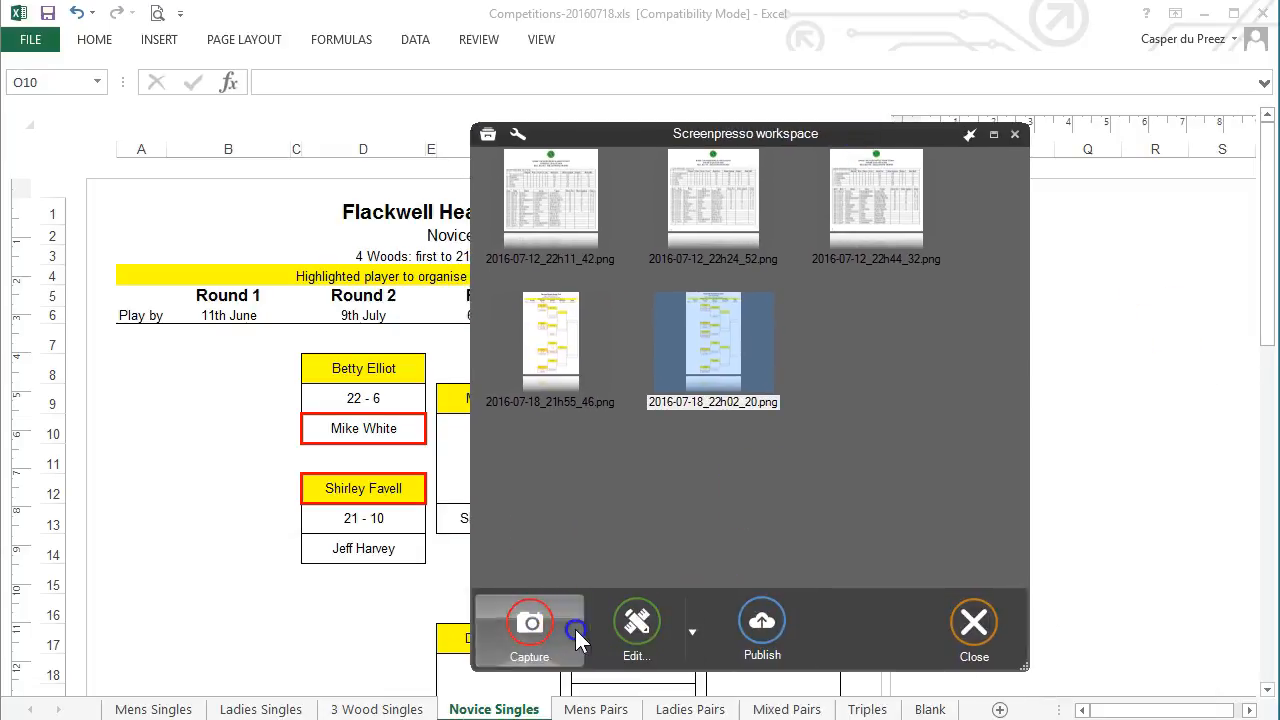
left_click(518, 537)
left_click(514, 698)
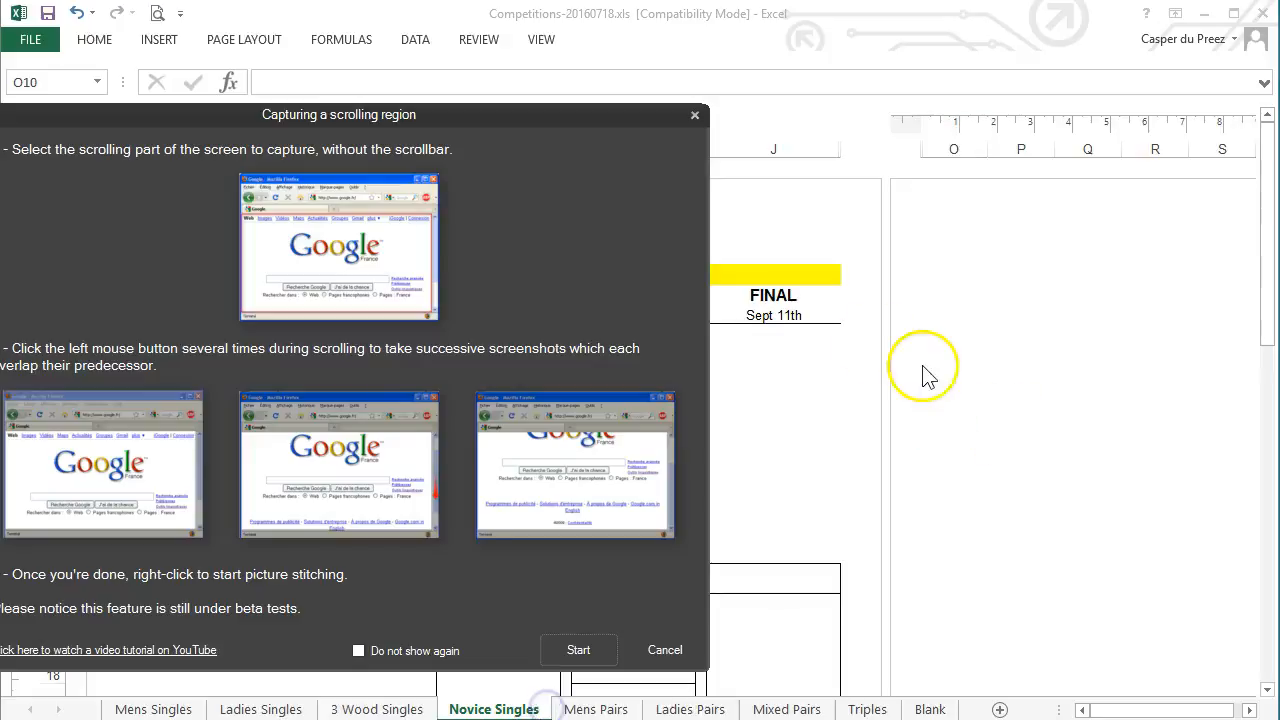
left_click(588, 662)
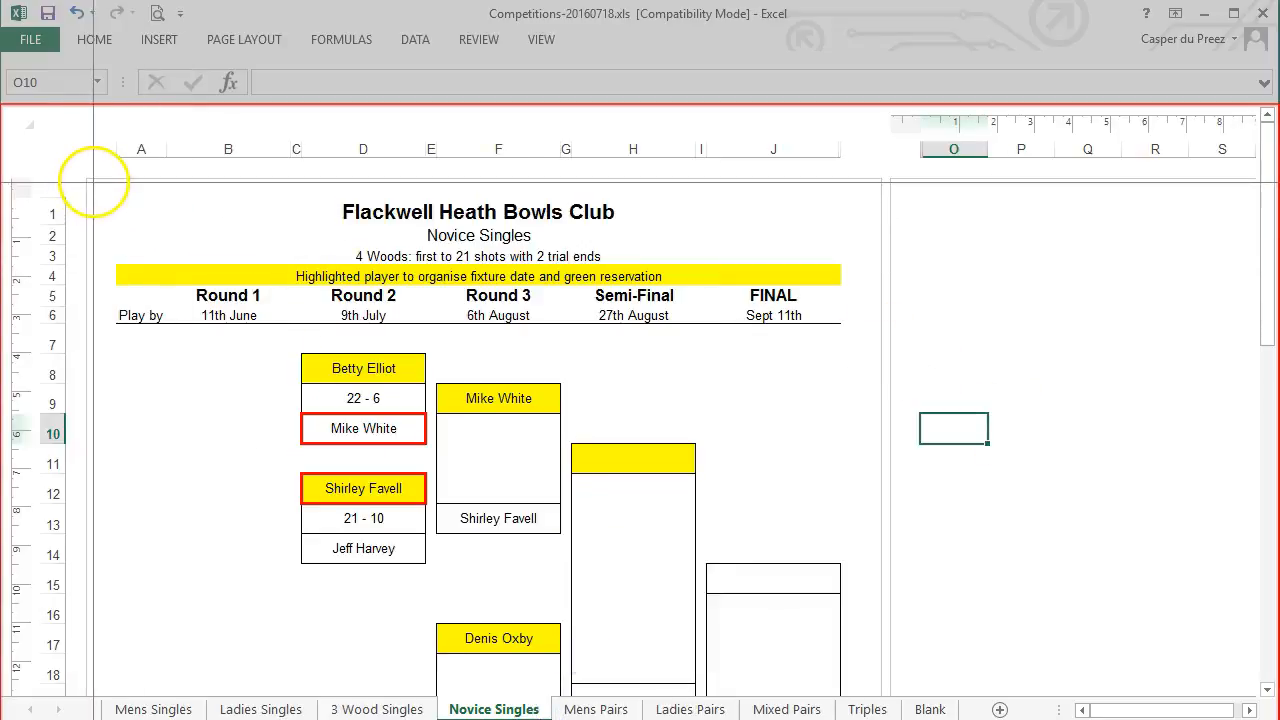
left_click_drag(100, 181, 858, 675)
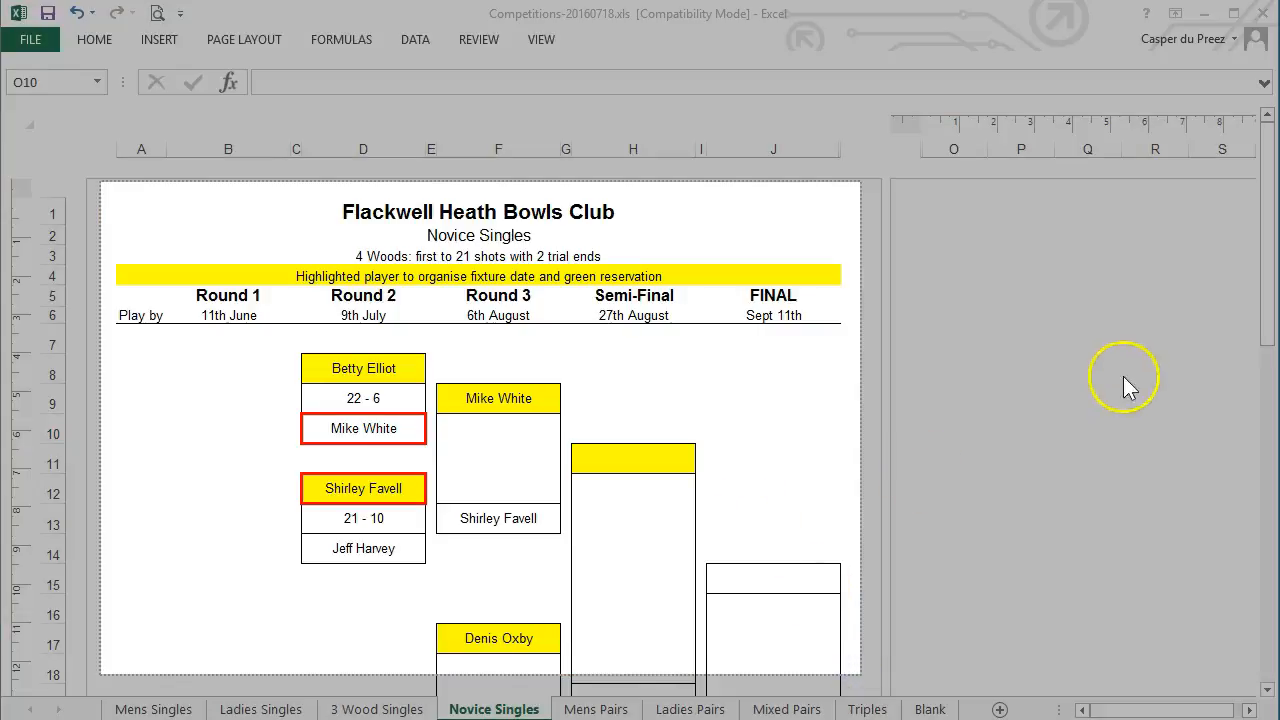
left_click_drag(1267, 215, 1268, 484)
right_click(1268, 484)
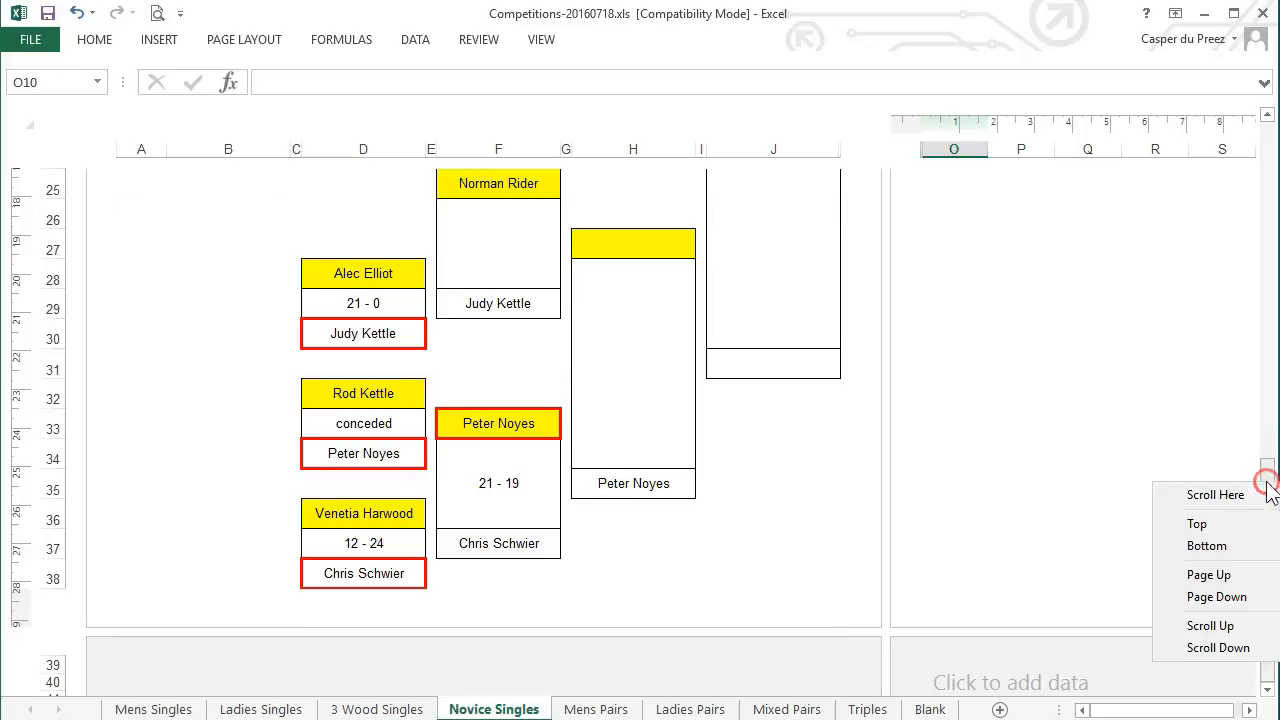
key("Escape")
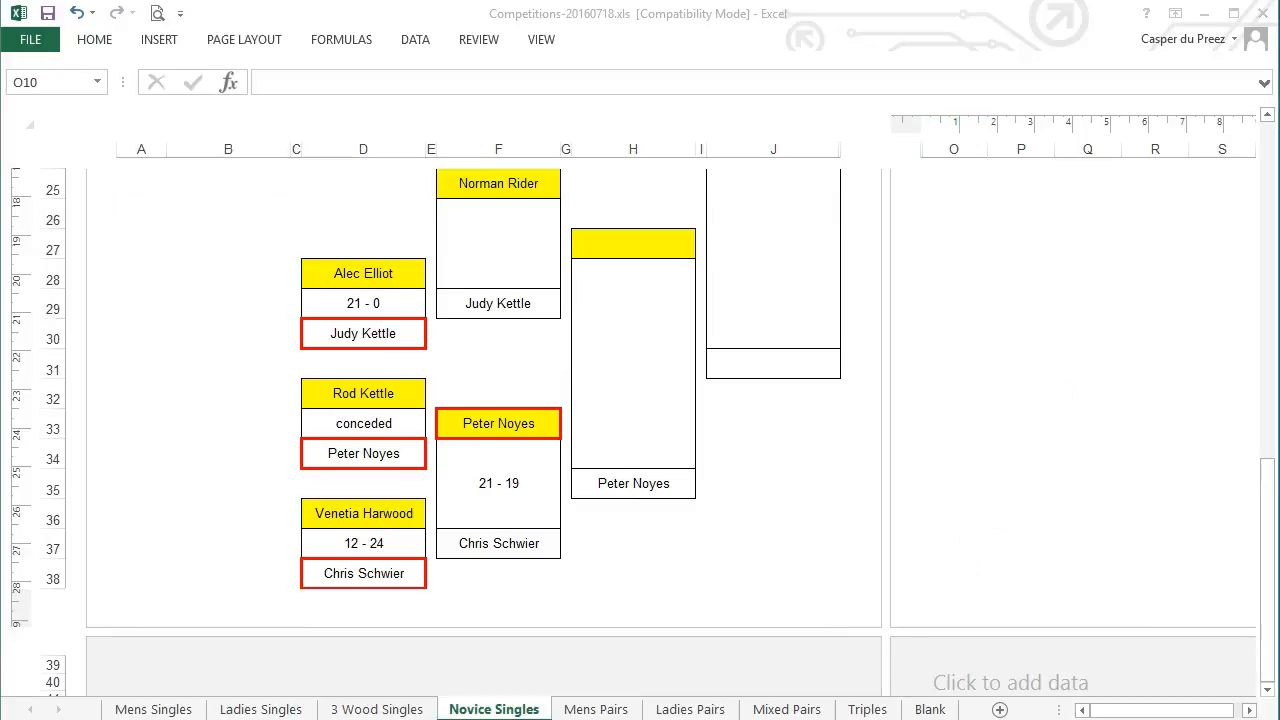
scroll(802, 547, "up", 1)
Open the new Novice Singles capture in the Screenpresso image editor
left_click_drag(1166, 385, 1008, 115)
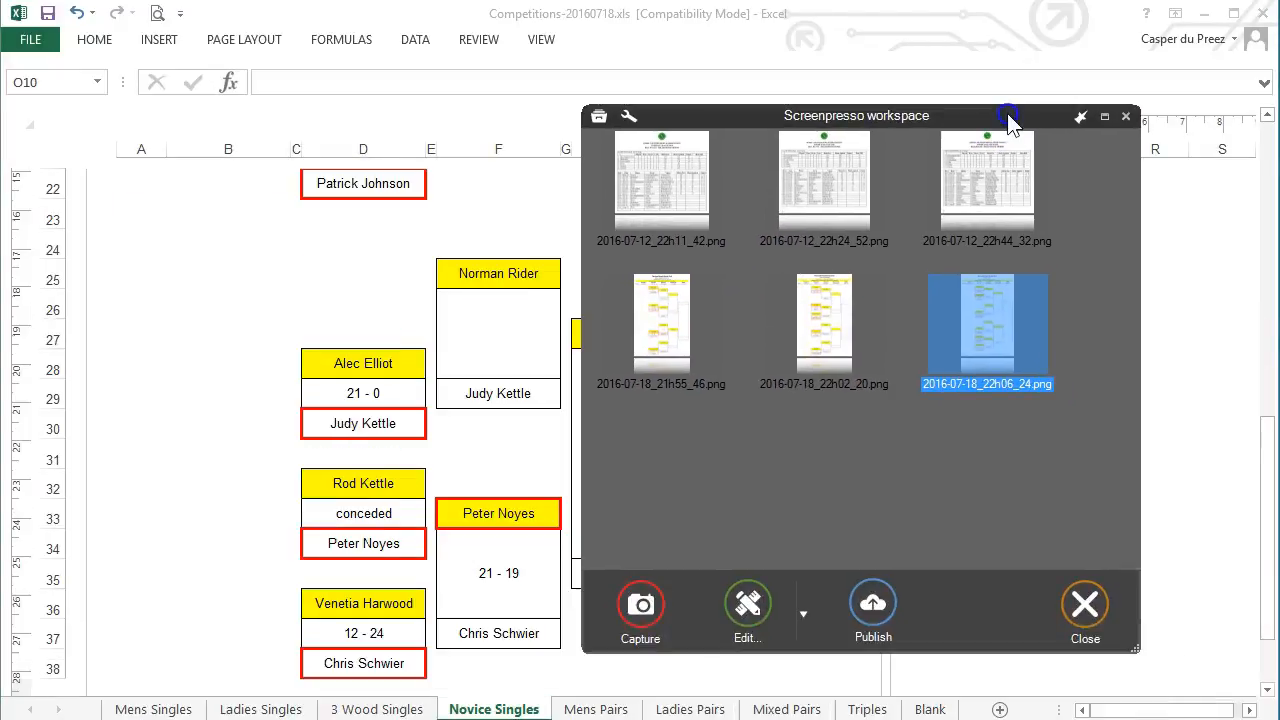
double_click(994, 315)
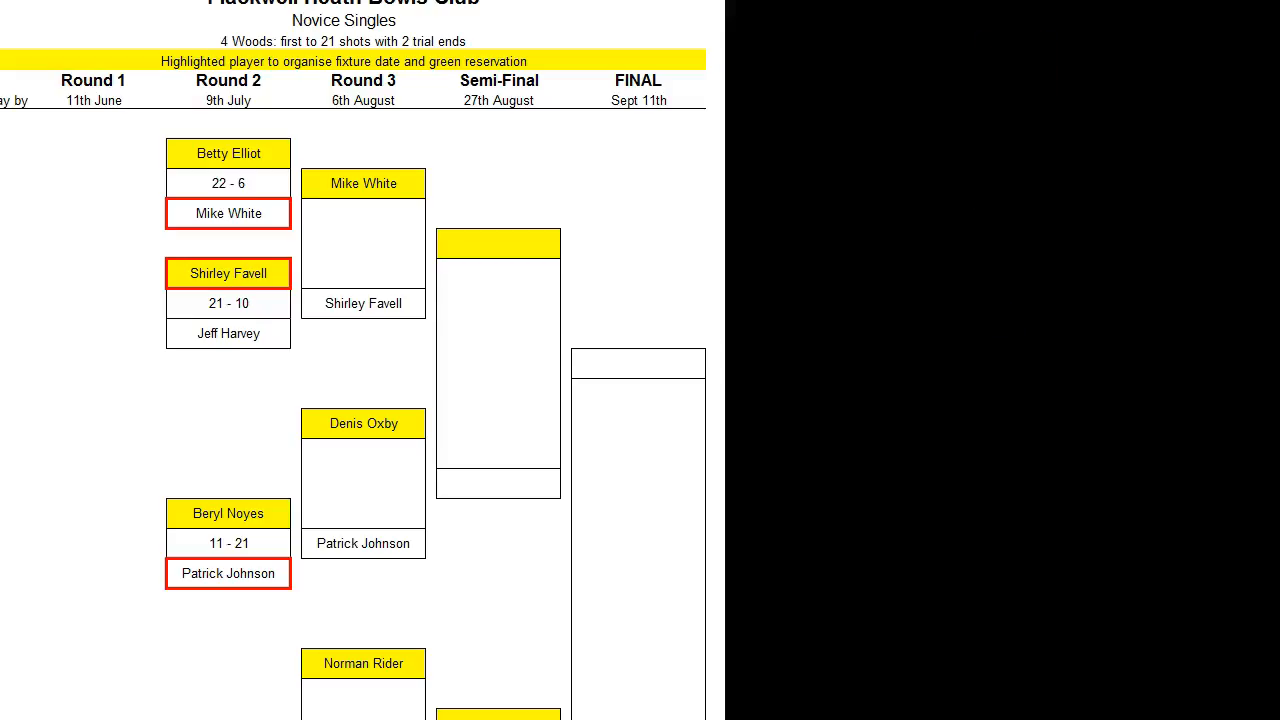
left_click_drag(568, 16, 785, 21)
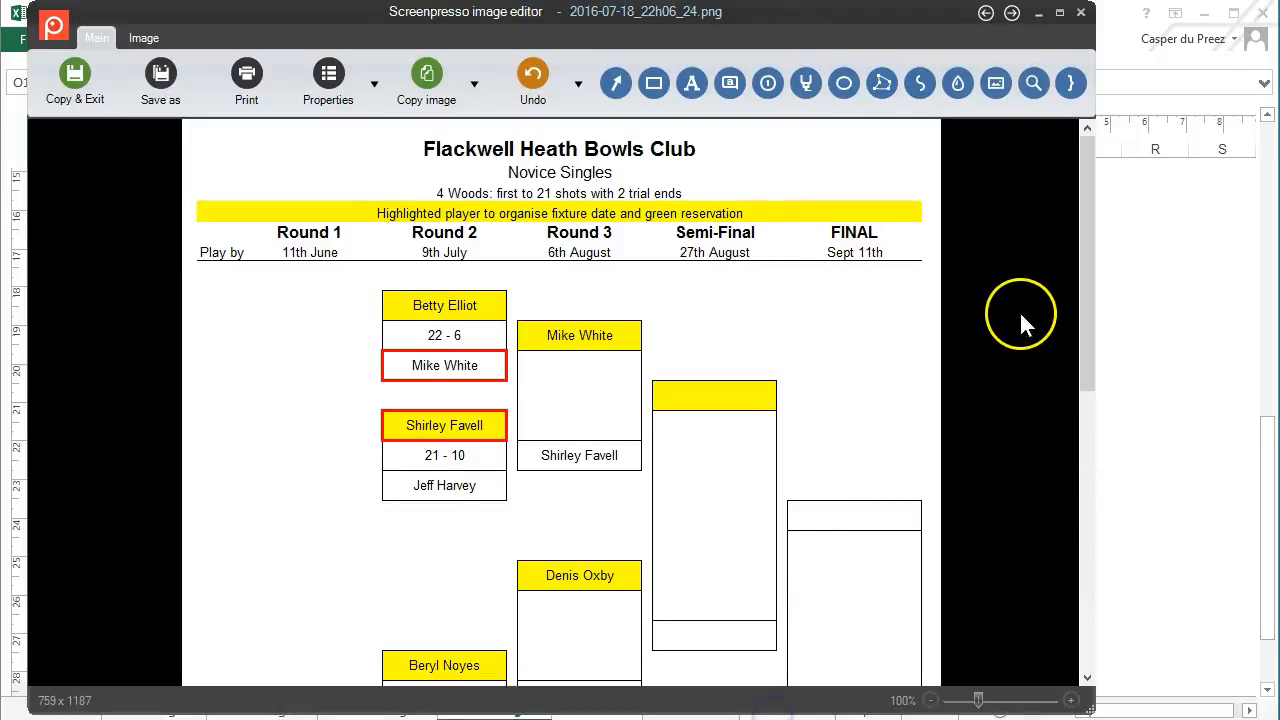
scroll(1020, 310, "down", 5)
scroll(1020, 317, "up", 1)
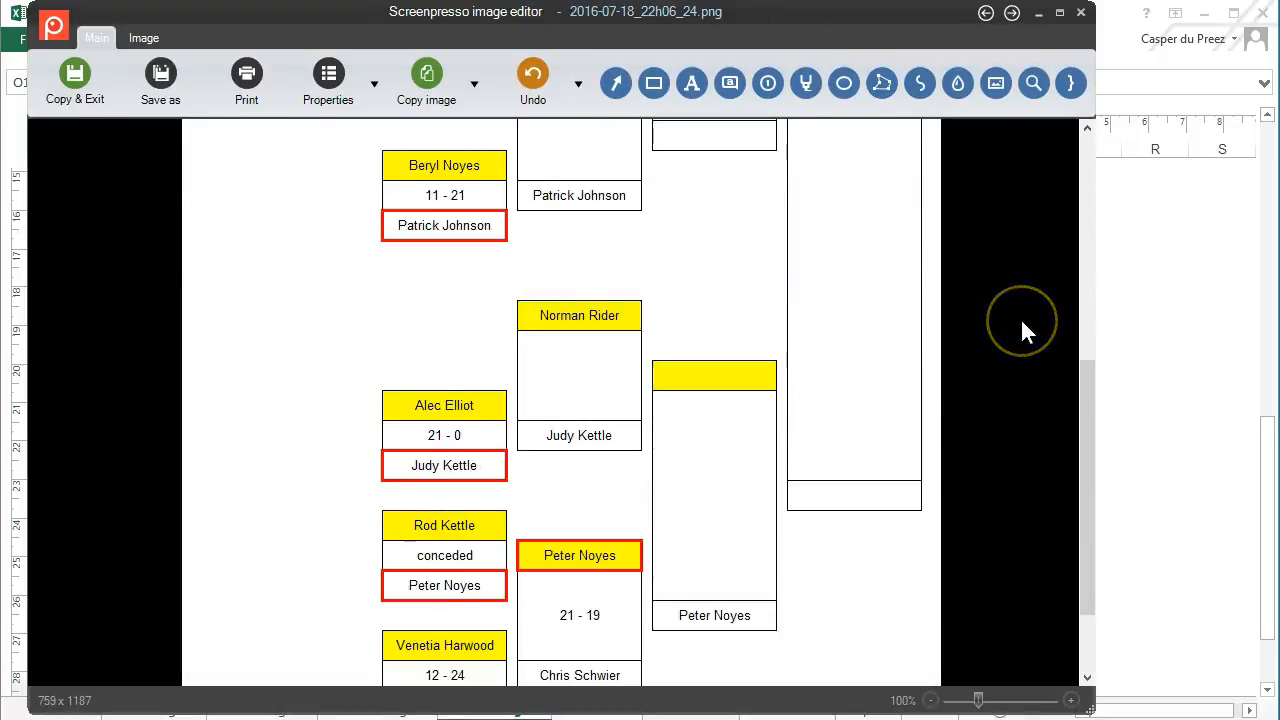
scroll(1020, 317, "up", 4)
Crop the capture from 759 x 1187 to 753 x 1119 to fit the bracket
left_click(144, 38)
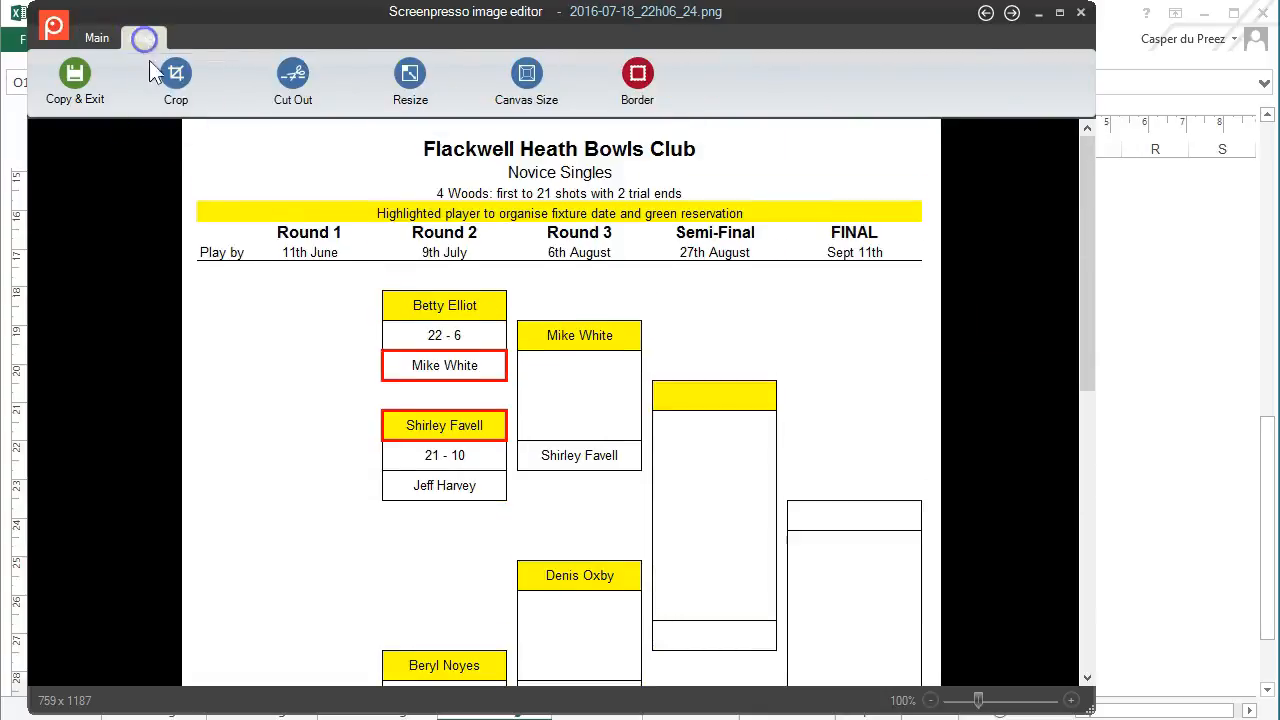
left_click_drag(185, 121, 940, 682)
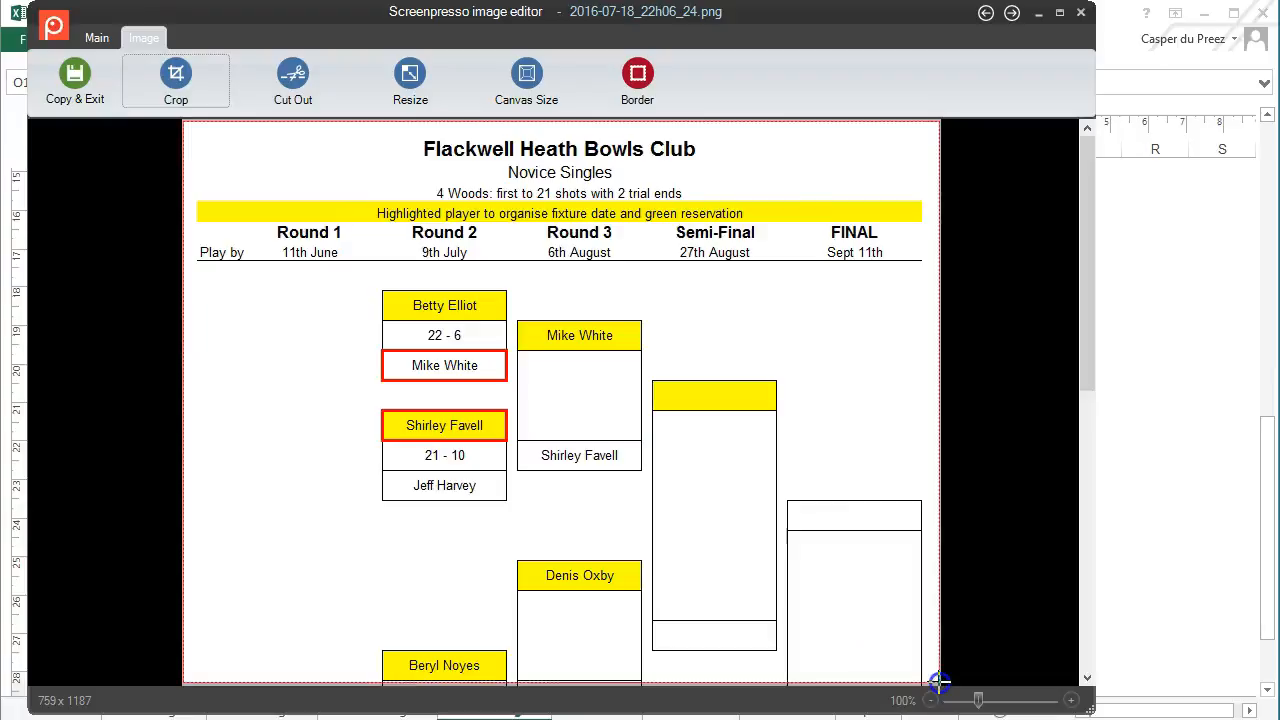
scroll(857, 508, "down", 5)
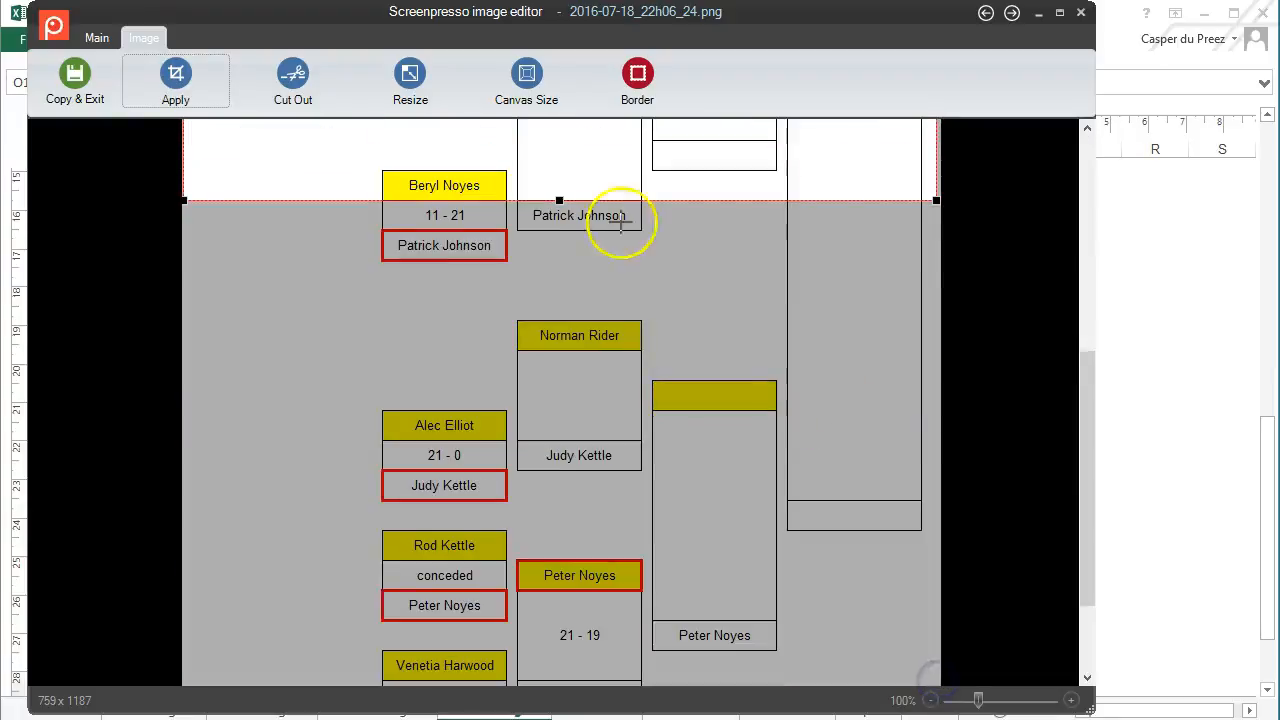
left_click_drag(558, 200, 582, 615)
scroll(654, 532, "down", 1)
left_click_drag(560, 475, 560, 620)
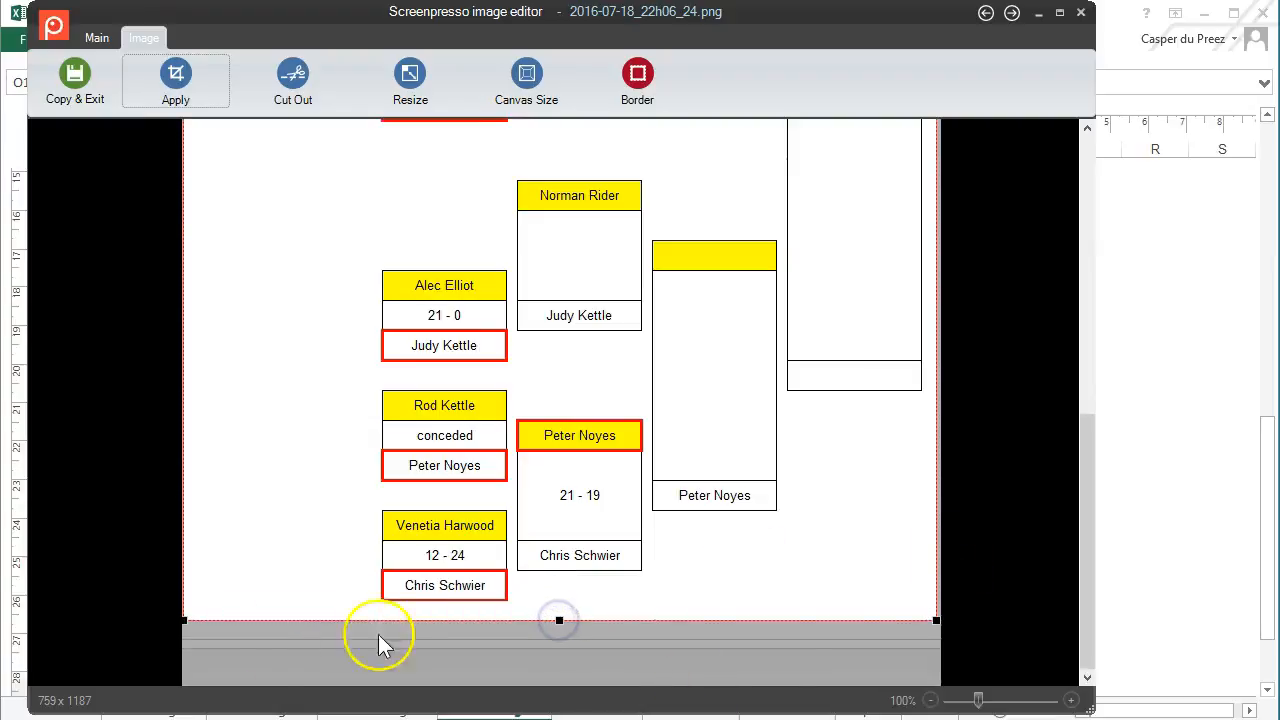
left_click(157, 100)
scroll(428, 500, "up", 5)
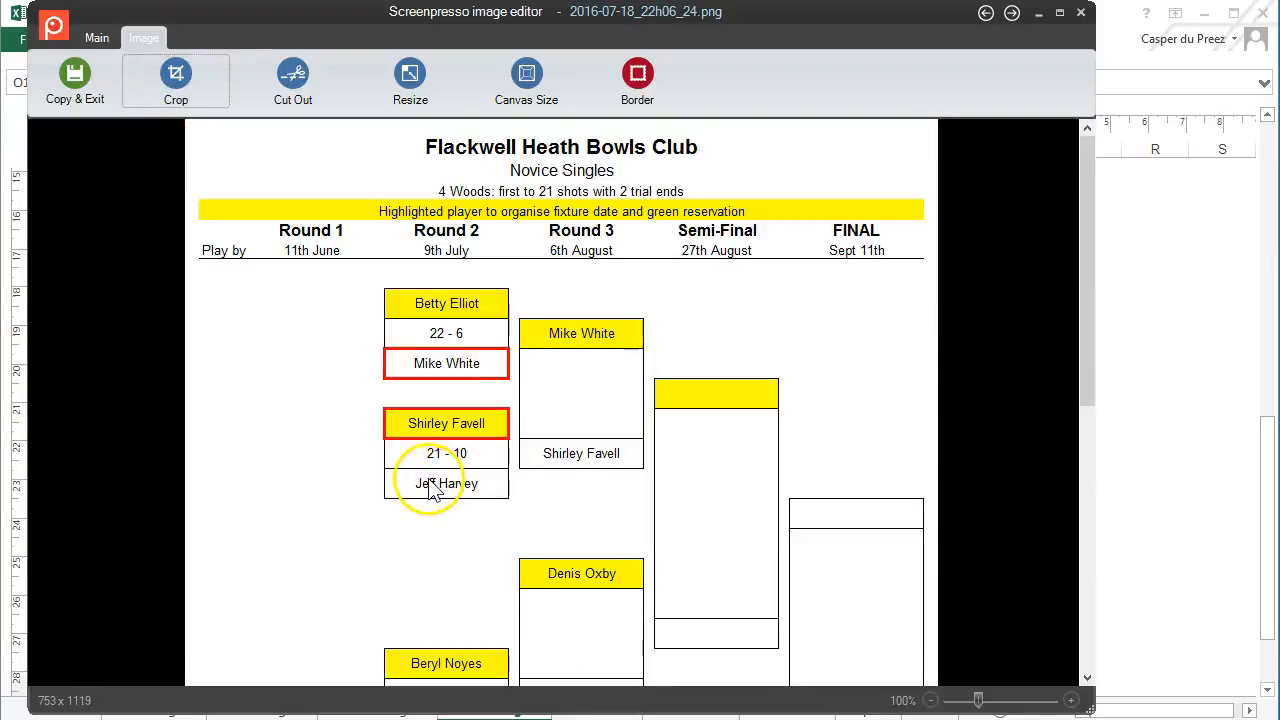
left_click(93, 37)
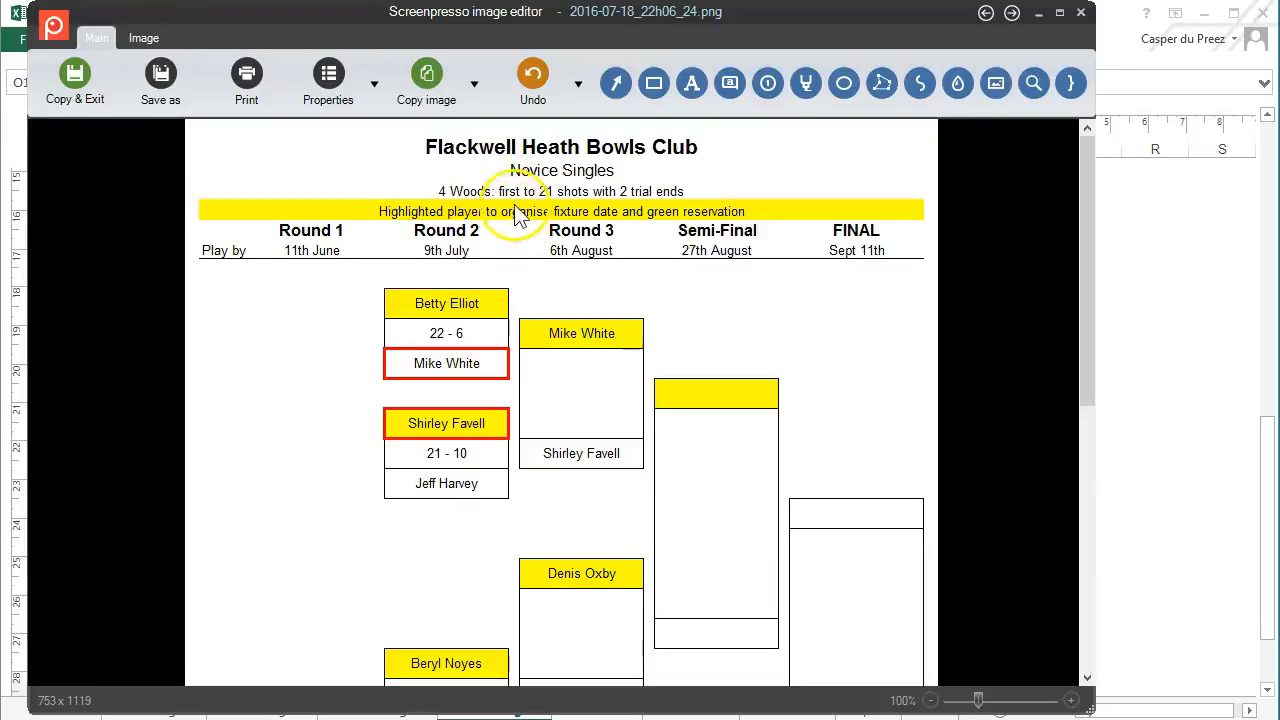
Save the cropped image as NoviceSingles-2016-update-18072016.PNG in ClubCompetitions
left_click(160, 80)
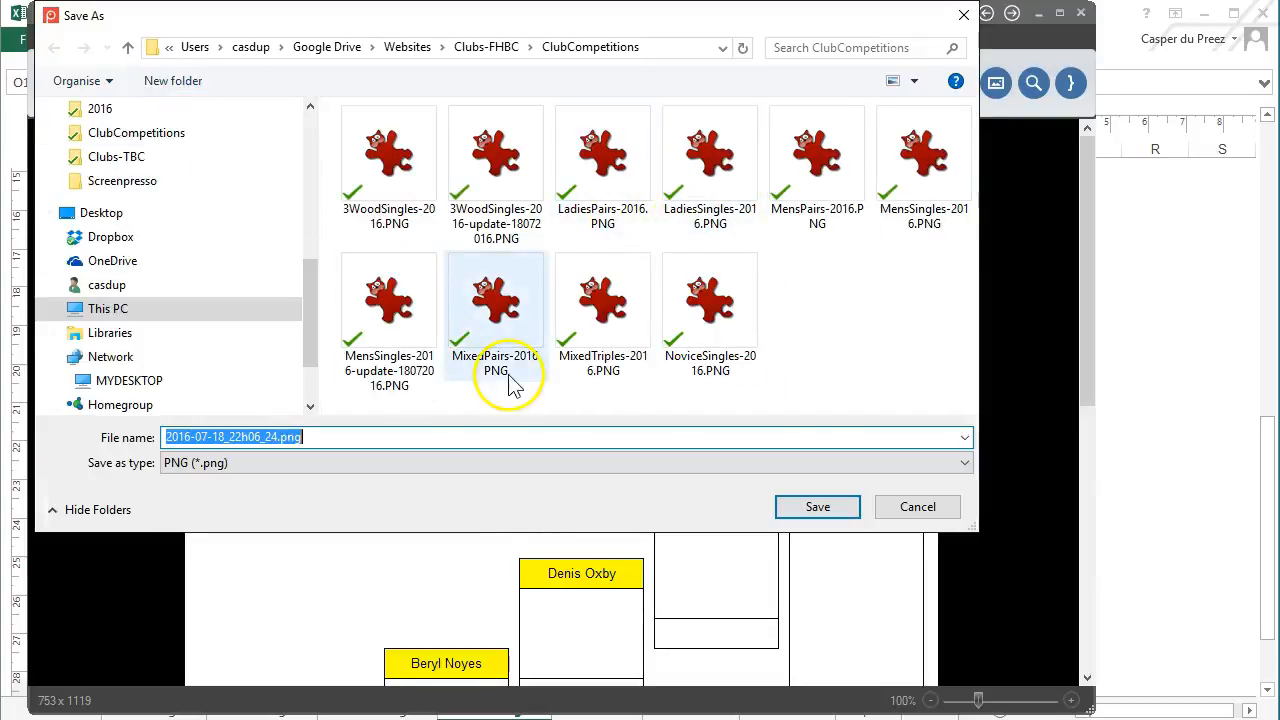
left_click(715, 315)
left_click(270, 437)
type("-")
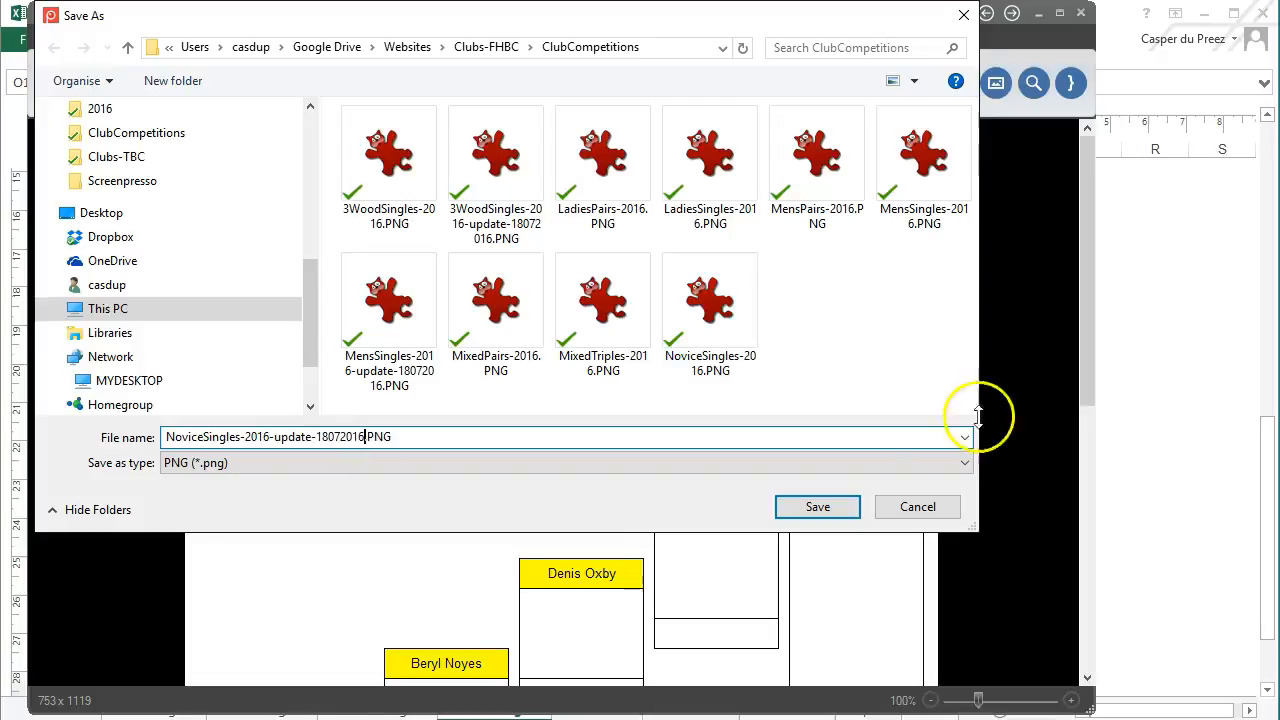
left_click(822, 508)
Close the image editor and capture workspace without updating the original capture
left_click(1080, 12)
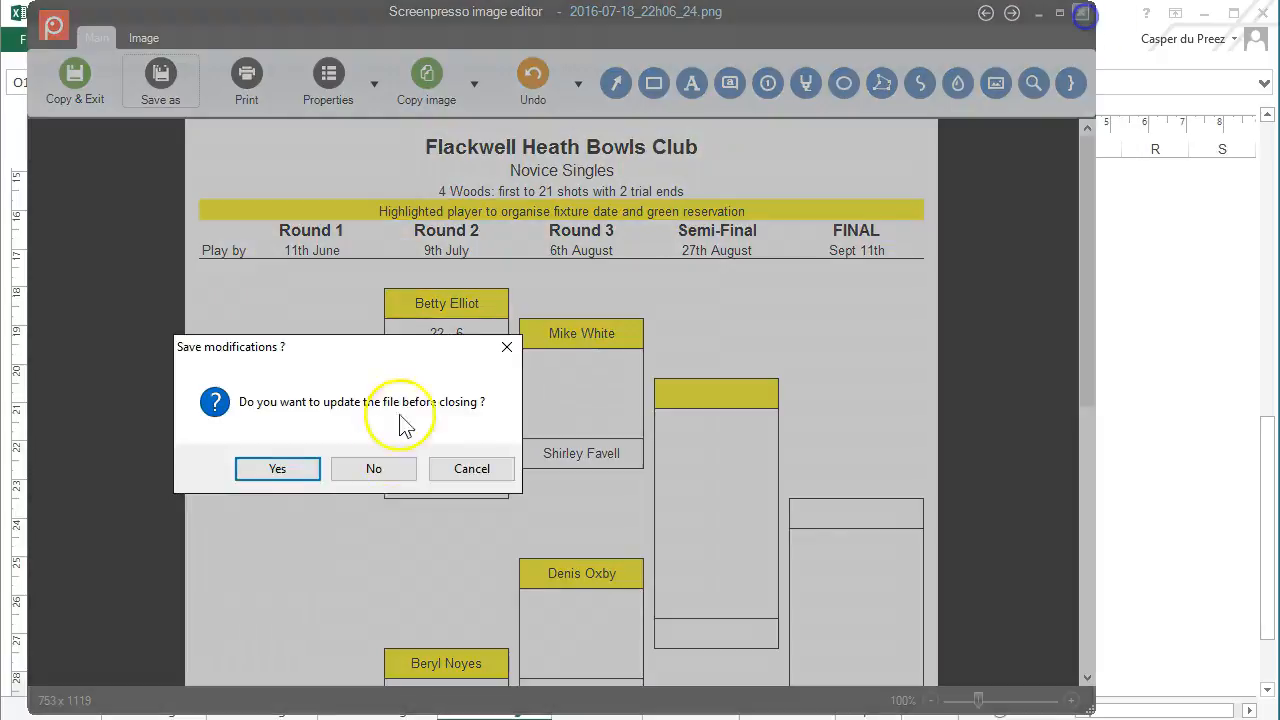
left_click(371, 466)
left_click(1232, 396)
left_click(596, 709)
Inspect the LOOKUP formula in cell H61 on the Ladies Pairs sheet
scroll(666, 428, "down", 5)
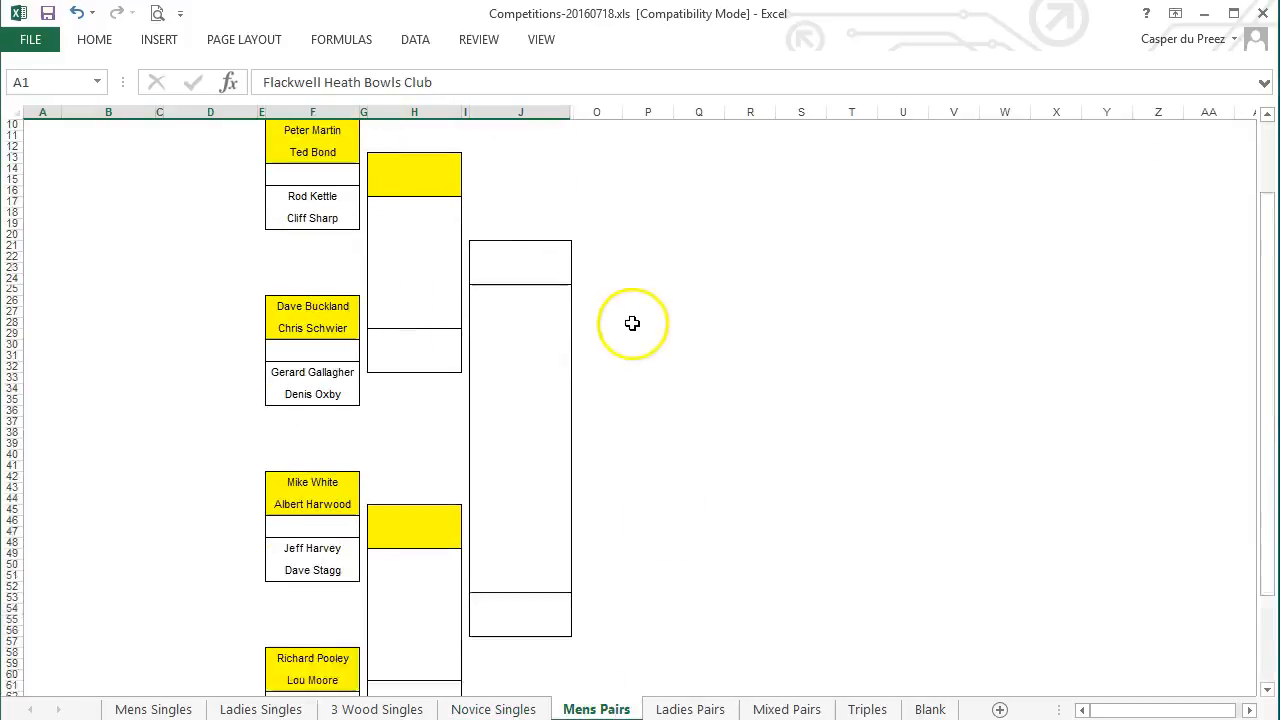
scroll(623, 409, "up", 5)
left_click(690, 709)
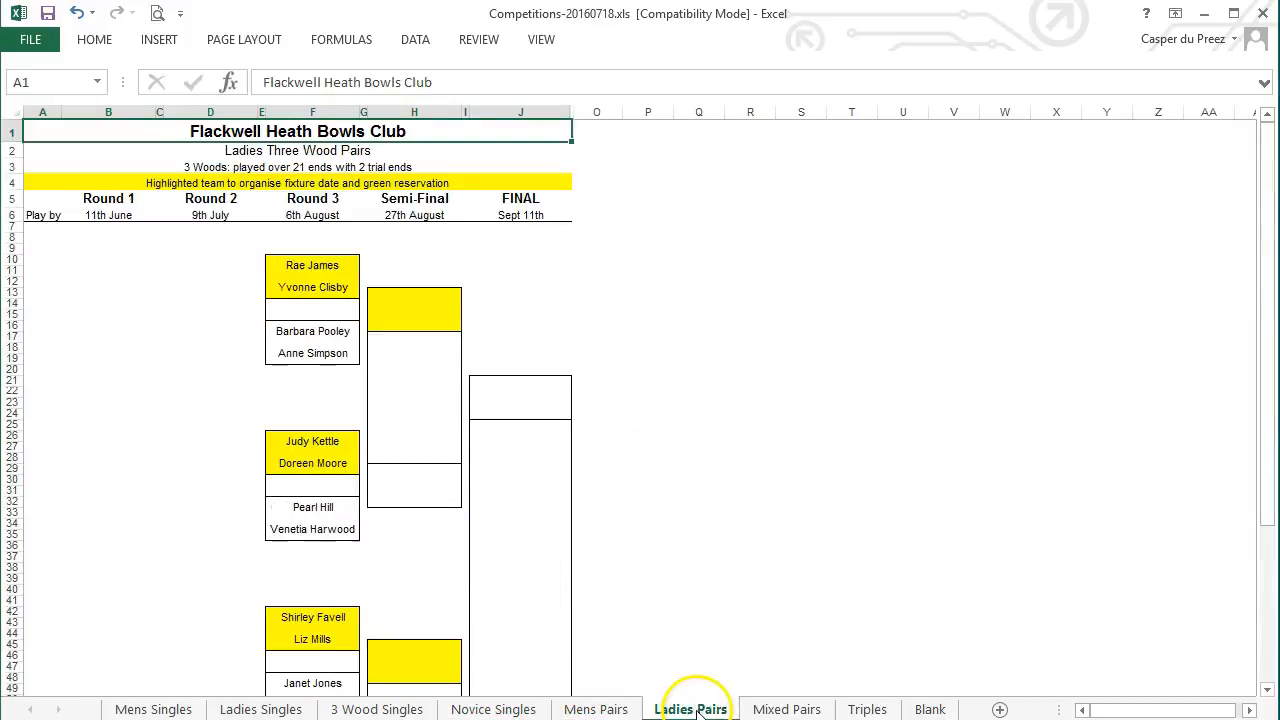
scroll(636, 296, "down", 6)
left_click(386, 595)
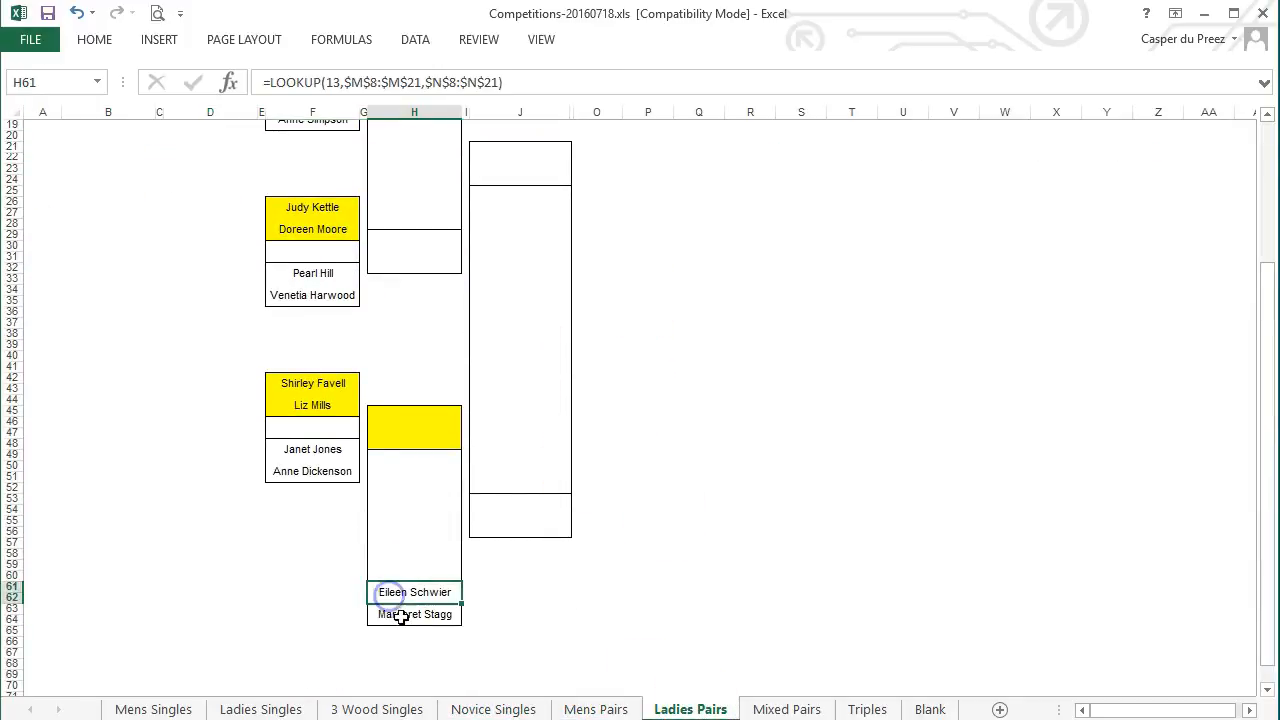
left_click(750, 597)
scroll(666, 540, "up", 6)
Show the Mixed Pairs sheet in Page Layout view and set its print area
left_click(786, 709)
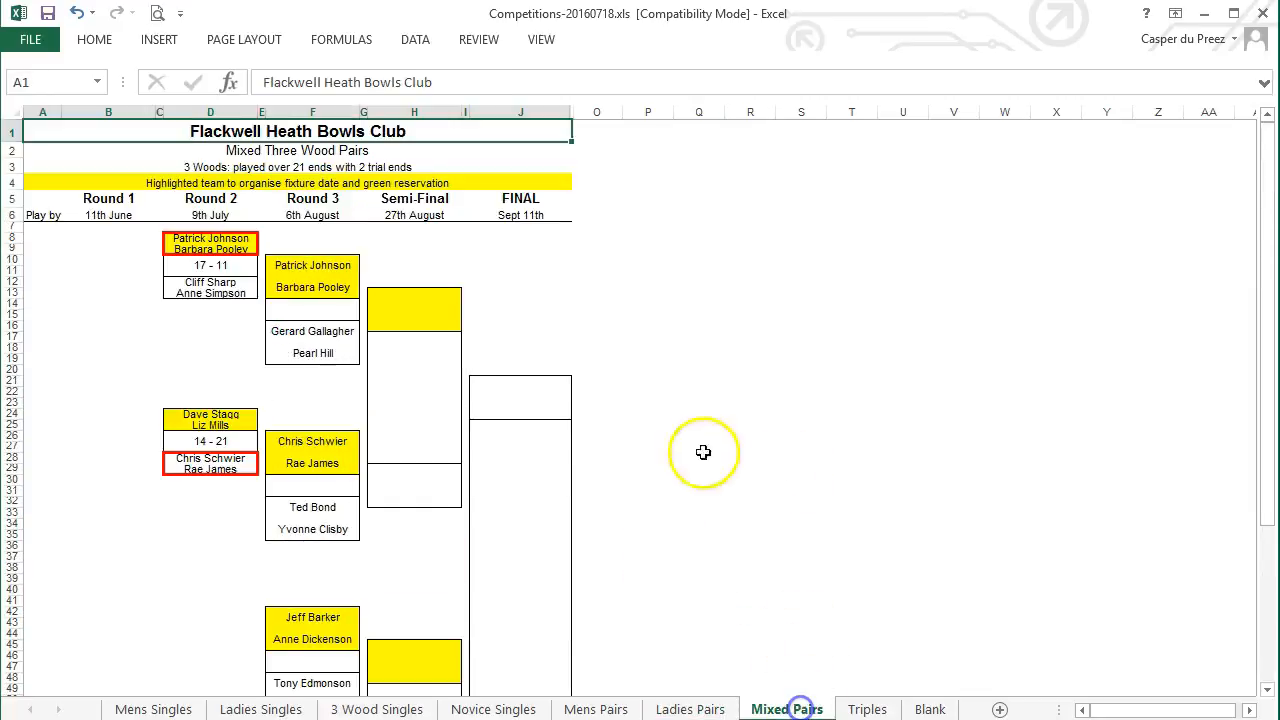
left_click(540, 40)
left_click(134, 95)
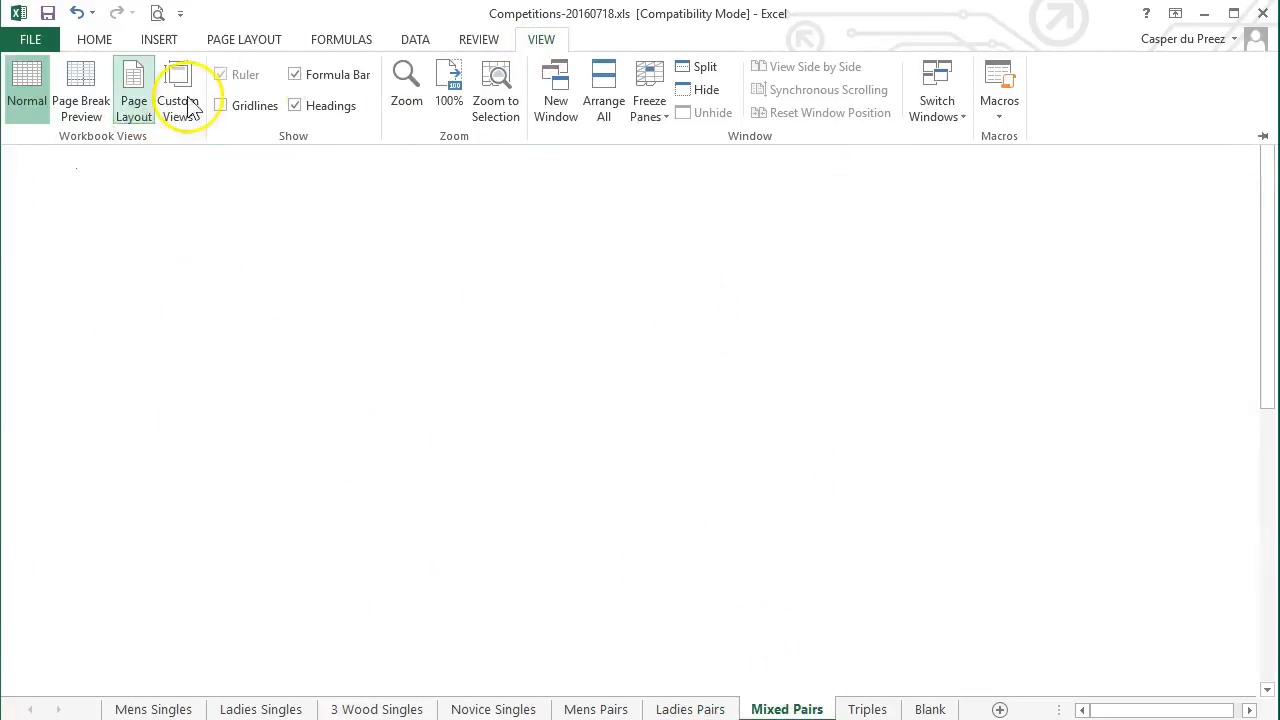
left_click(1013, 341)
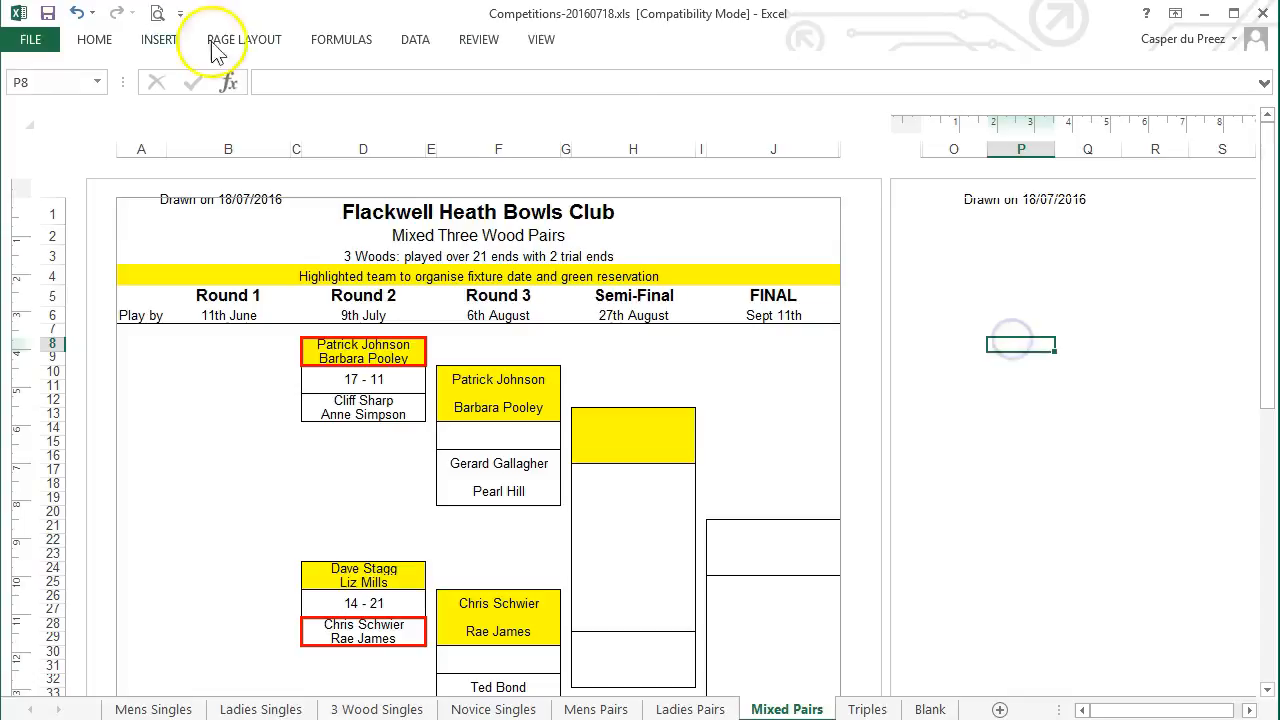
left_click(244, 40)
left_click(309, 62)
left_click(345, 134)
left_click(1041, 292)
Check the Mixed Pairs page header date and page footer
left_click(229, 196)
left_click(940, 285)
scroll(974, 383, "down", 15)
left_click(191, 562)
left_click(1050, 352)
scroll(920, 470, "up", 4)
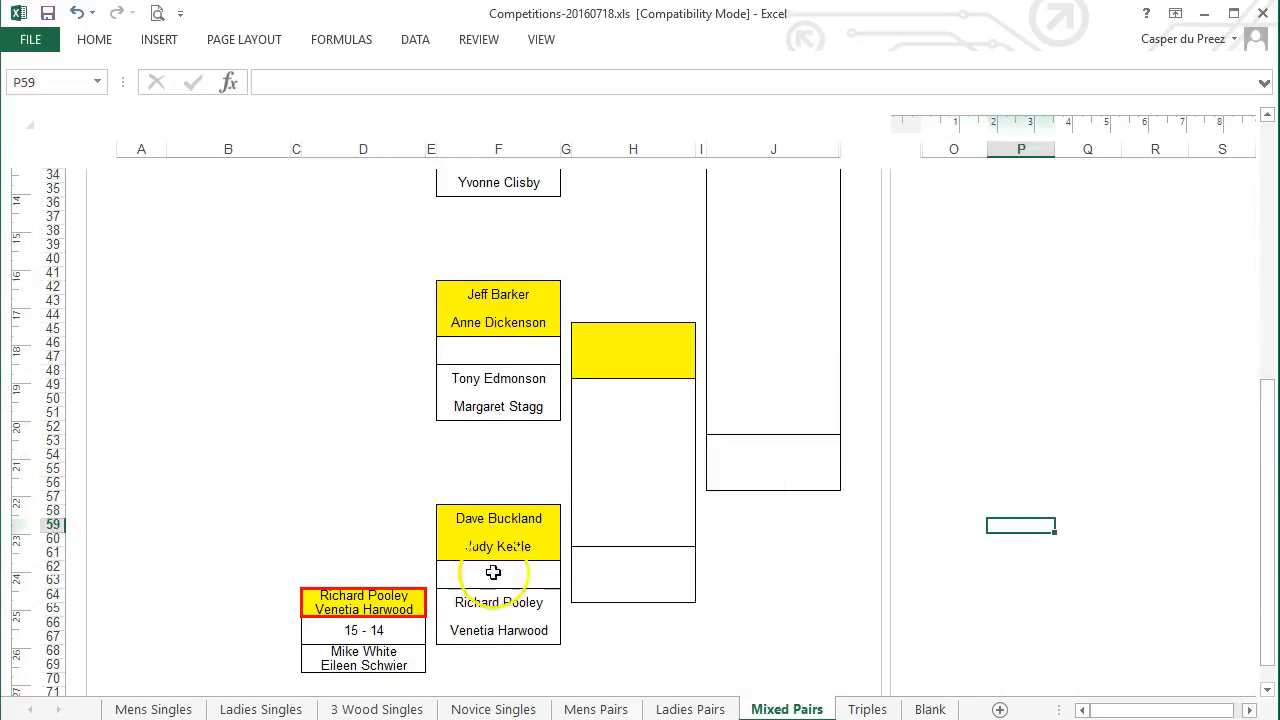
scroll(243, 489, "up", 11)
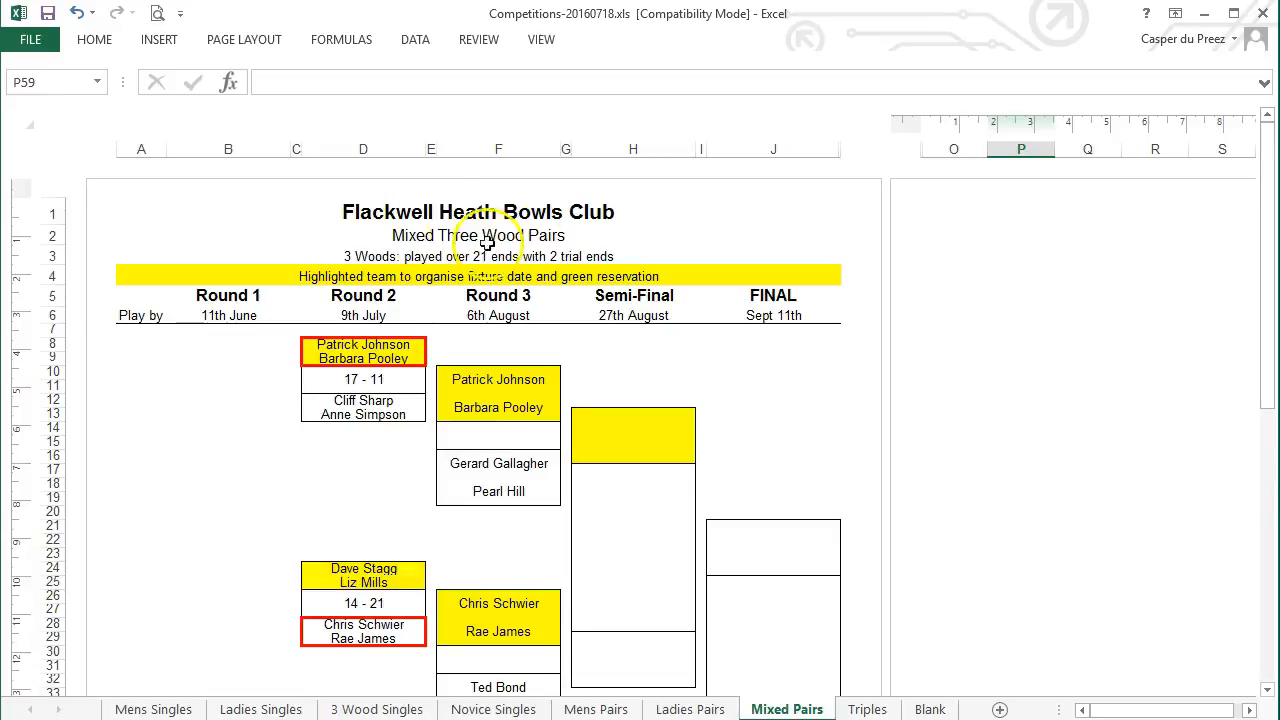
Take a scrolling region capture of the Mixed Pairs bracket page
left_click_drag(1073, 382, 834, 54)
left_click(582, 546)
left_click(550, 454)
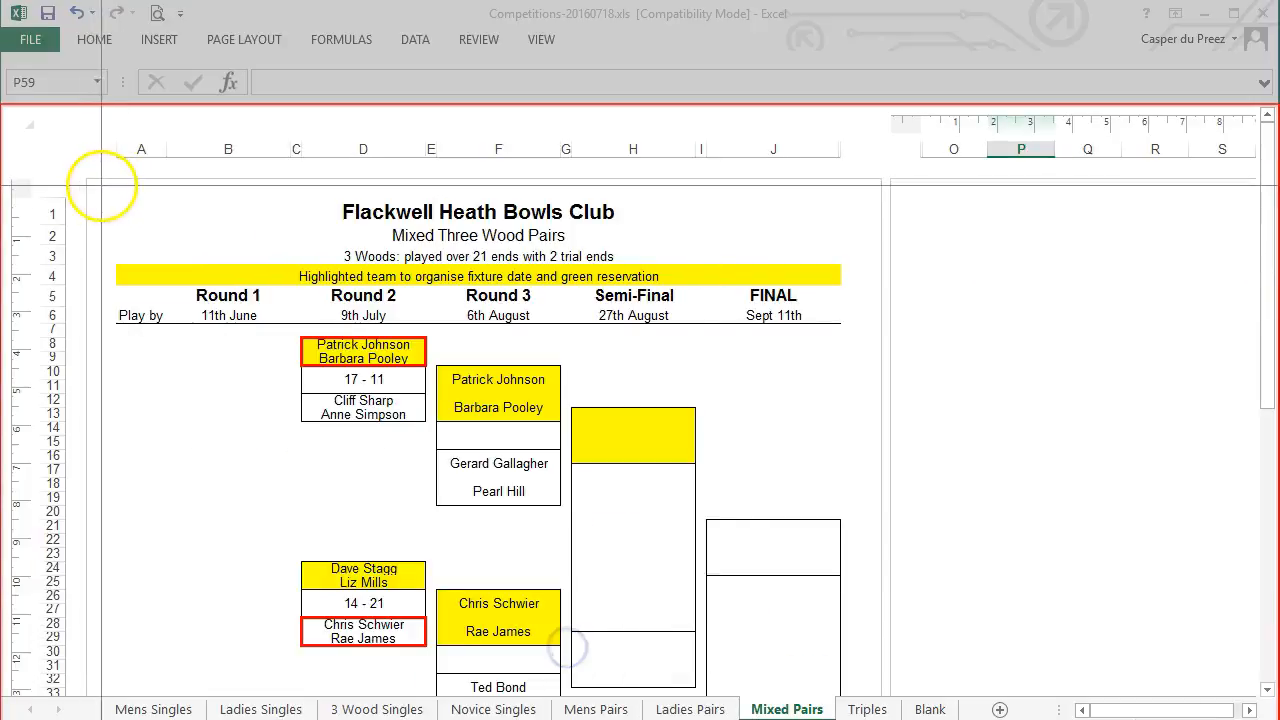
left_click_drag(100, 180, 860, 690)
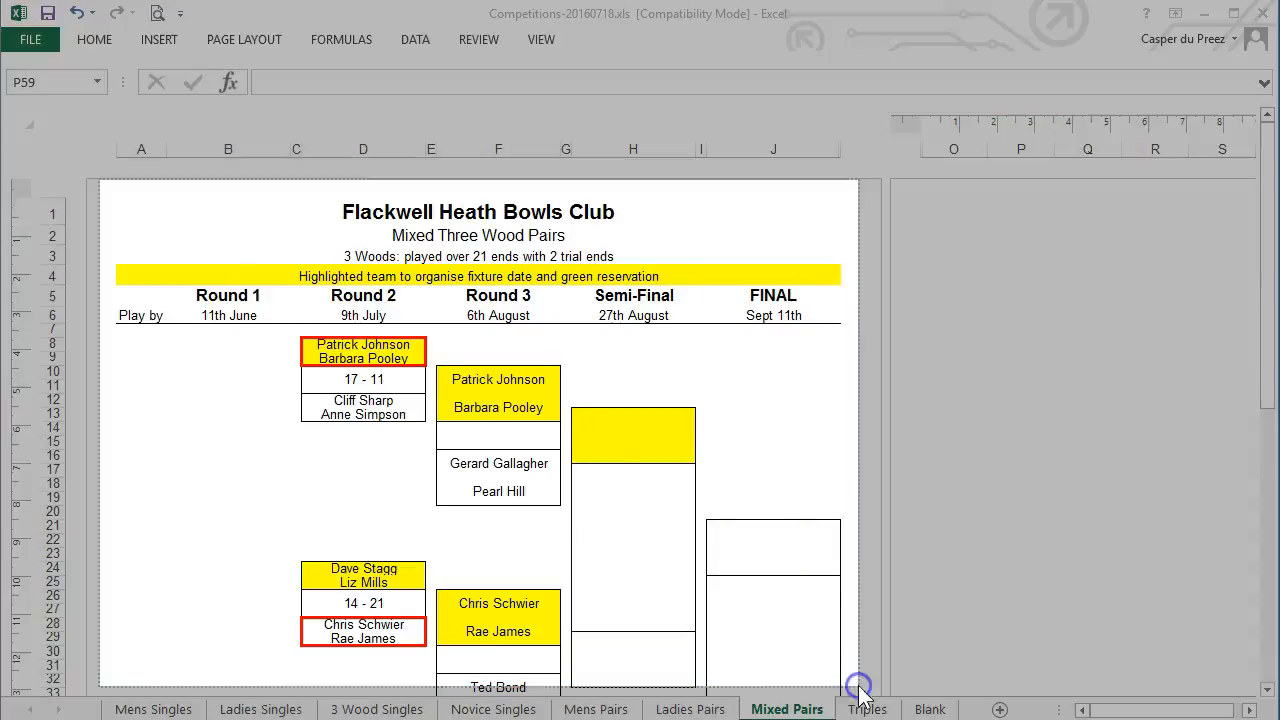
left_click_drag(1267, 285, 1268, 436)
right_click(1266, 435)
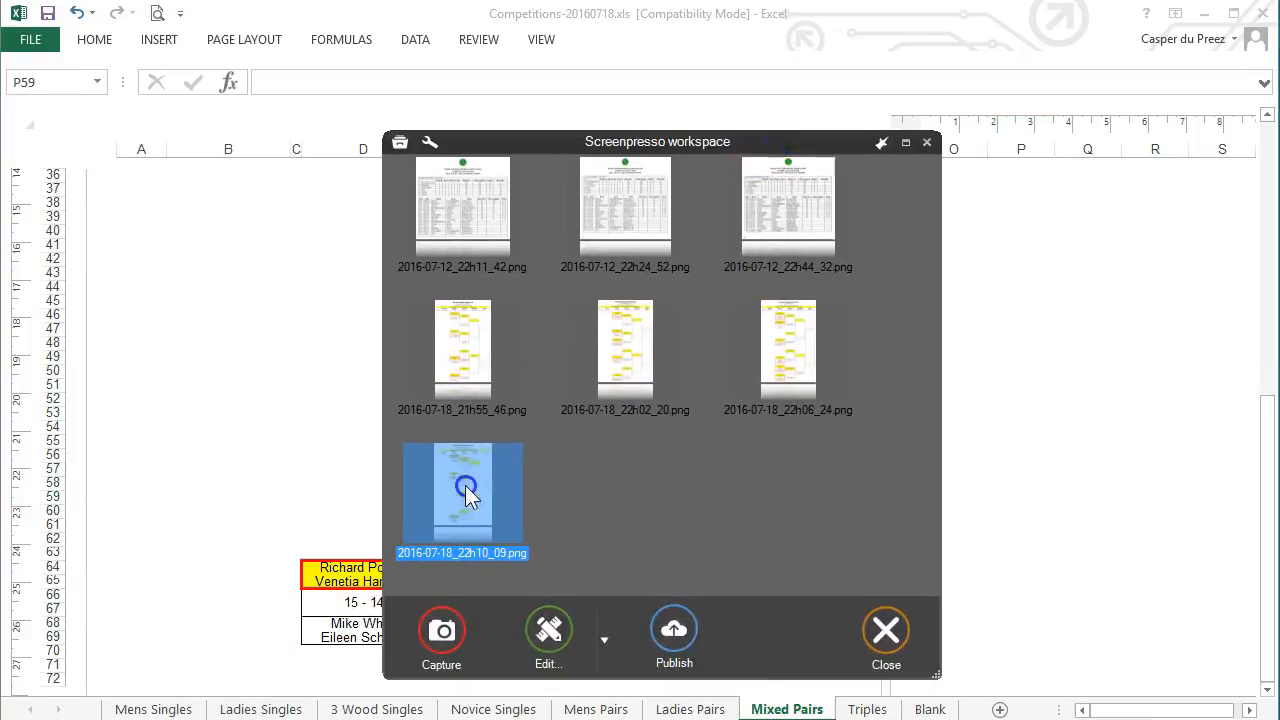
Open the new Mixed Pairs capture in the editor and review it
double_click(462, 485)
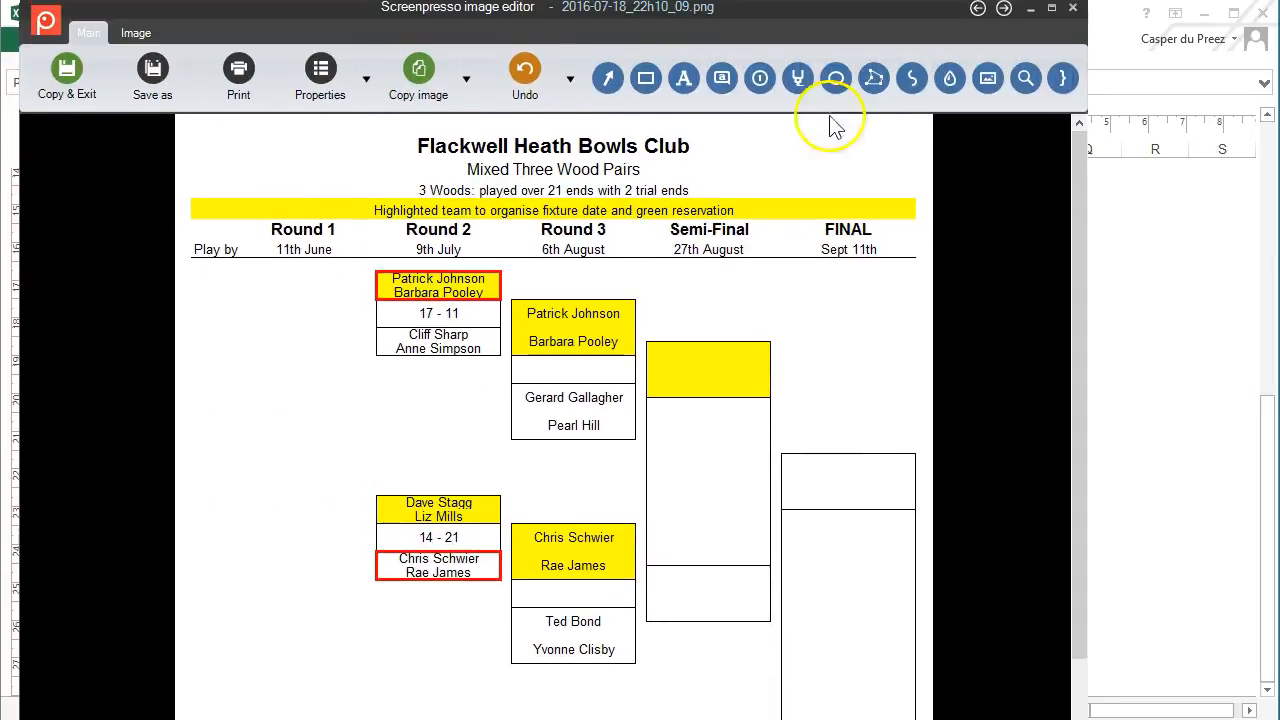
scroll(420, 533, "down", 5)
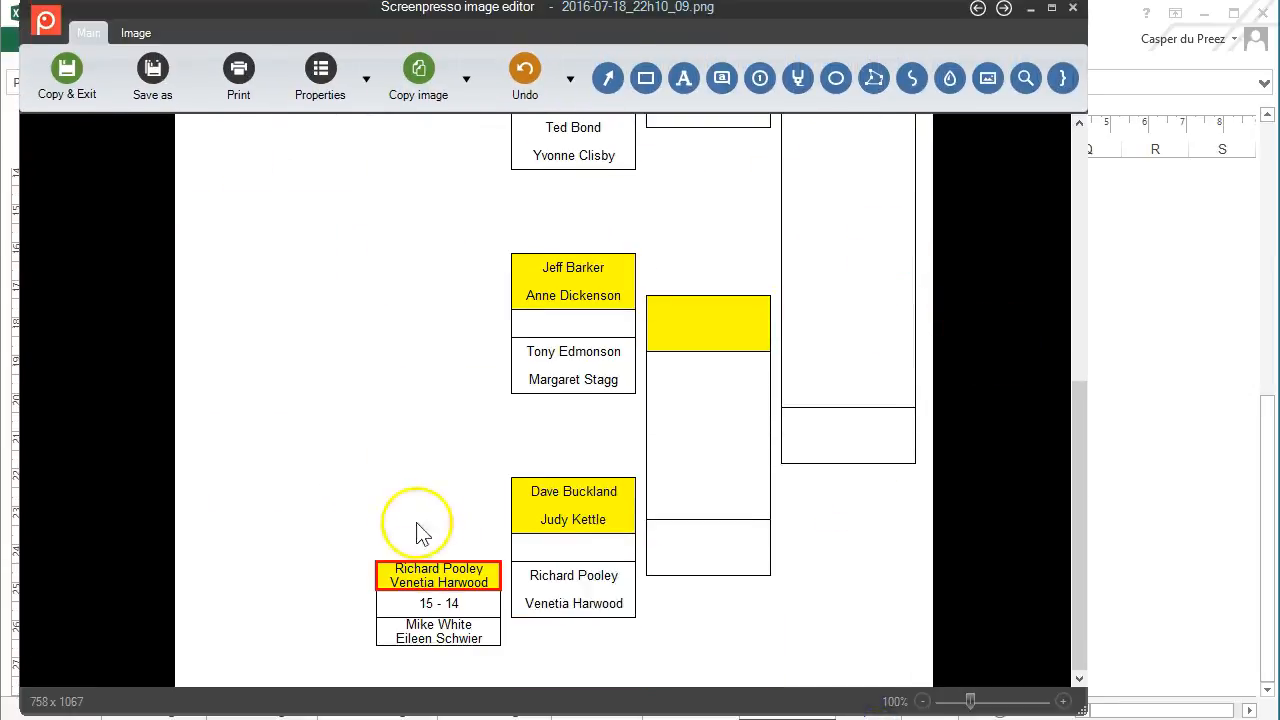
scroll(955, 440, "up", 5)
scroll(940, 365, "down", 5)
scroll(947, 370, "up", 5)
scroll(250, 405, "down", 3)
scroll(250, 405, "down", 3)
scroll(150, 200, "up", 5)
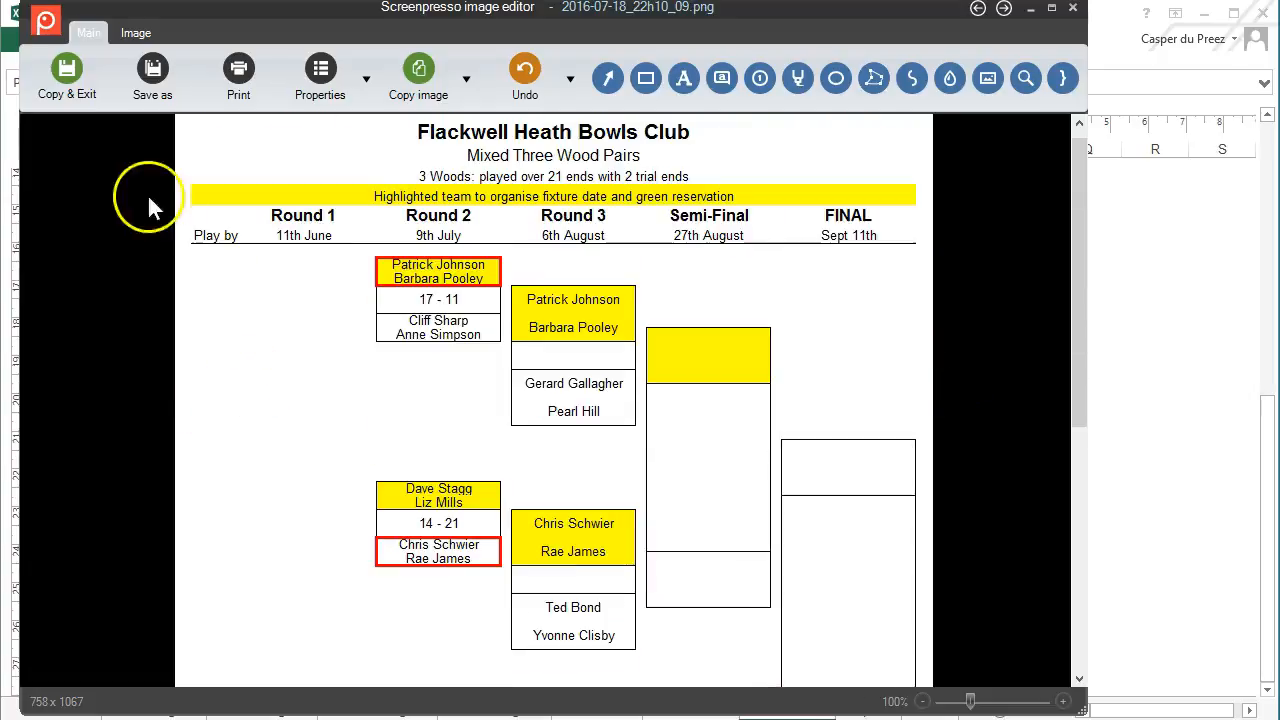
Save the capture in ClubCompetitions under a MixedPairs-2016-update PNG name
left_click(152, 70)
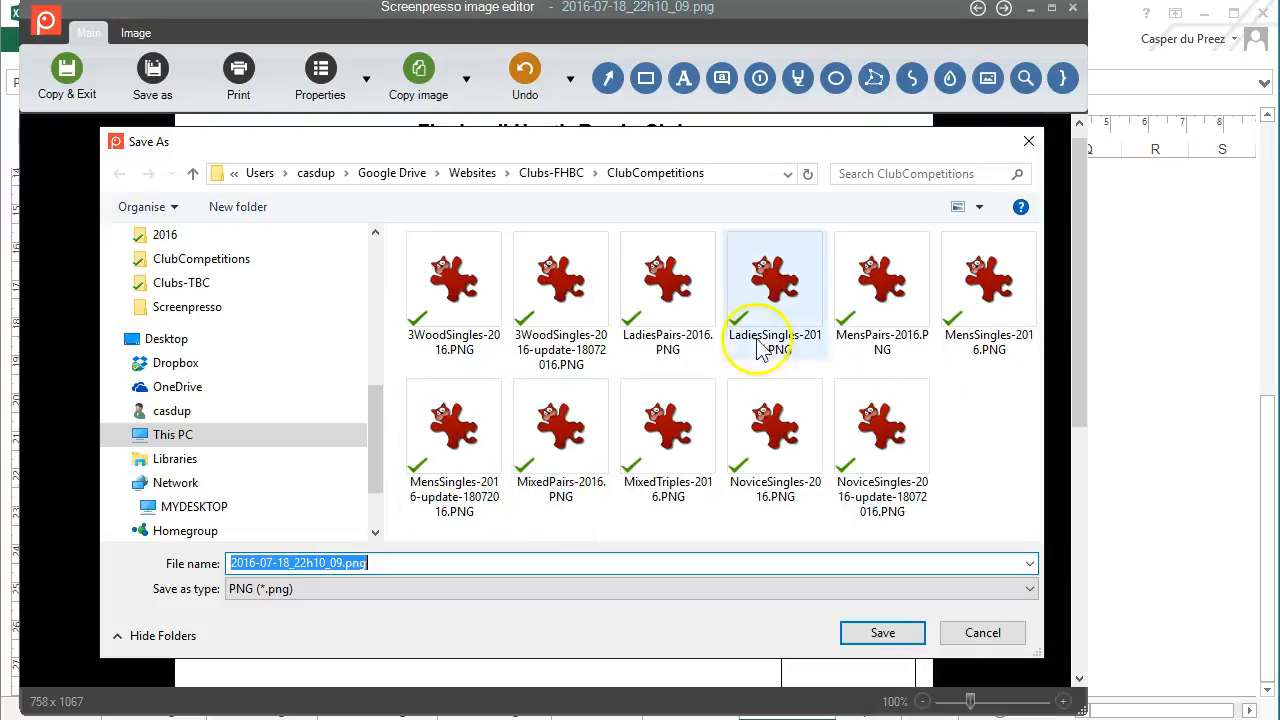
left_click_drag(610, 140, 605, 190)
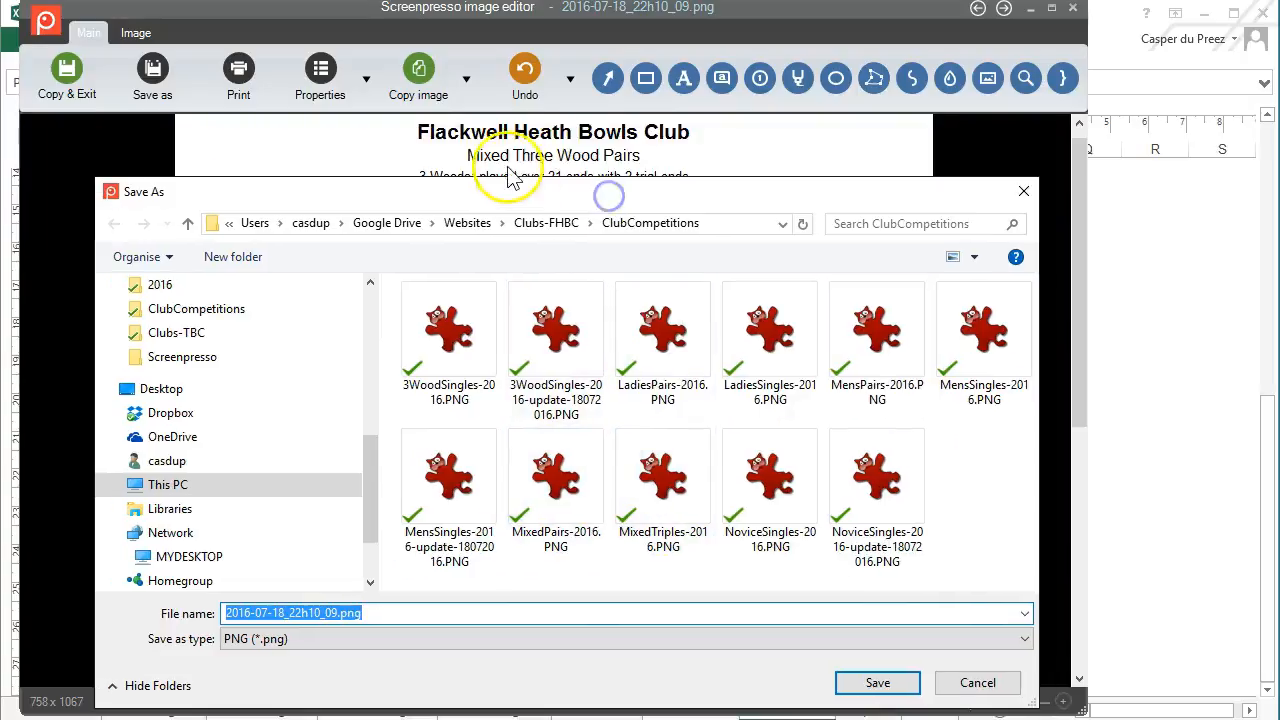
left_click(560, 485)
left_click(318, 613)
key("BackSpace")
type("-update-18072016.PNG")
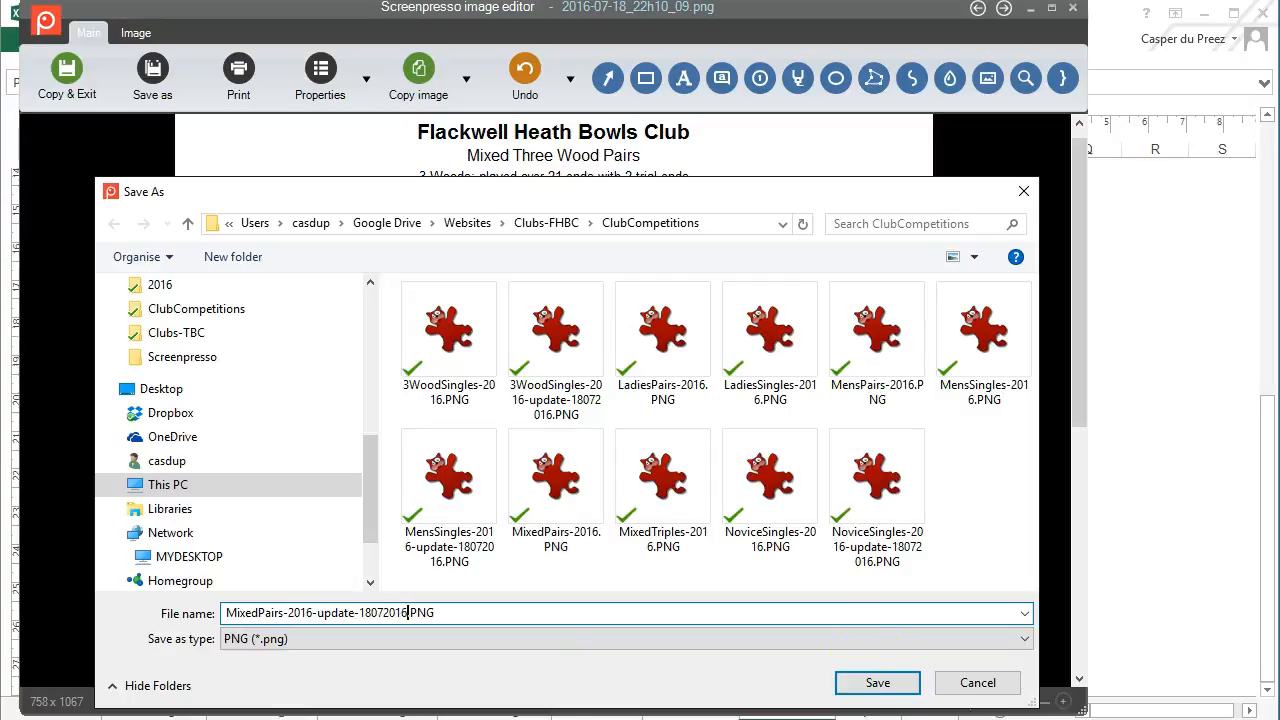
left_click(884, 681)
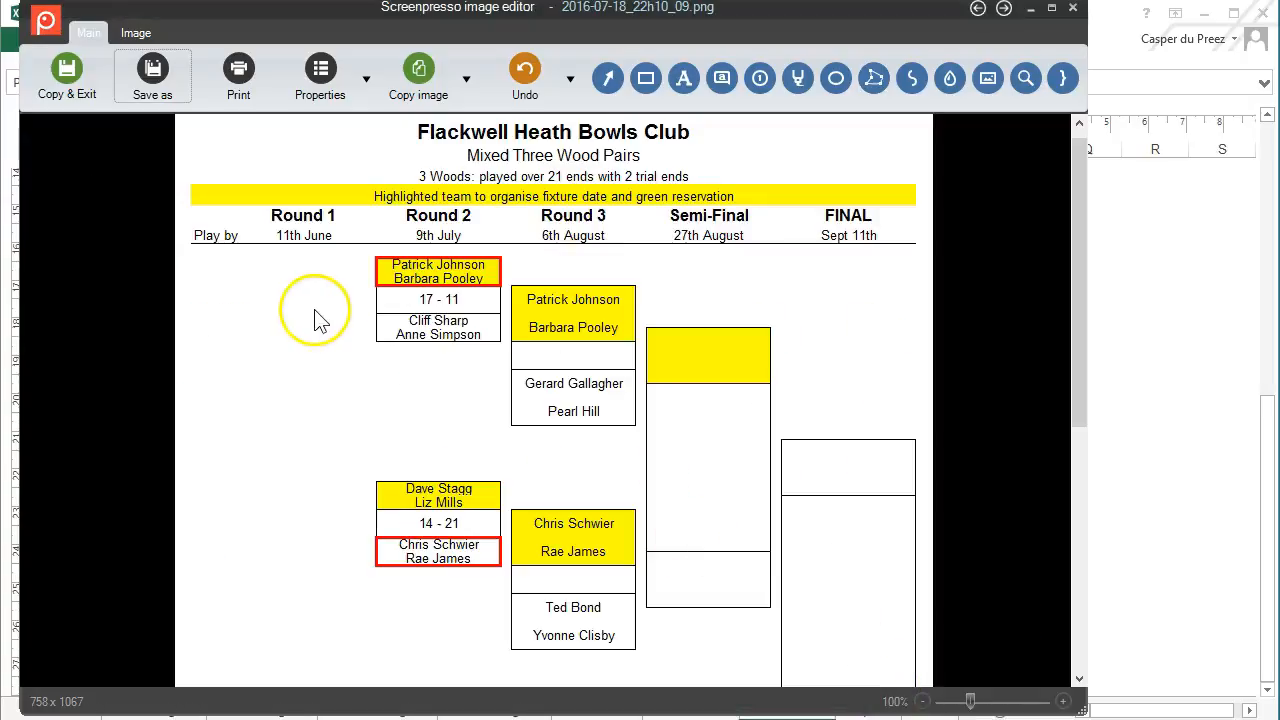
Show the Triples sheet at 100% zoom in Page Layout view
left_click(1074, 10)
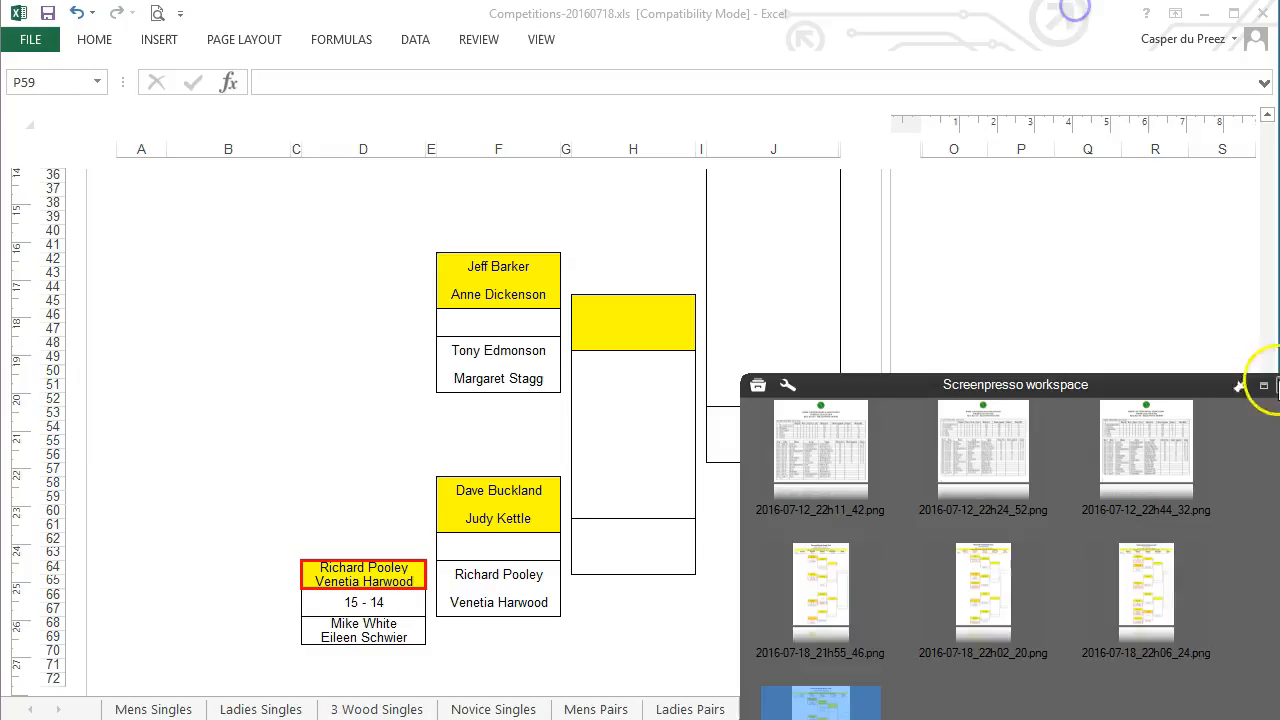
left_click(866, 709)
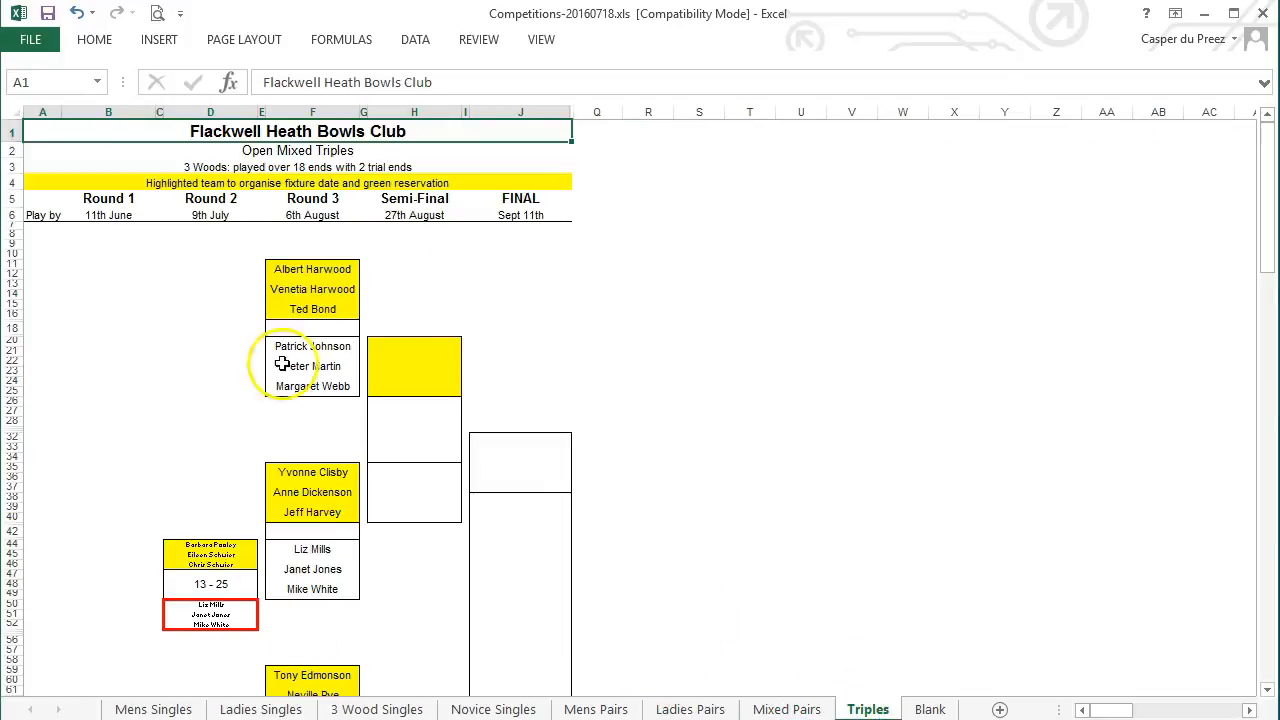
left_click(541, 39)
left_click(449, 95)
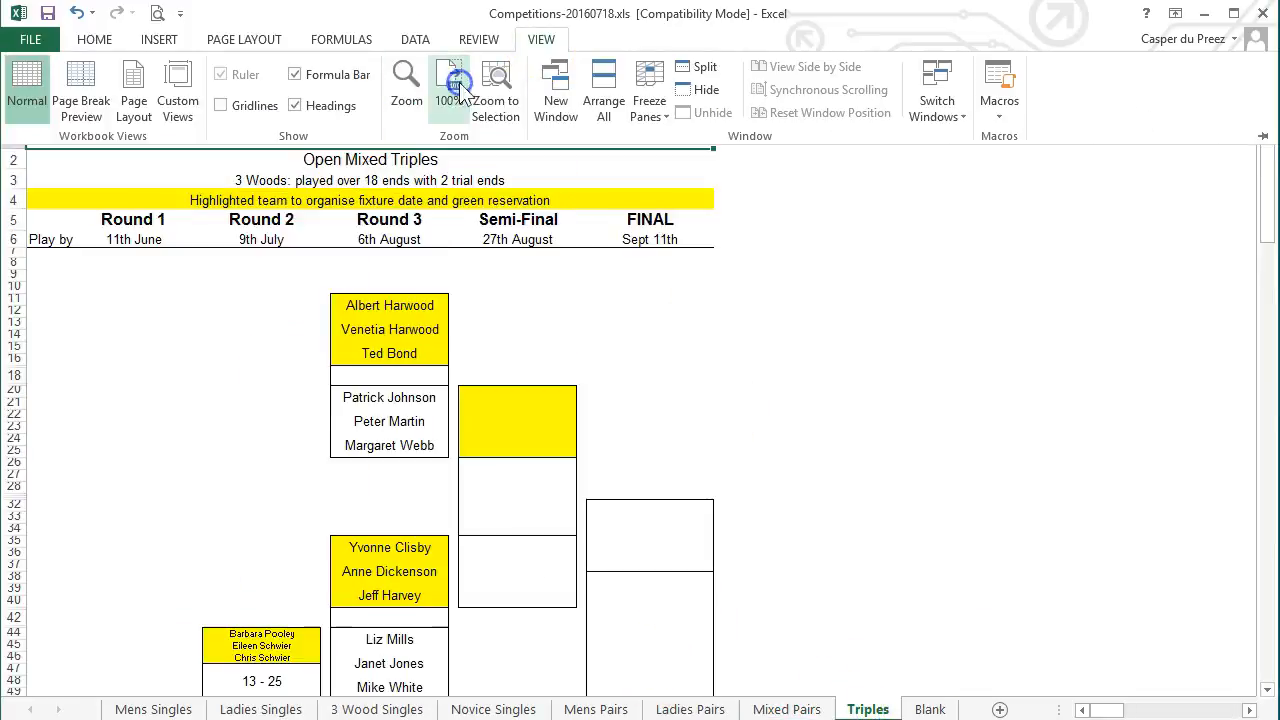
left_click(134, 103)
Clear the Triples sheet's existing print area
left_click(252, 42)
left_click(309, 72)
left_click(349, 163)
left_click(1016, 404)
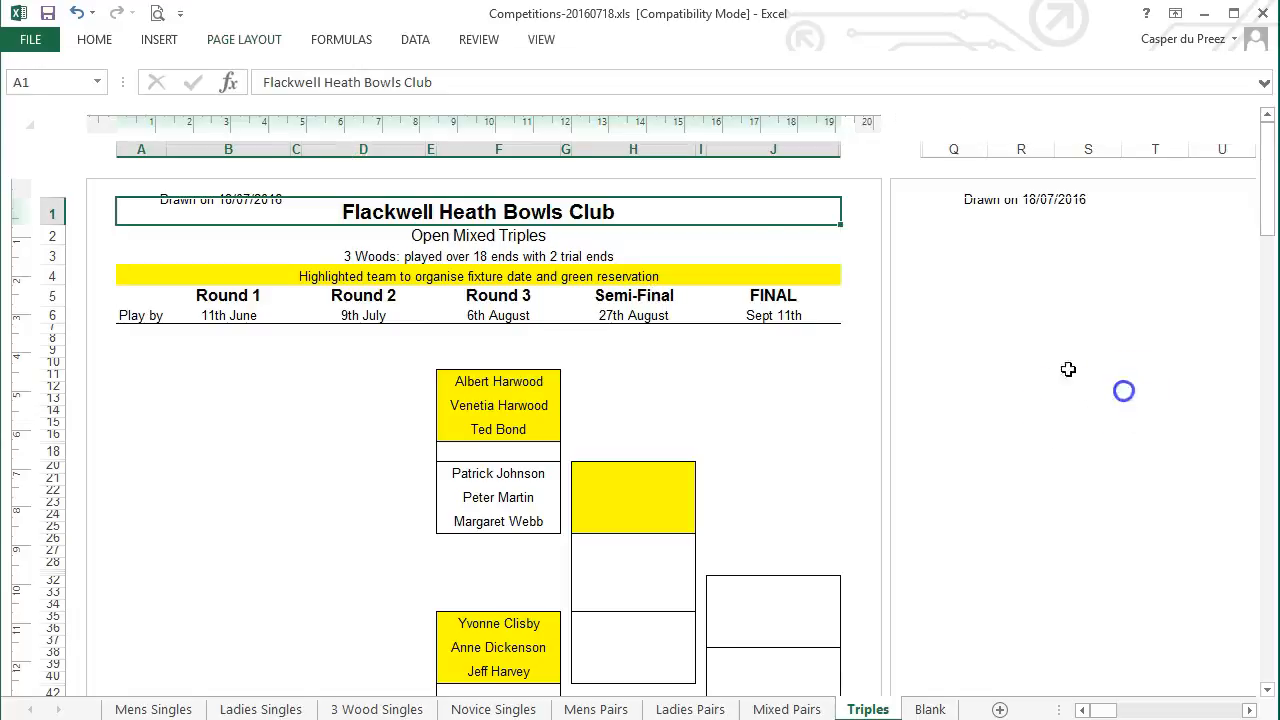
Check the Triples page header date and page footer
left_click(206, 194)
left_click(960, 332)
scroll(894, 449, "down", 15)
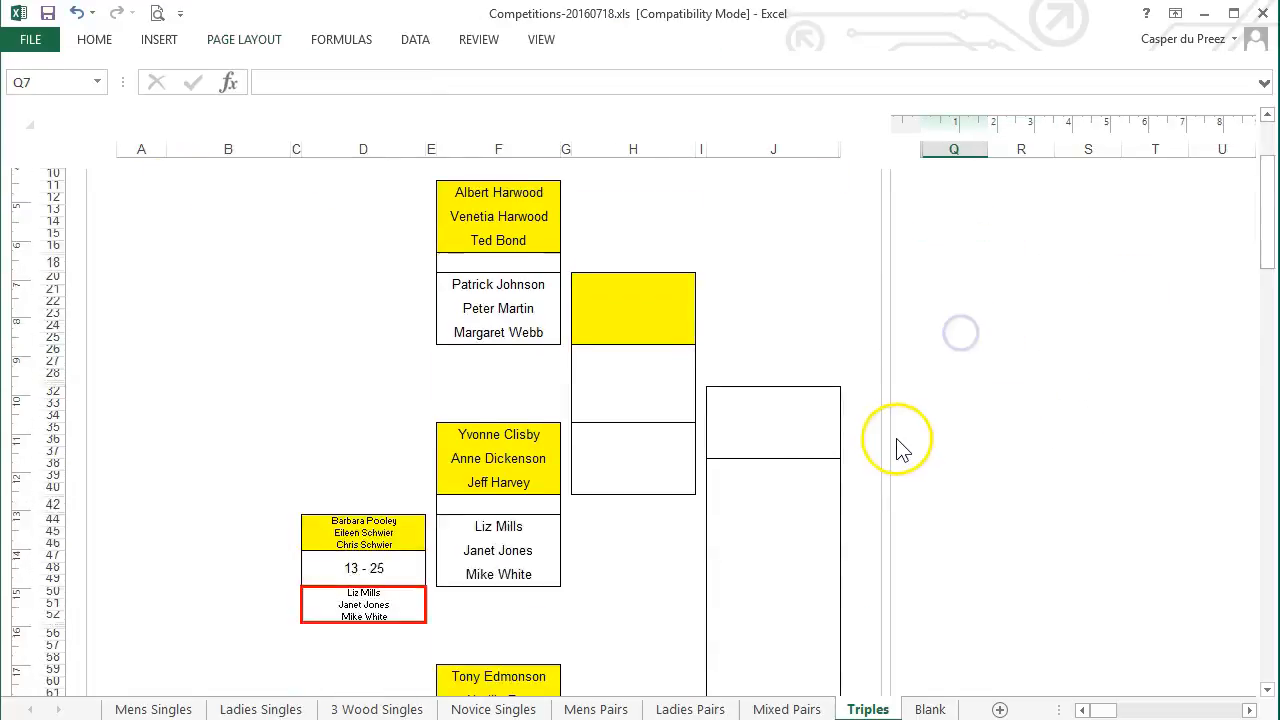
left_click(180, 580)
left_click(147, 530)
left_click(971, 489)
scroll(971, 489, "up", 16)
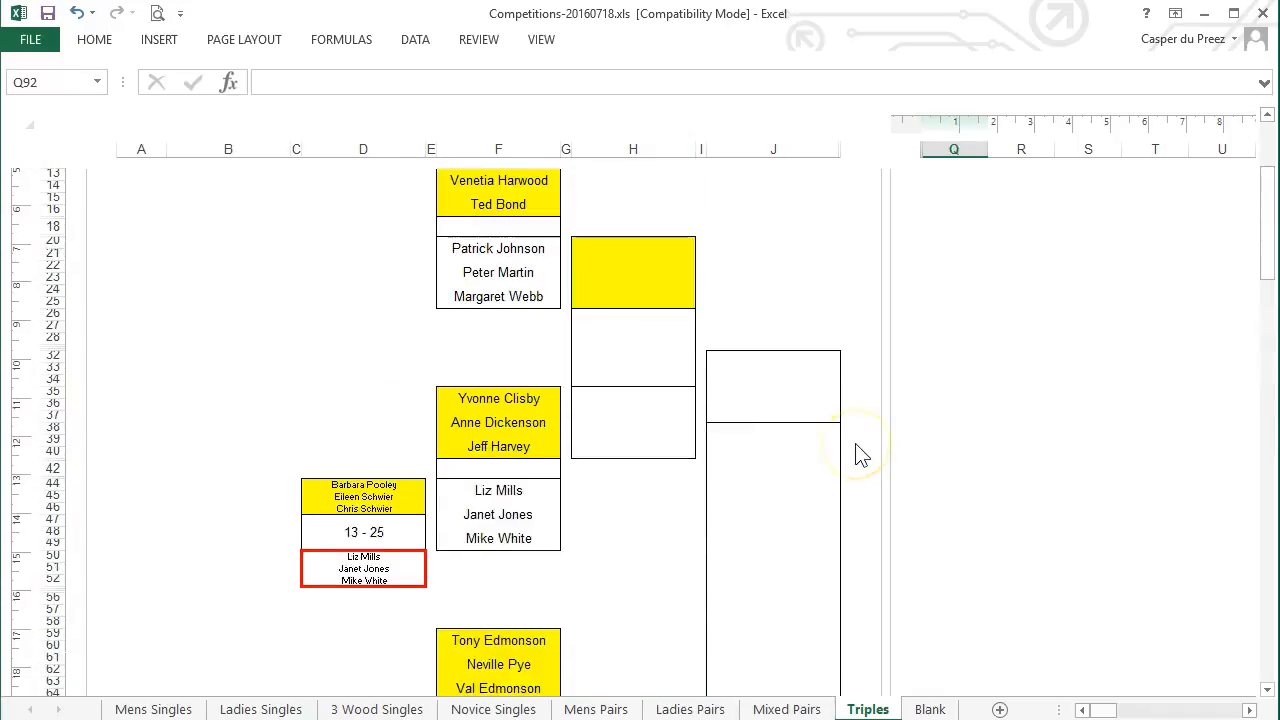
scroll(862, 455, "up", 5)
left_click(1100, 606)
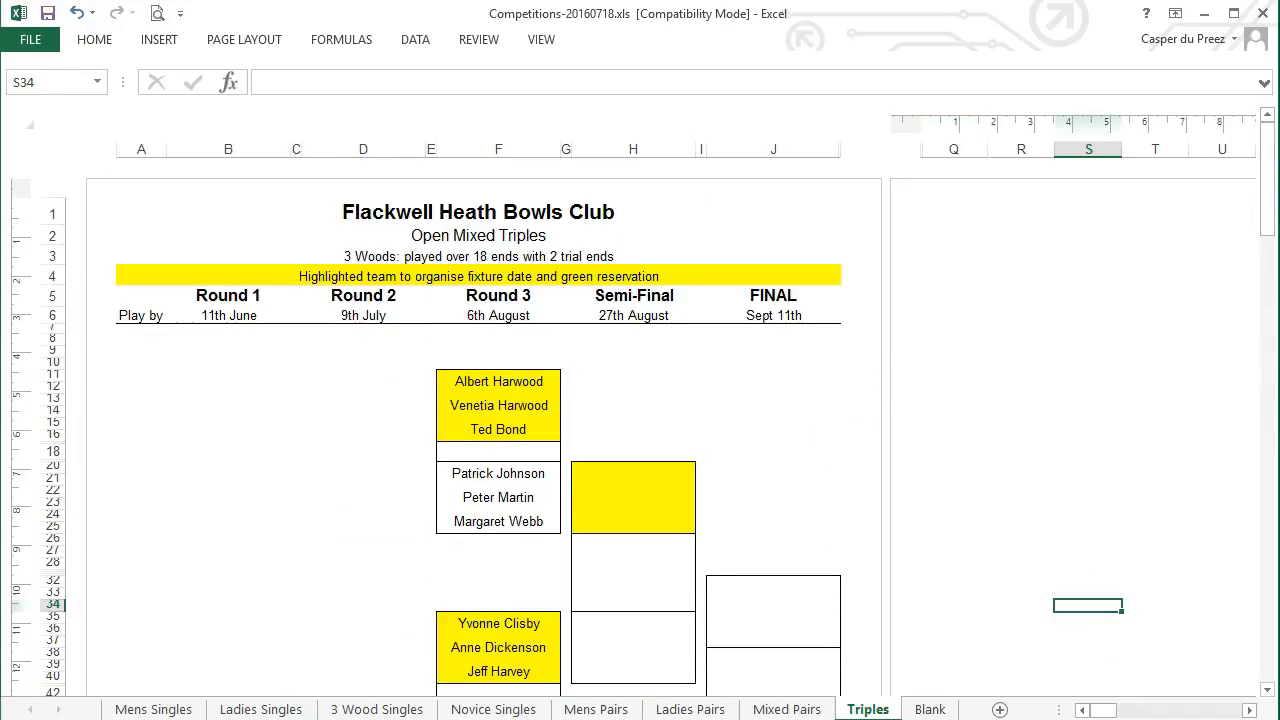
Scroll-capture the Open Mixed Triples bracket and open it in the image editor
left_click_drag(1102, 311, 992, 144)
mouse_move(688, 620)
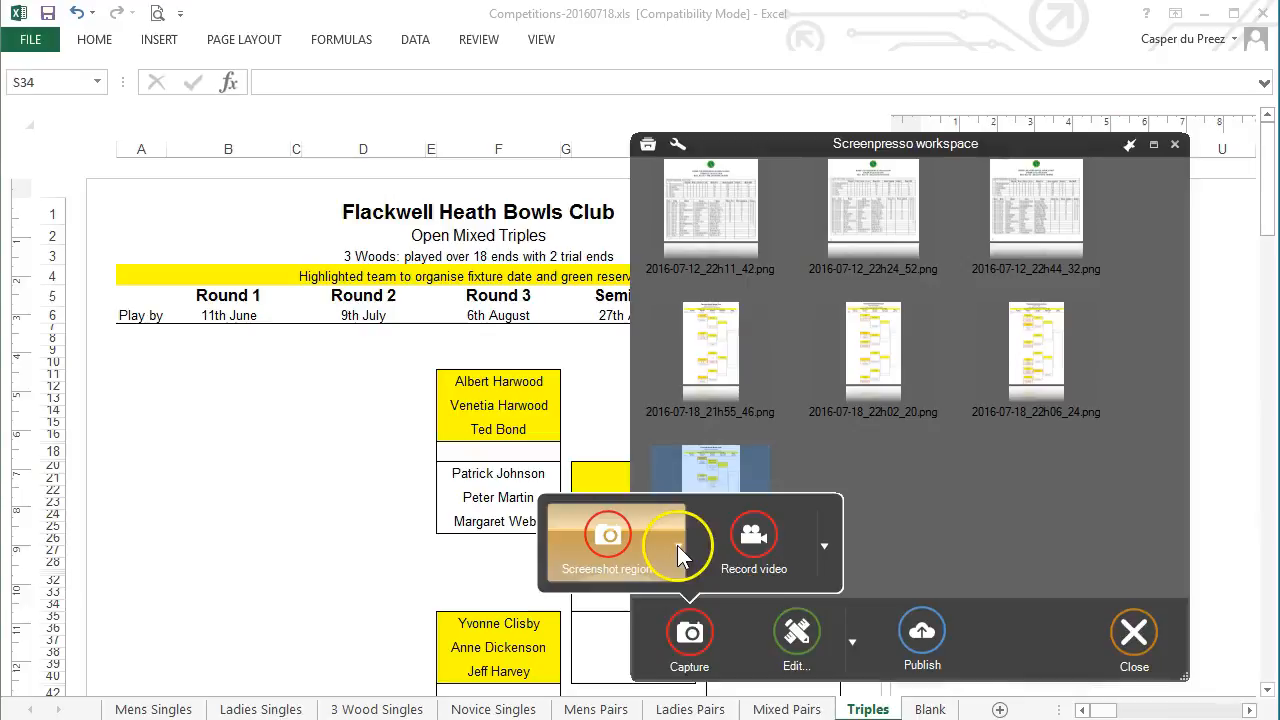
left_click(678, 546)
left_click(680, 651)
left_click(584, 651)
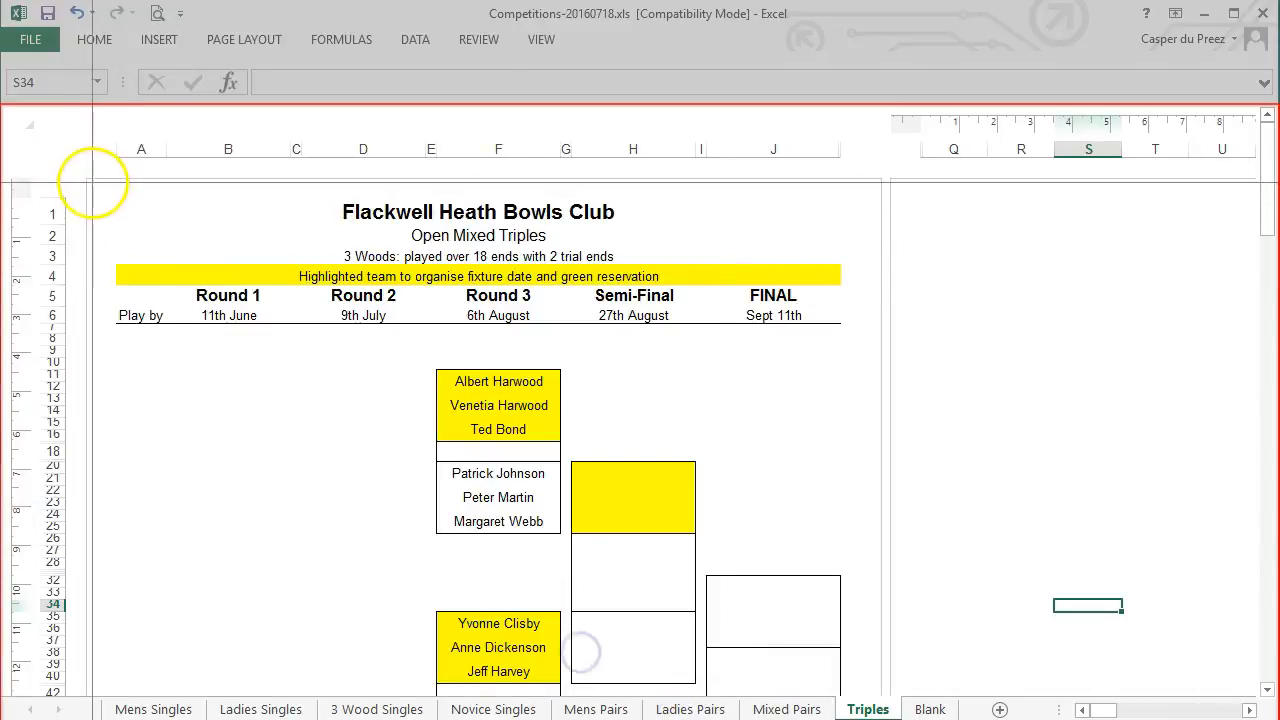
left_click_drag(100, 183, 860, 685)
left_click_drag(1268, 183, 1268, 400)
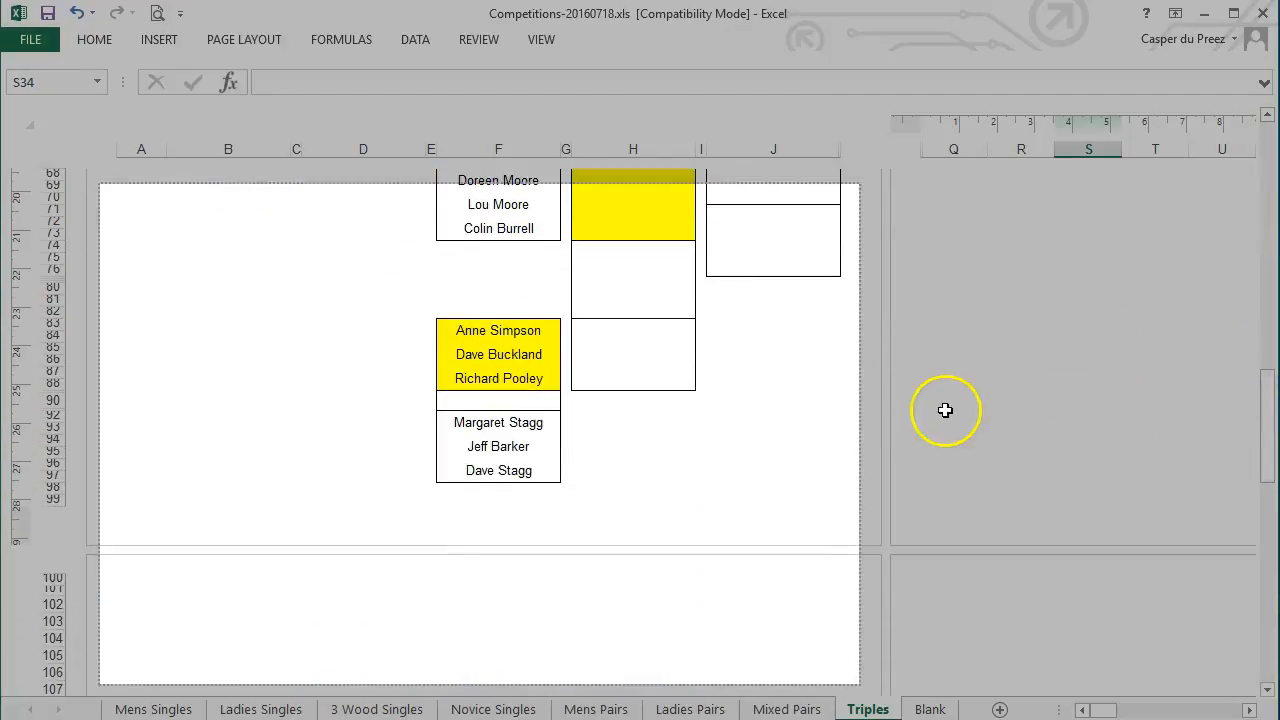
right_click(1270, 437)
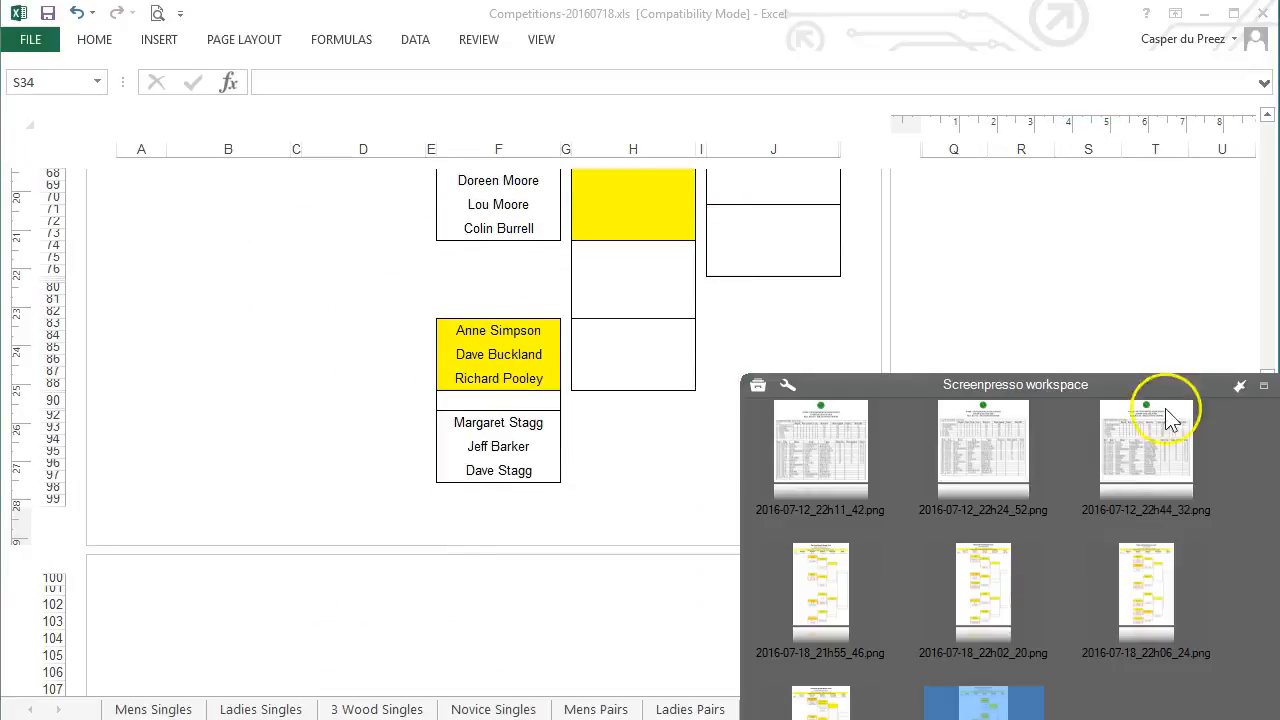
double_click(935, 455)
Open the Triples capture in the Screenpresso editor and enlarge the editor window
left_click(710, 73)
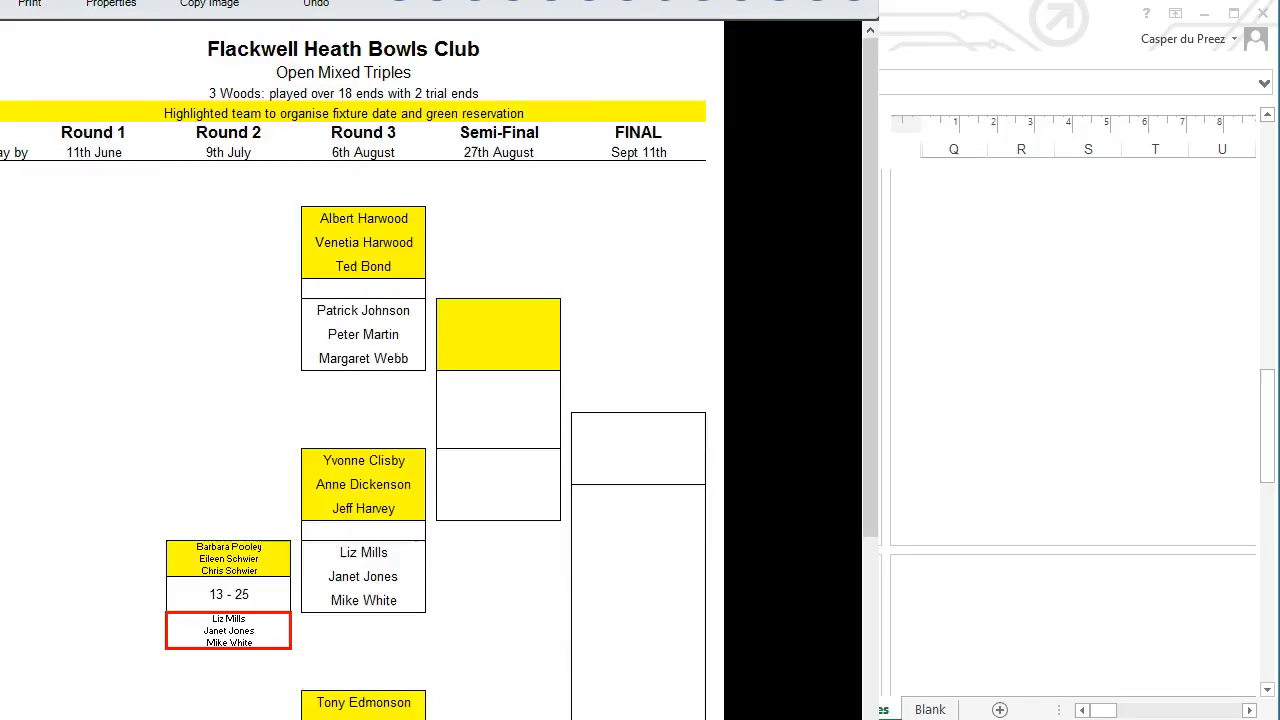
mouse_move(854, 16)
left_mouse_down()
mouse_move(860, 0)
mouse_move(851, 12)
left_mouse_up()
left_click_drag(830, 719, 830, 713)
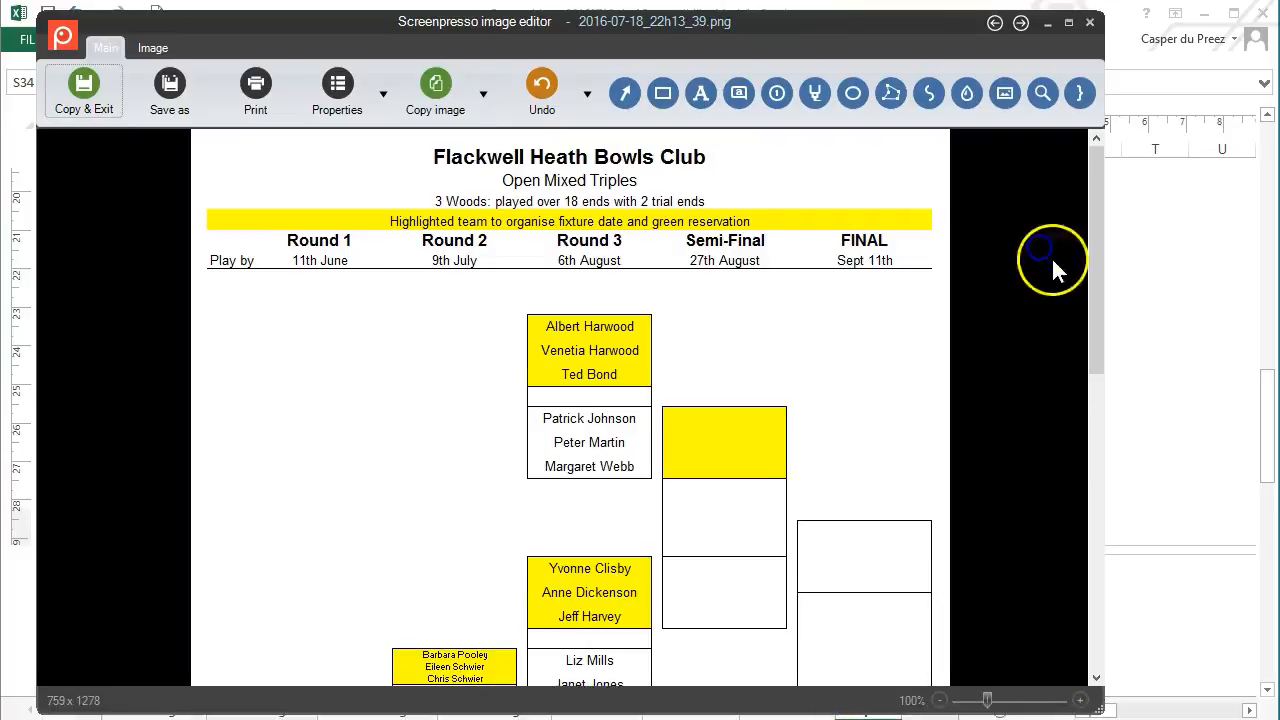
scroll(1009, 261, "down", 5)
scroll(1009, 261, "up", 5)
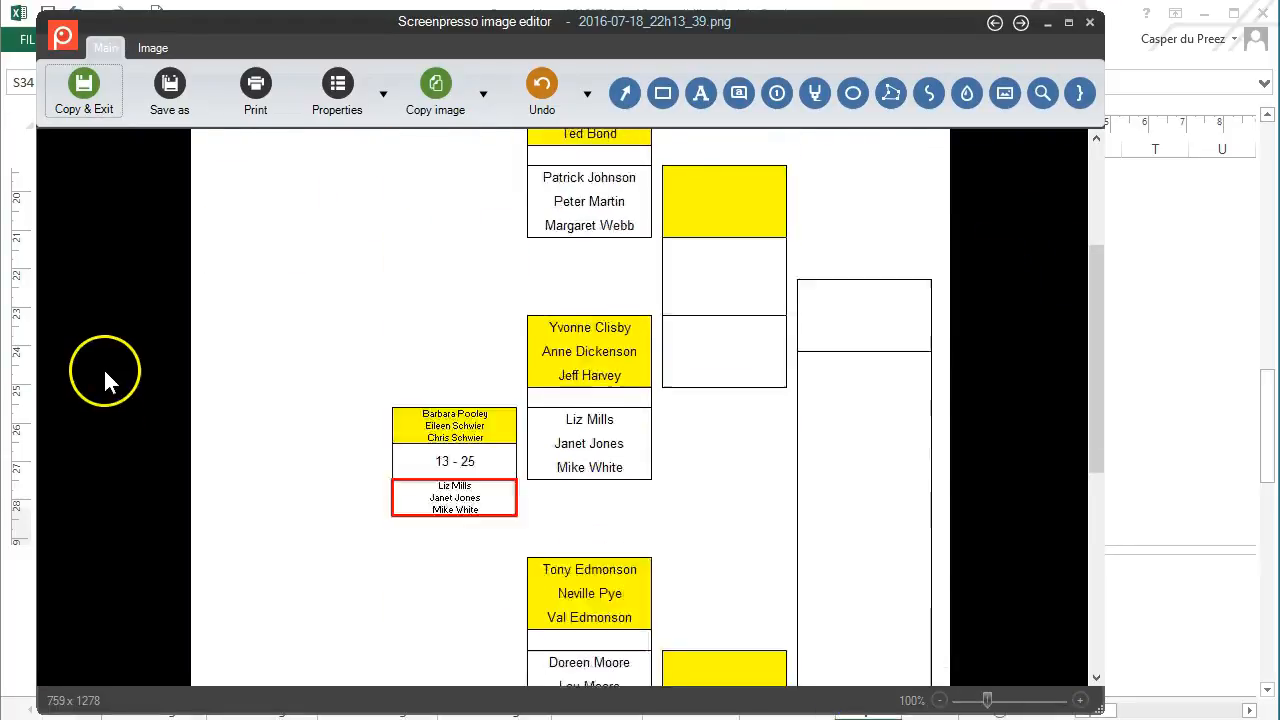
Crop the bracket's bottom so the image goes from 759x1278 to 755x1099, then start Save As
left_click(152, 50)
left_click(192, 116)
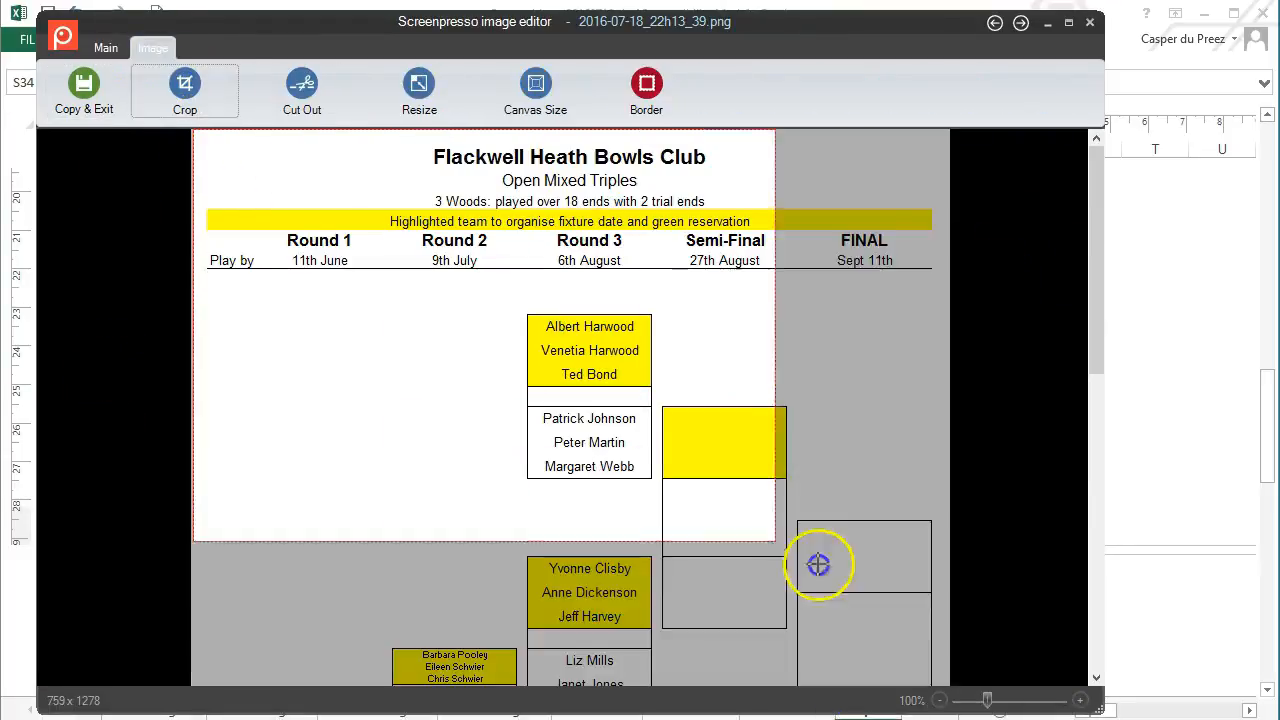
left_click_drag(948, 672, 579, 508)
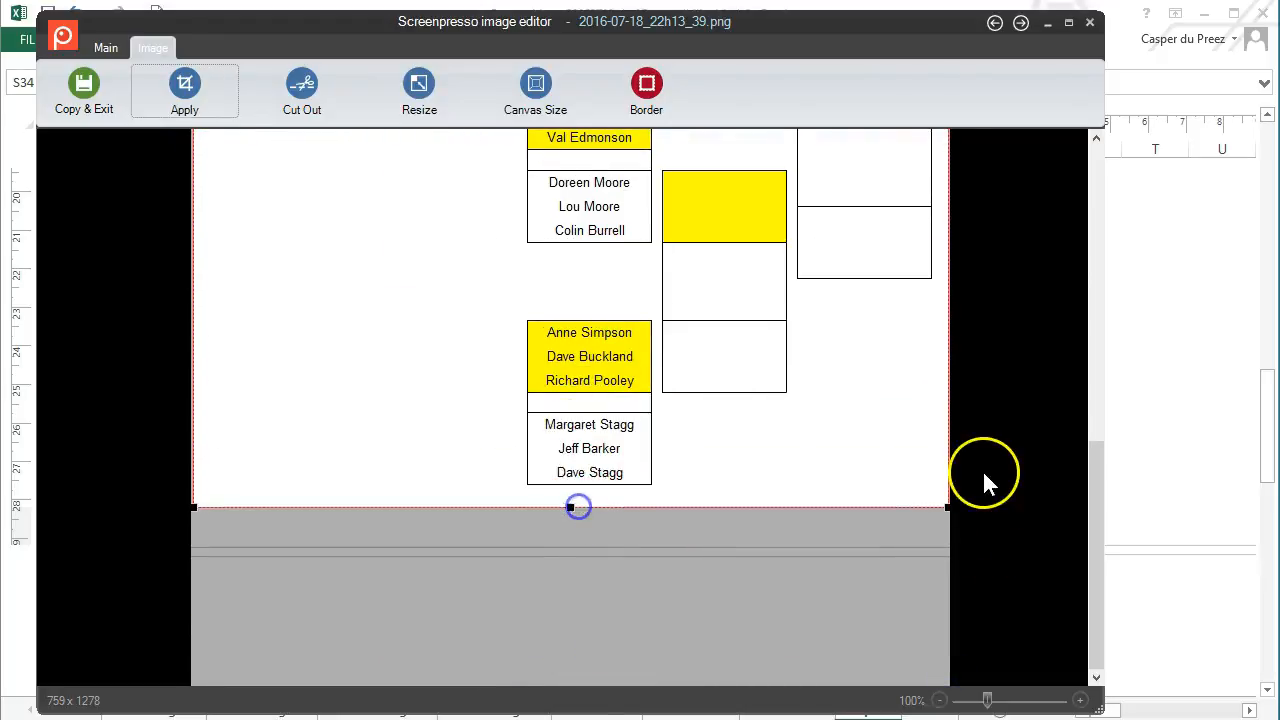
scroll(982, 469, "up", 5)
left_click(185, 80)
scroll(1002, 275, "down", 5)
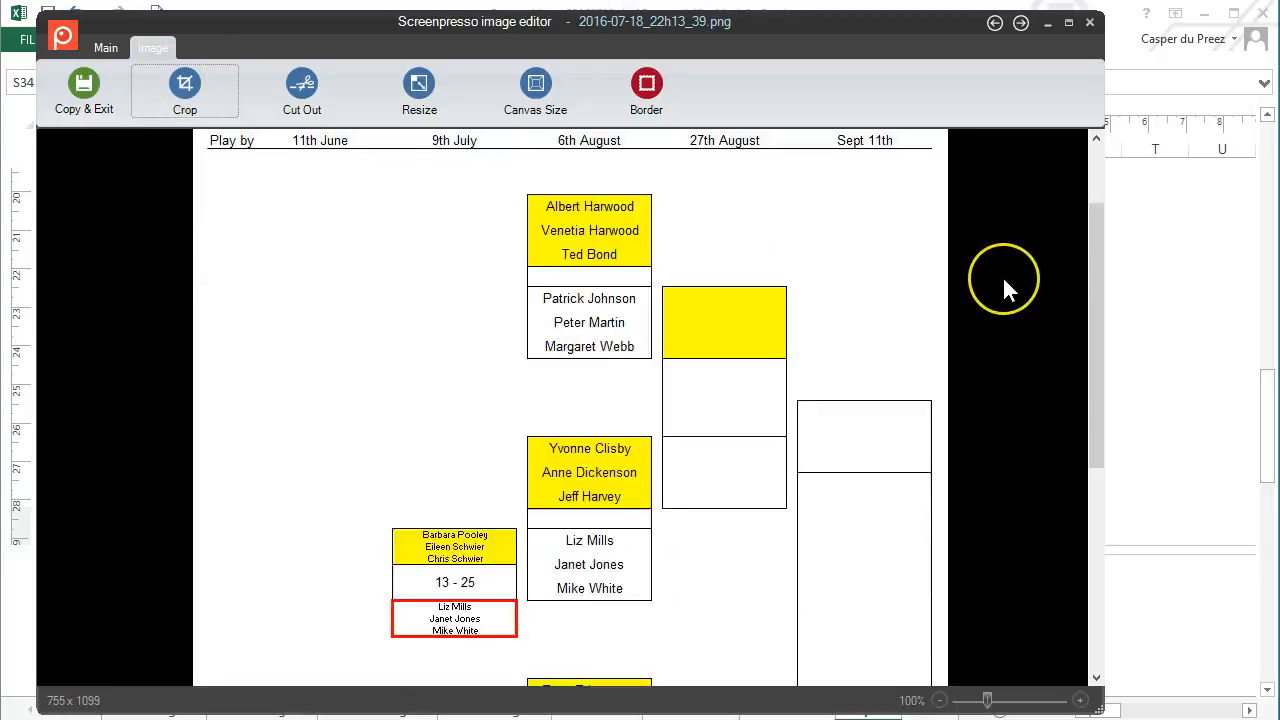
scroll(1005, 283, "up", 5)
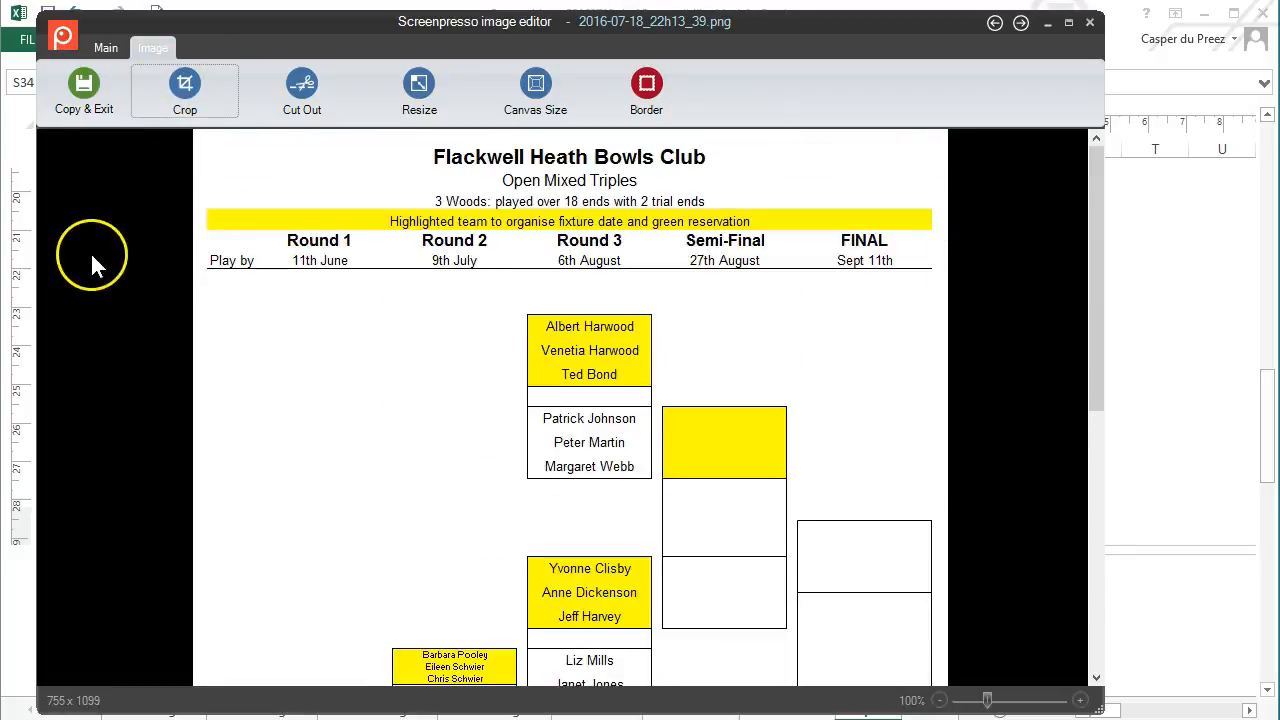
left_click(105, 47)
left_click(168, 90)
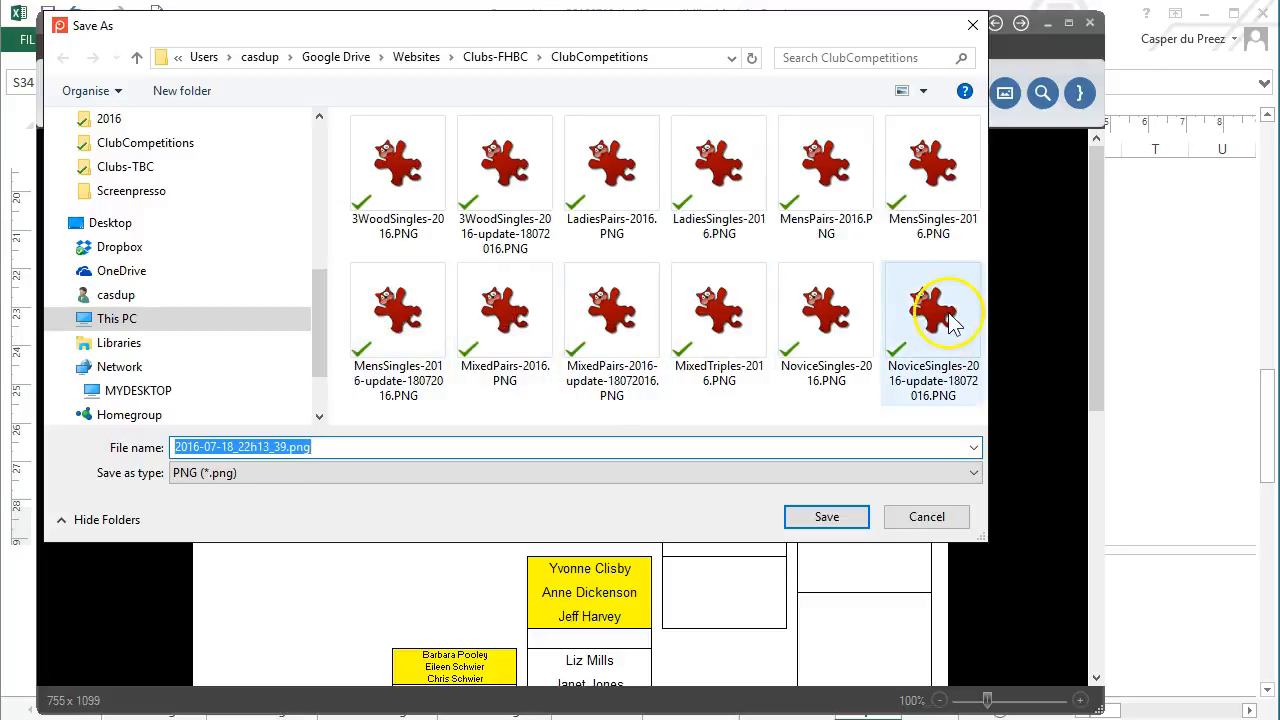
Save the cropped bracket as MixedTriples-2016-update-18072016.PNG in the ClubCompetitions folder
left_click(902, 92)
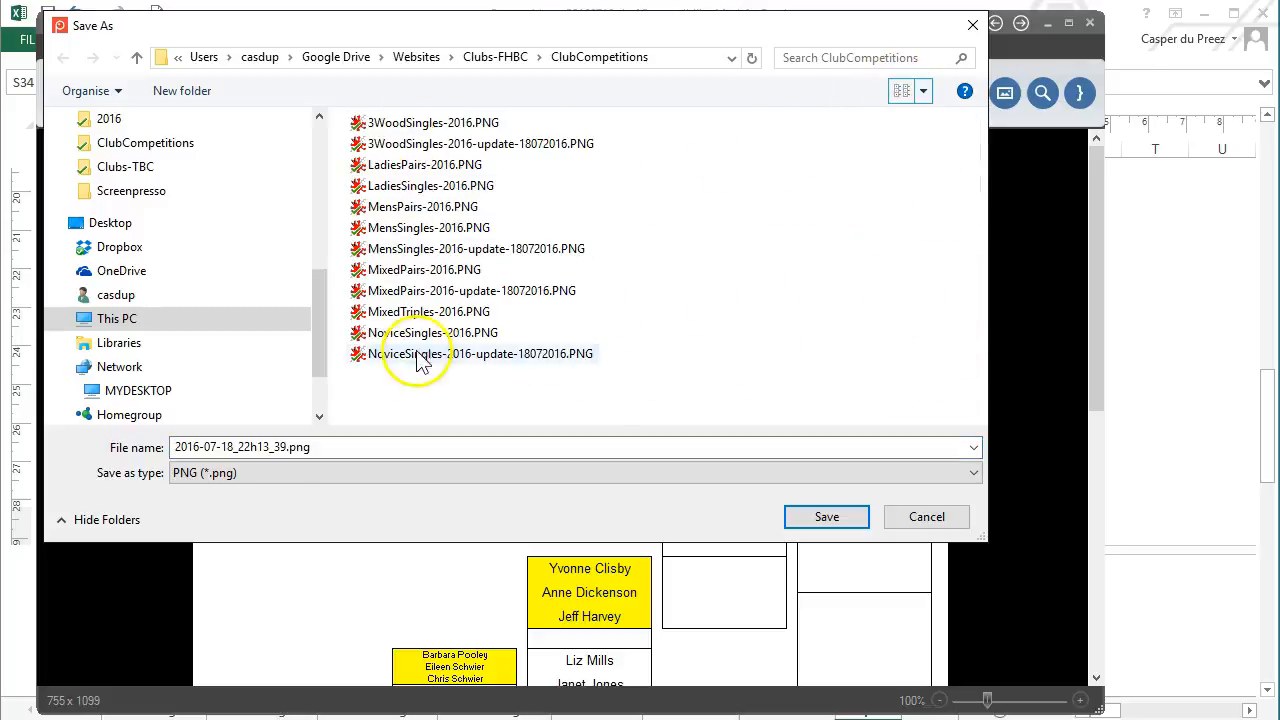
left_click_drag(656, 23, 767, 281)
left_click_drag(525, 286, 501, 81)
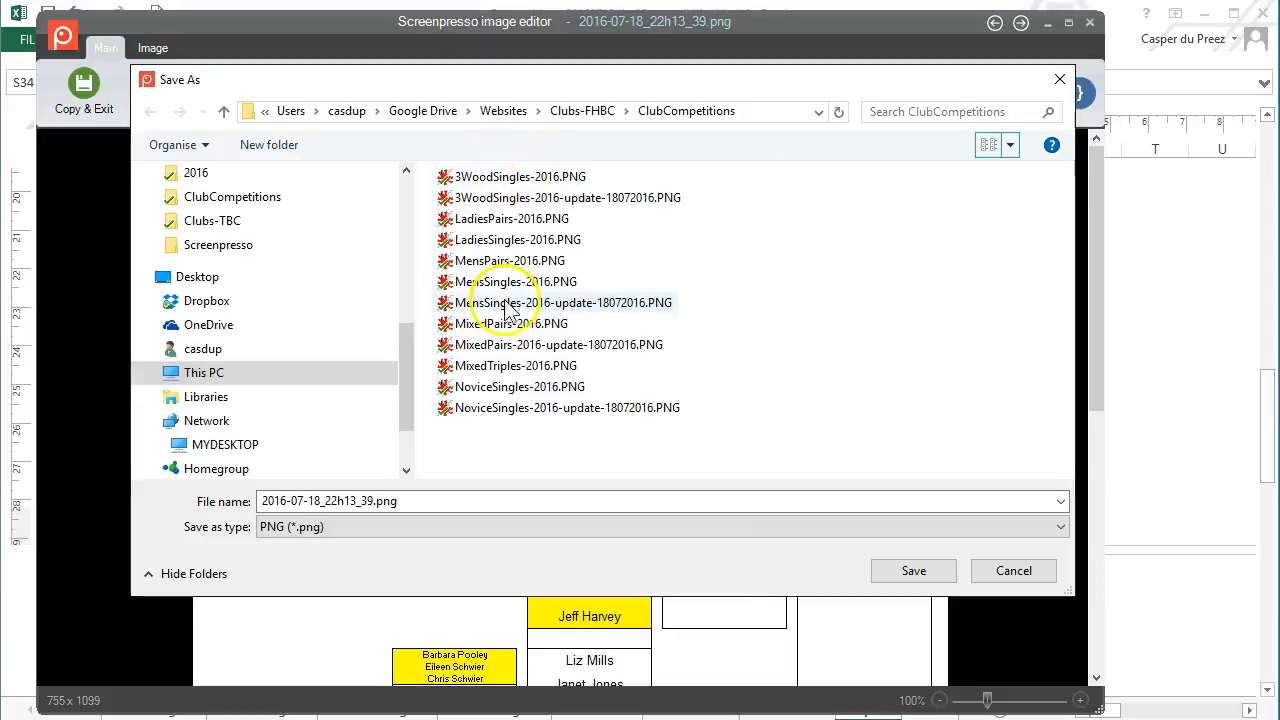
left_click(490, 371)
double_click(358, 501)
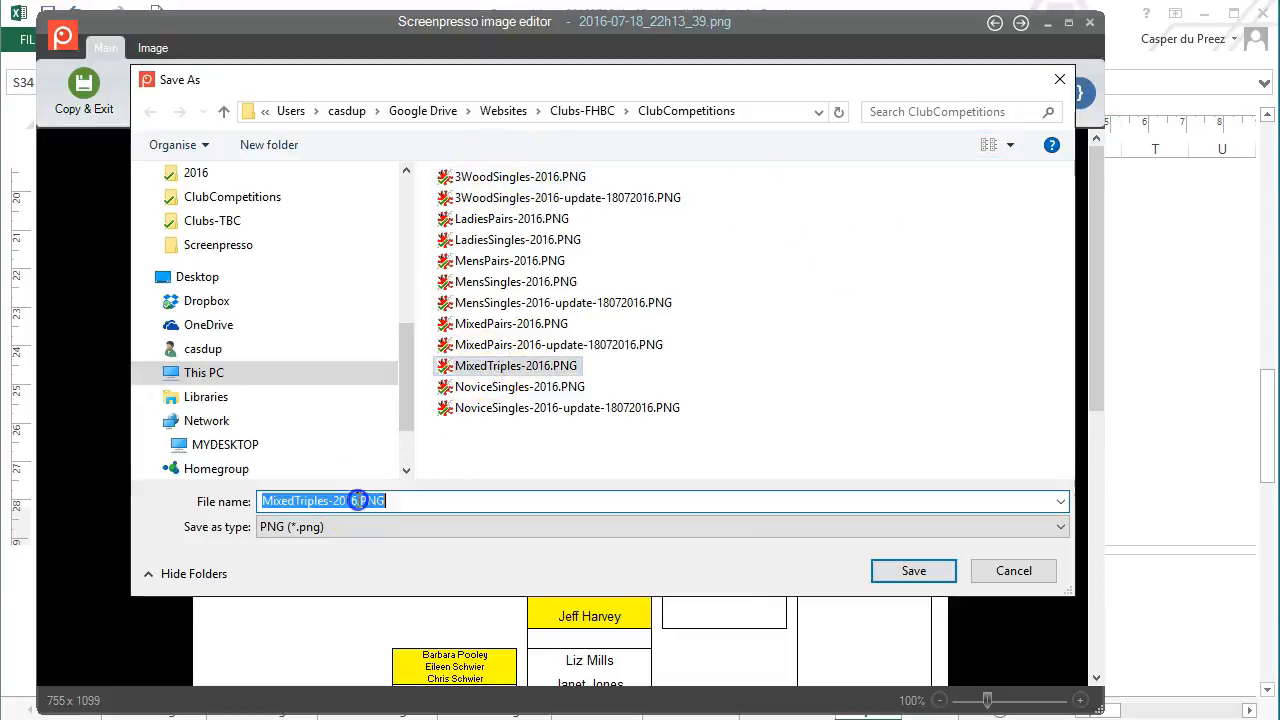
type("-update-18072016")
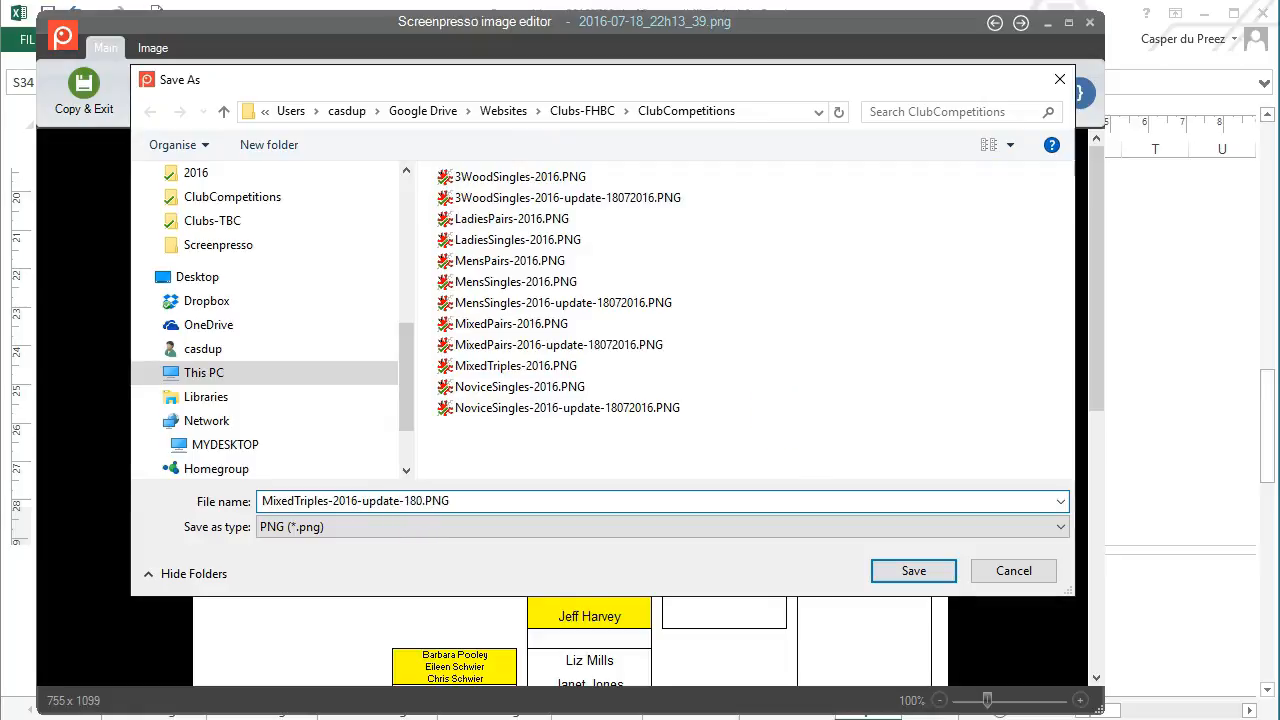
left_click(913, 571)
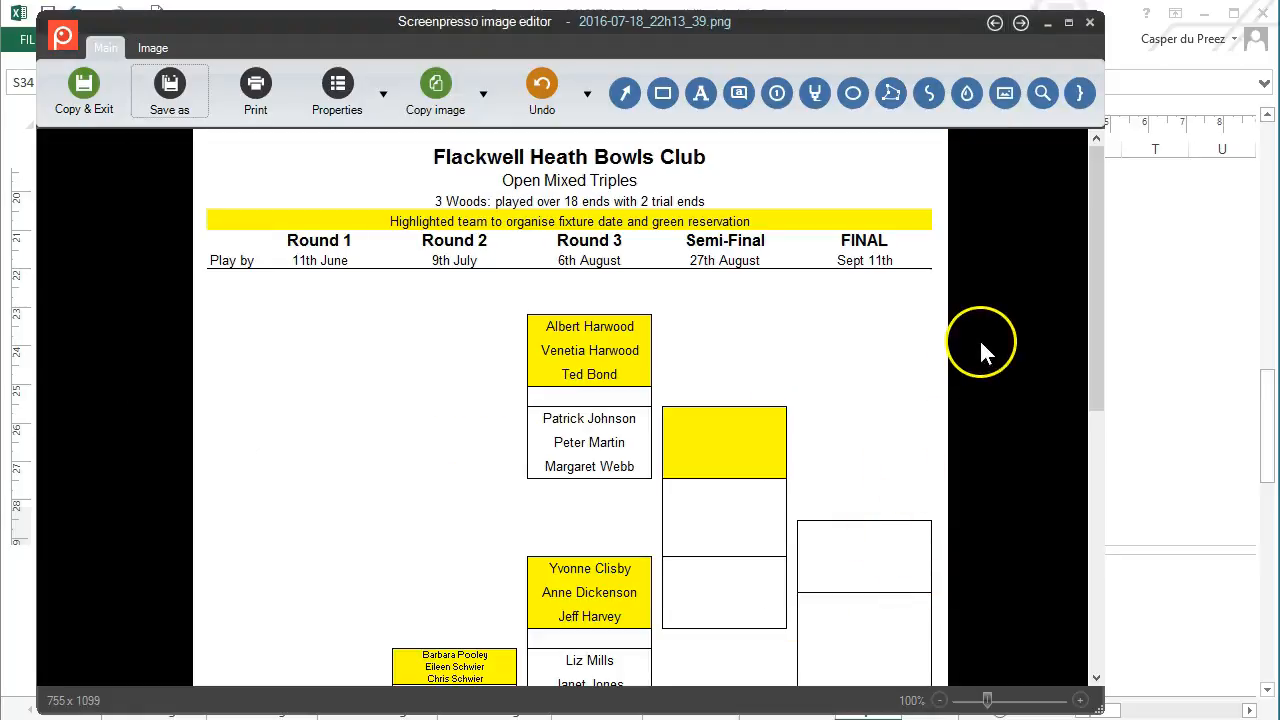
Close the image editor keeping the modifications, and switch to the Blank sheet
left_click(1092, 25)
left_click(260, 464)
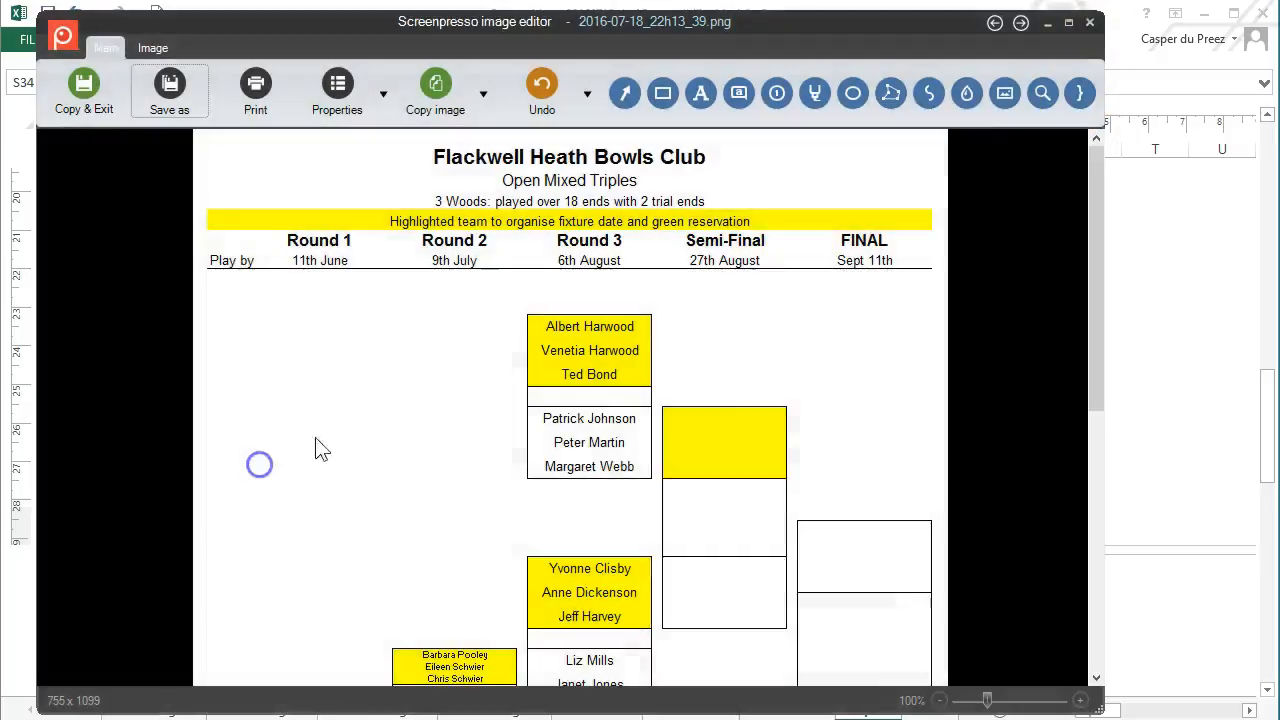
left_click(930, 709)
Return to the Triples sheet and bring up the club website's Club Competitions list
left_click(867, 709)
left_click(712, 594)
left_click(1076, 244)
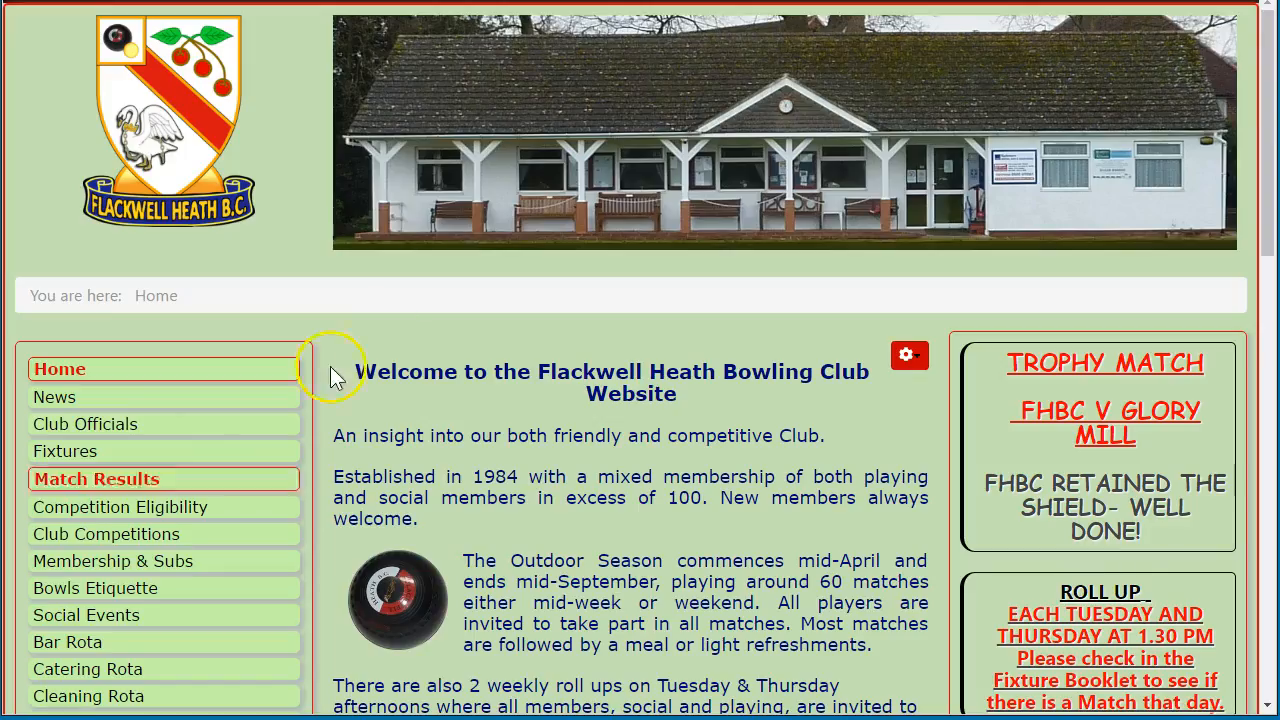
scroll(330, 287, "down", 5)
scroll(322, 397, "down", 6)
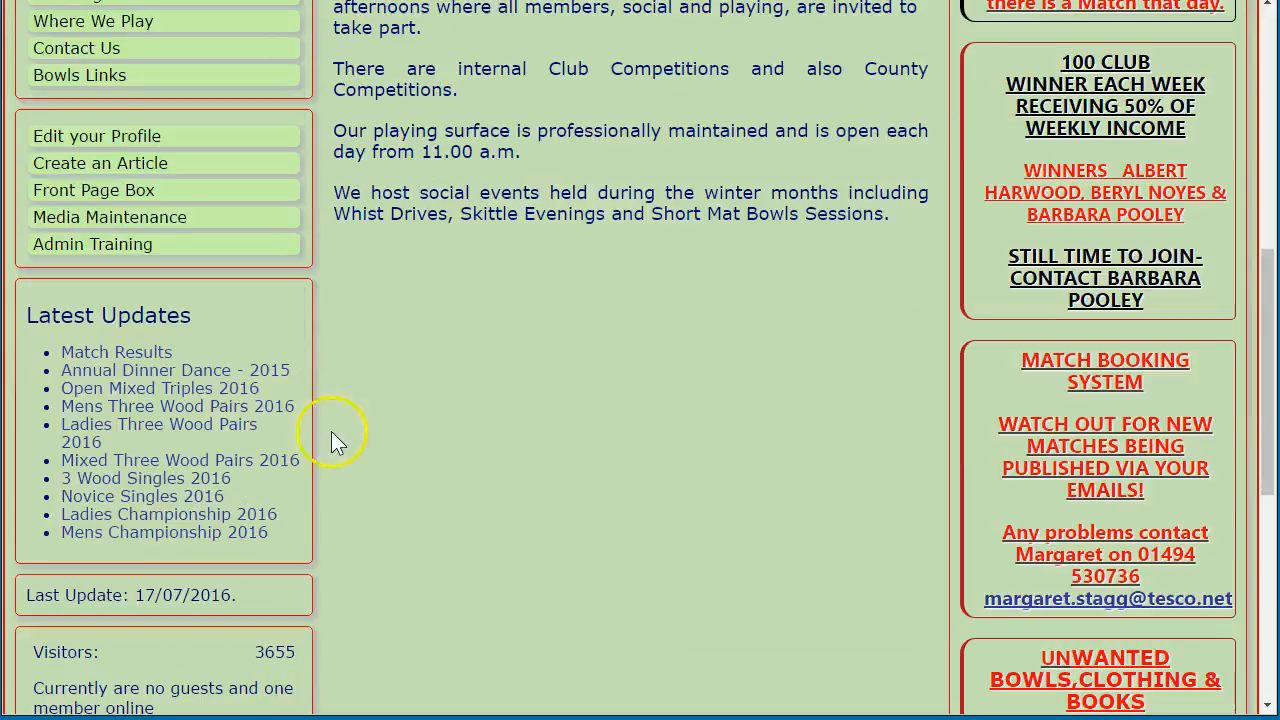
scroll(584, 603, "up", 10)
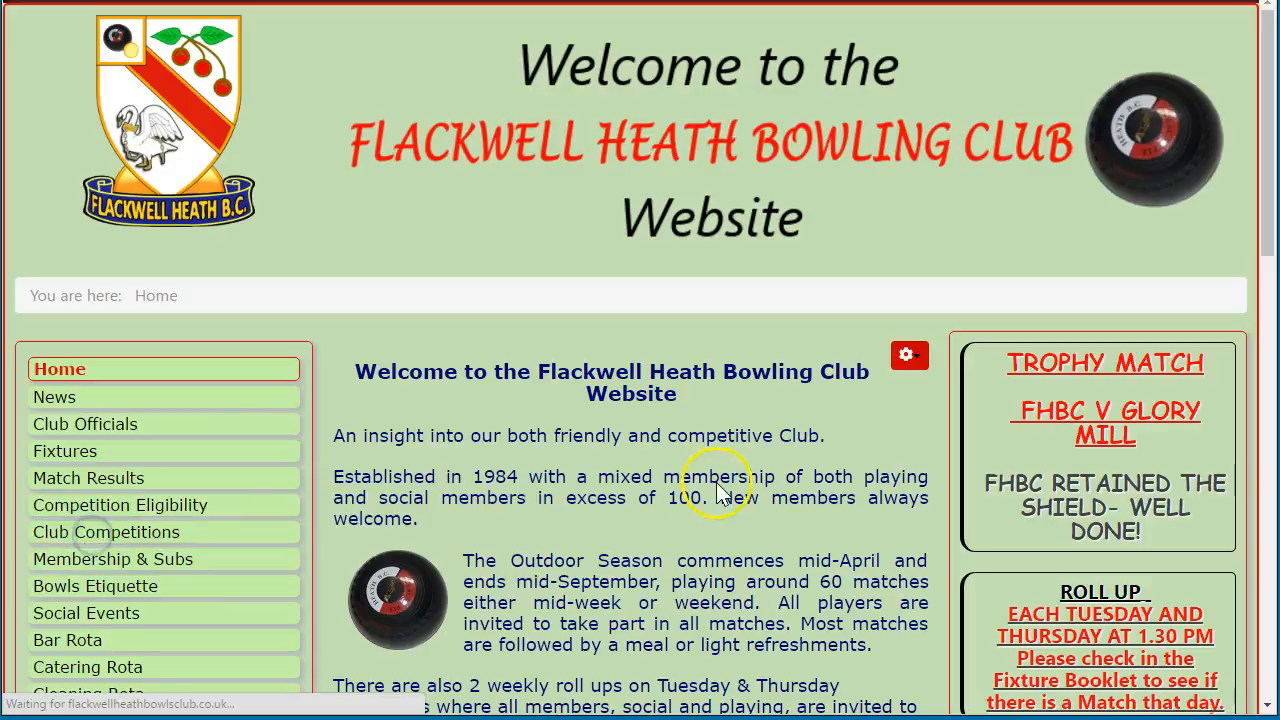
scroll(580, 268, "down", 1)
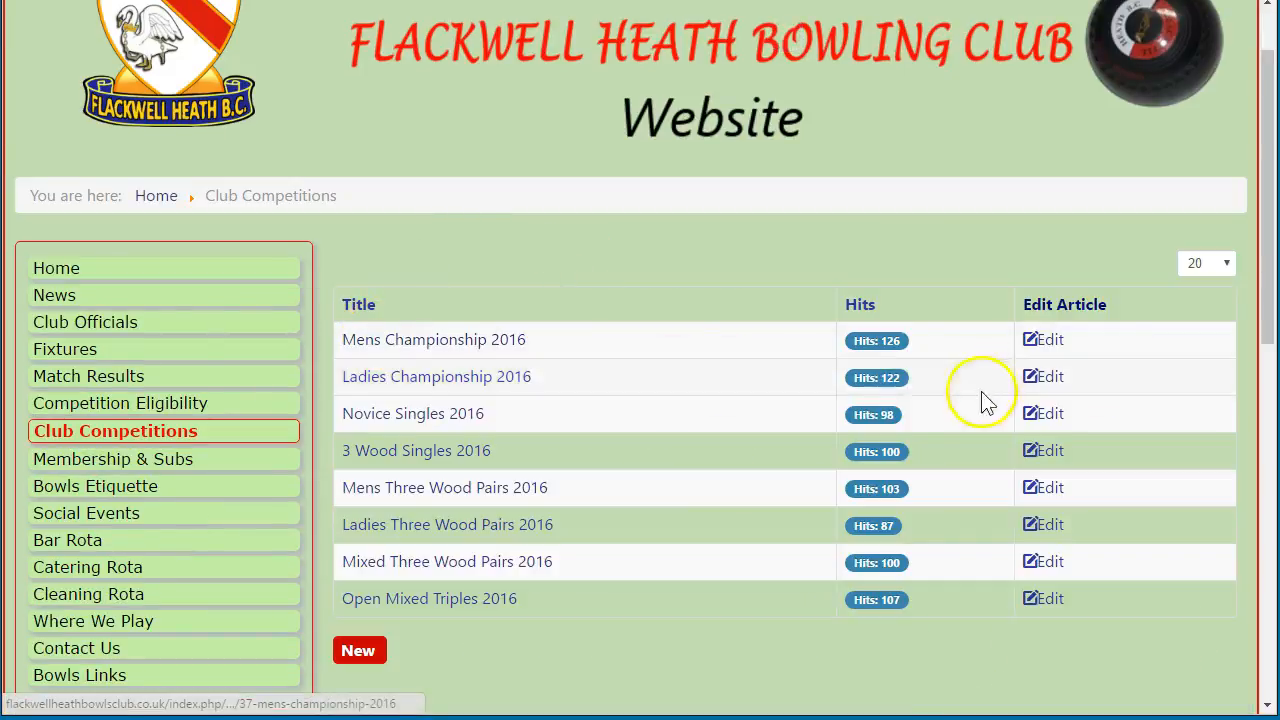
Open Mens Championship 2016 for editing and focus its content showing the bracket table
left_click(1048, 340)
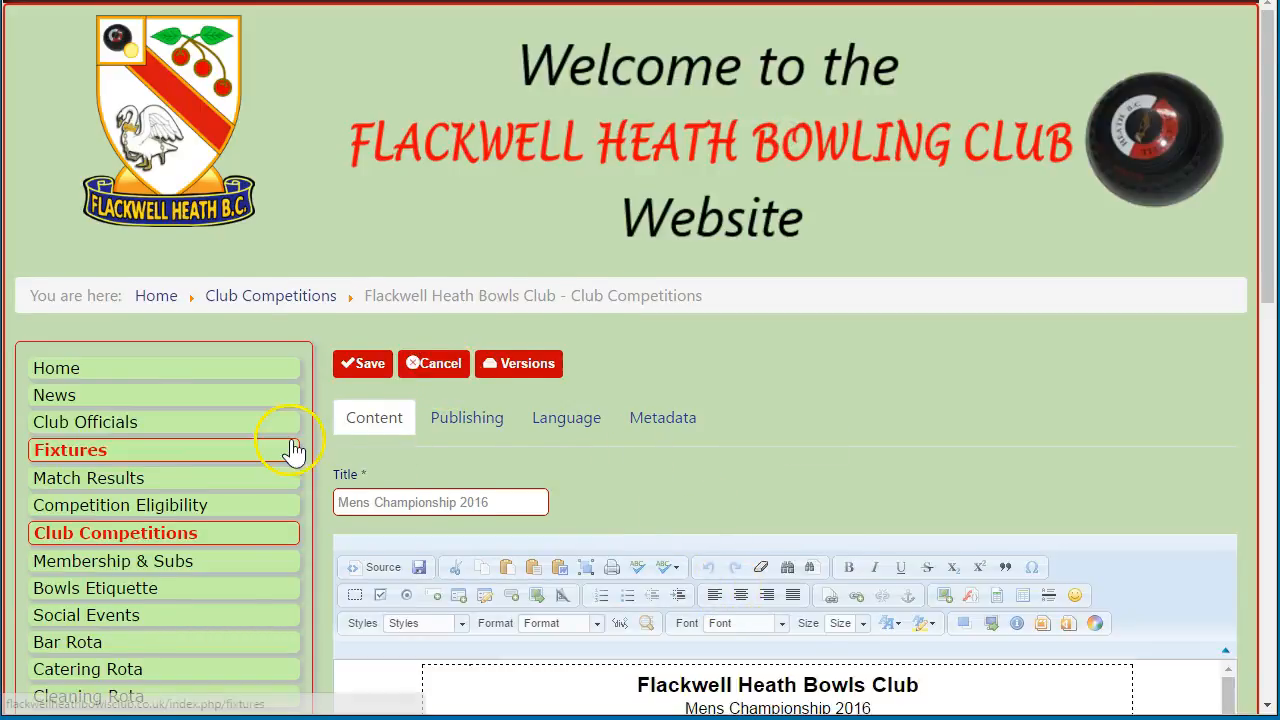
scroll(294, 466, "down", 5)
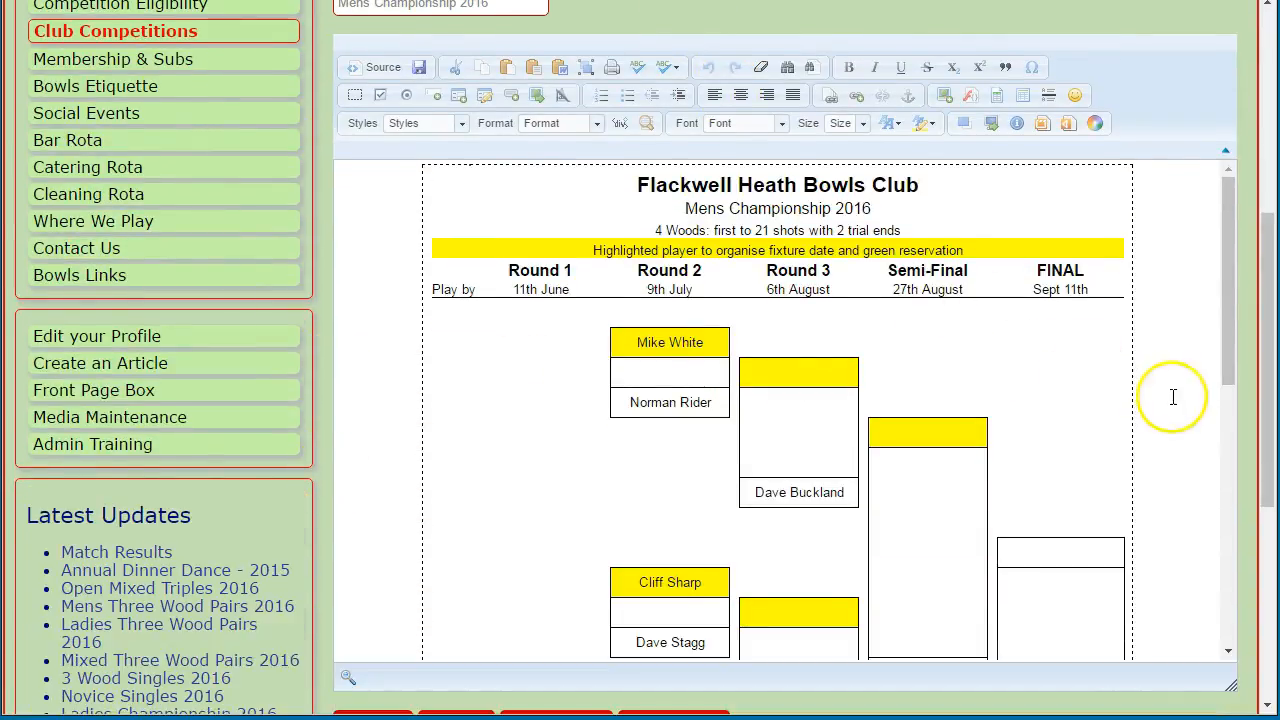
left_click(1173, 397)
scroll(1188, 376, "up", 2)
scroll(1237, 357, "down", 2)
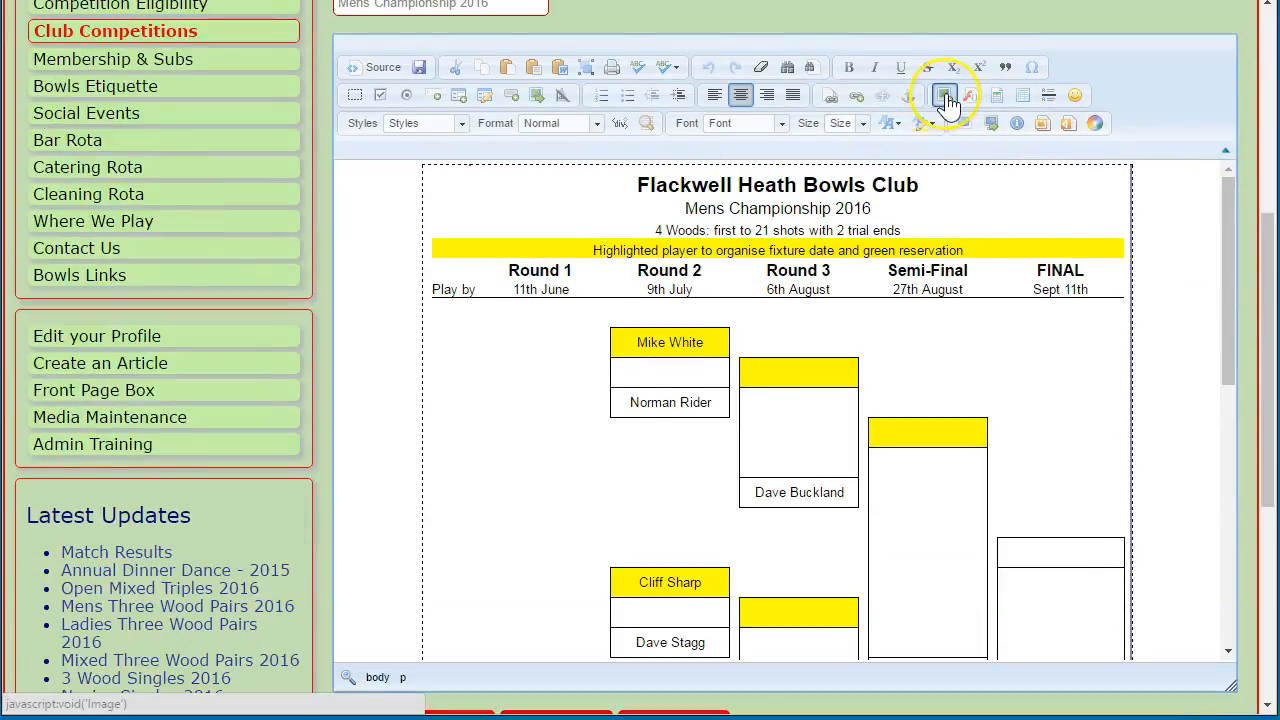
Browse the server images from the article editor and open the ClubCompetitions folder
left_click(945, 97)
left_click(791, 229)
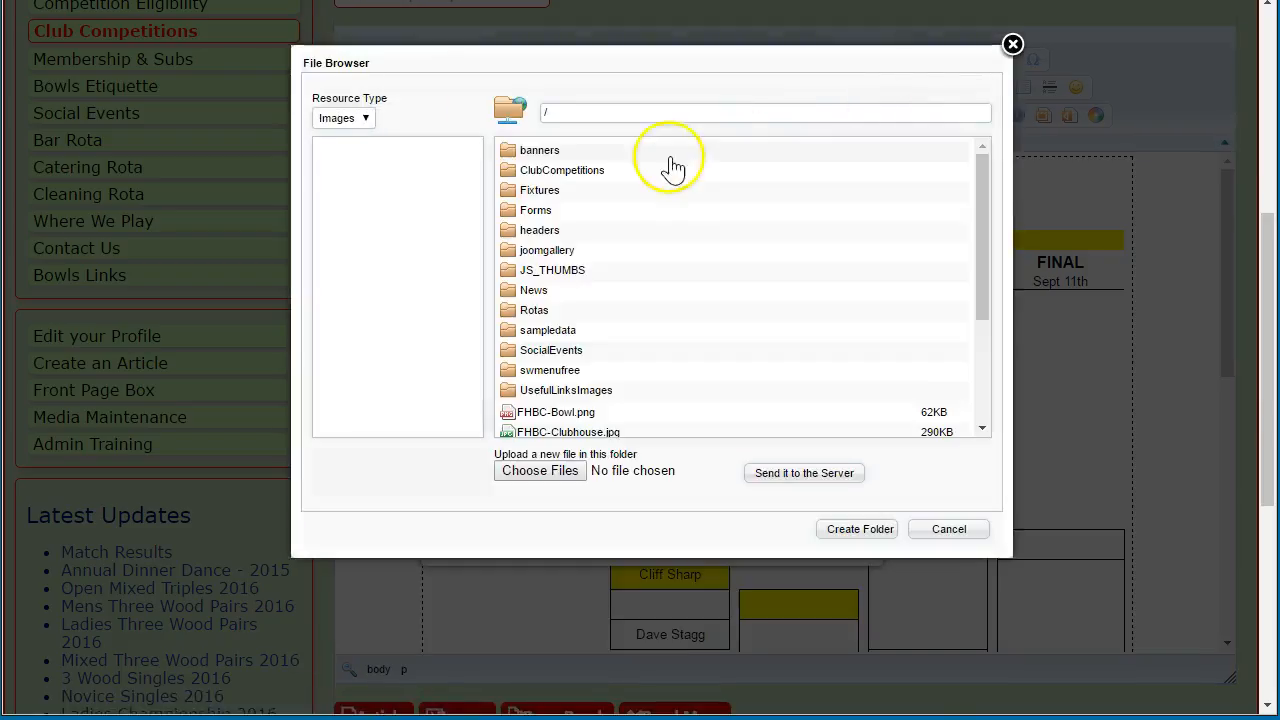
double_click(562, 172)
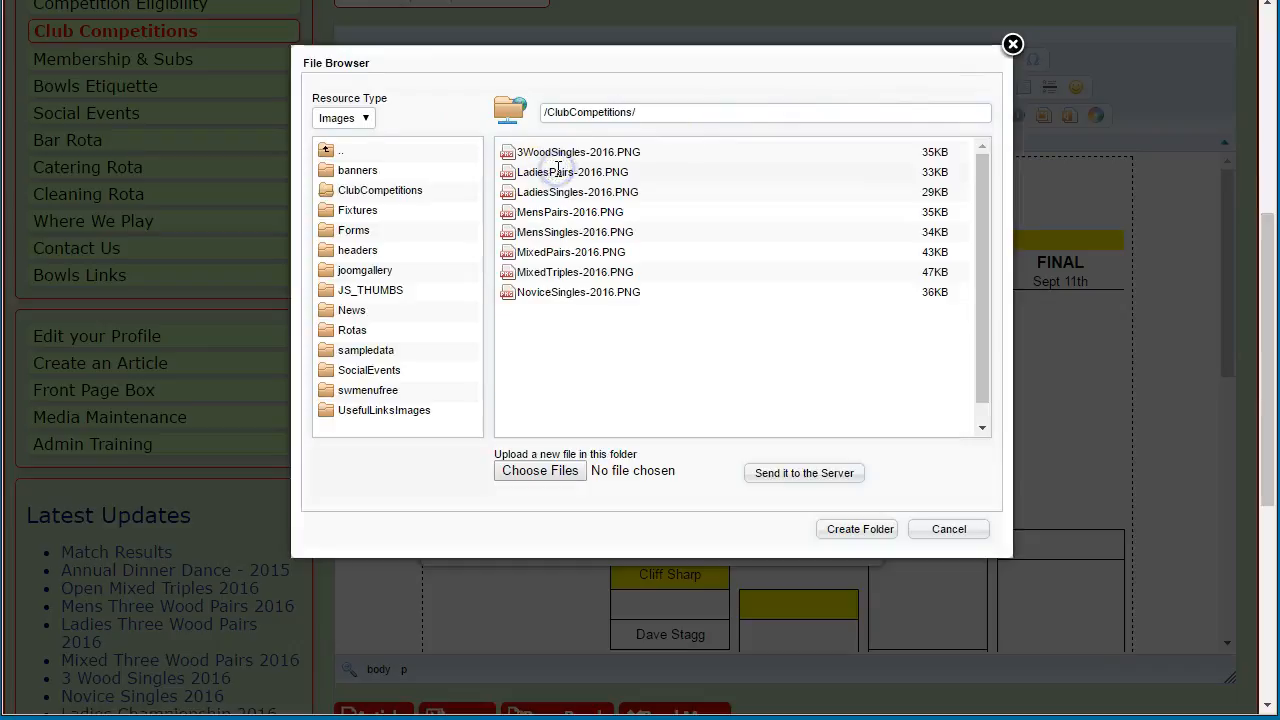
Pick files from the local Clubs-FHBC\ClubCompetitions folder, in details view sorted newest first
left_click(540, 471)
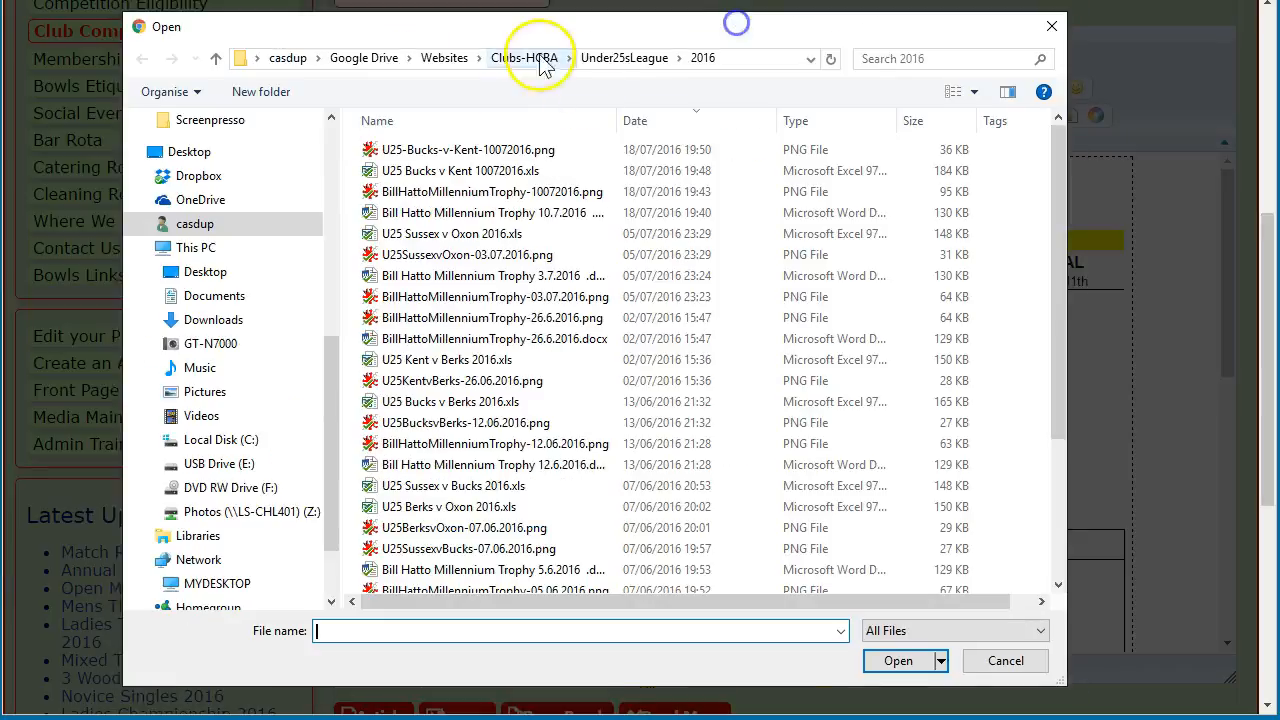
left_click(444, 58)
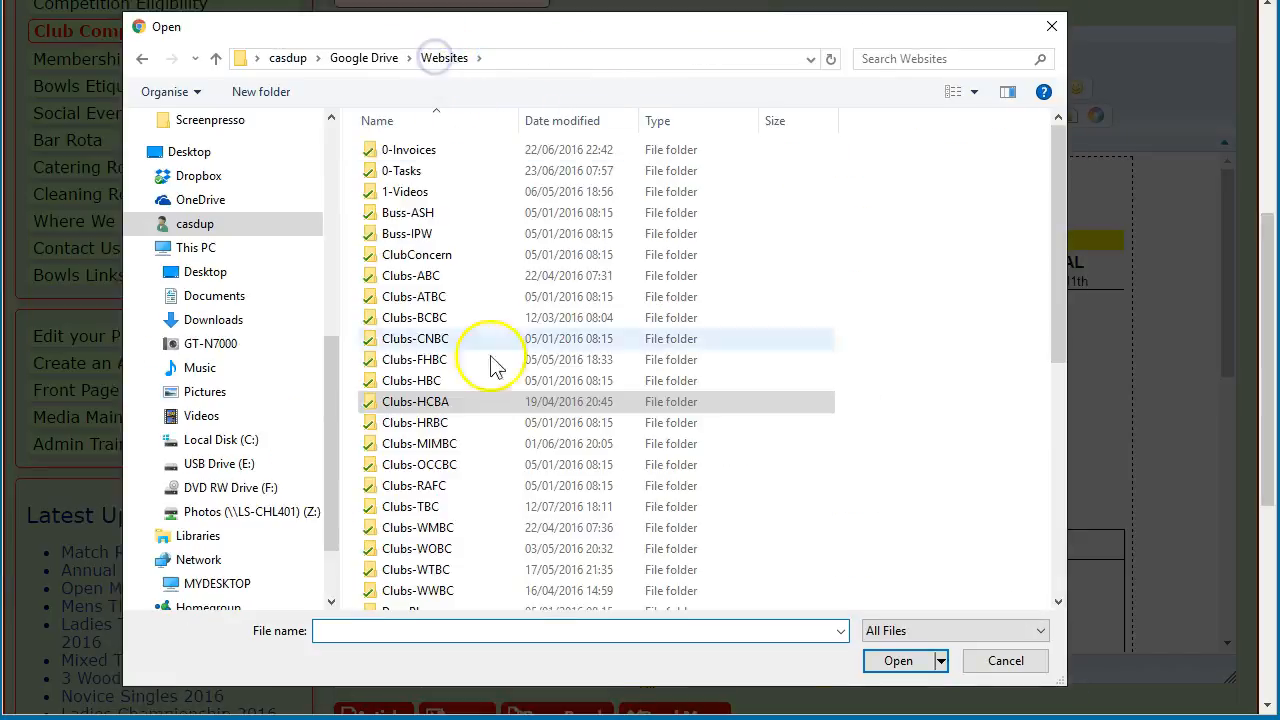
left_click(397, 360)
double_click(397, 360)
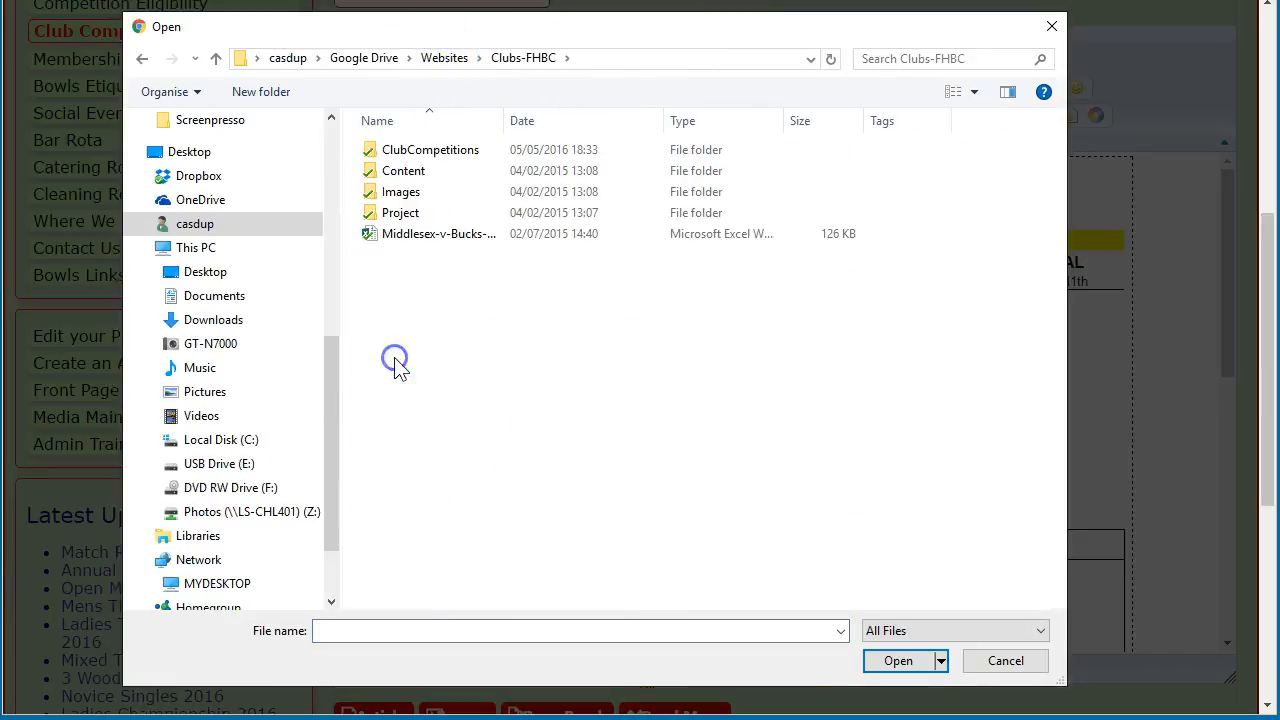
double_click(400, 149)
left_click(952, 91)
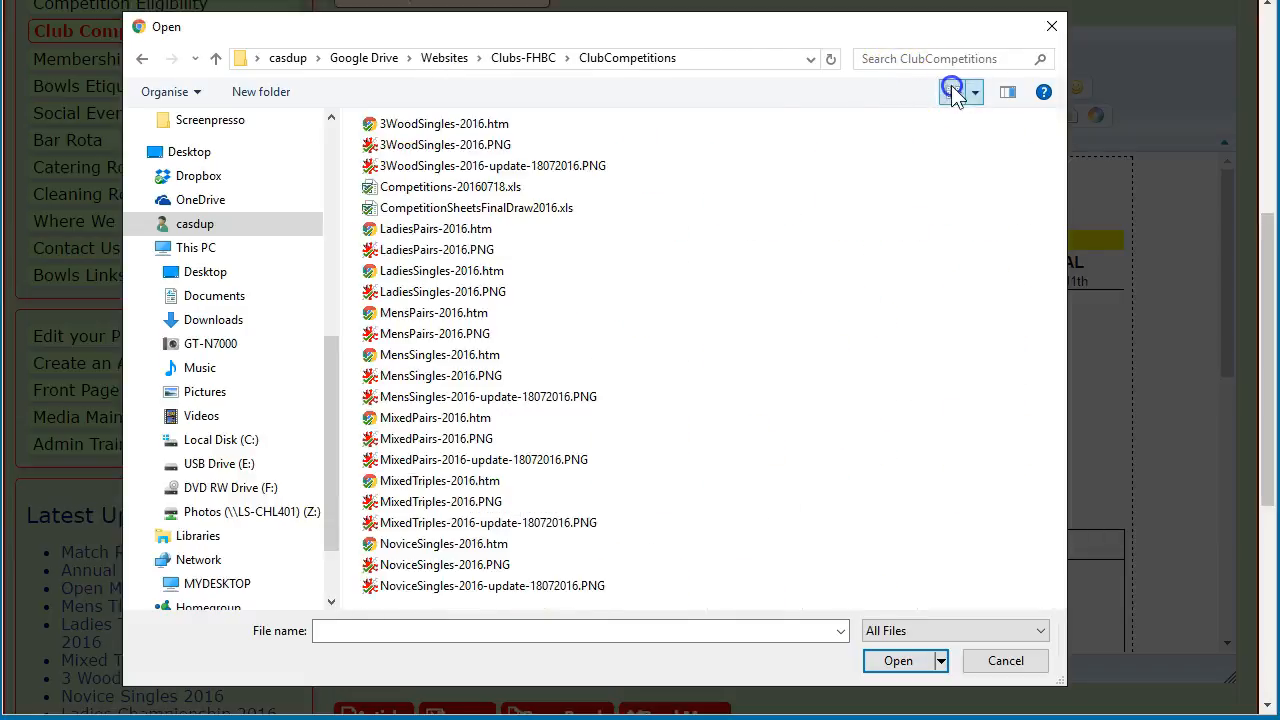
left_click(952, 91)
double_click(507, 120)
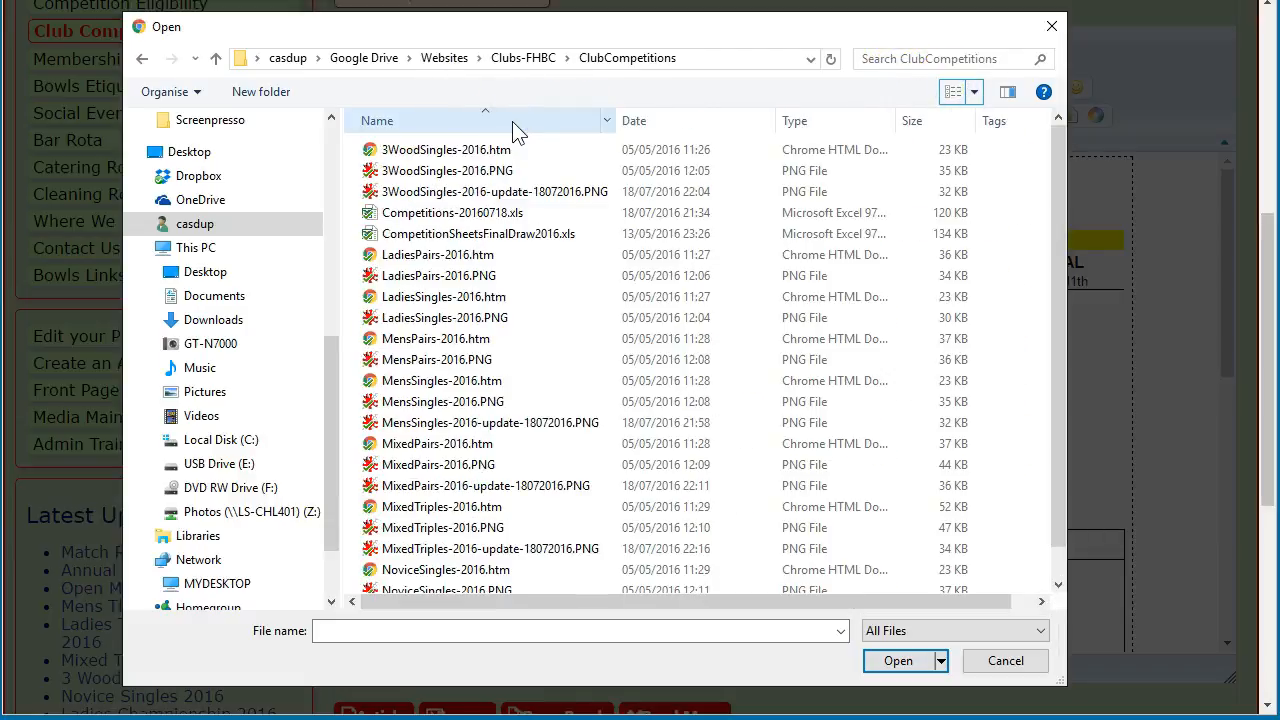
left_click(648, 124)
Upload the MixedTriples, MixedPairs, NoviceSingles, 3WoodSingles and MensSingles update PNGs to the server
left_click(415, 150)
left_click(413, 171, "ctrl")
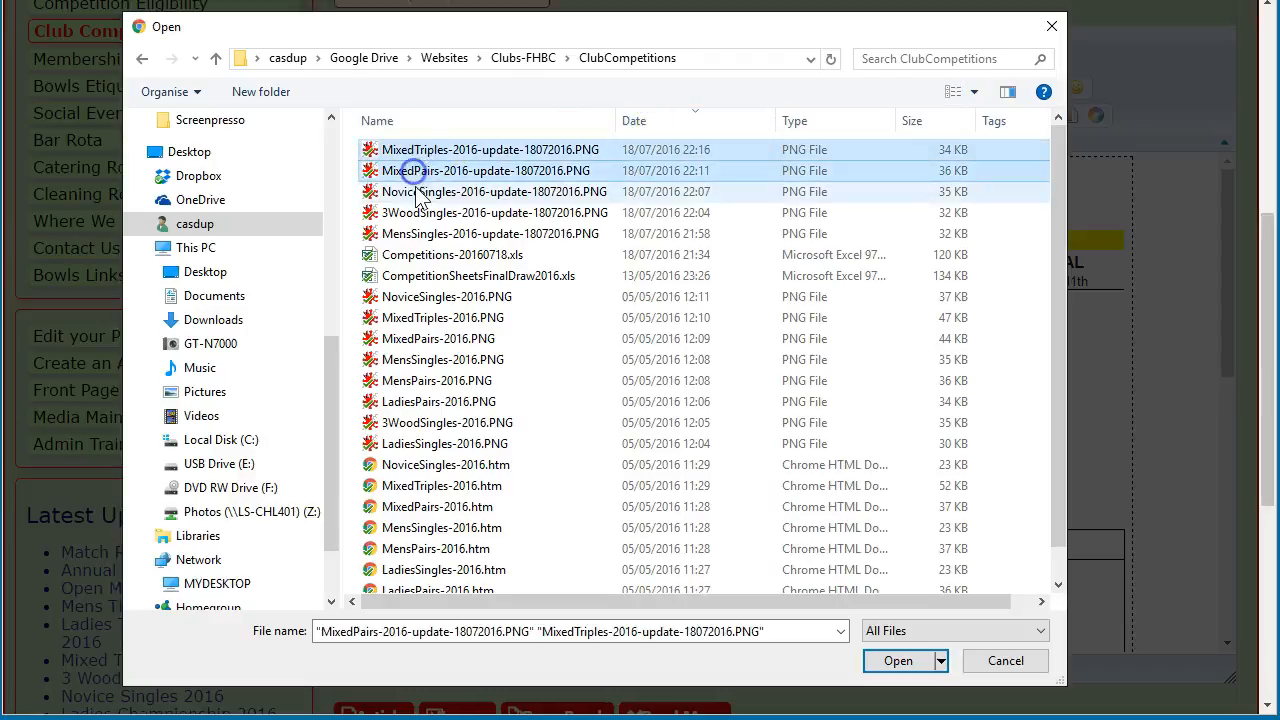
left_click(418, 192, "ctrl")
left_click(421, 212, "ctrl")
left_click(423, 233, "ctrl")
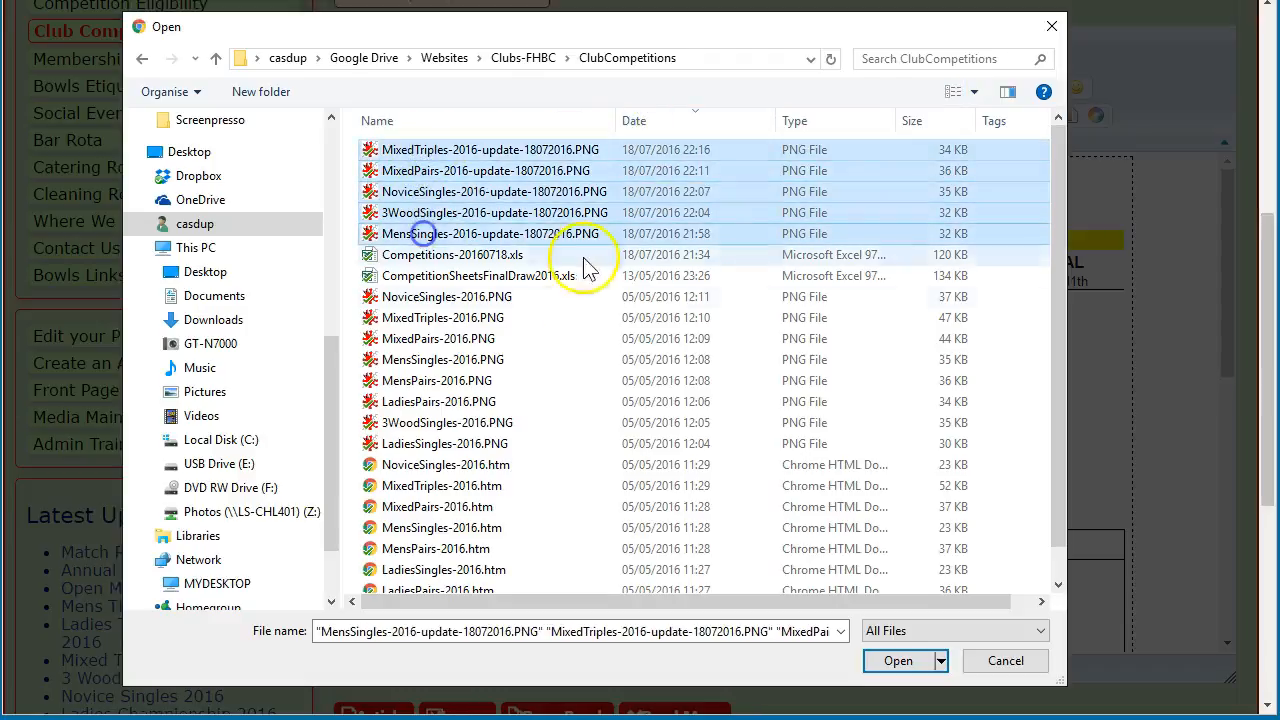
left_click(898, 661)
left_click(820, 476)
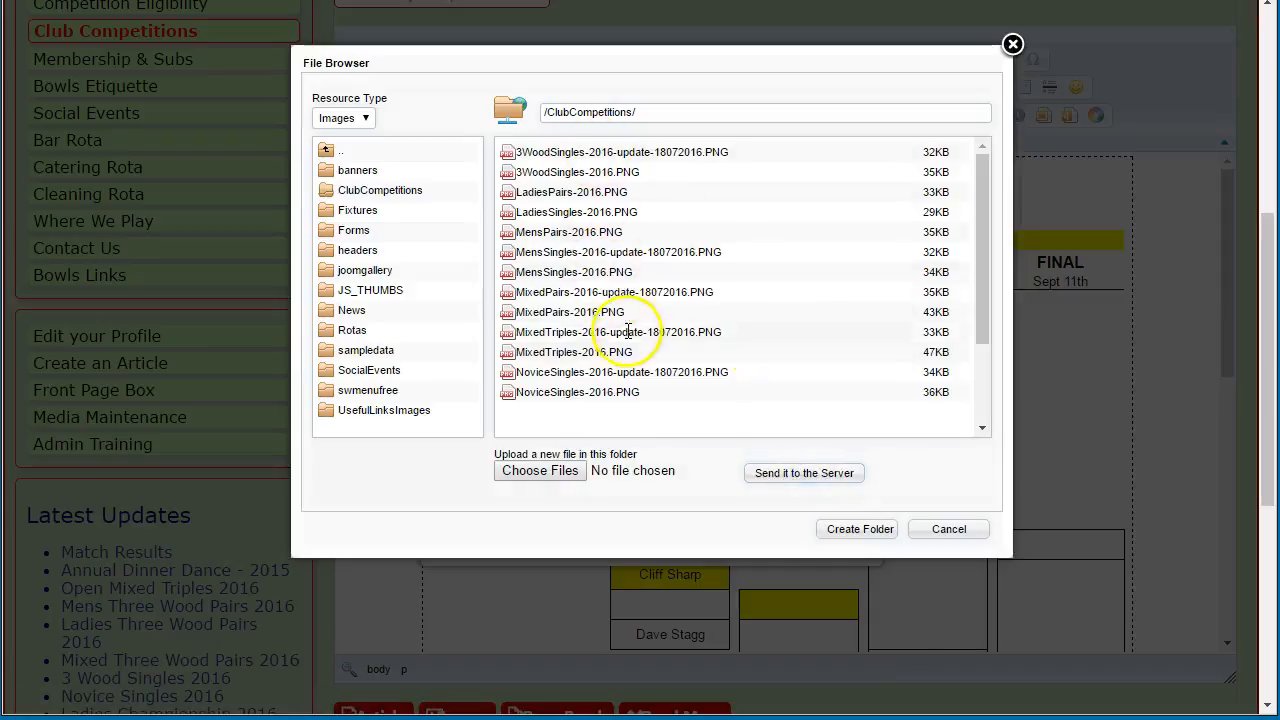
Close the server image browser and delete the old bracket table from the article
left_click(945, 530)
left_click(724, 66)
left_click(1172, 305)
key("BackSpace")
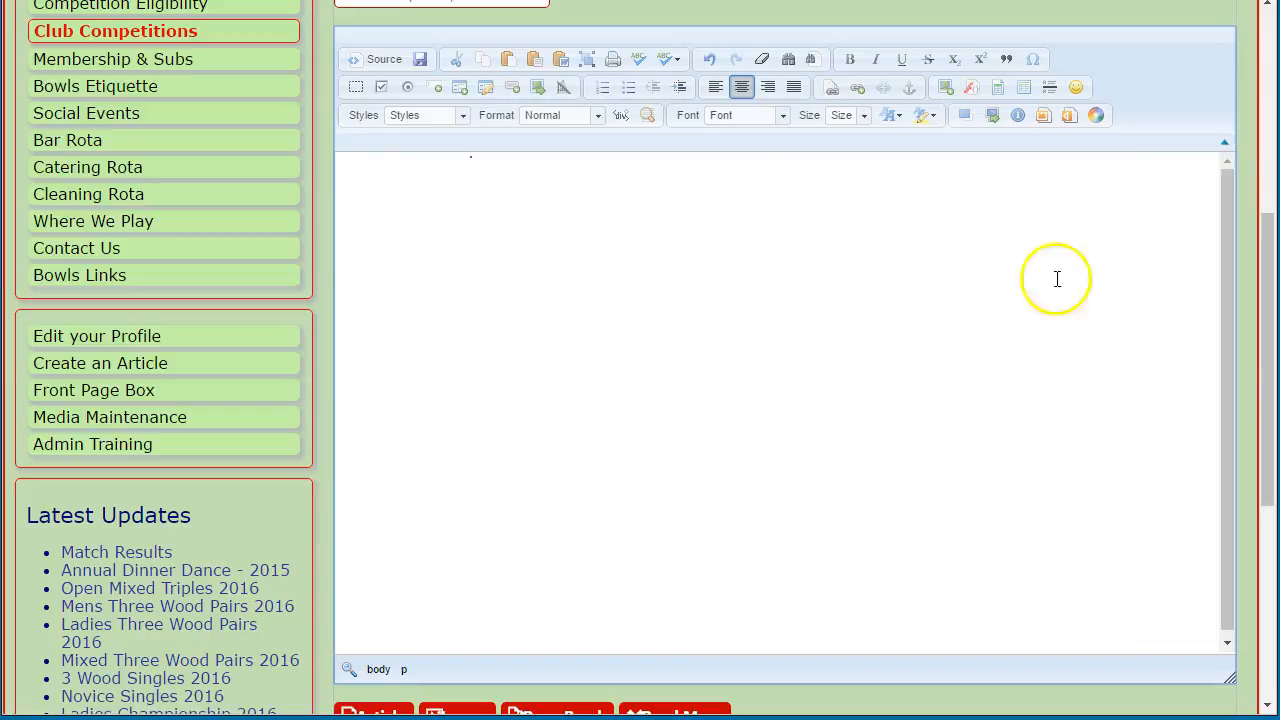
Insert MensSingles-2016-update-18072016.PNG into the article and save Mens Championship 2016
left_click(946, 88)
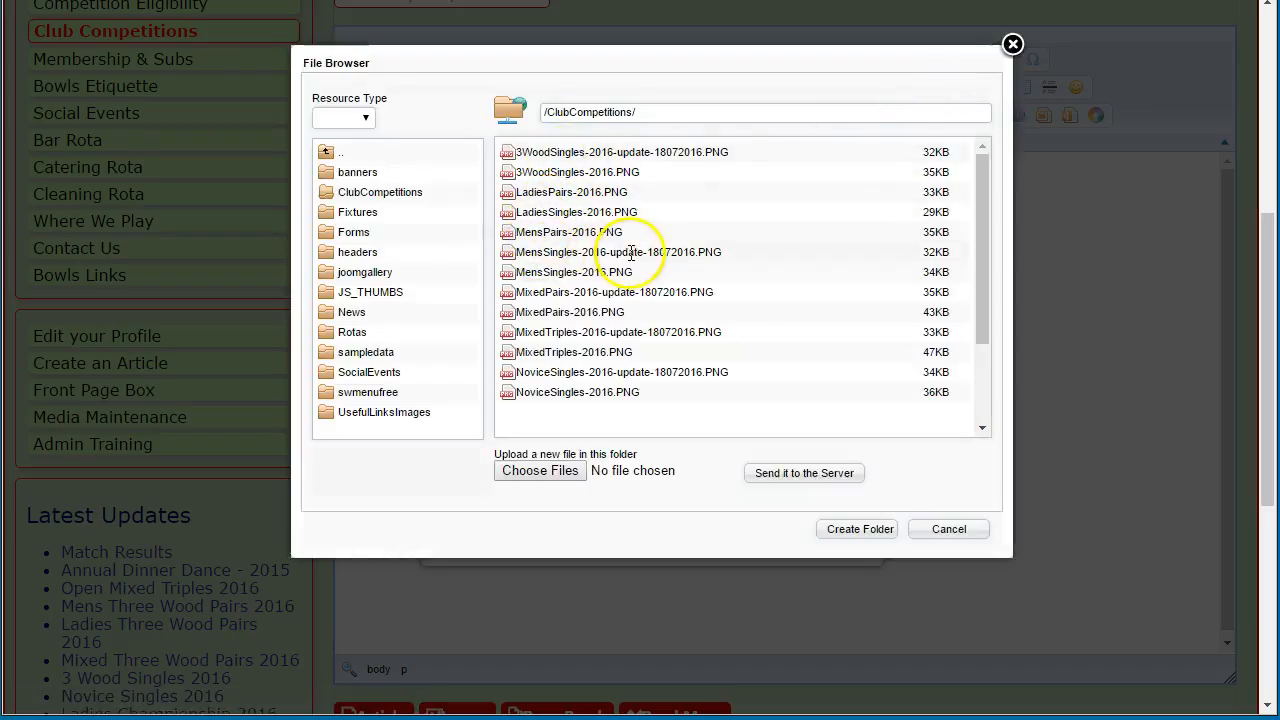
left_click(600, 258)
left_click(720, 535)
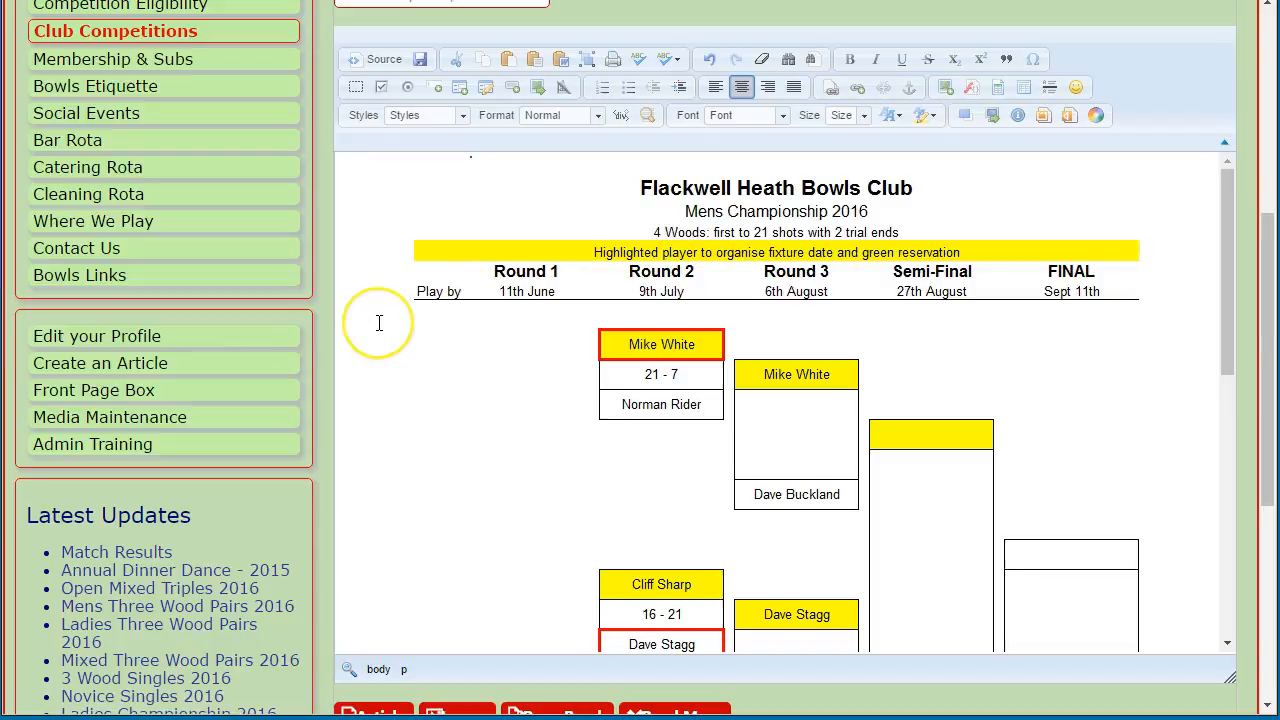
scroll(379, 322, "down", 10)
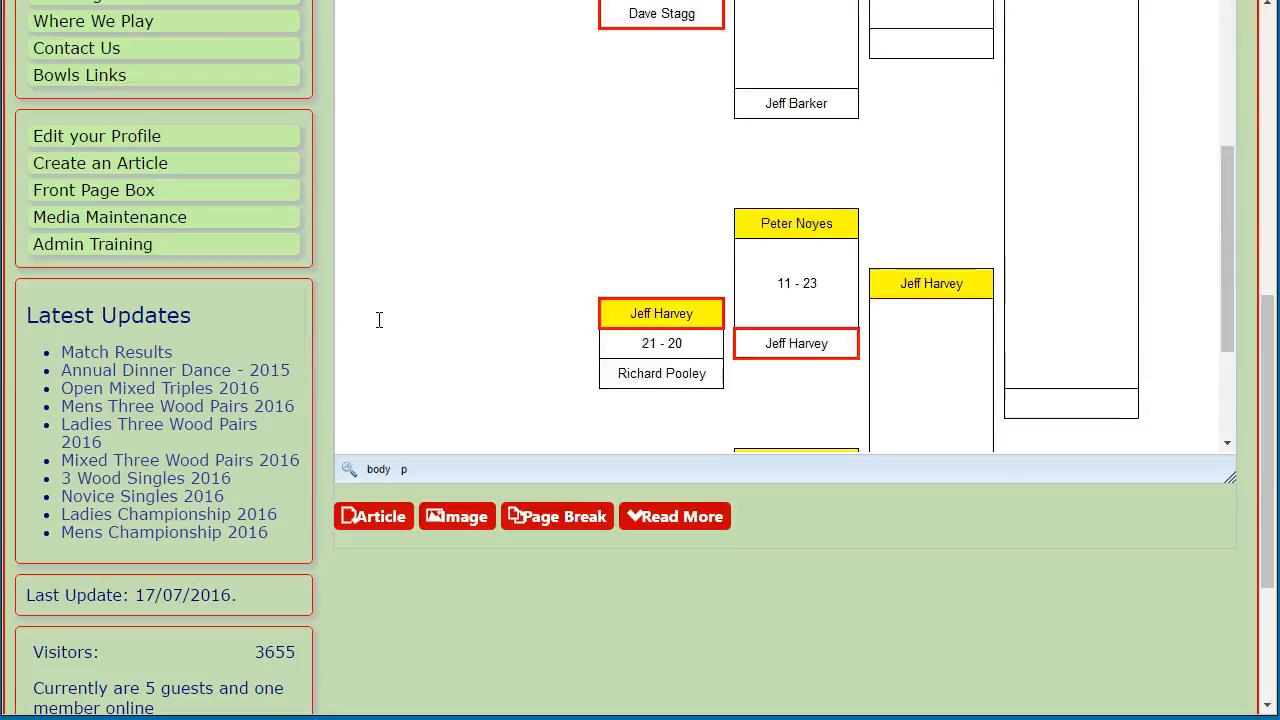
scroll(379, 320, "up", 10)
left_click(355, 312)
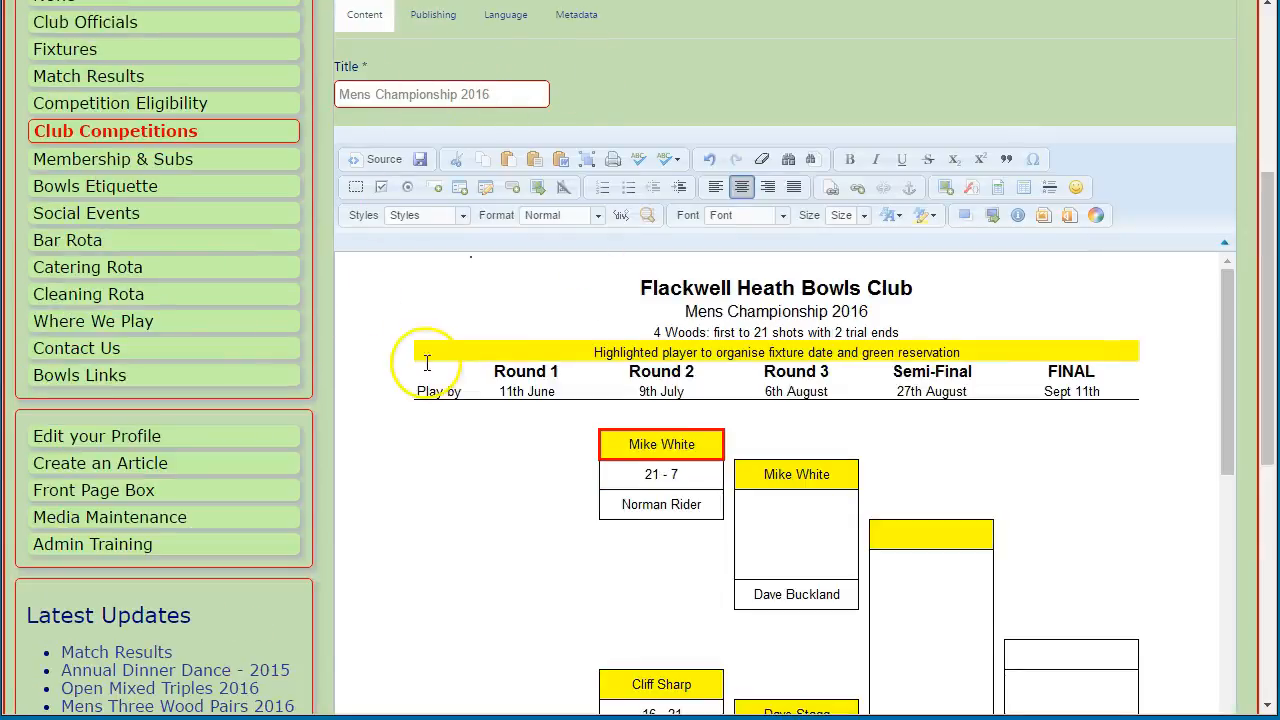
scroll(1243, 350, "up", 1)
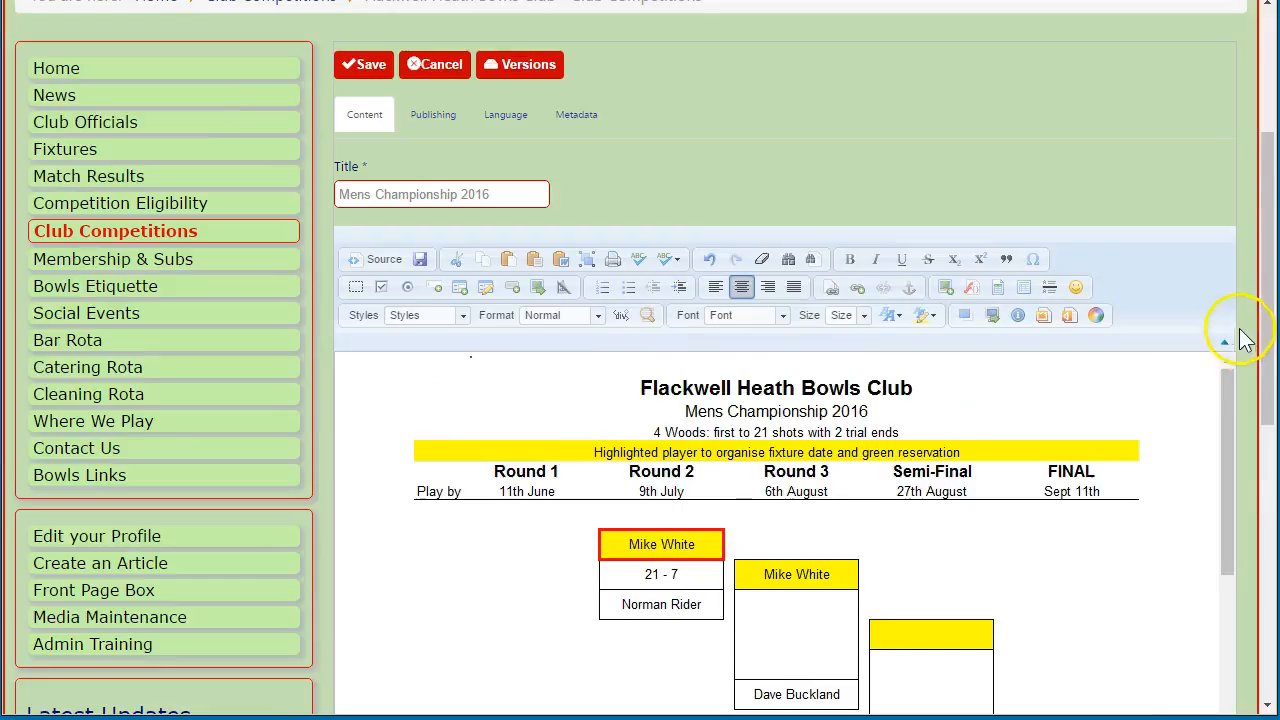
left_click(366, 72)
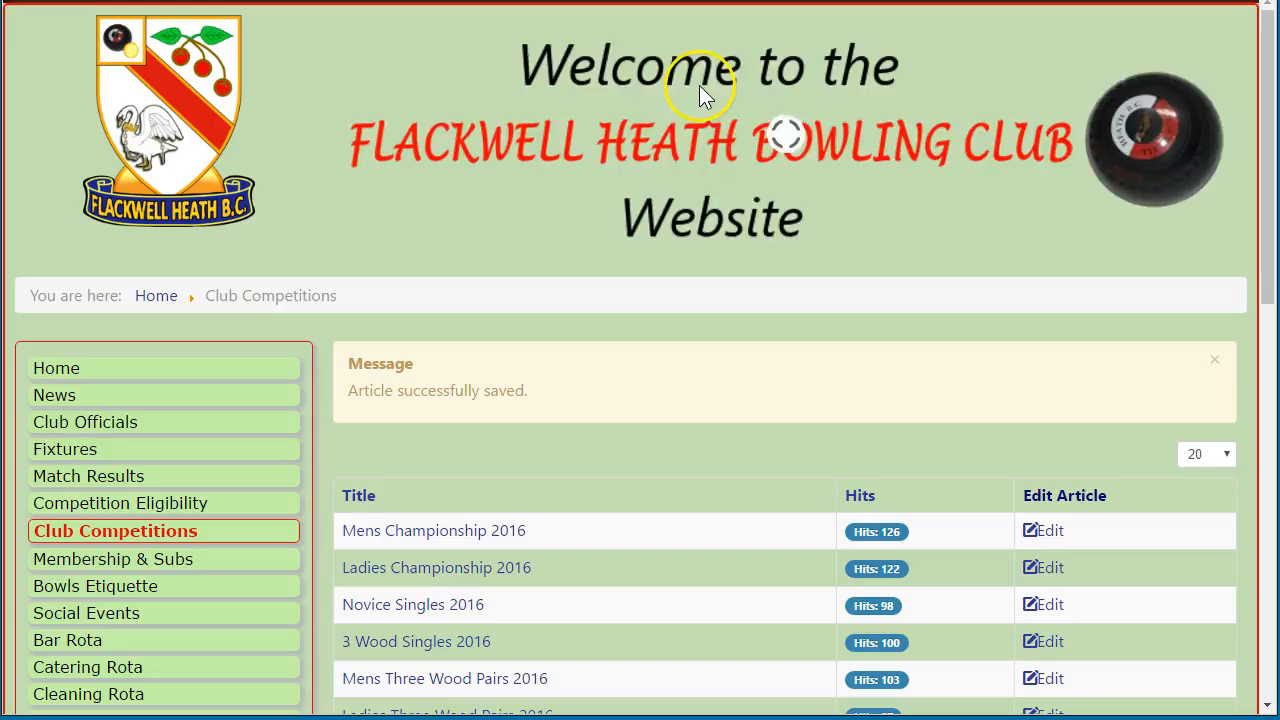
Dismiss the saved message, check the Mens Championship 2016 page, and return to Club Competitions
left_click(1214, 361)
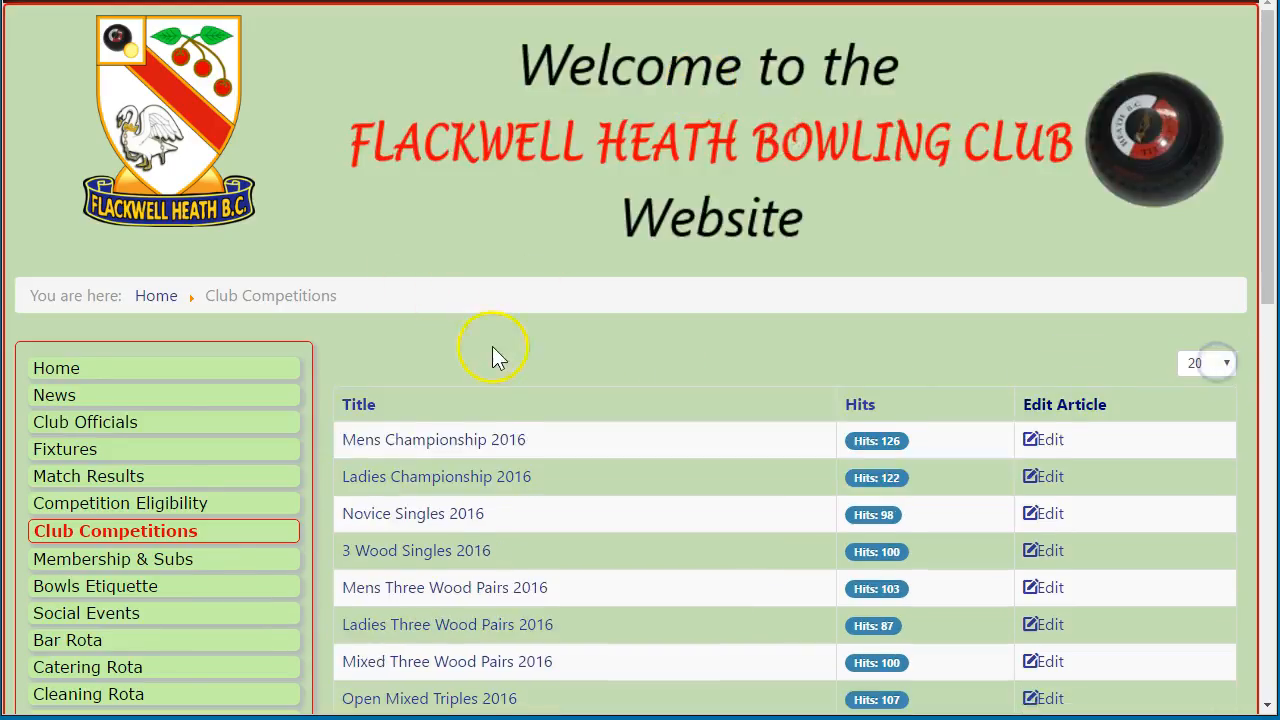
scroll(497, 355, "down", 1)
left_click(422, 345)
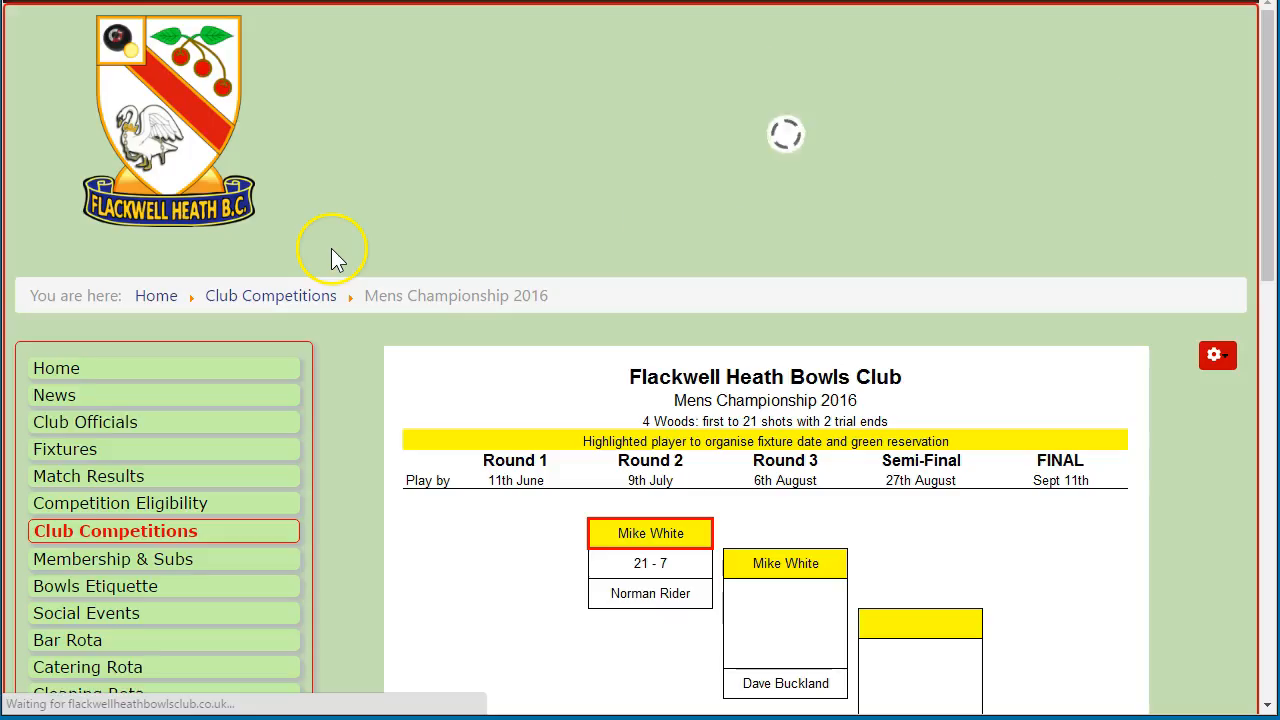
scroll(395, 330, "down", 2)
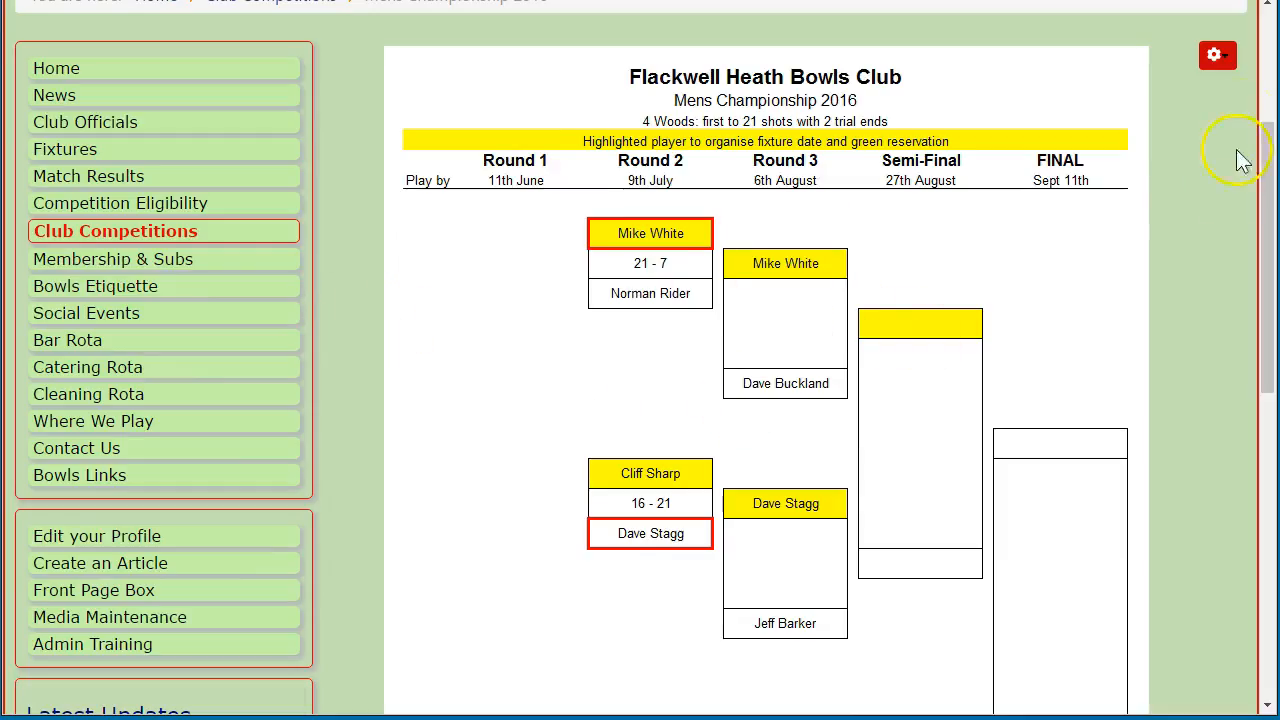
scroll(342, 232, "up", 2)
left_click(262, 194)
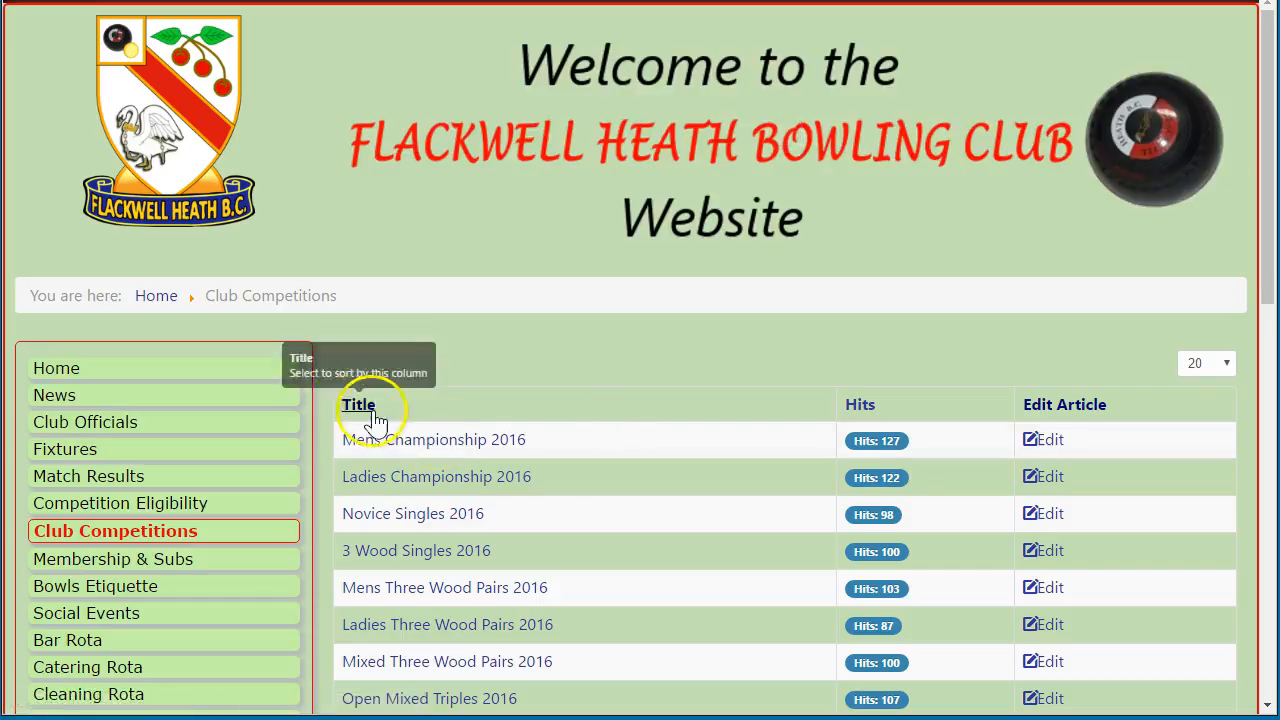
Place the local ClubCompetitions folder window beside the website
scroll(315, 418, "down", 1)
scroll(317, 409, "down", 1)
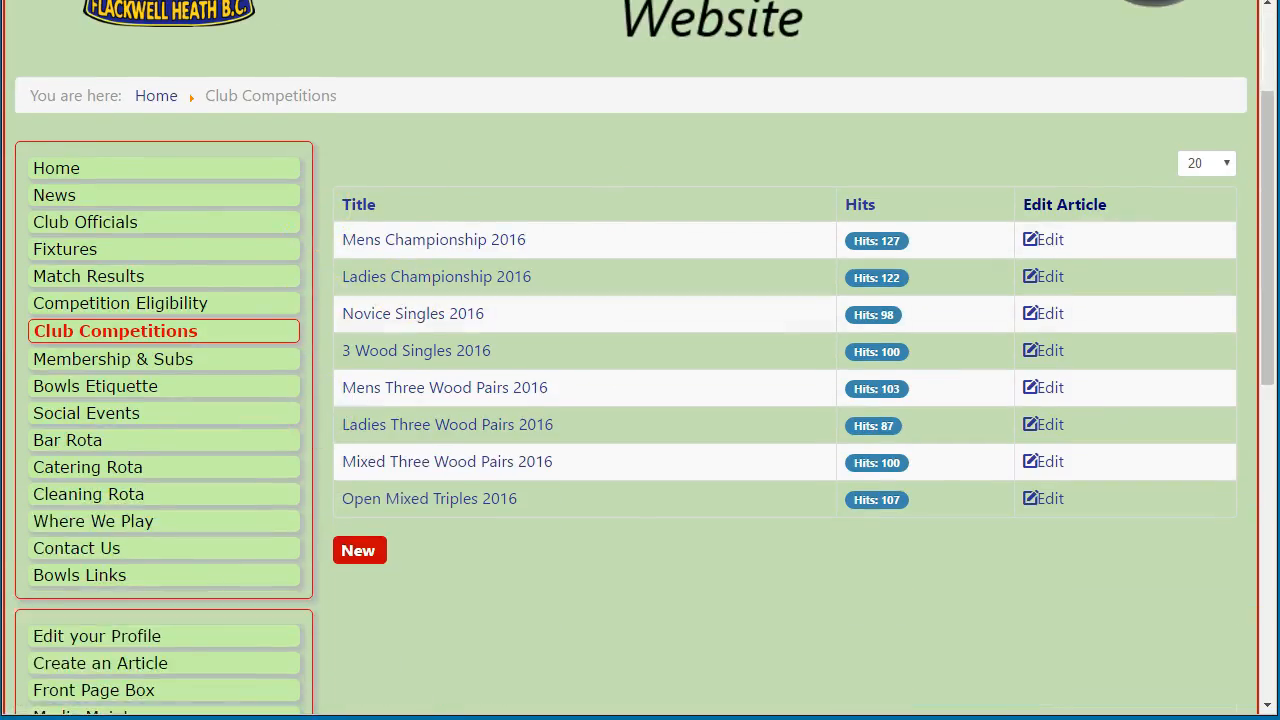
left_click_drag(1279, 80, 1279, 70)
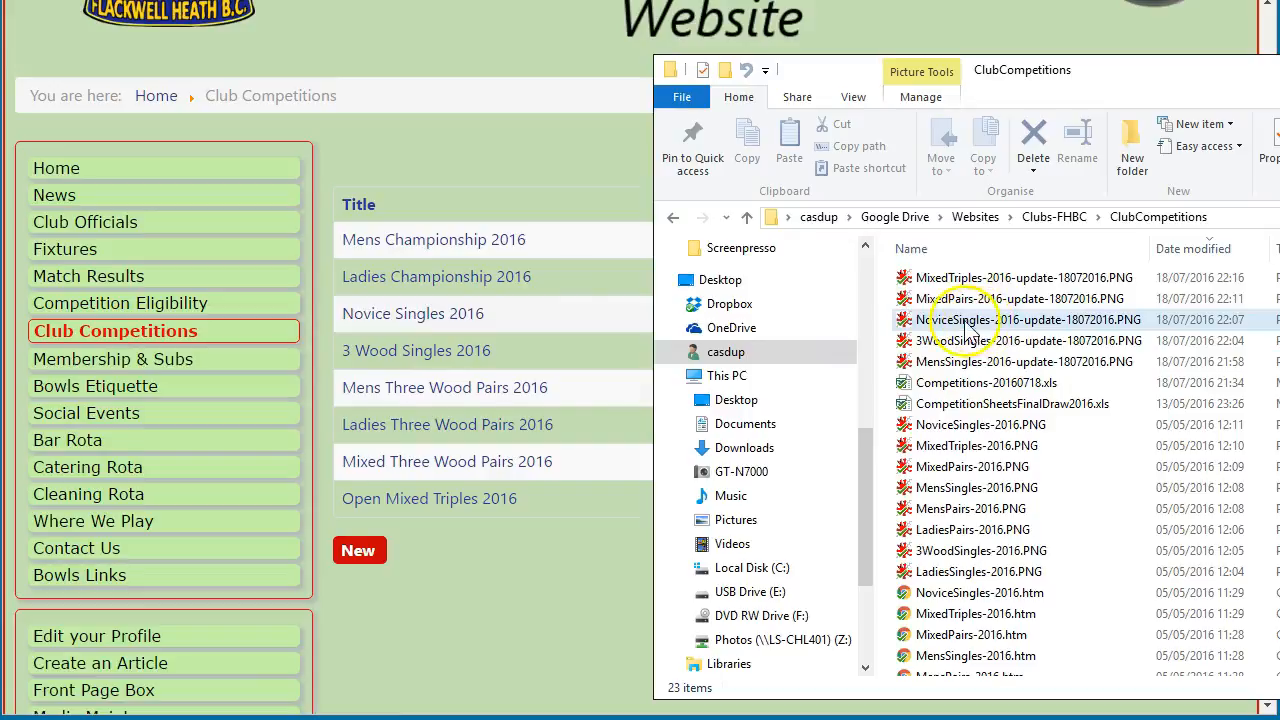
Open Novice Singles 2016 for editing and delete all its old bracket content
left_click(522, 313)
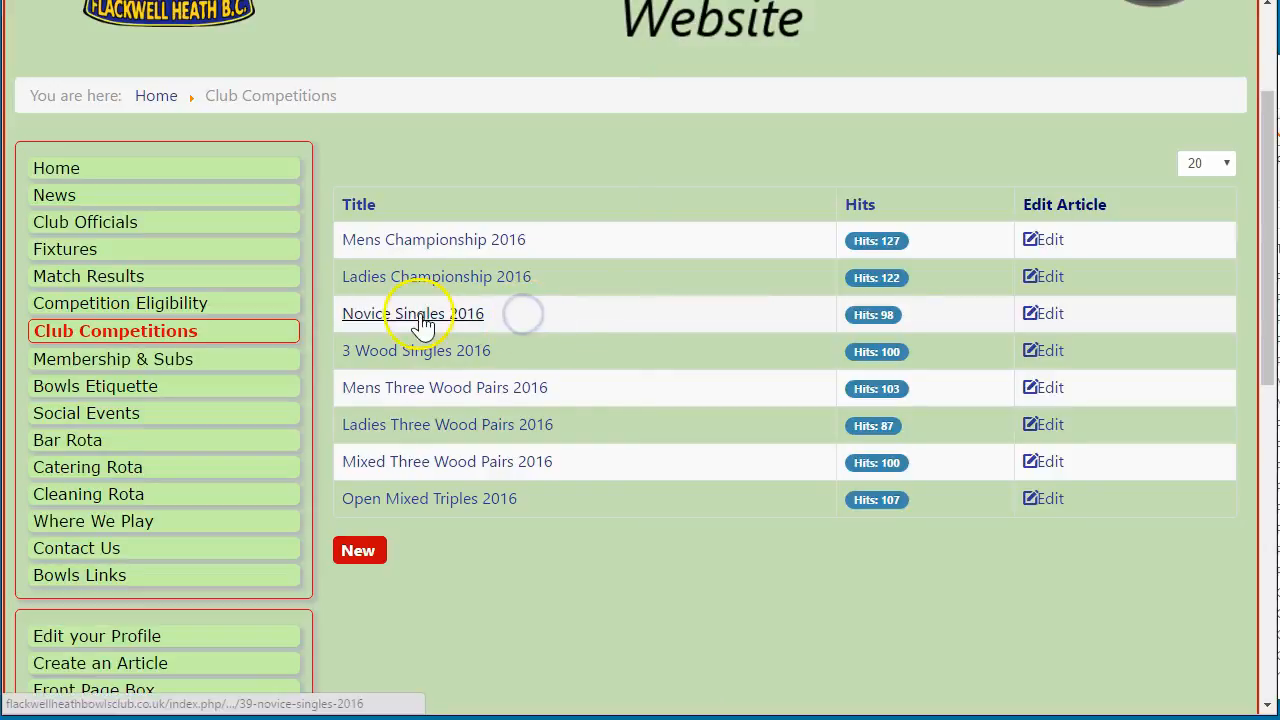
left_click(1050, 318)
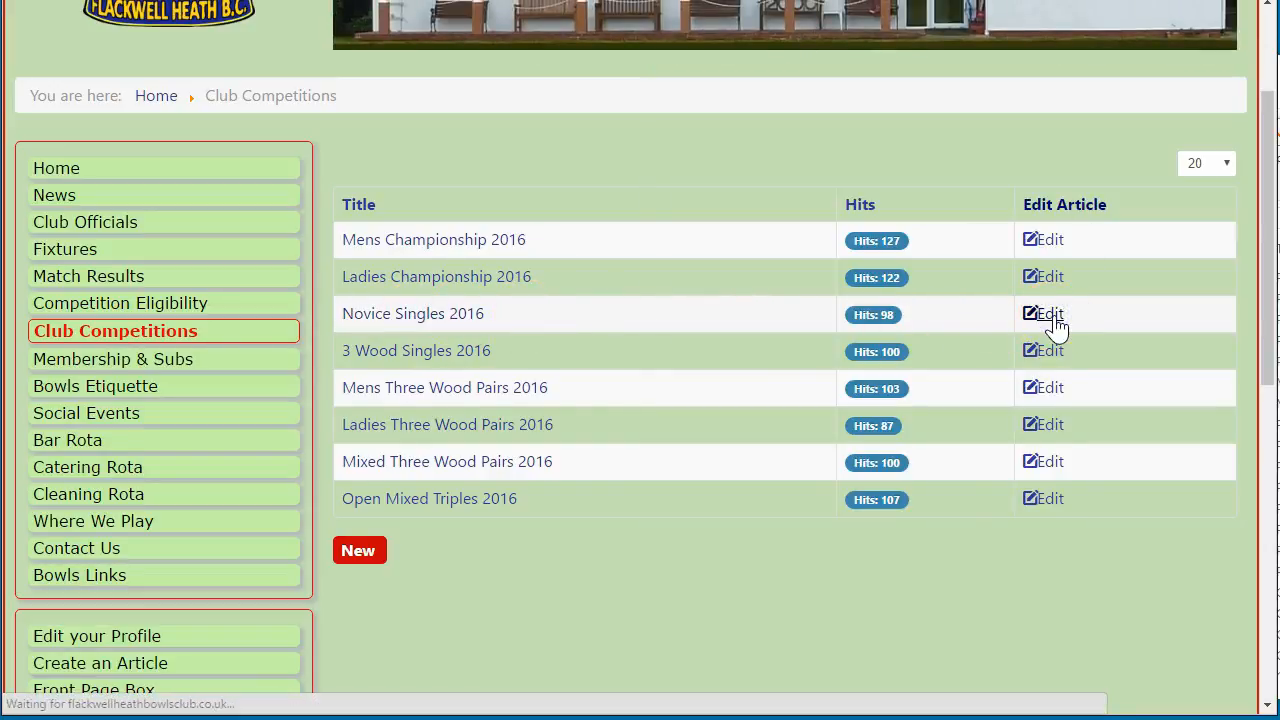
scroll(320, 326, "down", 5)
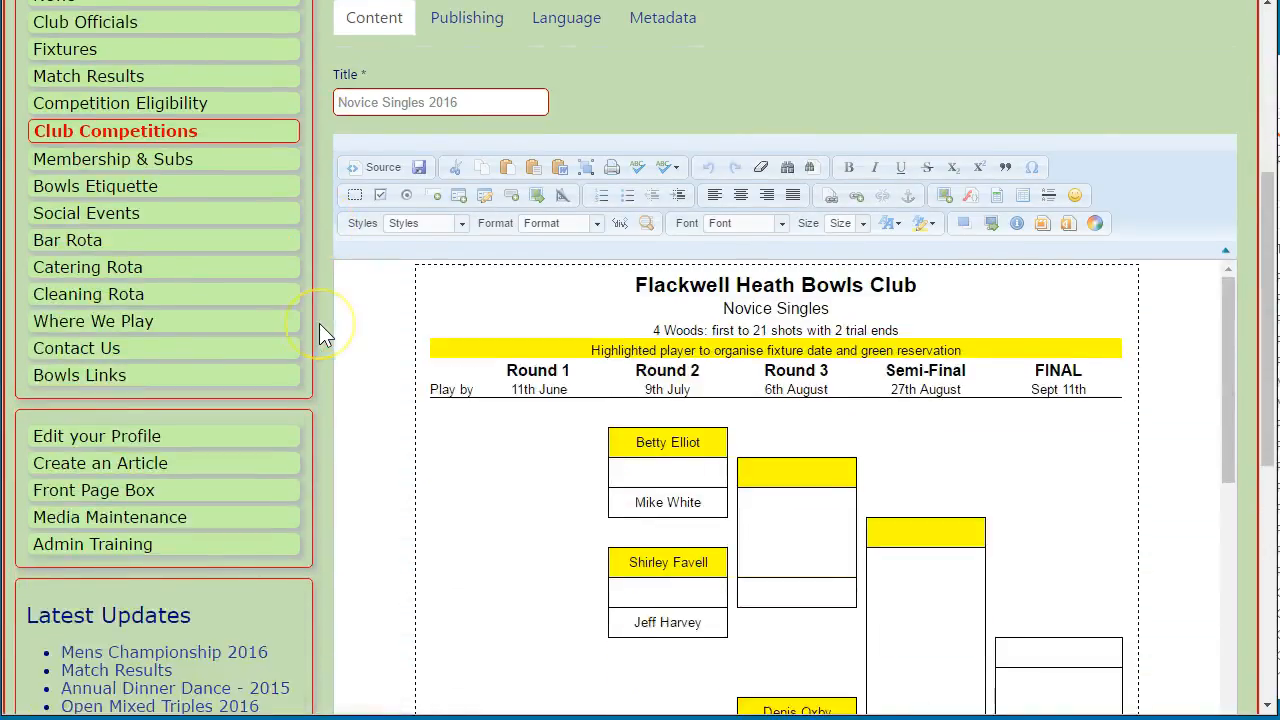
left_click(1170, 362)
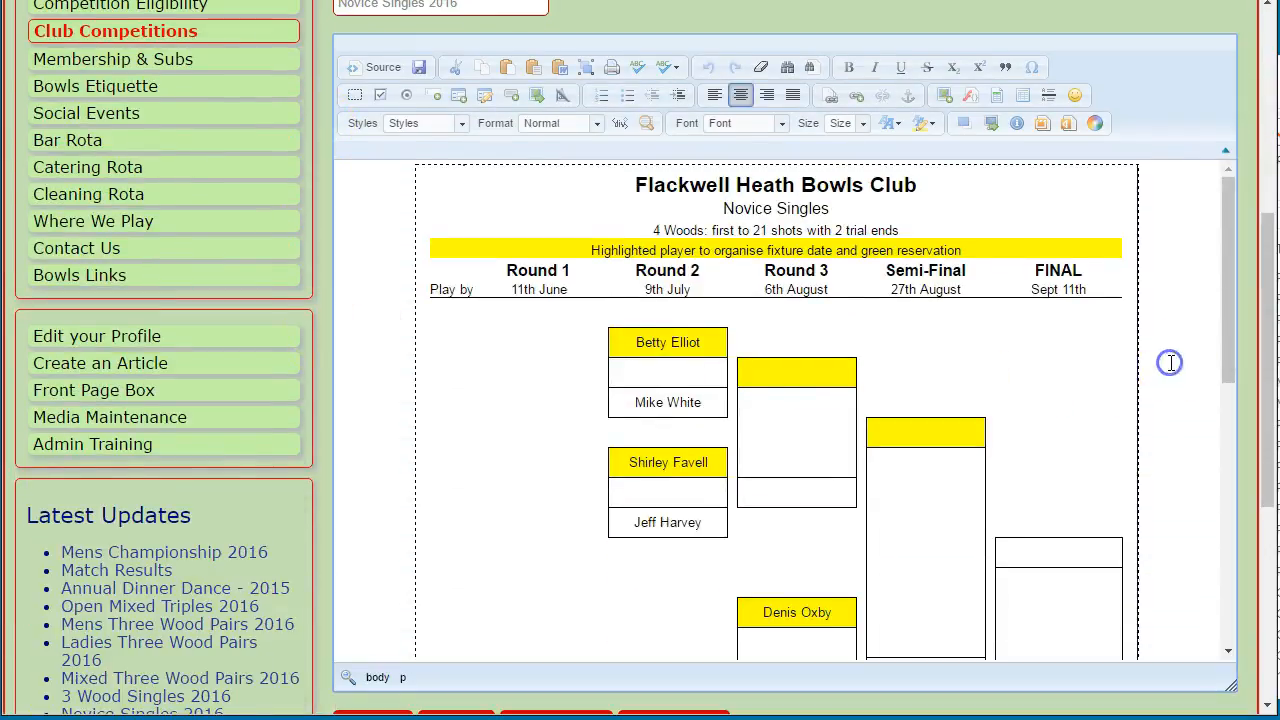
key("ctrl+a")
key("Delete")
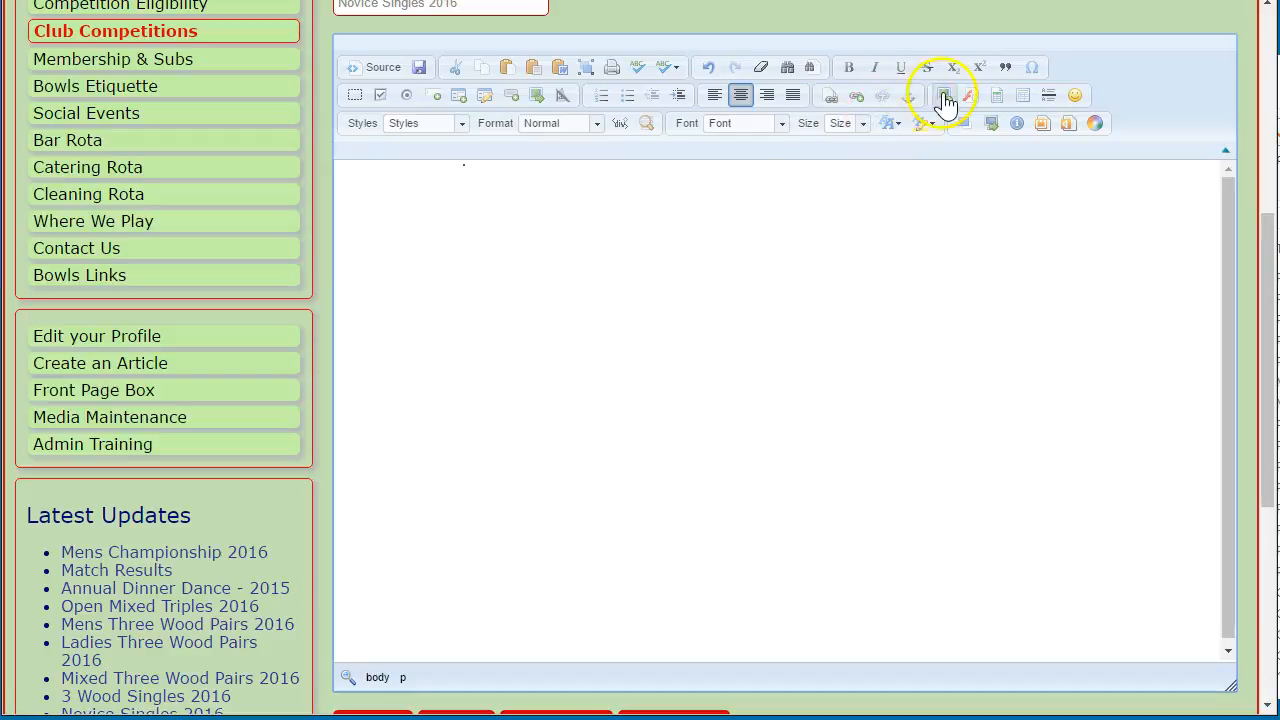
Insert NoviceSingles-2016-update-18072016.PNG from the ClubCompetitions server folder and save the article
left_click(945, 100)
left_click(537, 172)
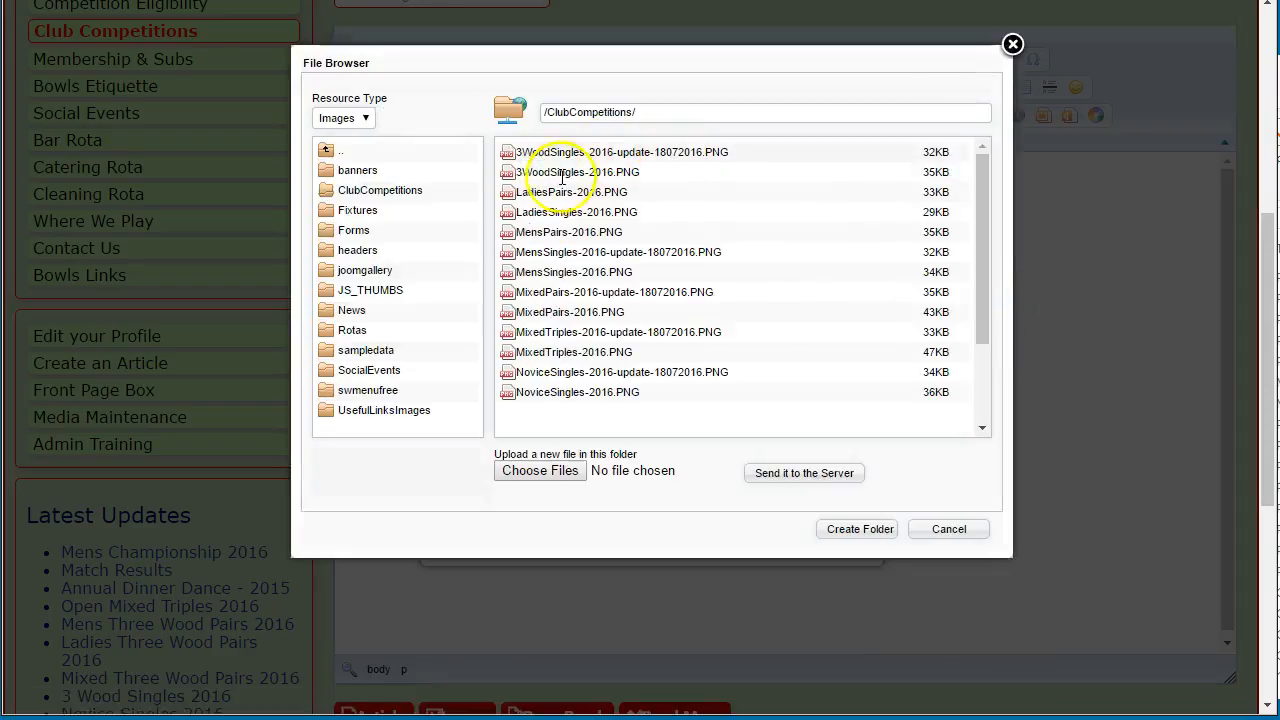
left_click(727, 372)
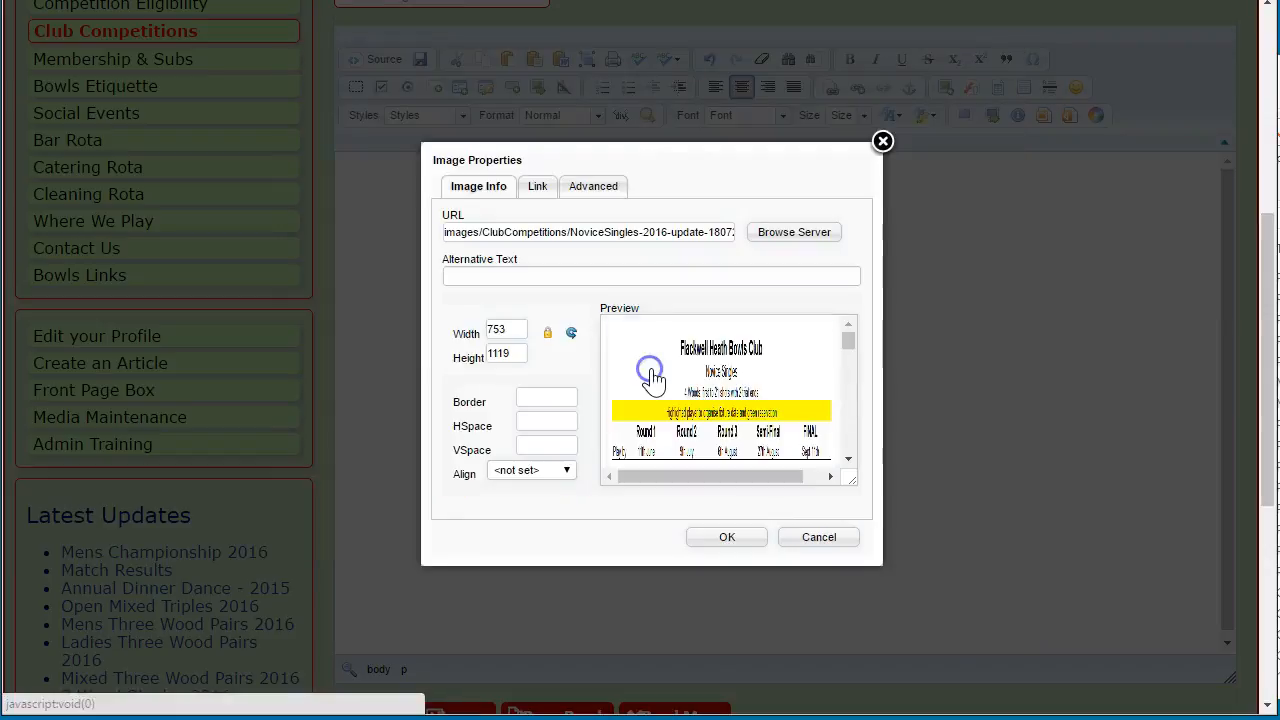
left_click(724, 540)
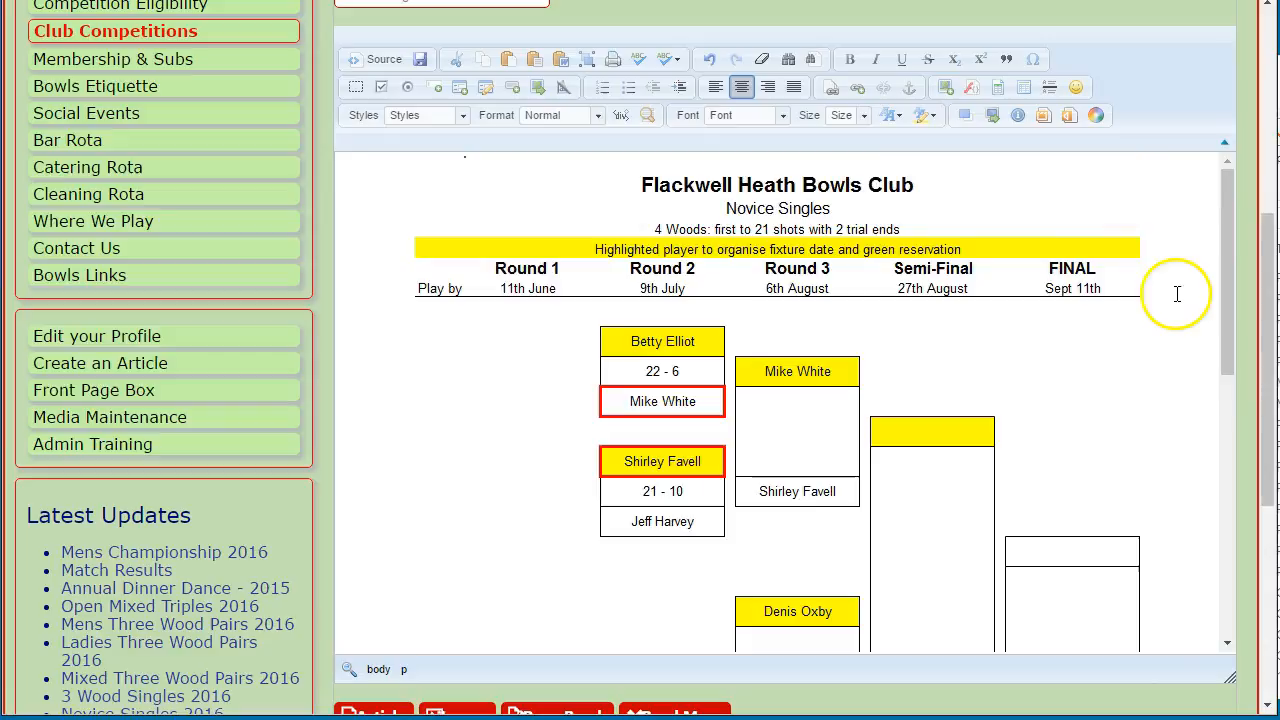
scroll(1177, 293, "down", 7)
scroll(1173, 318, "up", 5)
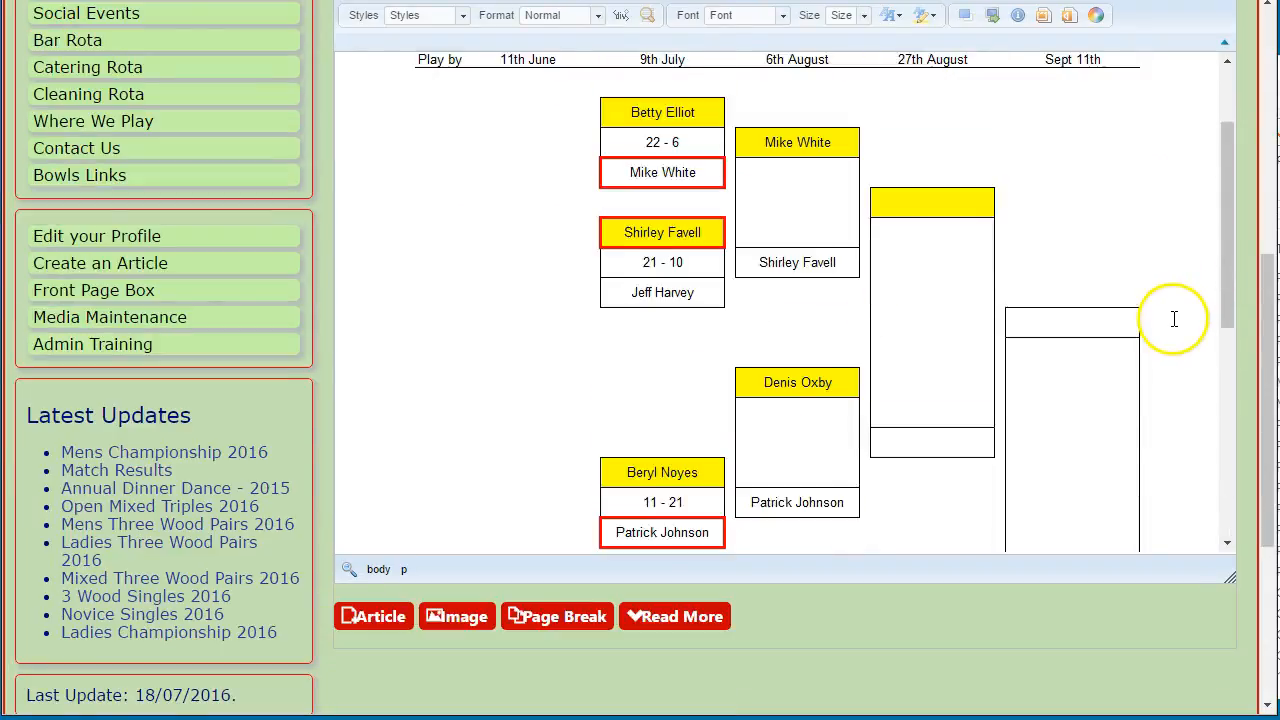
scroll(300, 223, "up", 3)
scroll(428, 150, "up", 1)
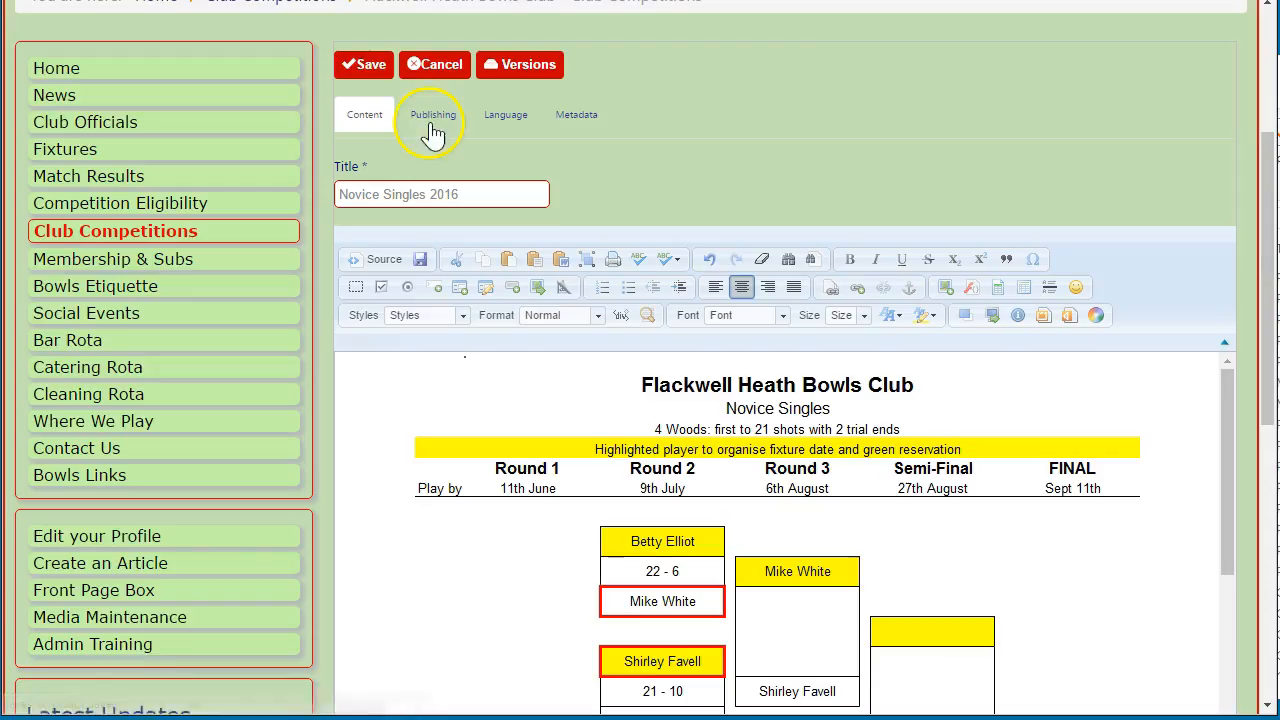
left_click(368, 72)
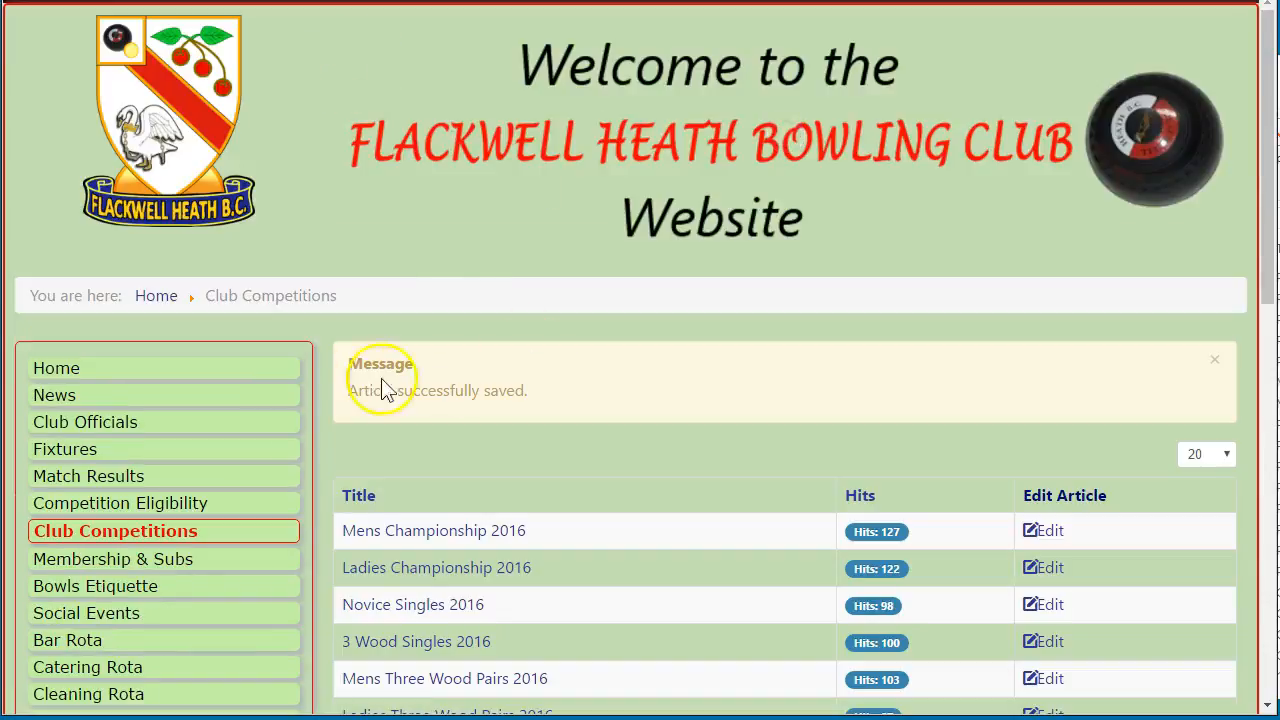
Open 3 Wood Singles 2016 for editing and delete its old bracket image
left_click(1215, 360)
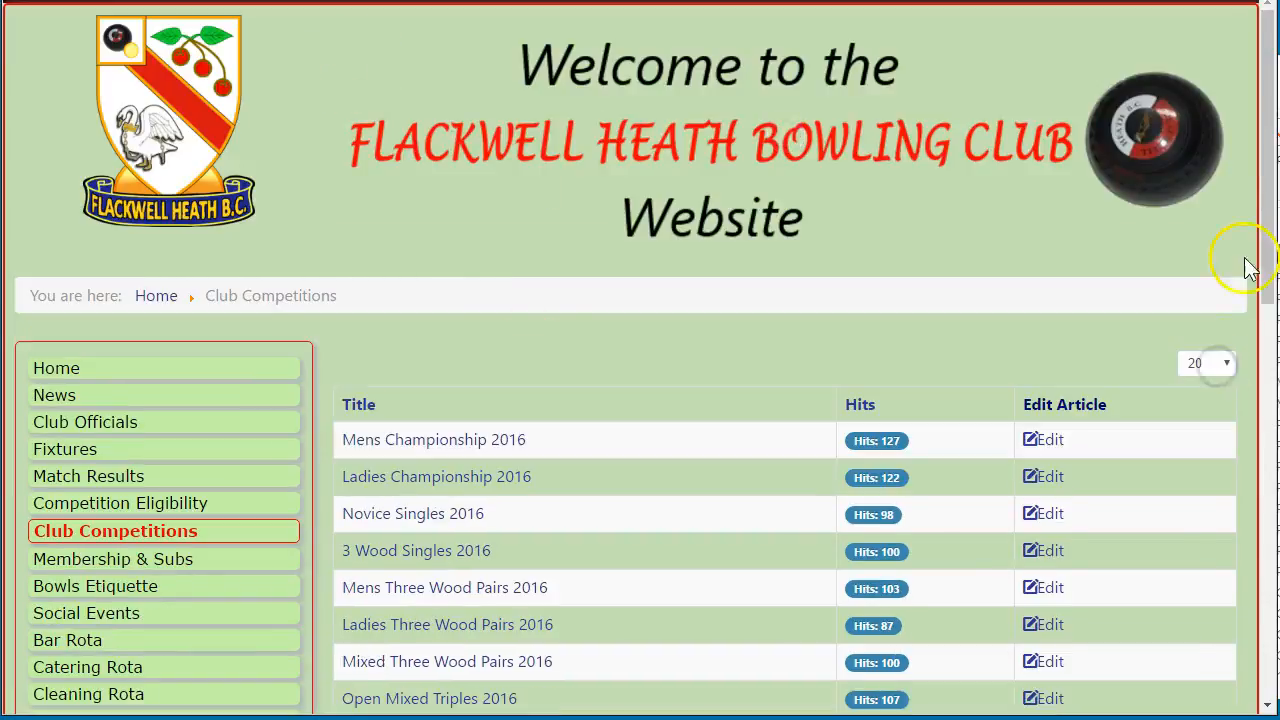
key("alt+Tab")
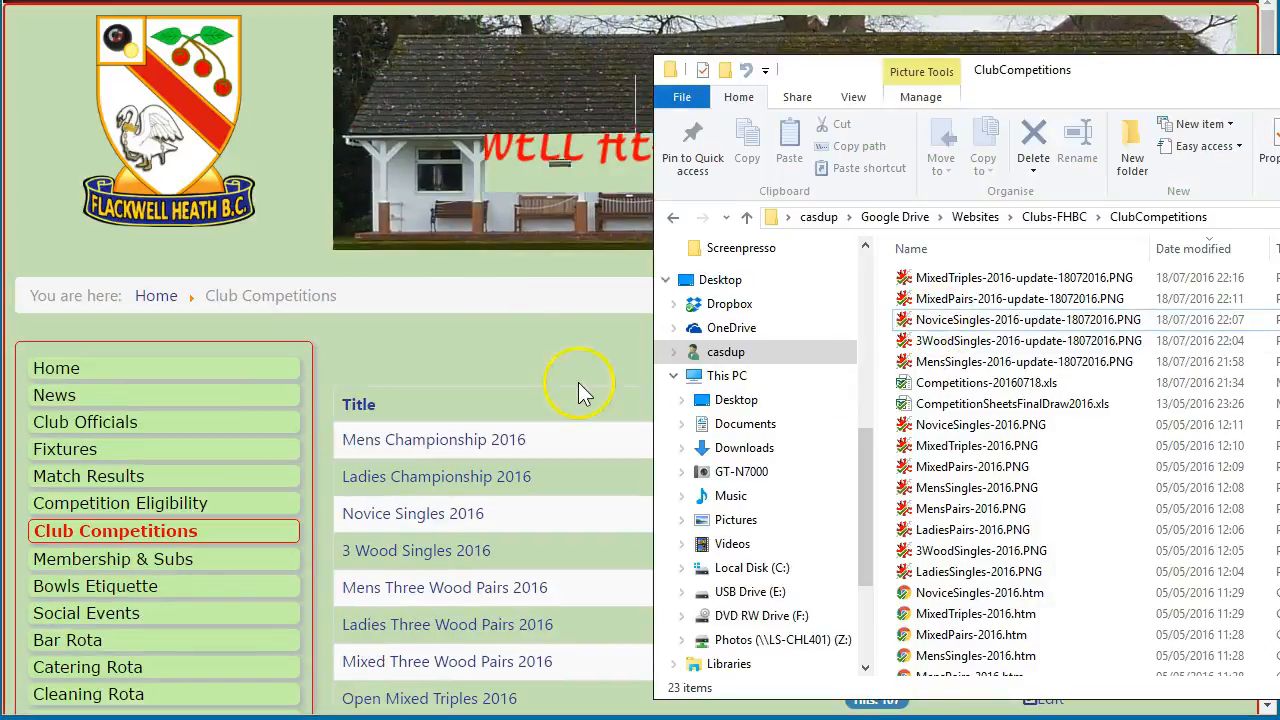
scroll(337, 398, "down", 2)
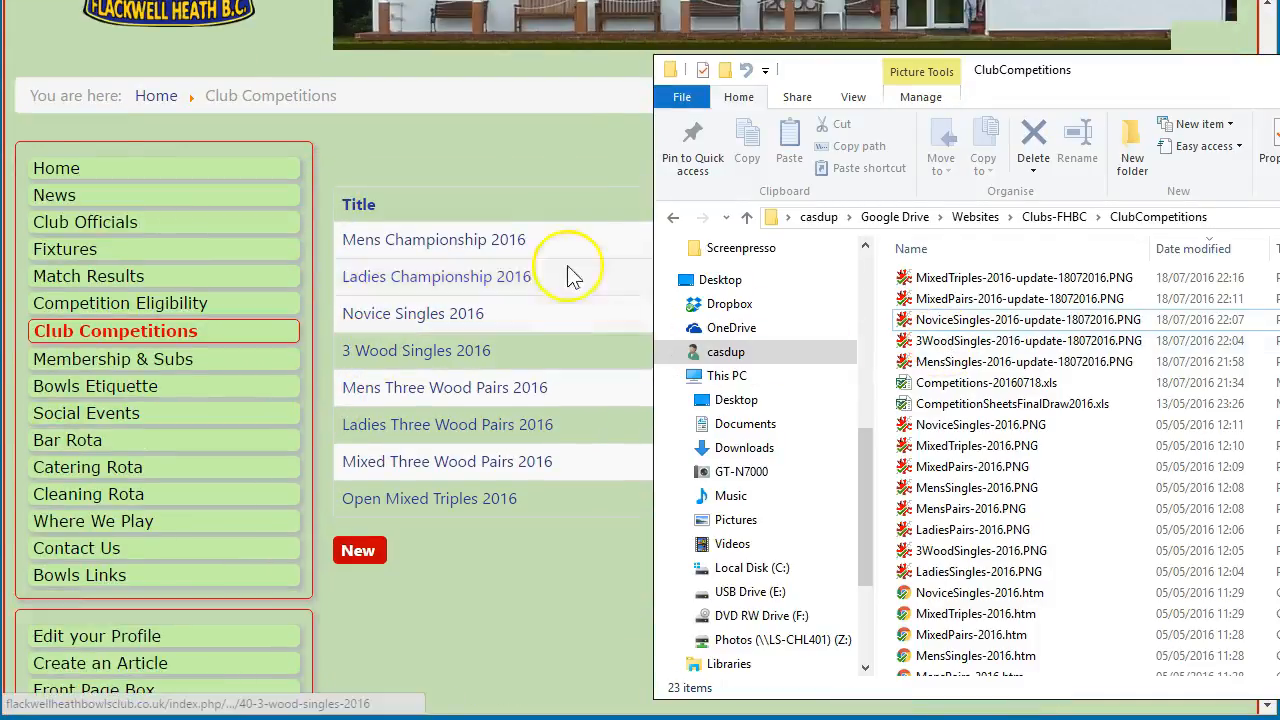
left_click(566, 146)
left_click(1043, 351)
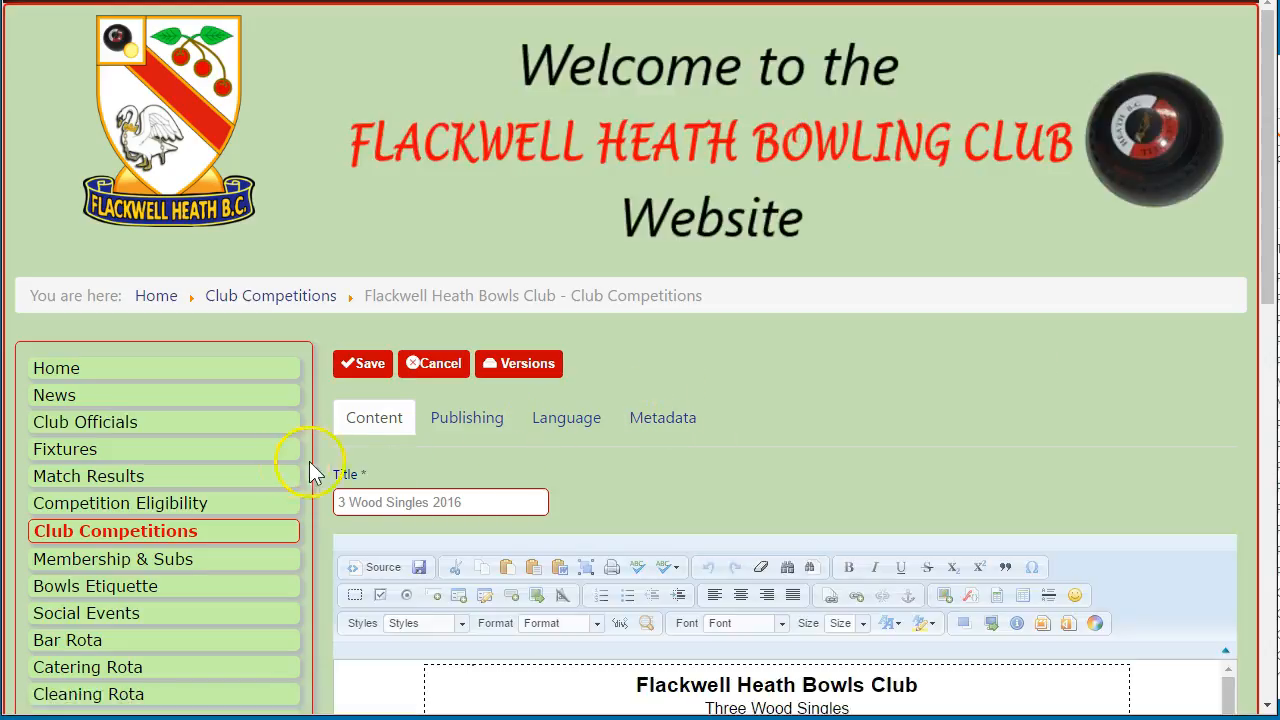
scroll(310, 474, "down", 5)
left_click(1021, 352)
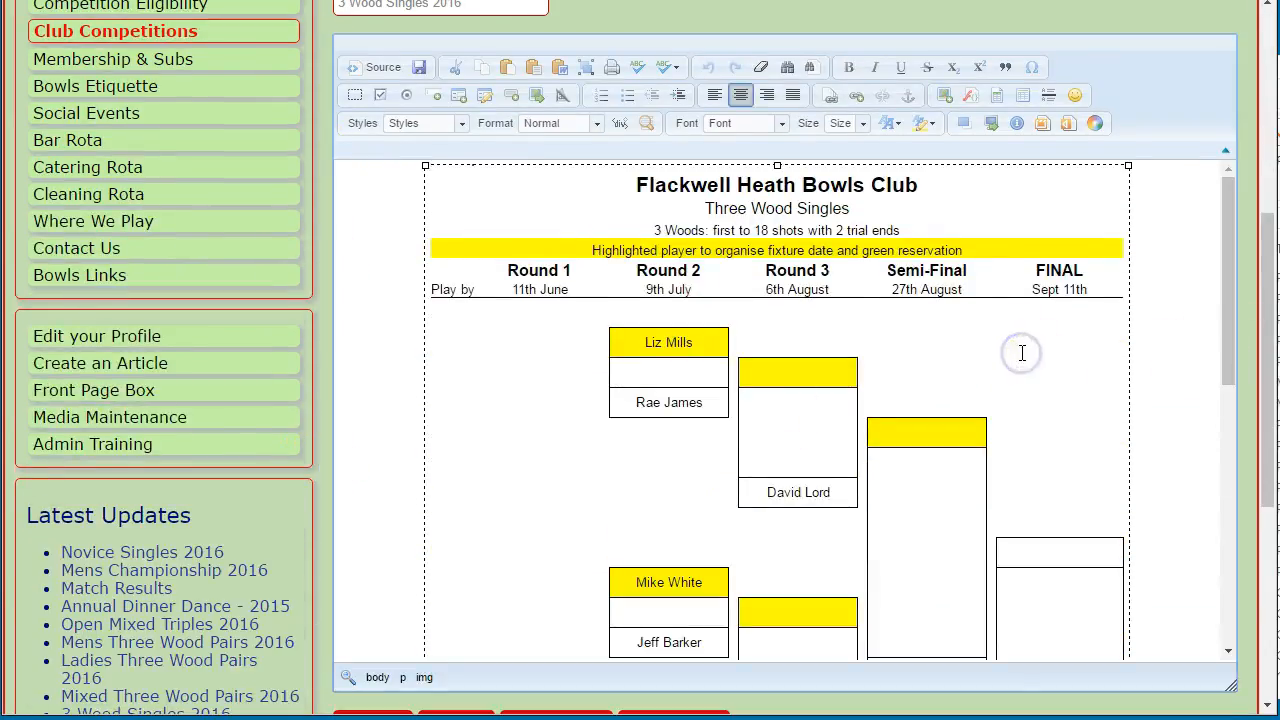
key("Delete")
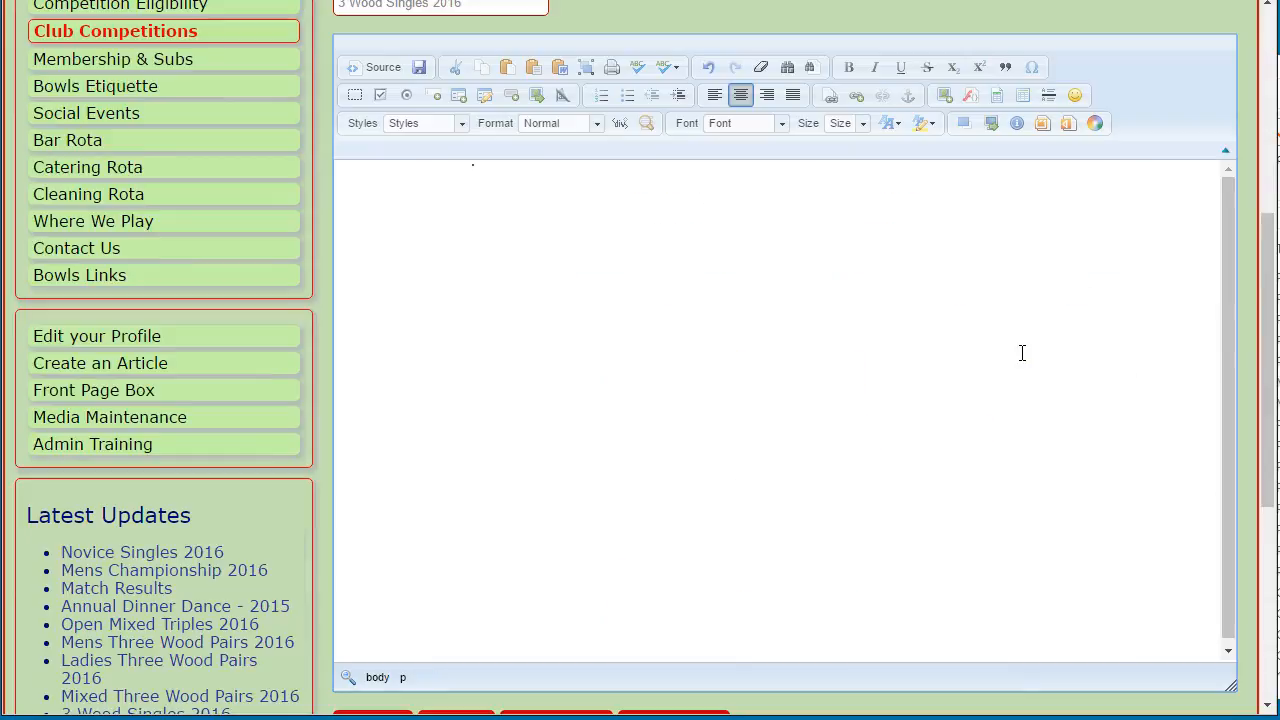
Insert 3WoodSingles-2016-update-18072016.PNG, save the article, and dismiss the saved message
left_click(940, 97)
left_click(533, 177)
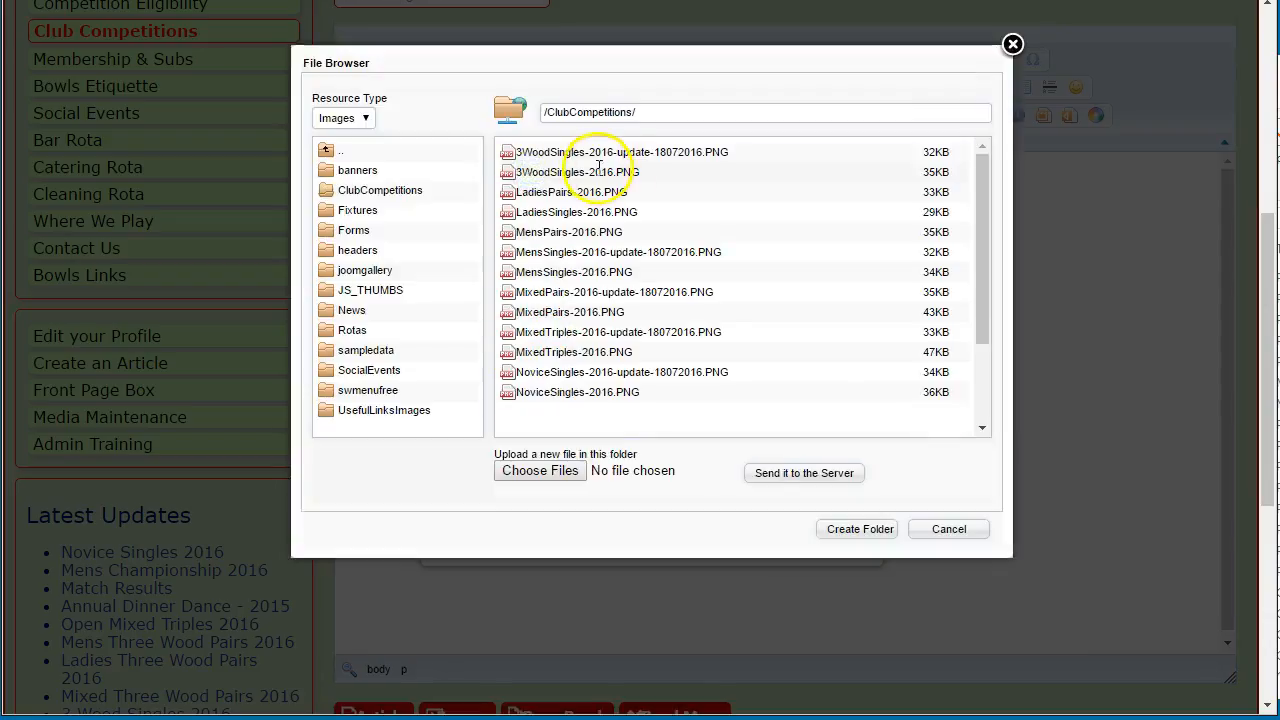
left_click(714, 153)
left_click(727, 537)
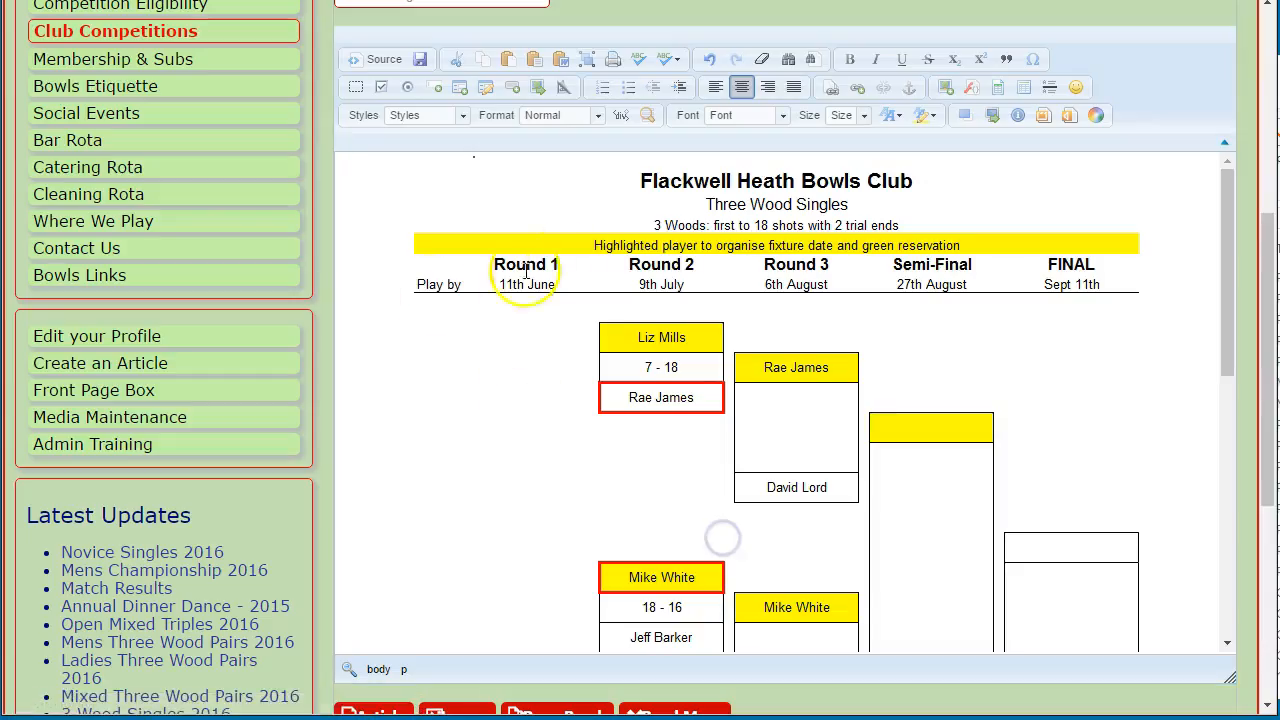
scroll(1185, 406, "down", 6)
scroll(1177, 429, "up", 6)
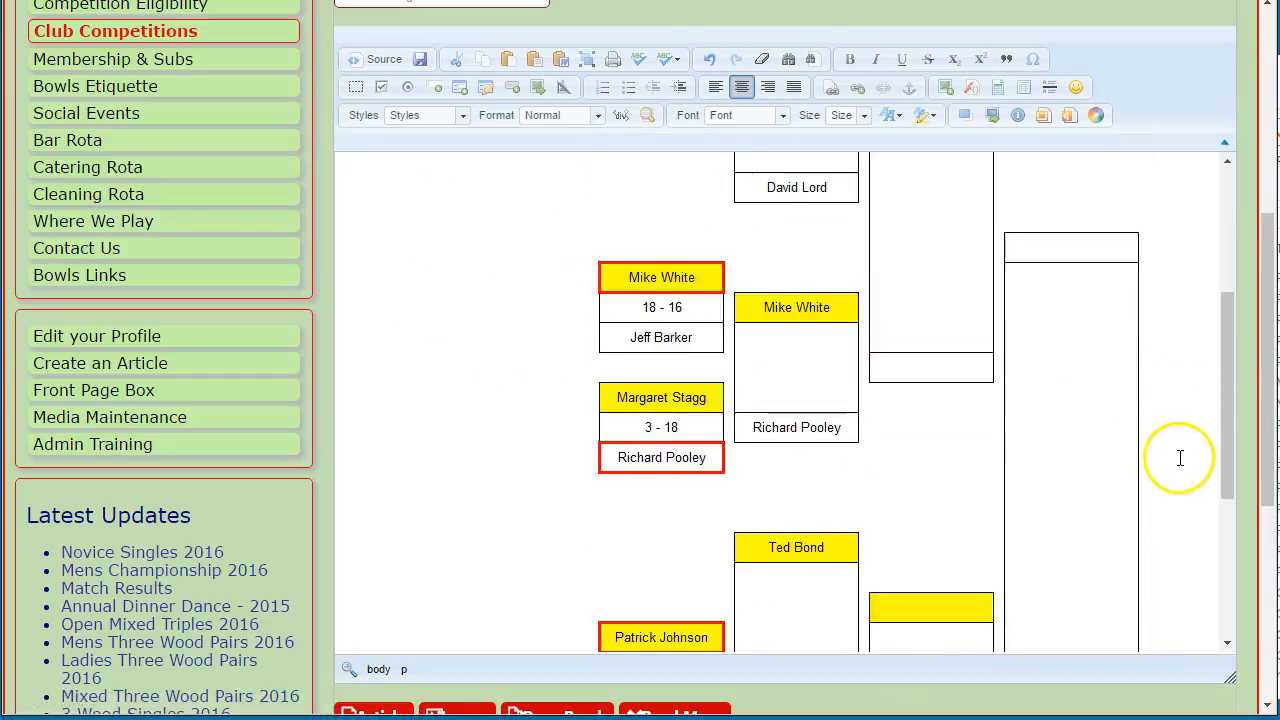
scroll(1120, 440, "up", 1)
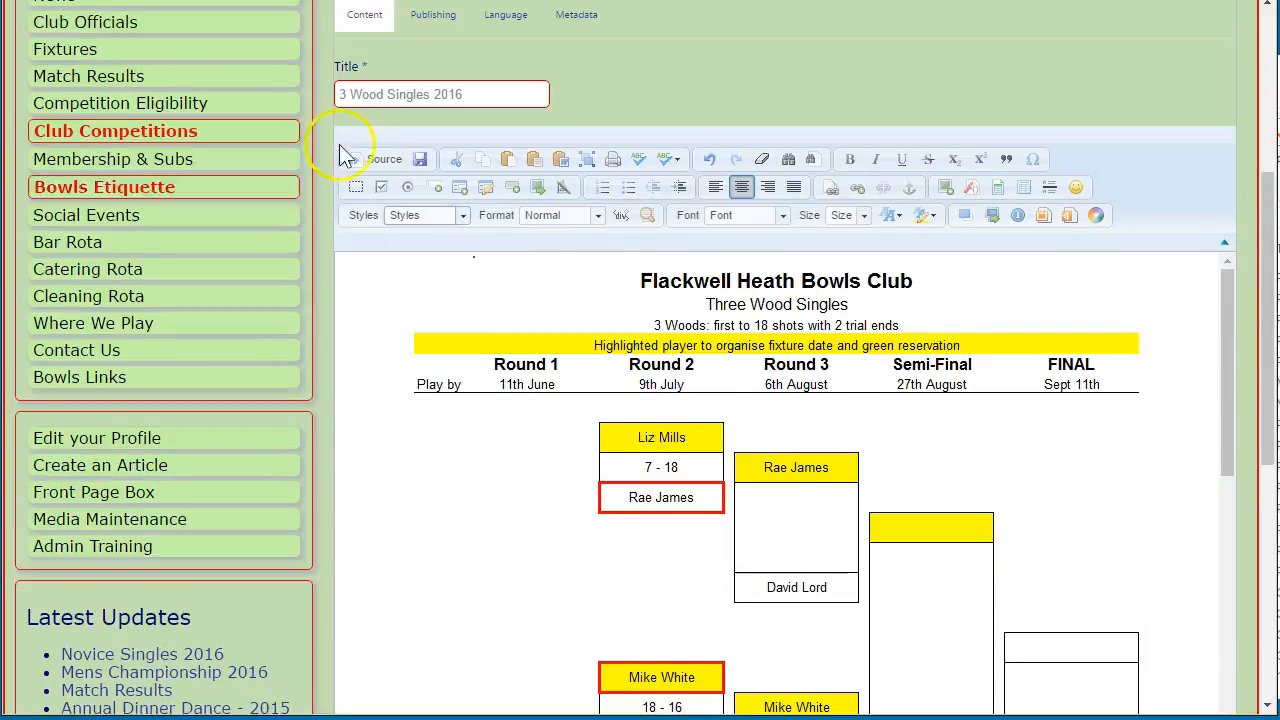
scroll(375, 105, "up", 1)
left_click(365, 70)
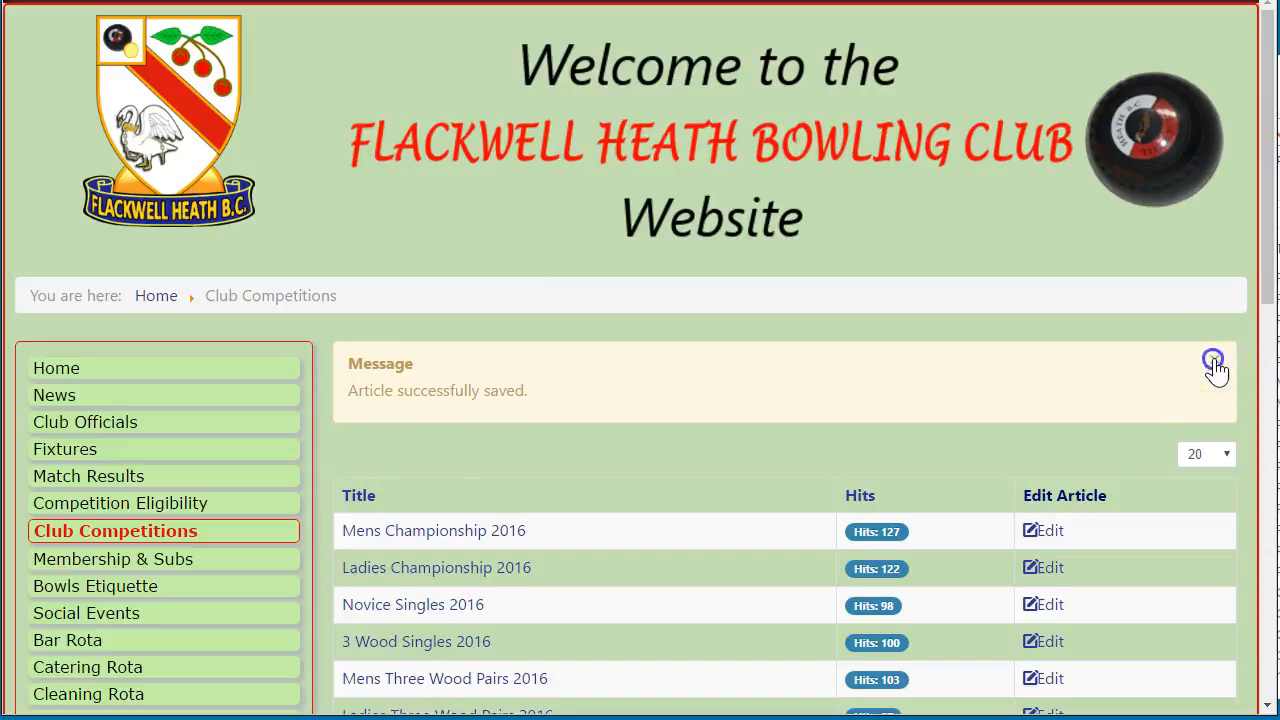
left_click(1213, 362)
Open Mixed Three Wood Pairs 2016 for editing and delete its old bracket image
scroll(329, 350, "down", 2)
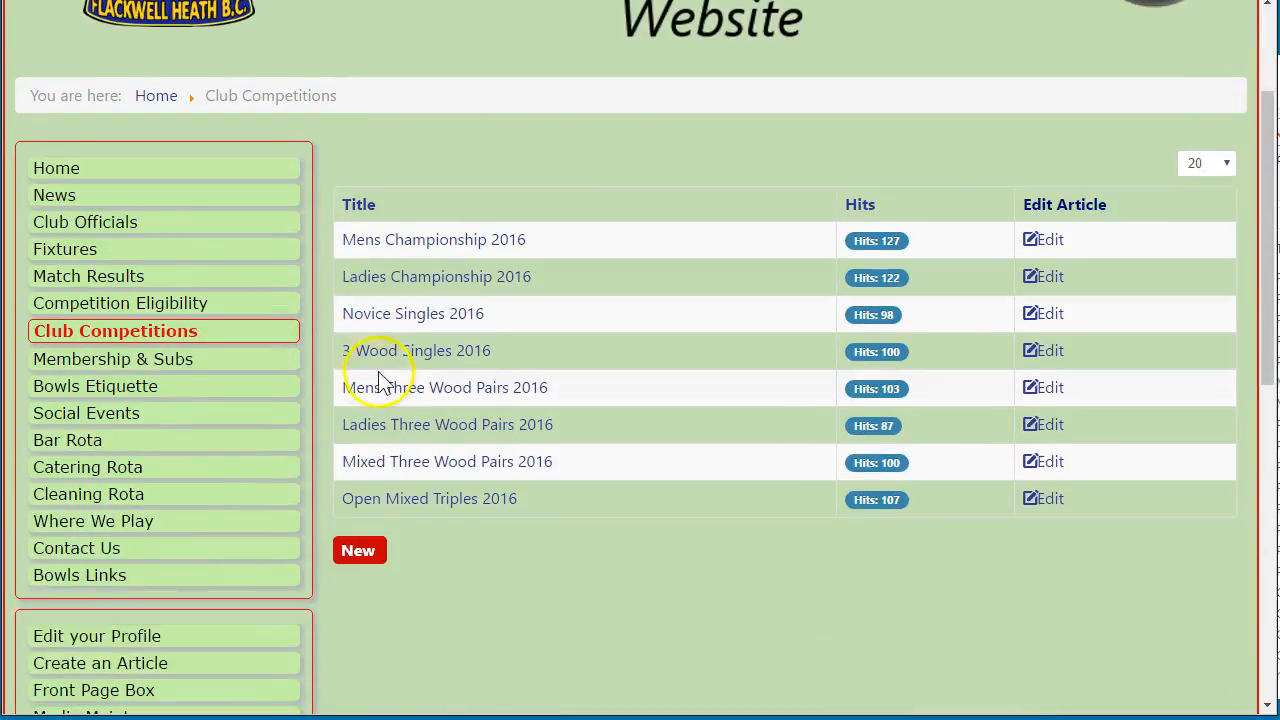
left_click(1279, 400)
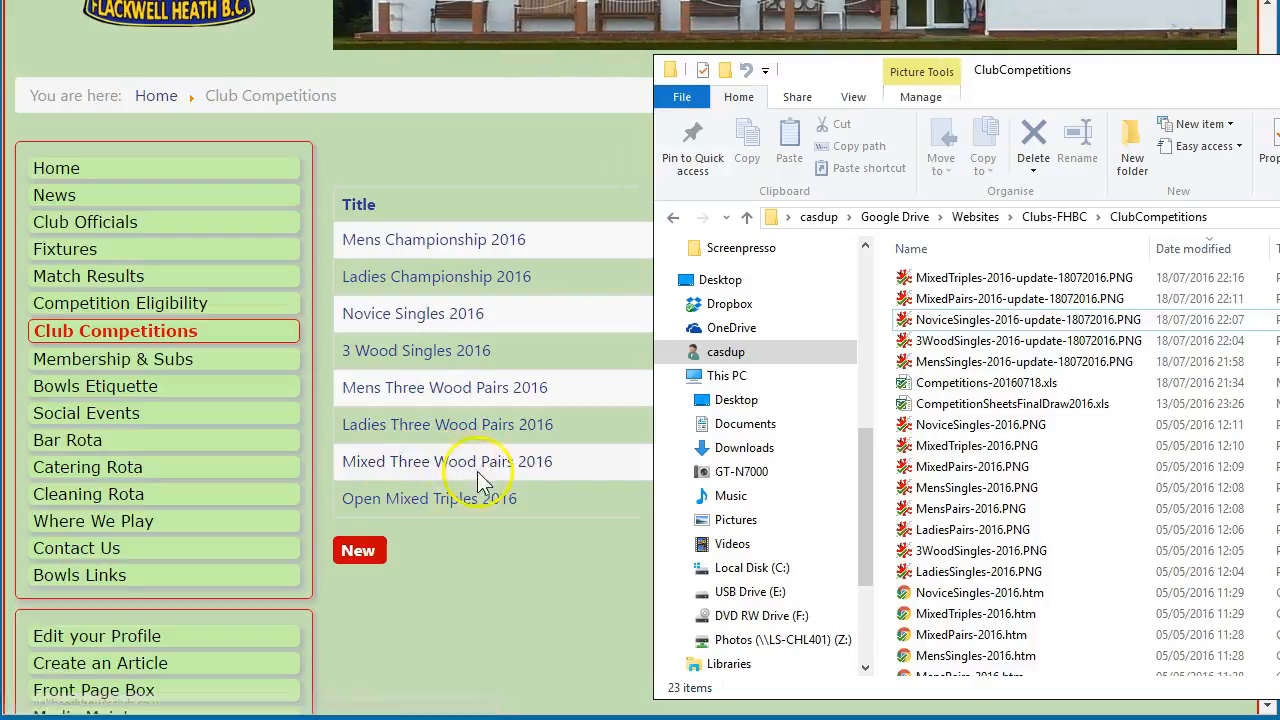
left_click(420, 172)
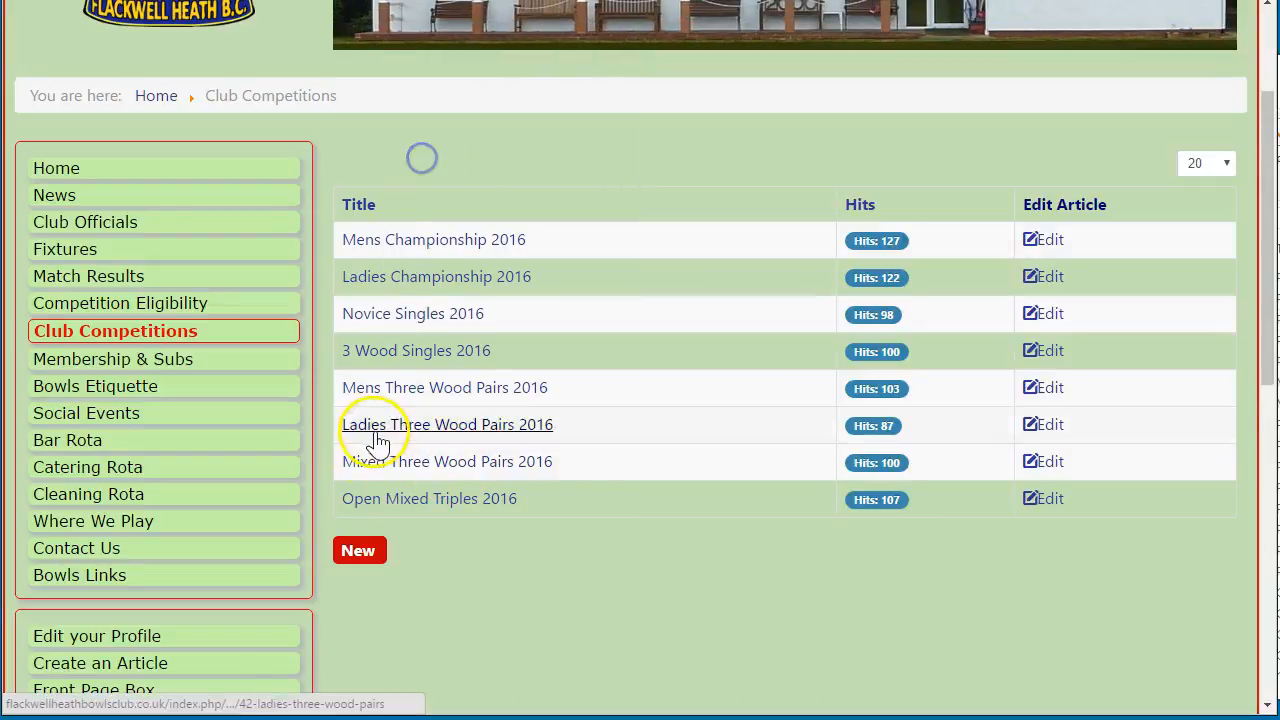
left_click(1048, 461)
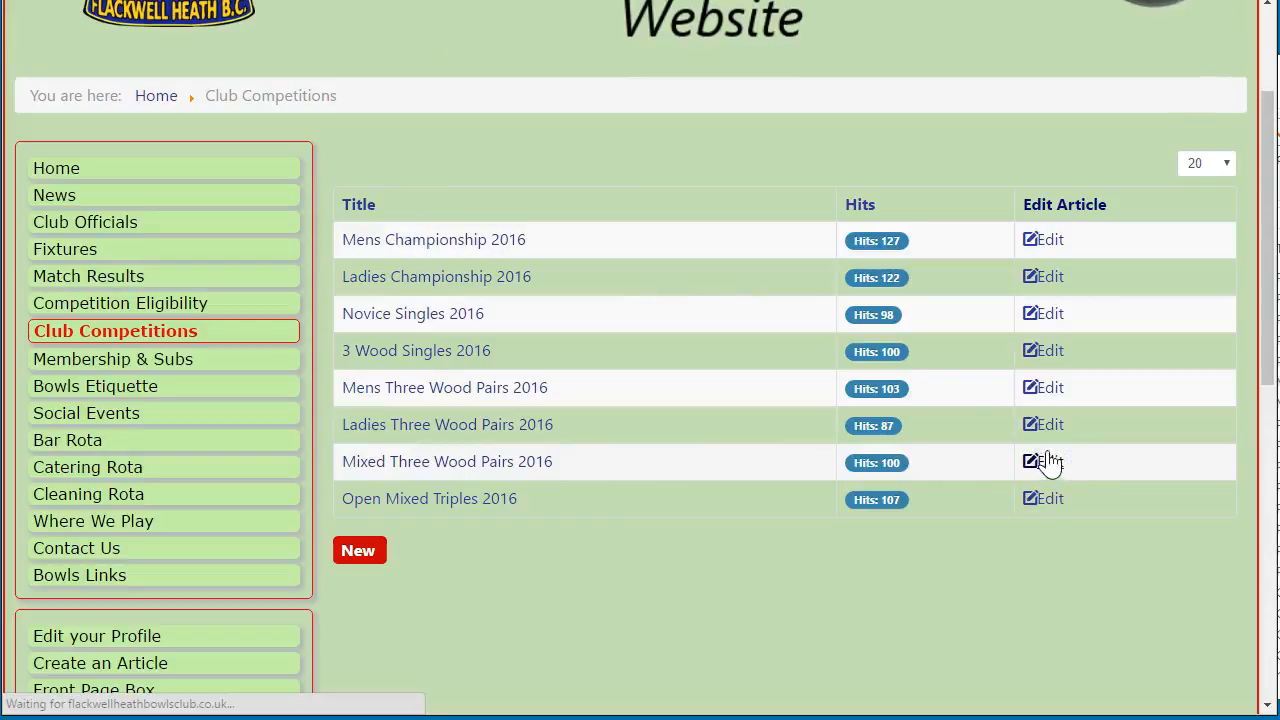
scroll(330, 448, "down", 3)
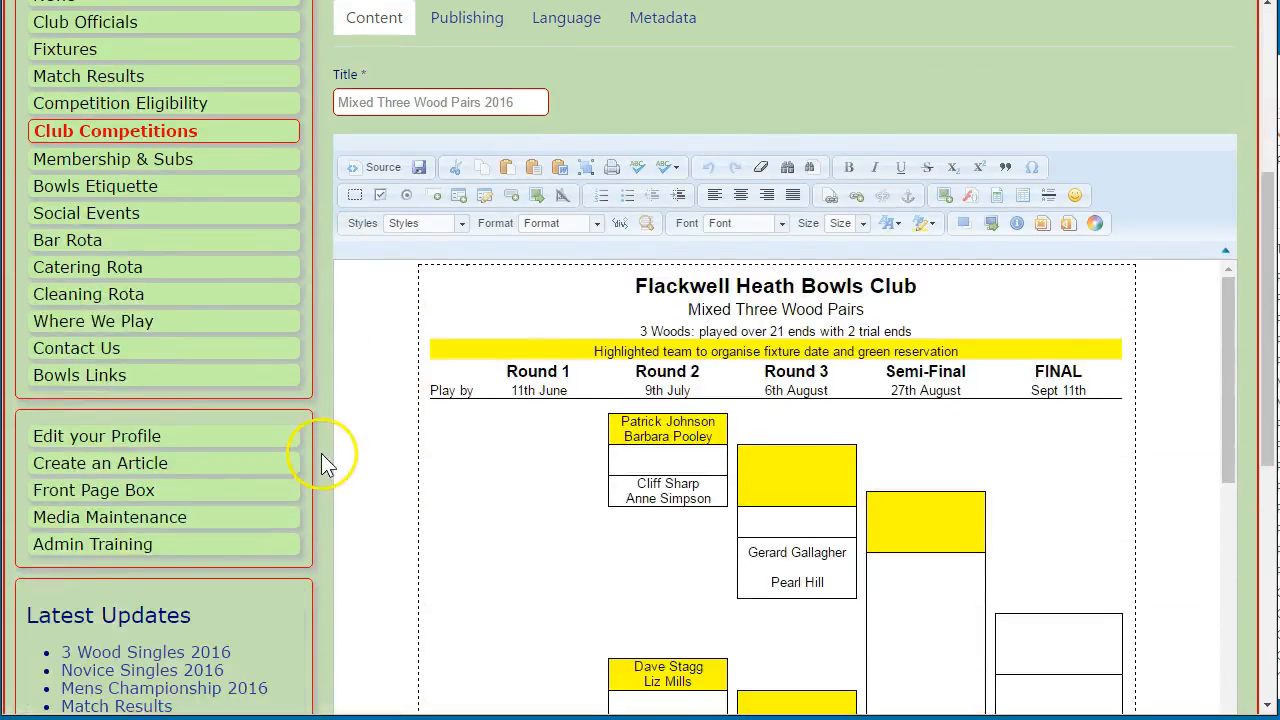
scroll(321, 453, "down", 1)
left_click(1098, 363)
key("Delete")
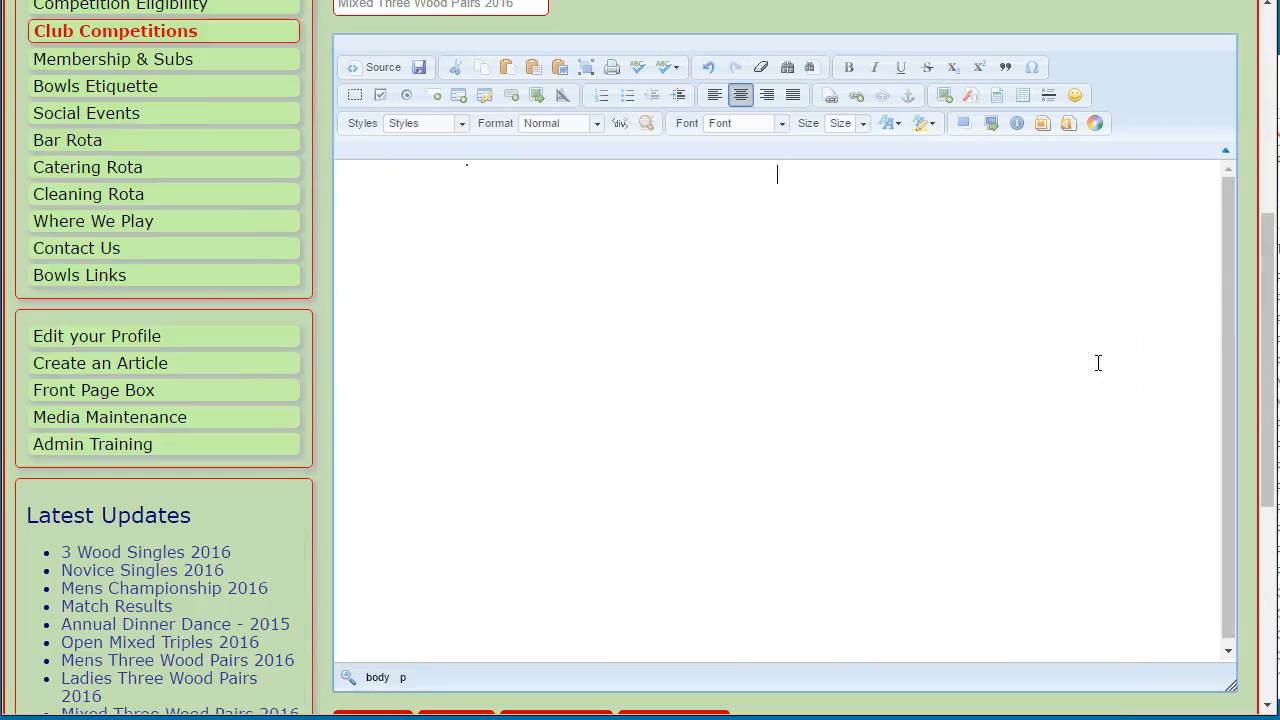
Start an image insert from the ClubCompetitions server folder, then cancel it without inserting
left_click(944, 95)
left_click(860, 237)
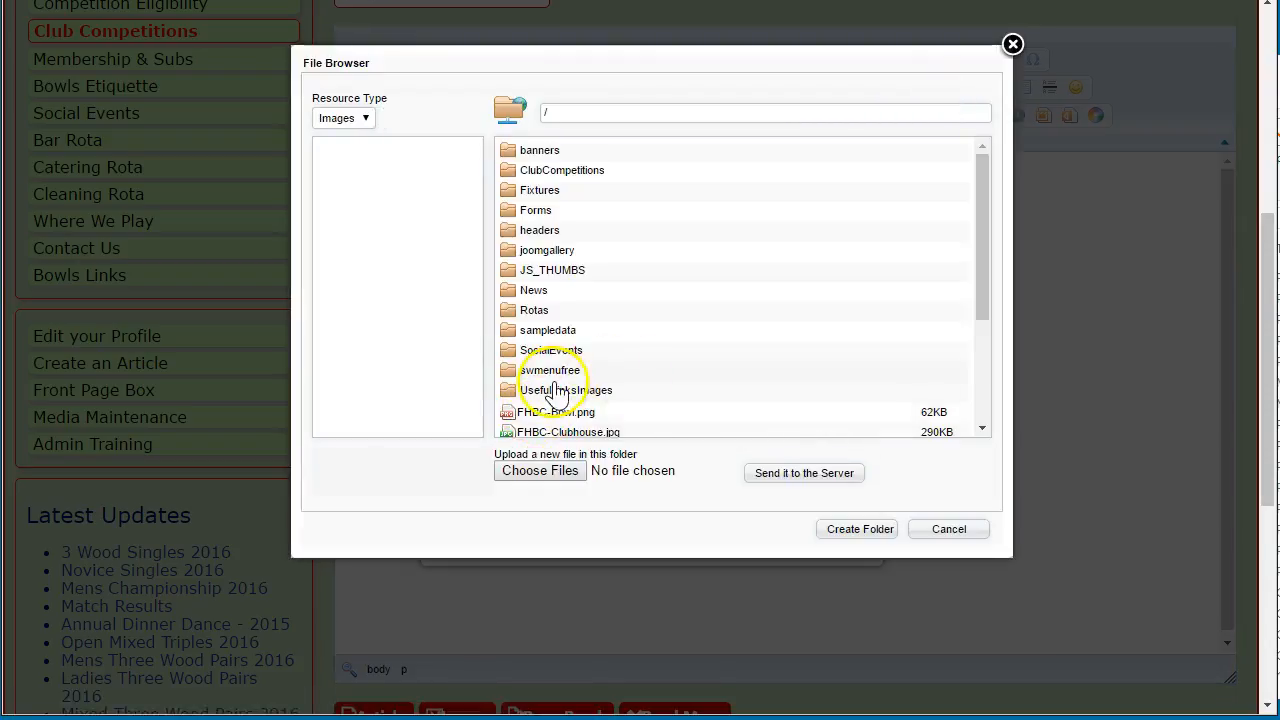
double_click(528, 170)
left_click_drag(629, 57, 697, 133)
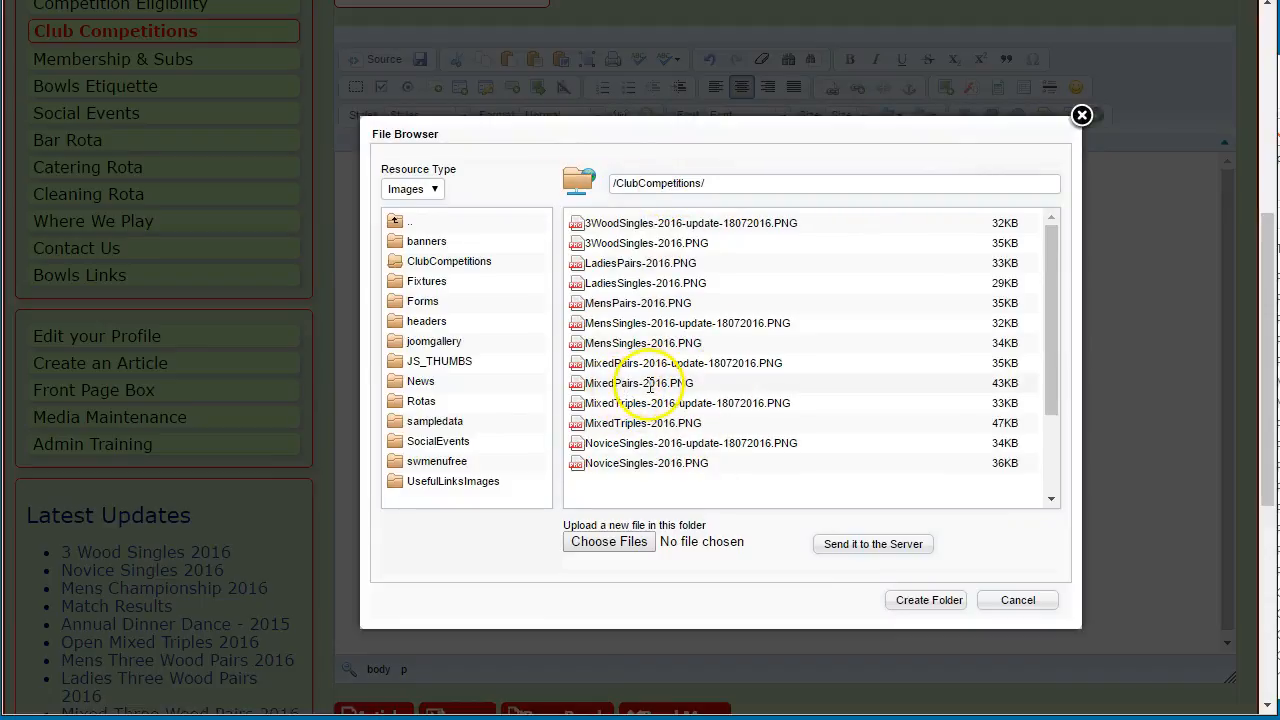
left_click_drag(645, 132, 686, 200)
left_click(553, 134)
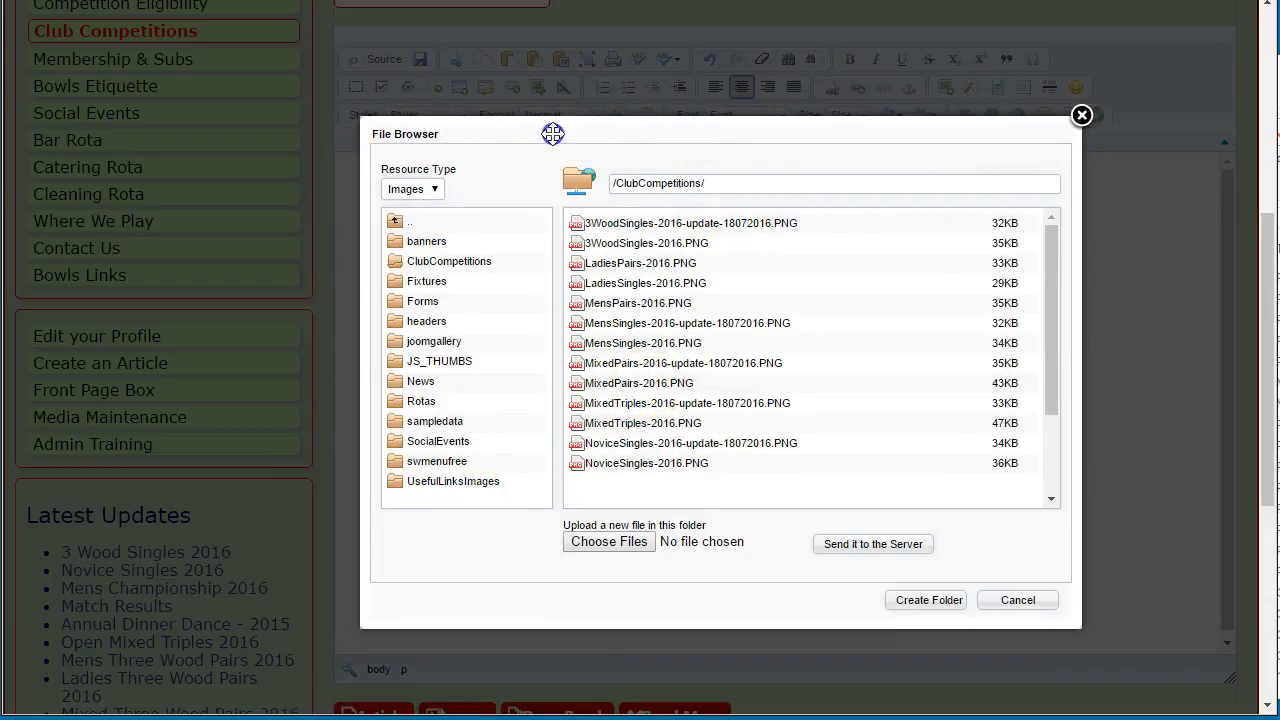
left_click(1018, 601)
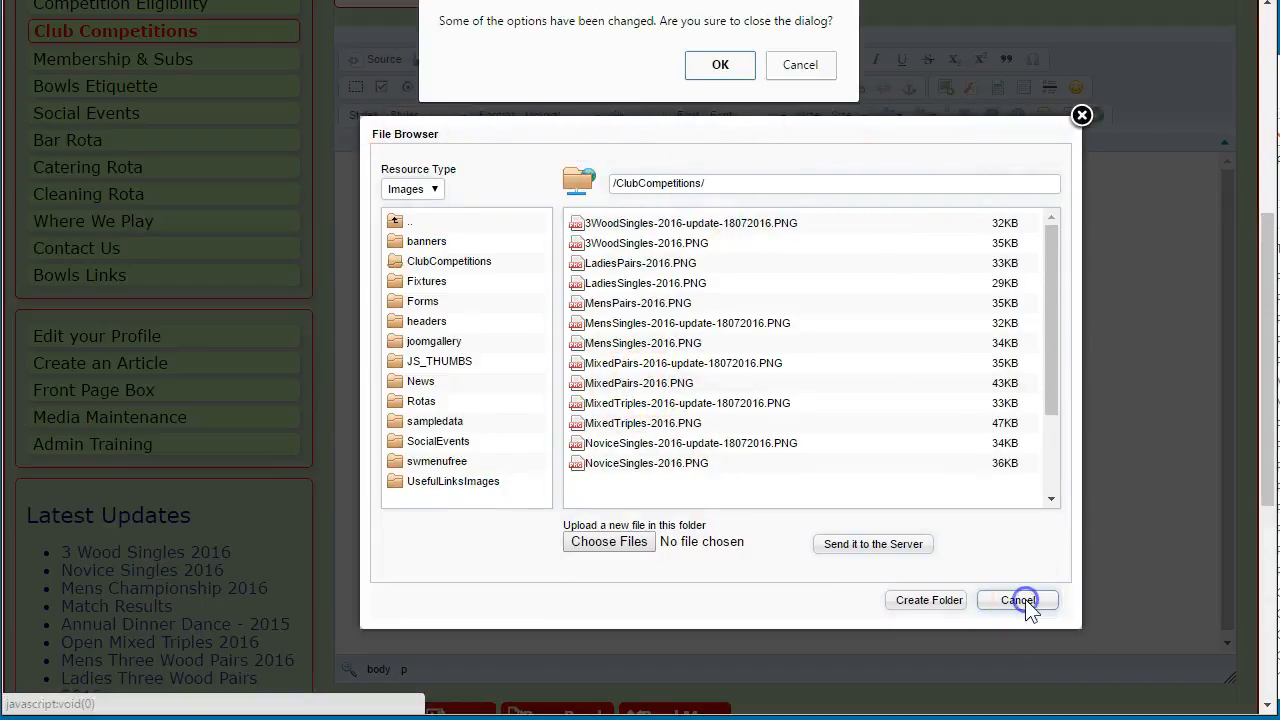
left_click(724, 64)
left_click(820, 537)
Insert MixedPairs-2016-update-18072016.PNG into the empty article body and save the article
scroll(403, 227, "up", 3)
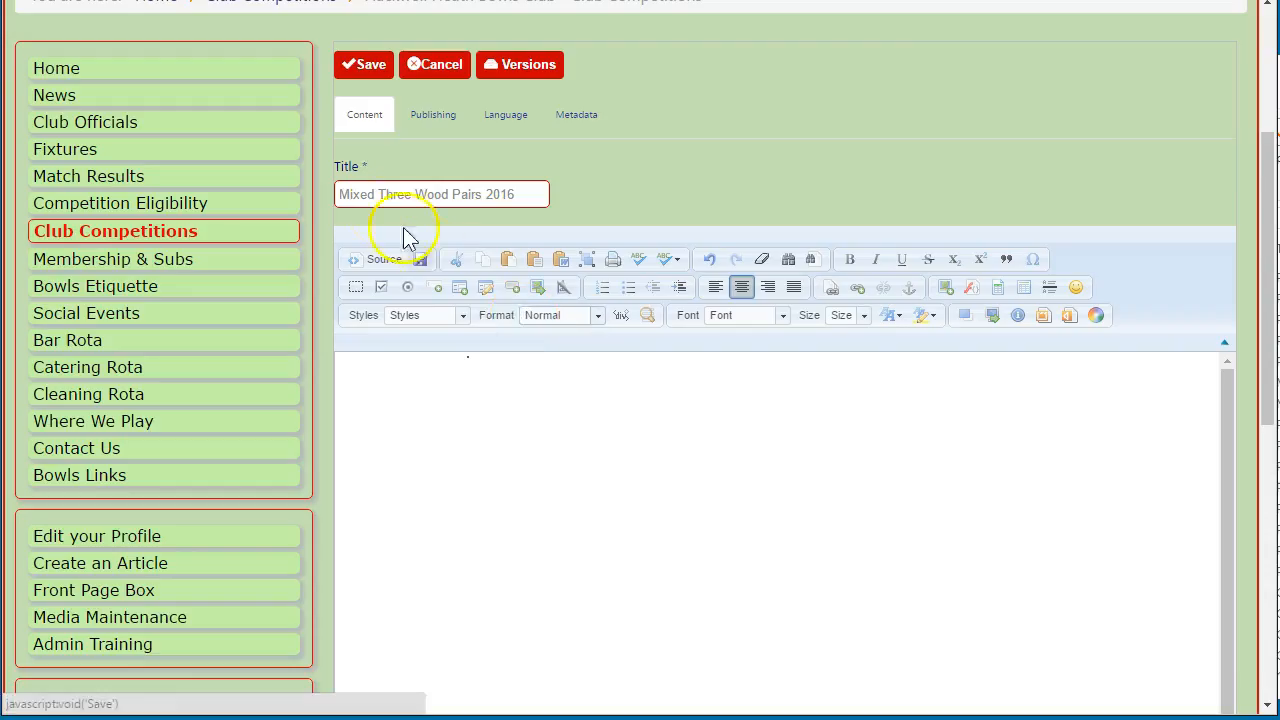
left_click(970, 424)
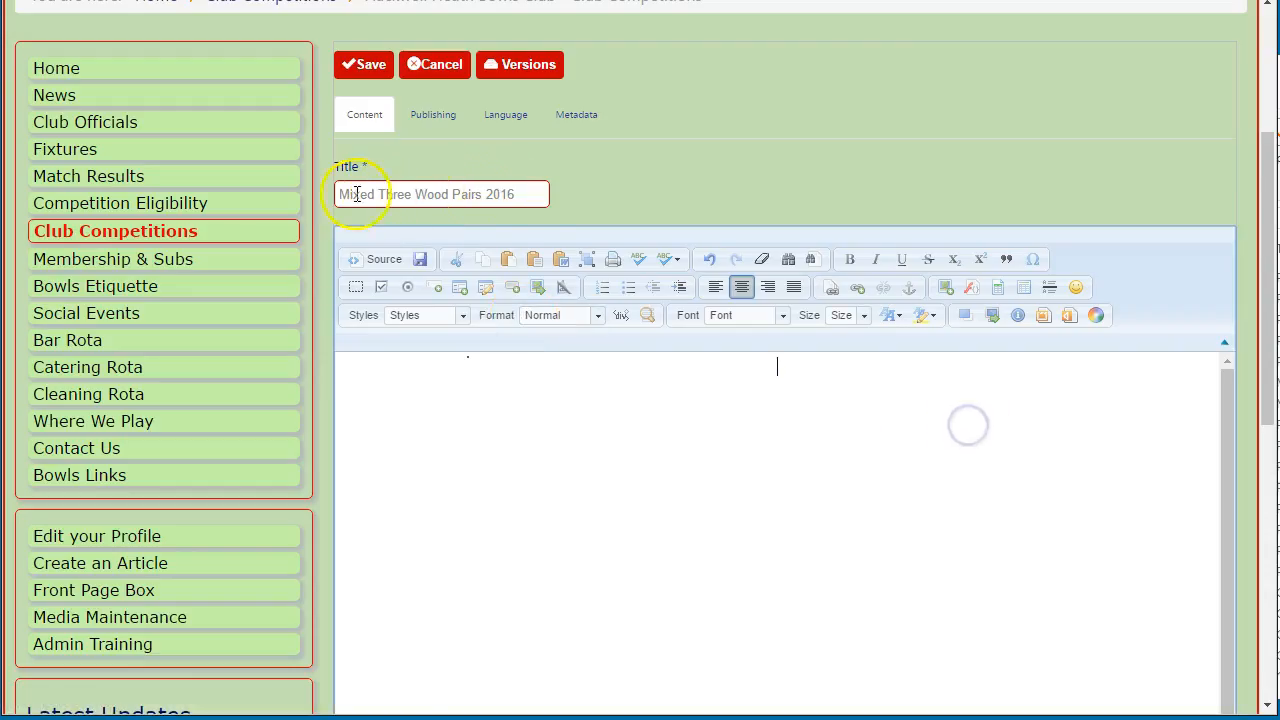
left_click(945, 287)
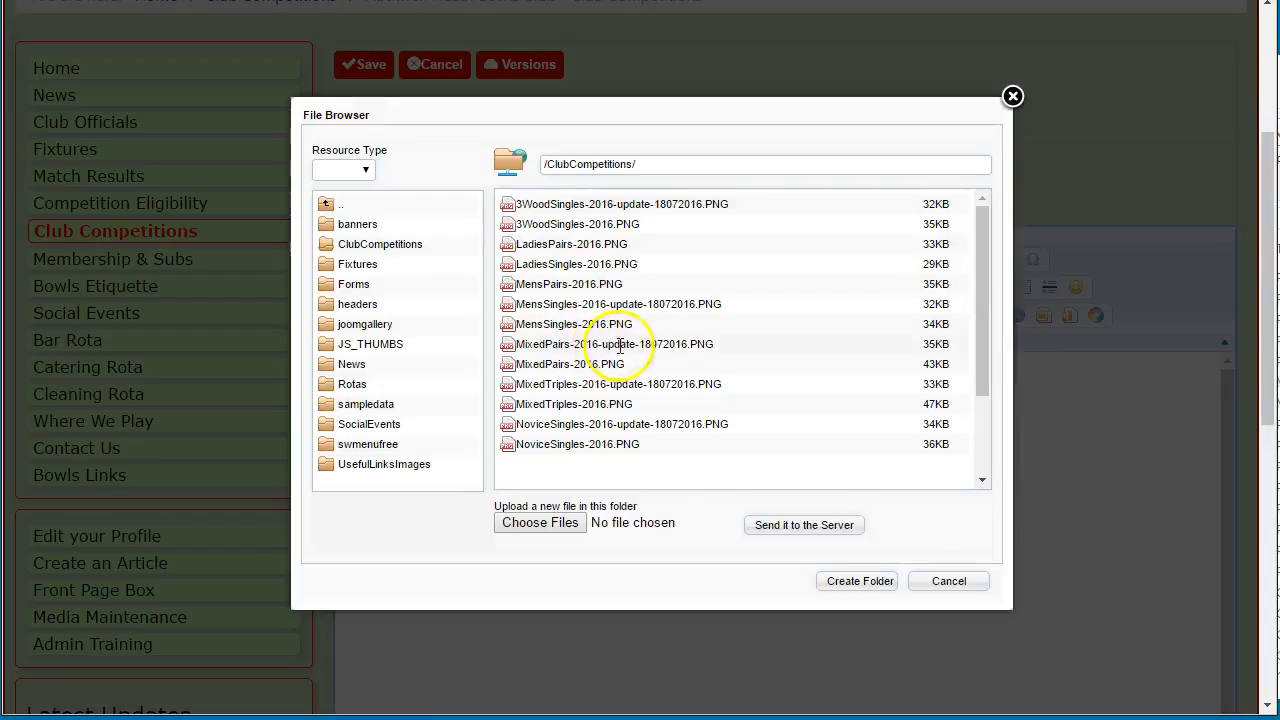
left_click(620, 345)
left_click(726, 538)
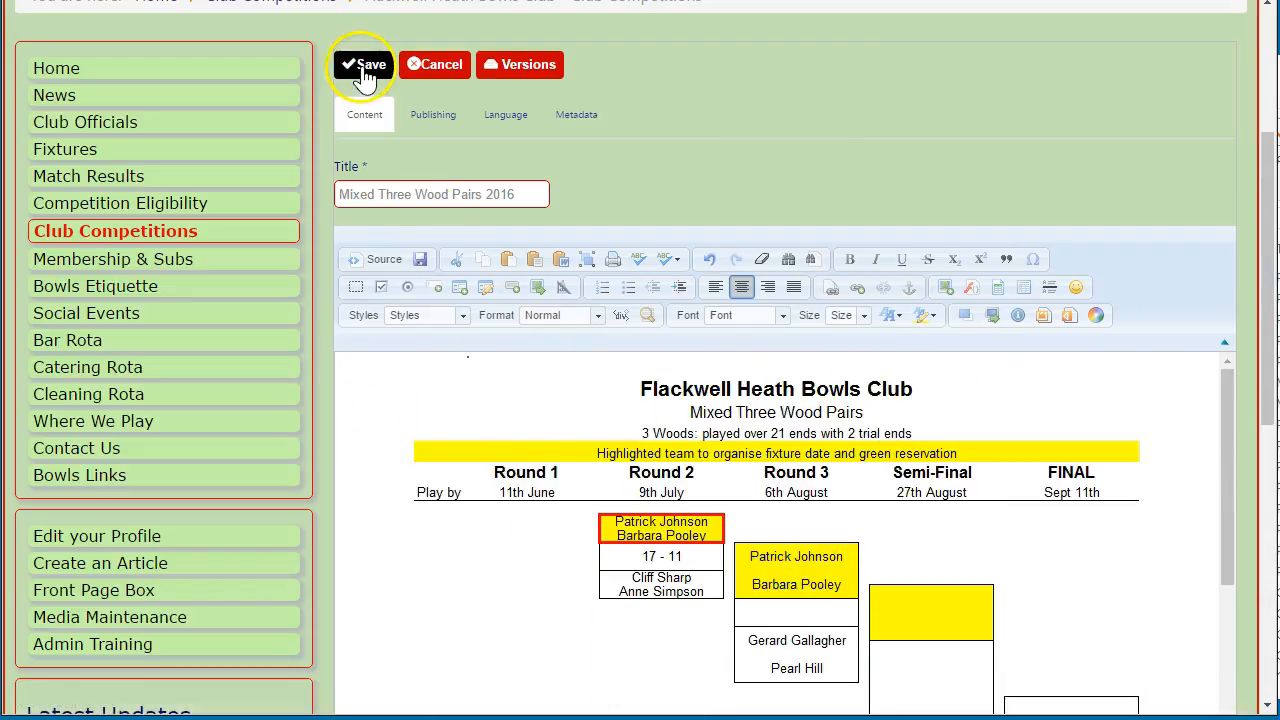
scroll(430, 468, "down", 10)
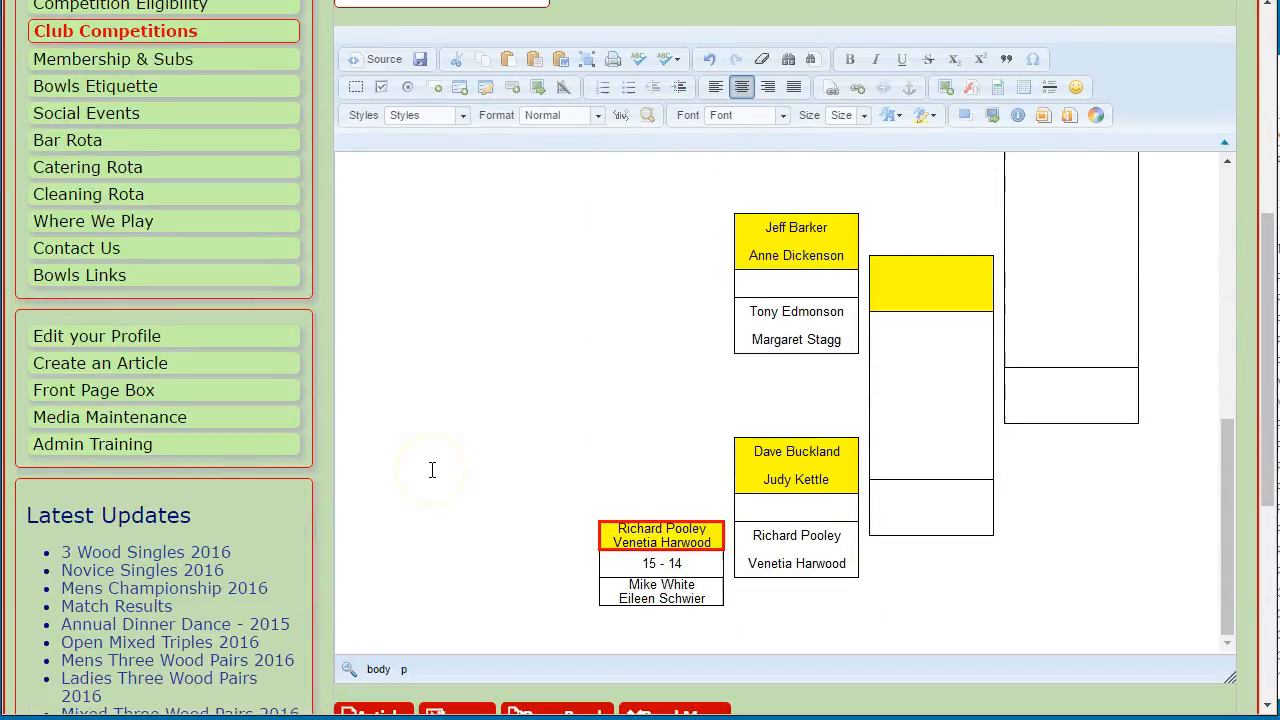
scroll(363, 160, "up", 4)
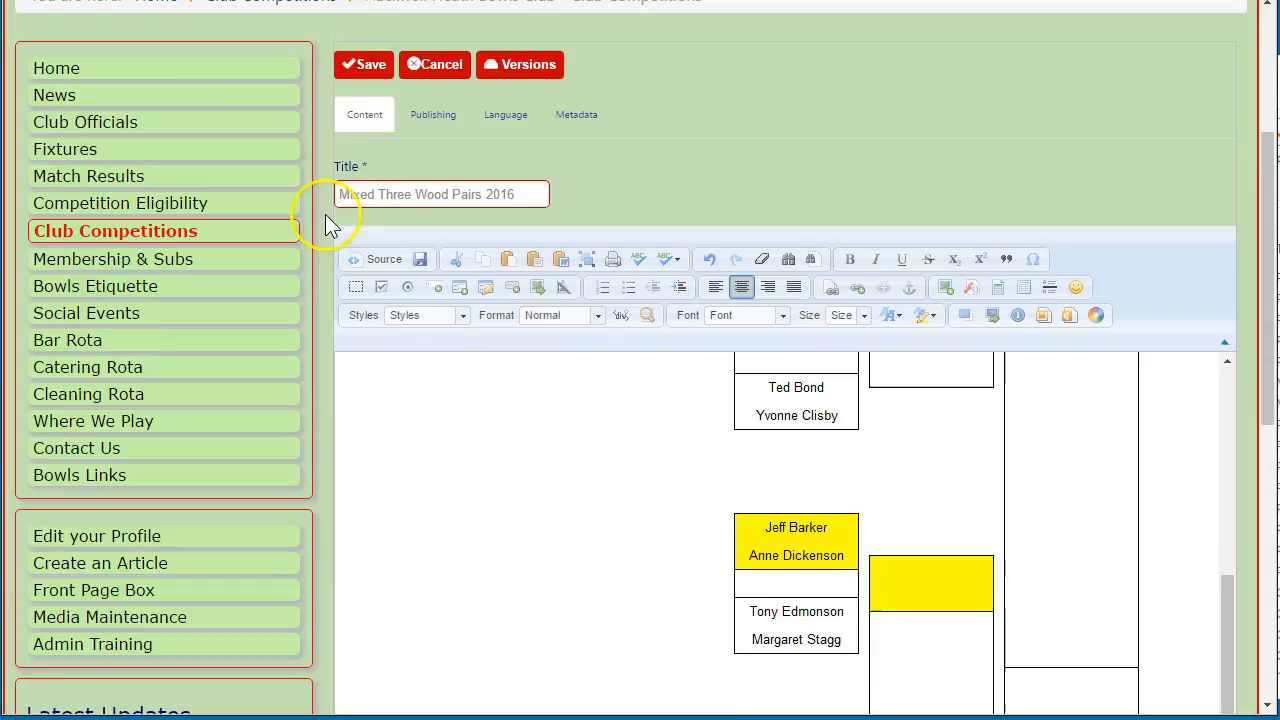
left_click(365, 70)
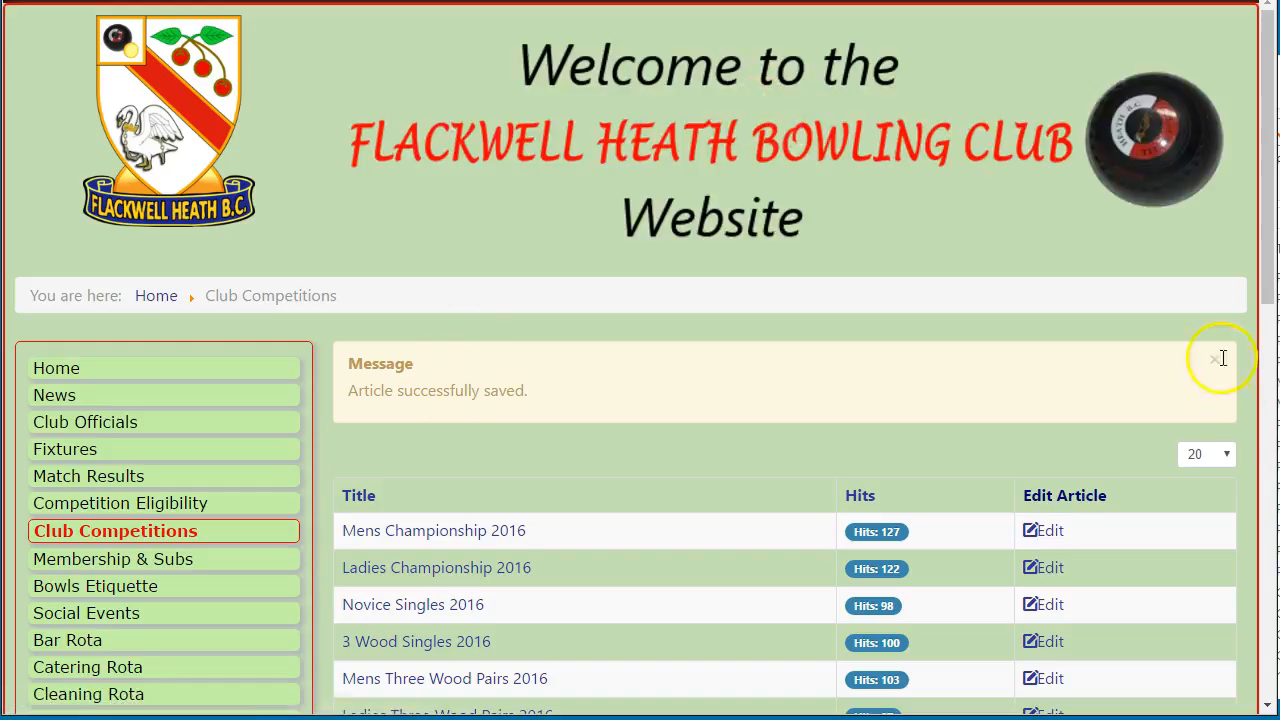
left_click(1216, 358)
Return to the club website and open the Open Mixed Triples 2016 article for editing
key("alt+Tab")
scroll(313, 425, "down", 3)
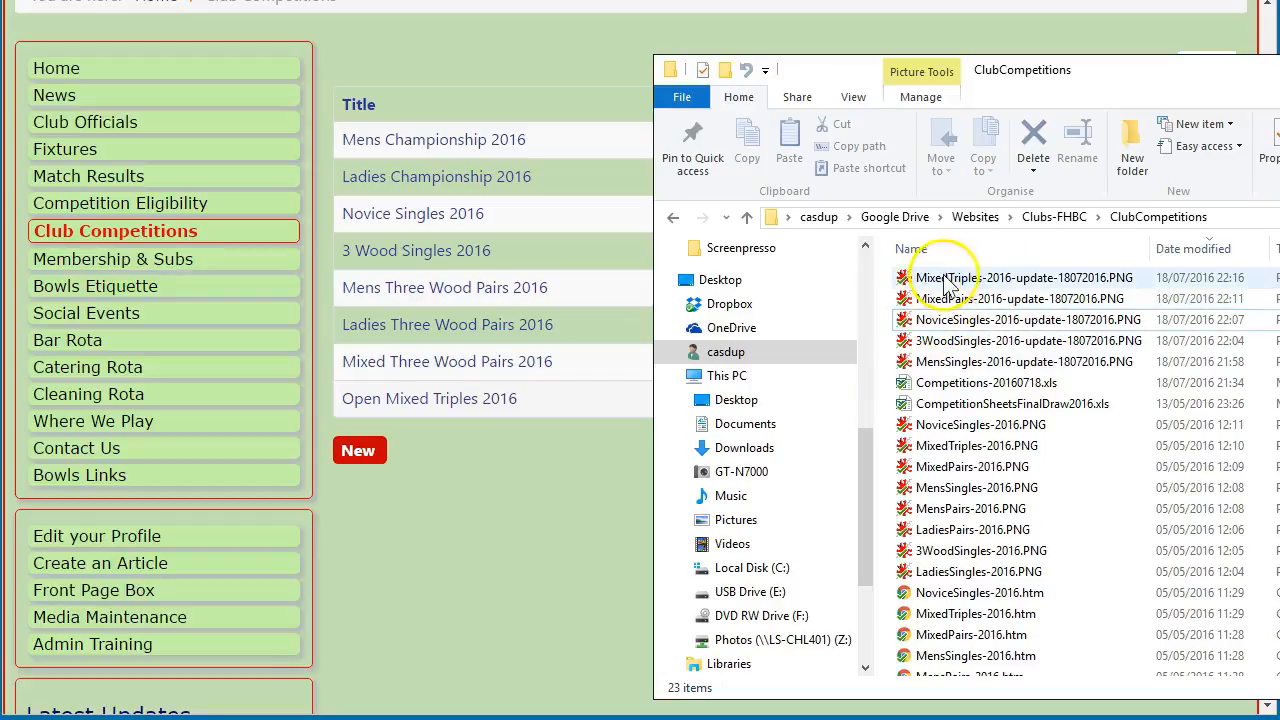
left_click(449, 466)
left_click(1040, 398)
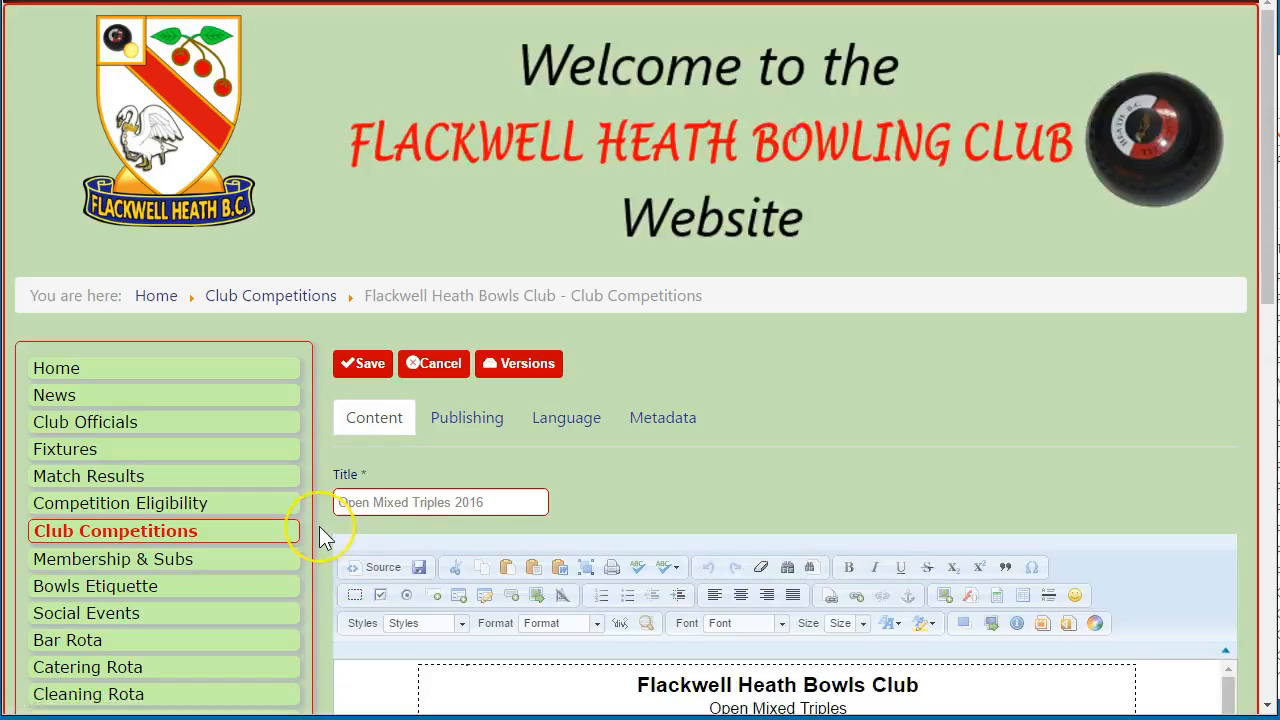
Replace the article's old bracket image with MixedTriples-2016-update-18072016.PNG from the ClubCompetitions folder
scroll(319, 528, "down", 3)
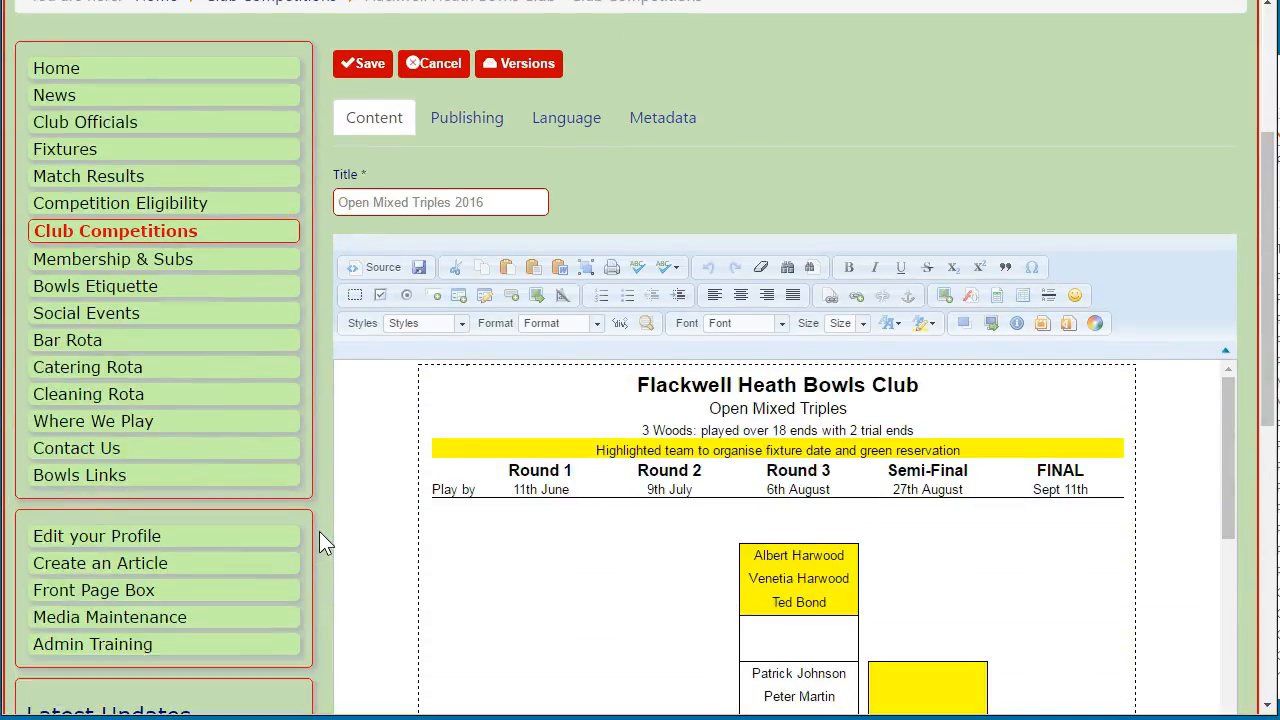
scroll(321, 485, "down", 2)
left_click(563, 425)
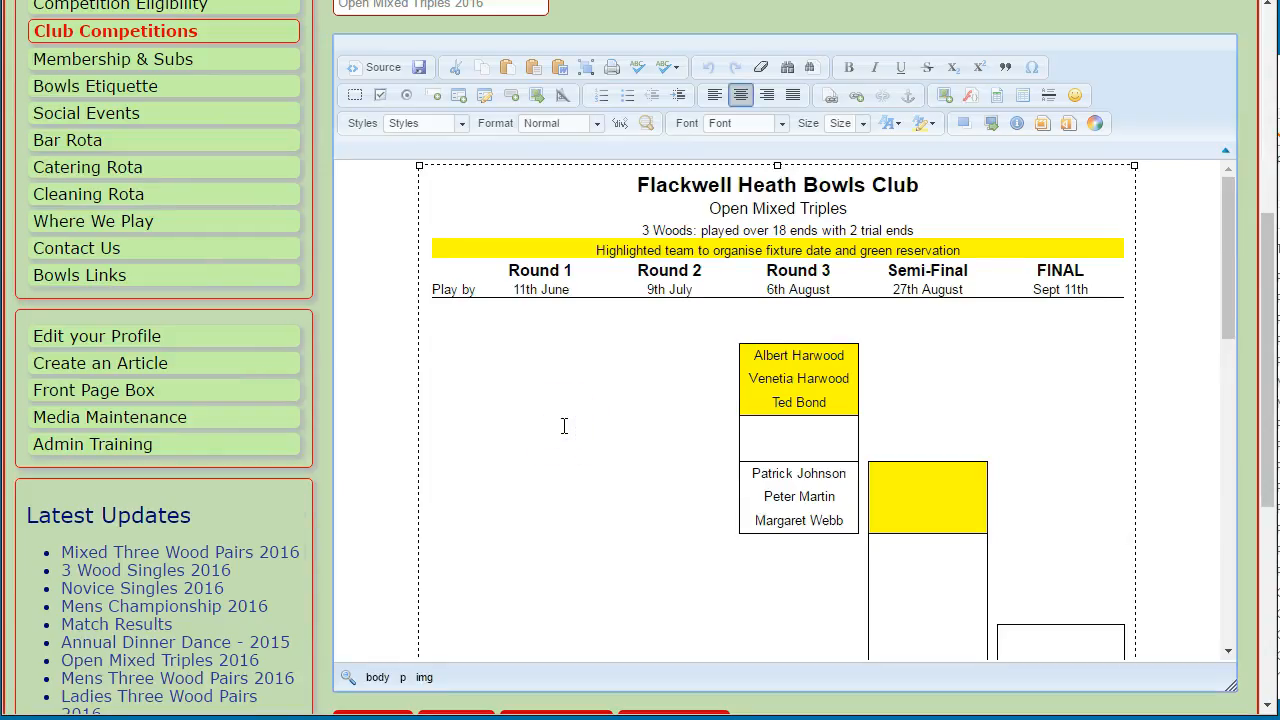
key("Delete")
left_click(943, 94)
left_click(771, 231)
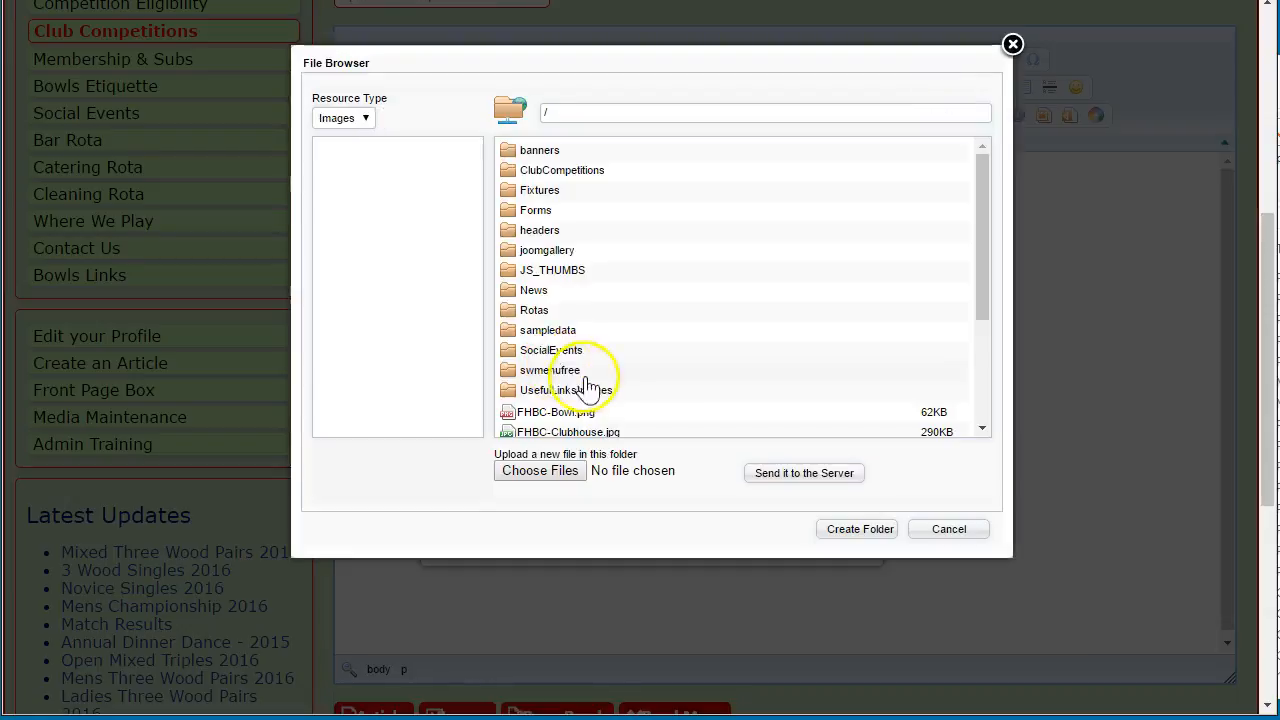
double_click(552, 170)
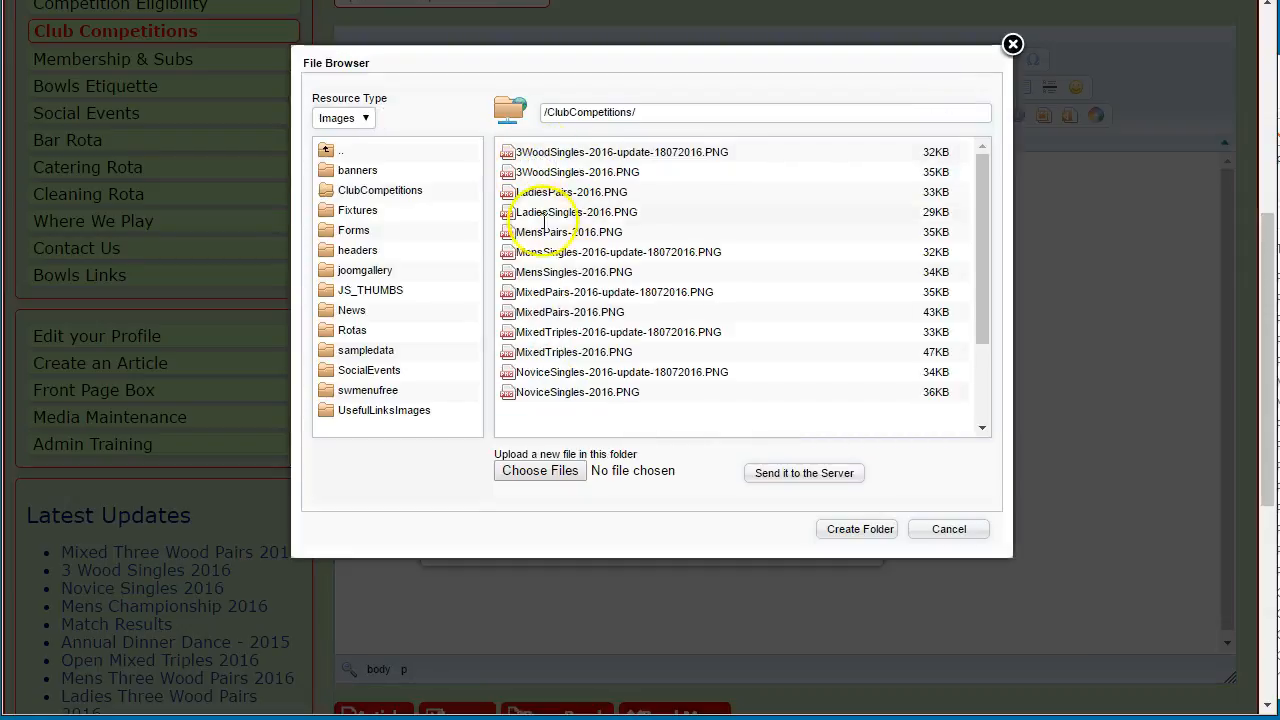
left_click(678, 336)
left_click(735, 537)
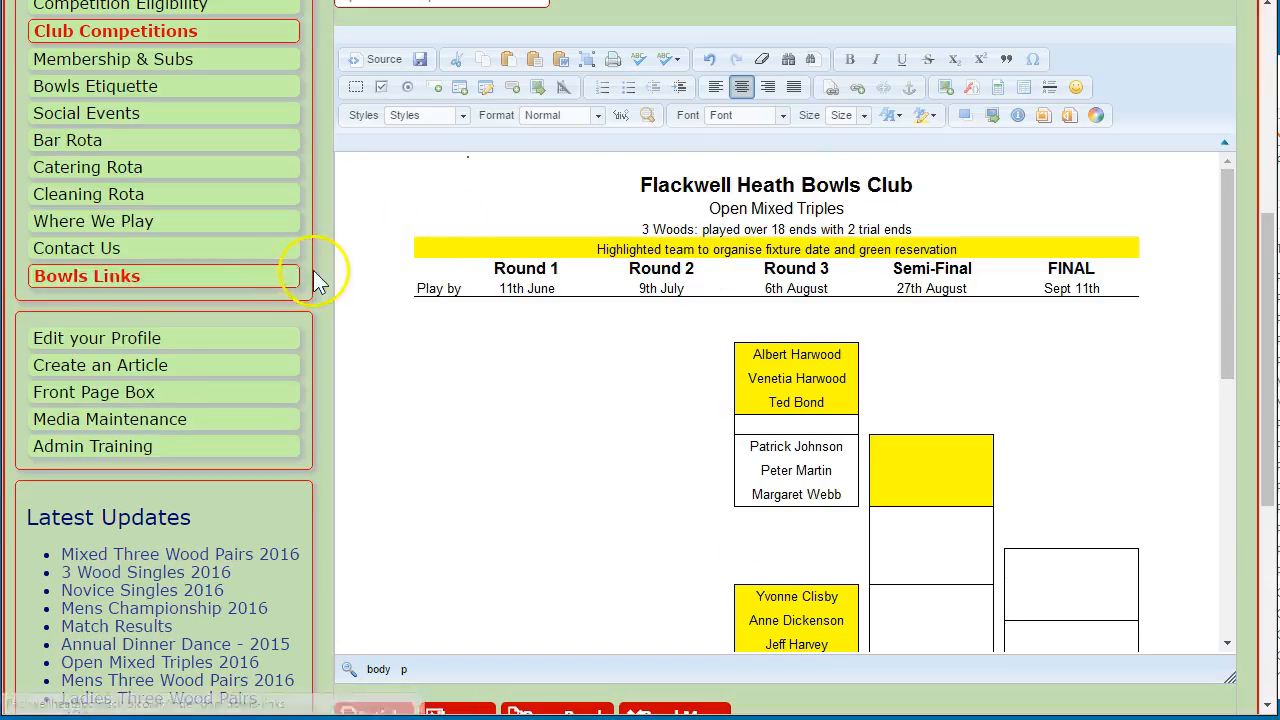
Save the edited Open Mixed Triples 2016 article
scroll(320, 250, "up", 2)
scroll(440, 467, "down", 10)
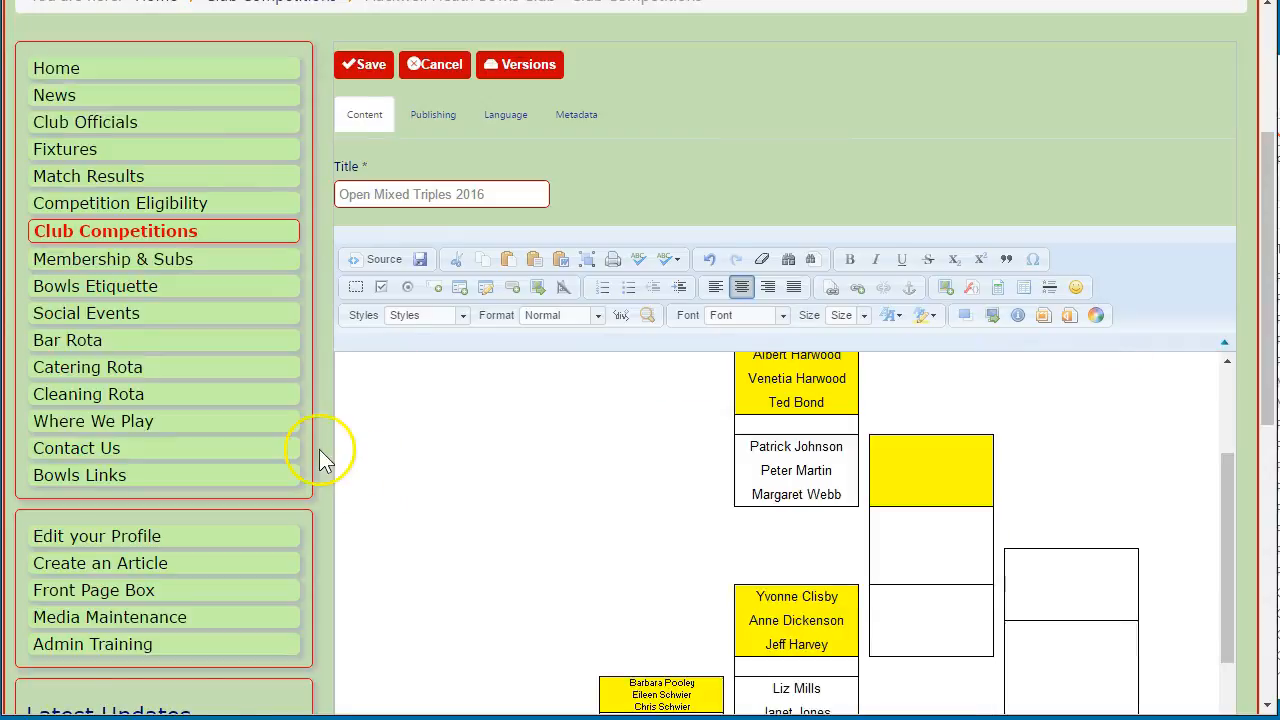
scroll(431, 295, "up", 15)
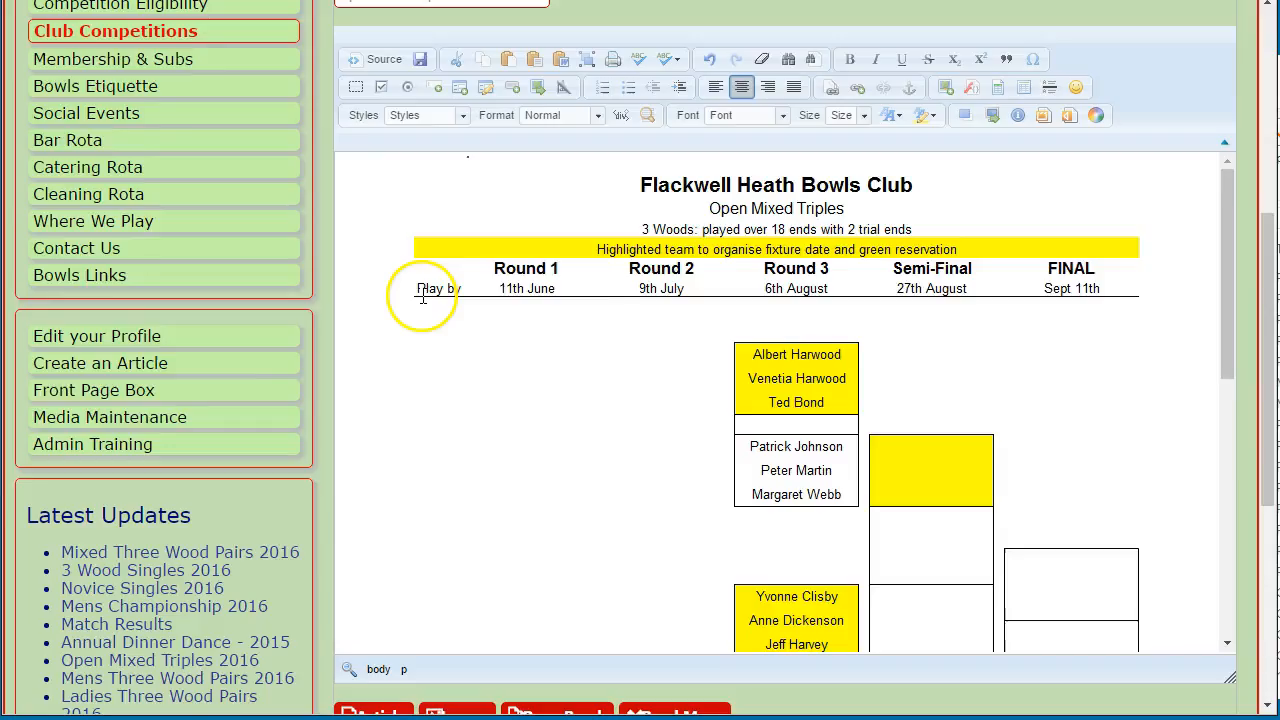
left_click(366, 164)
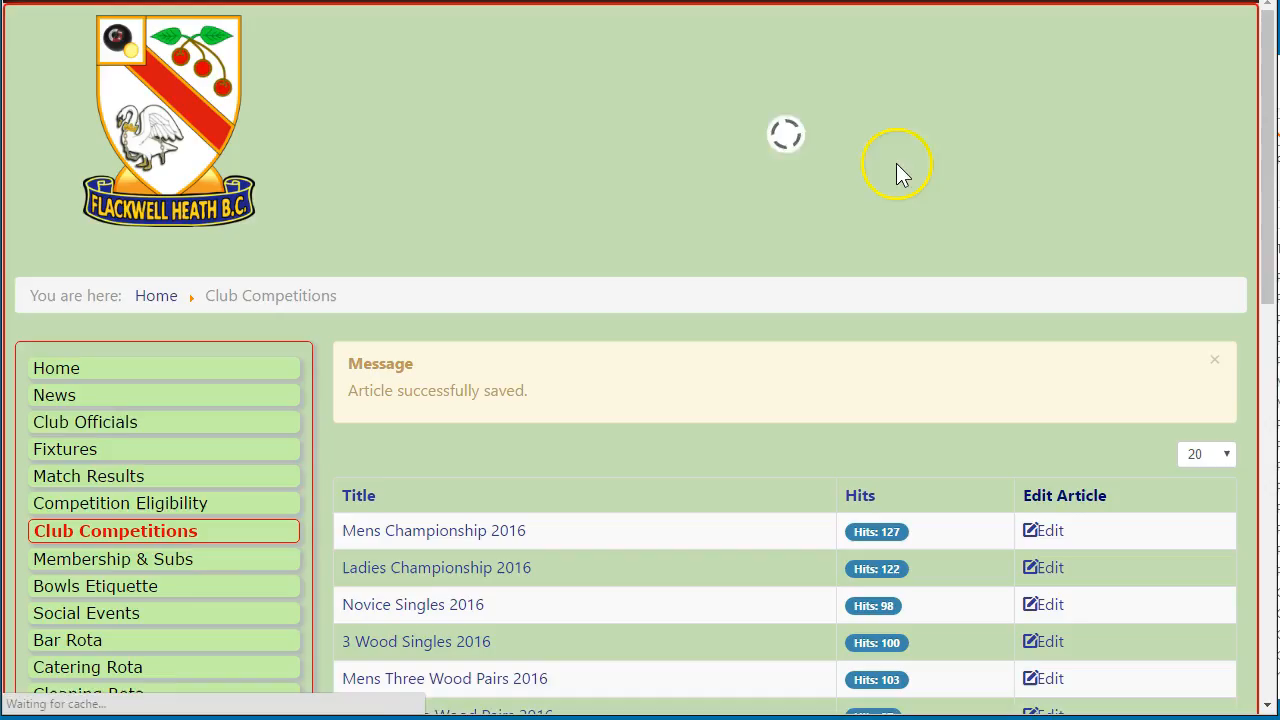
Dismiss the article-saved message and log out of the club website
left_click(1215, 364)
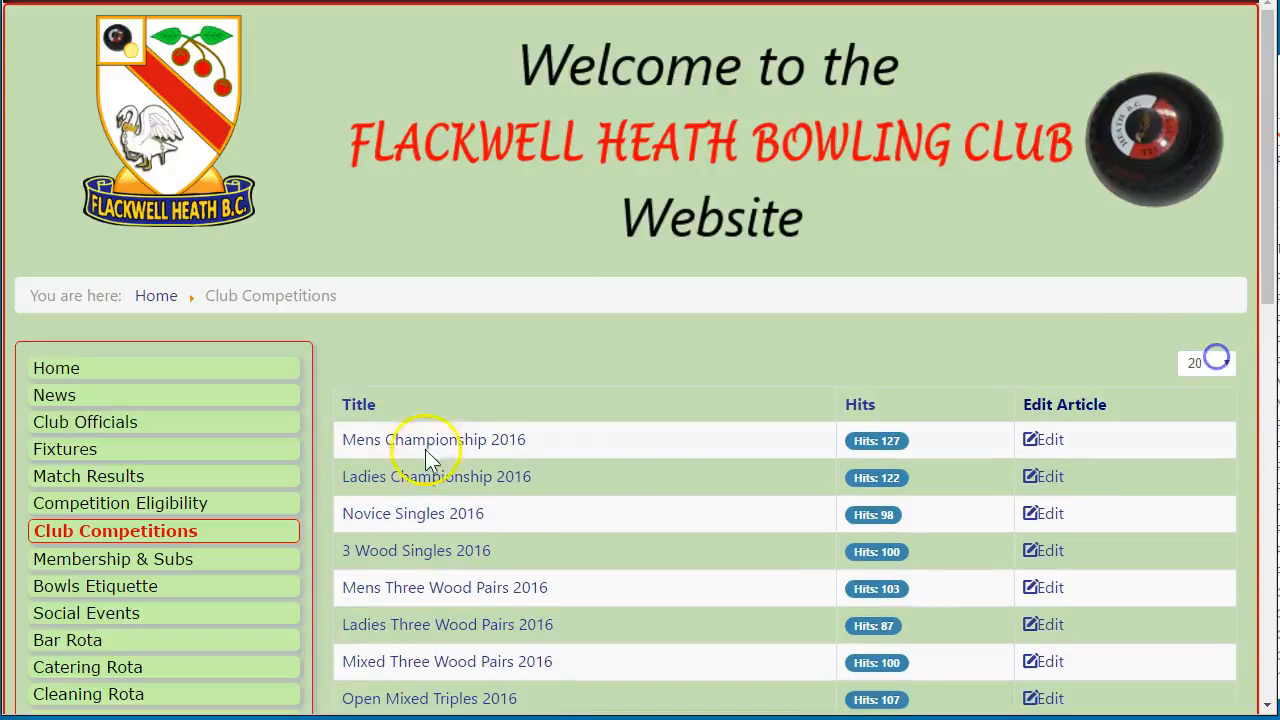
scroll(290, 335, "down", 3)
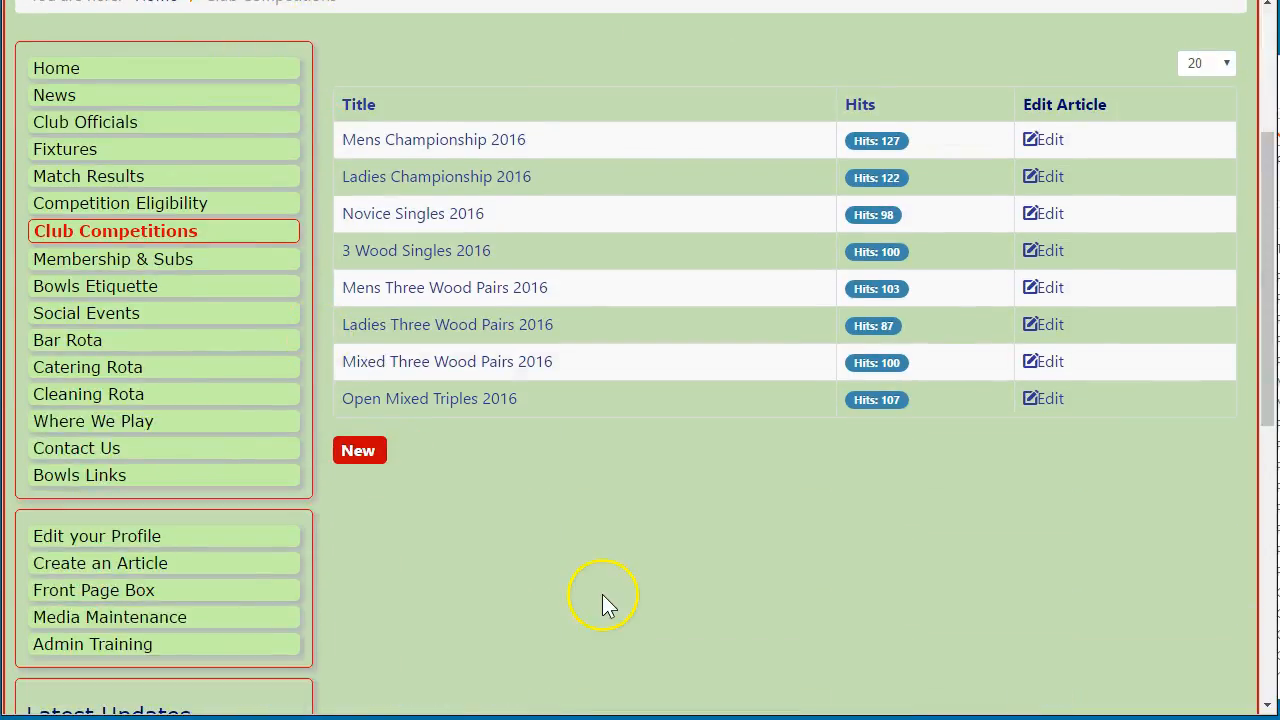
scroll(351, 592, "up", 1)
scroll(340, 593, "down", 6)
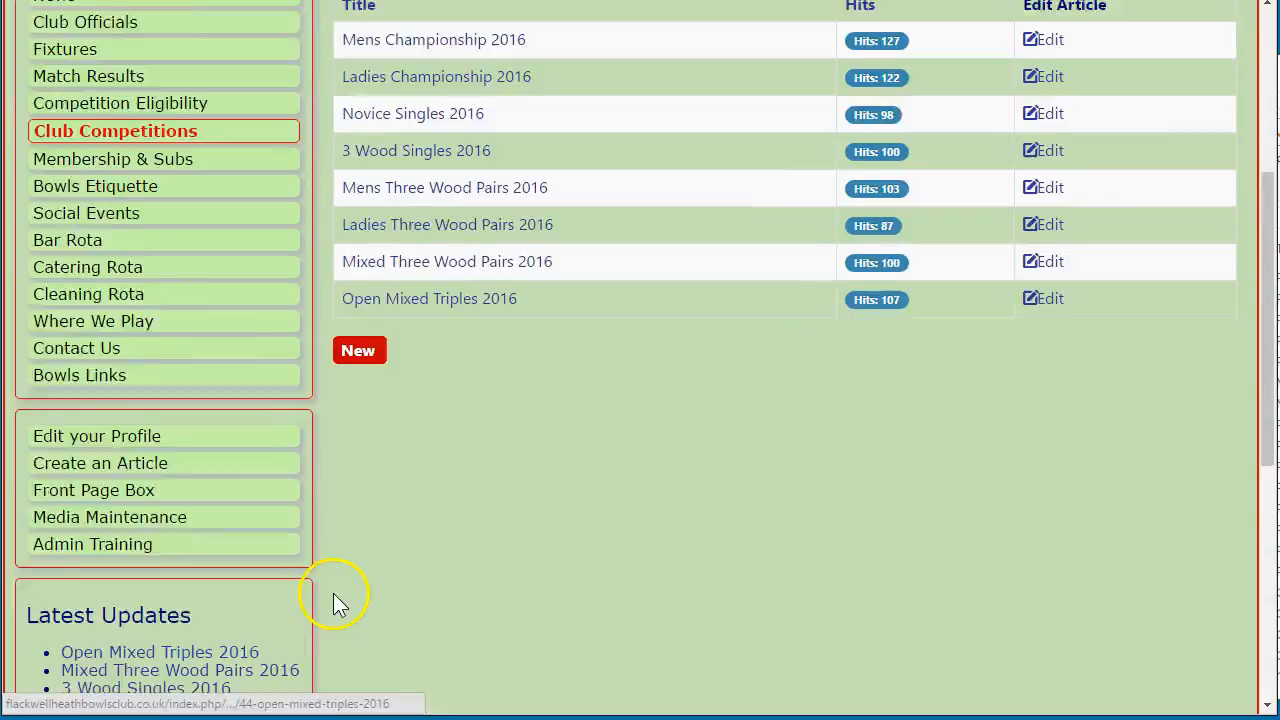
scroll(335, 597, "down", 1)
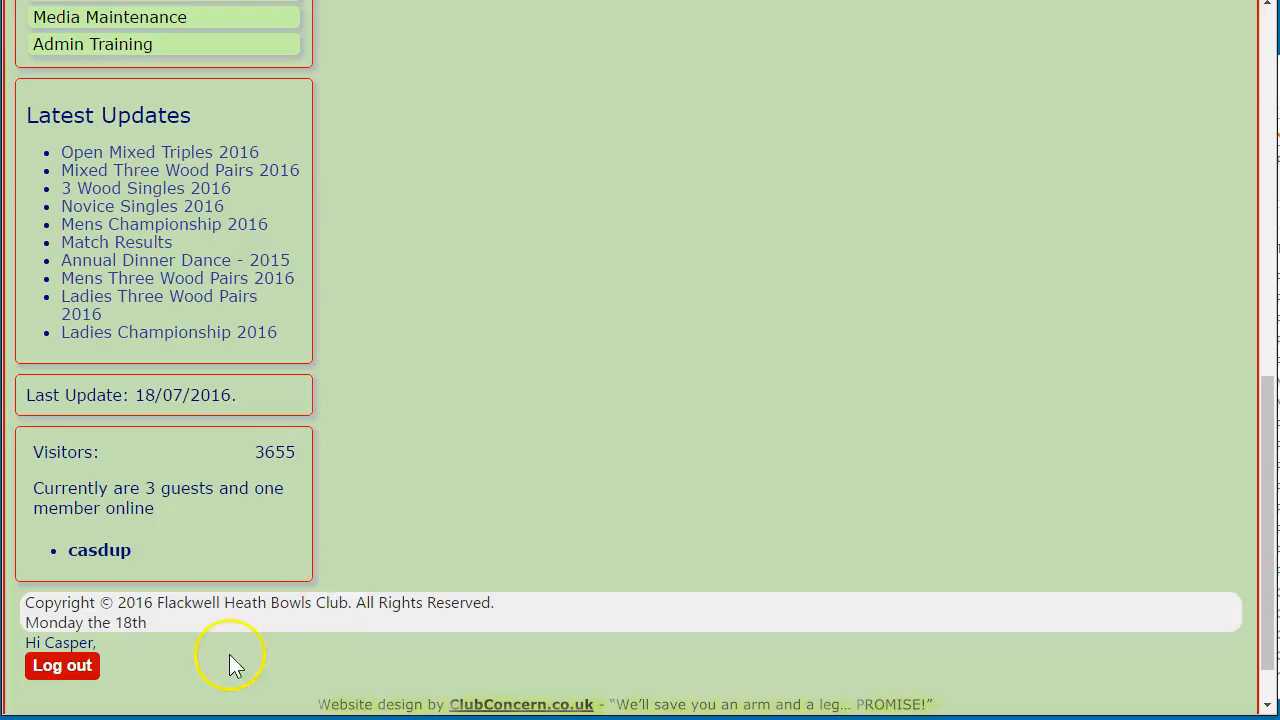
left_click(55, 677)
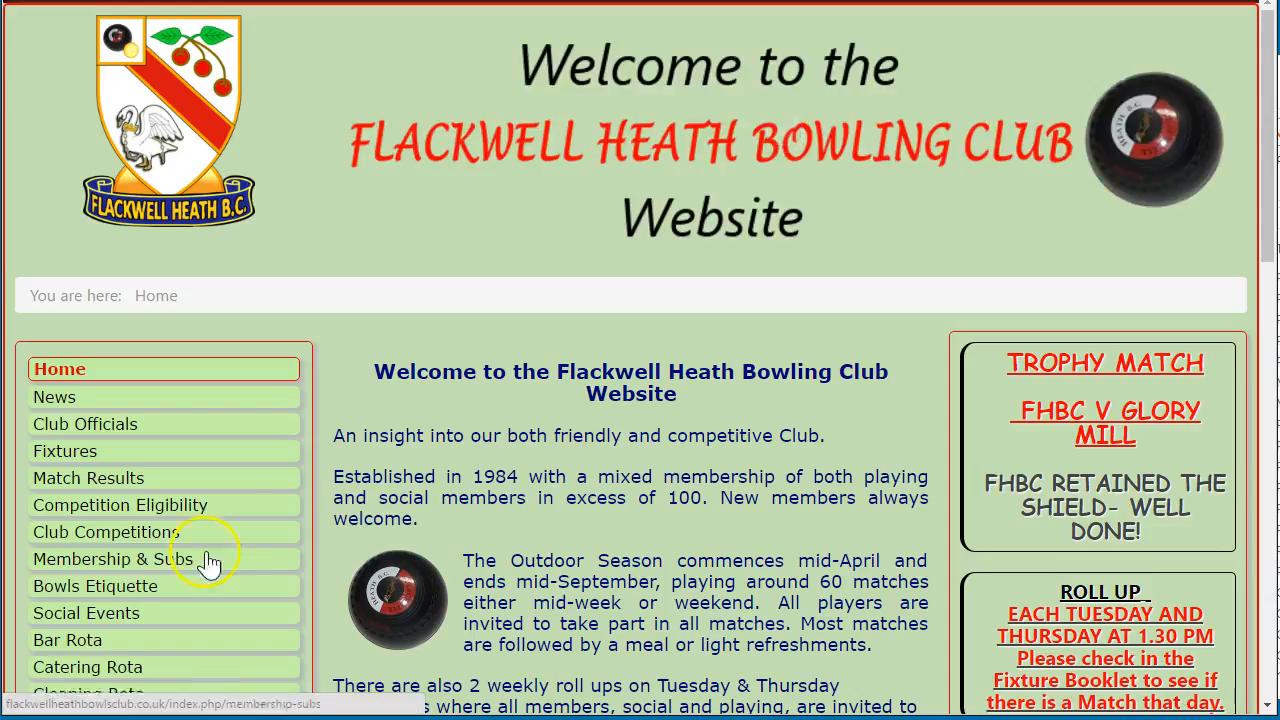
As a visitor, open Club Competitions and check the Mens and Ladies Championship 2016 brackets
scroll(334, 327, "down", 3)
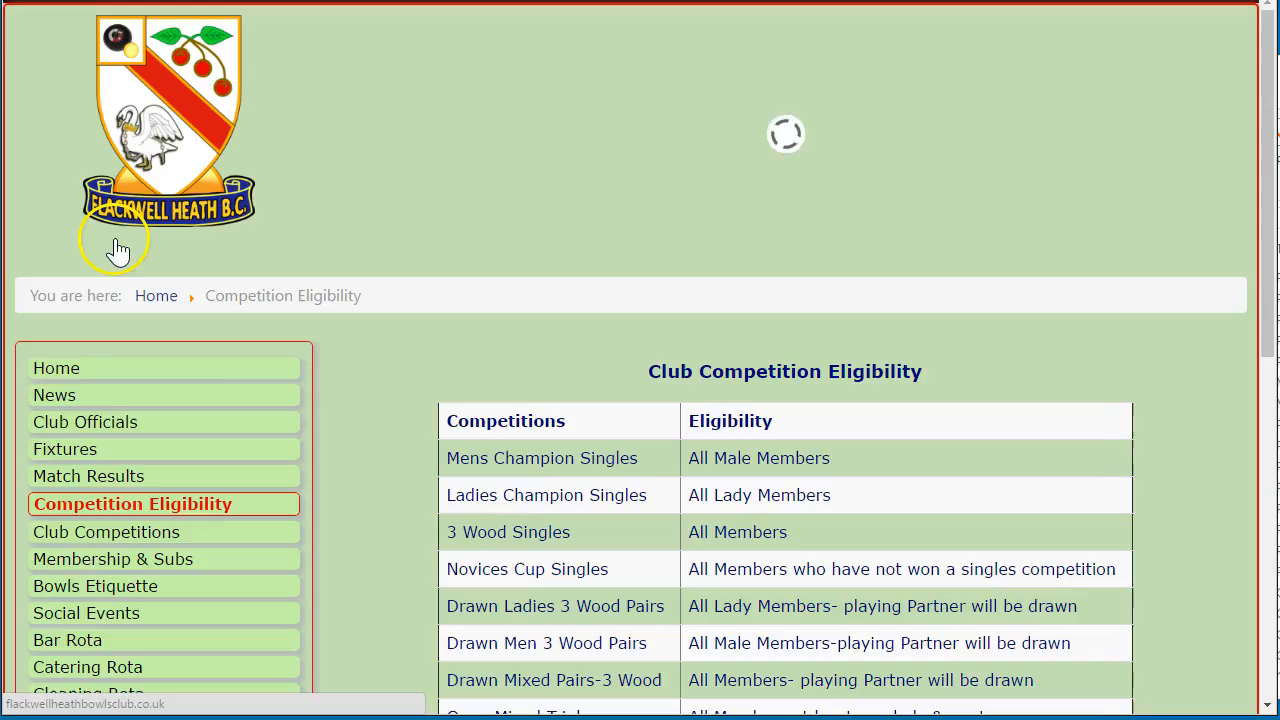
left_click(105, 531)
scroll(351, 352, "down", 2)
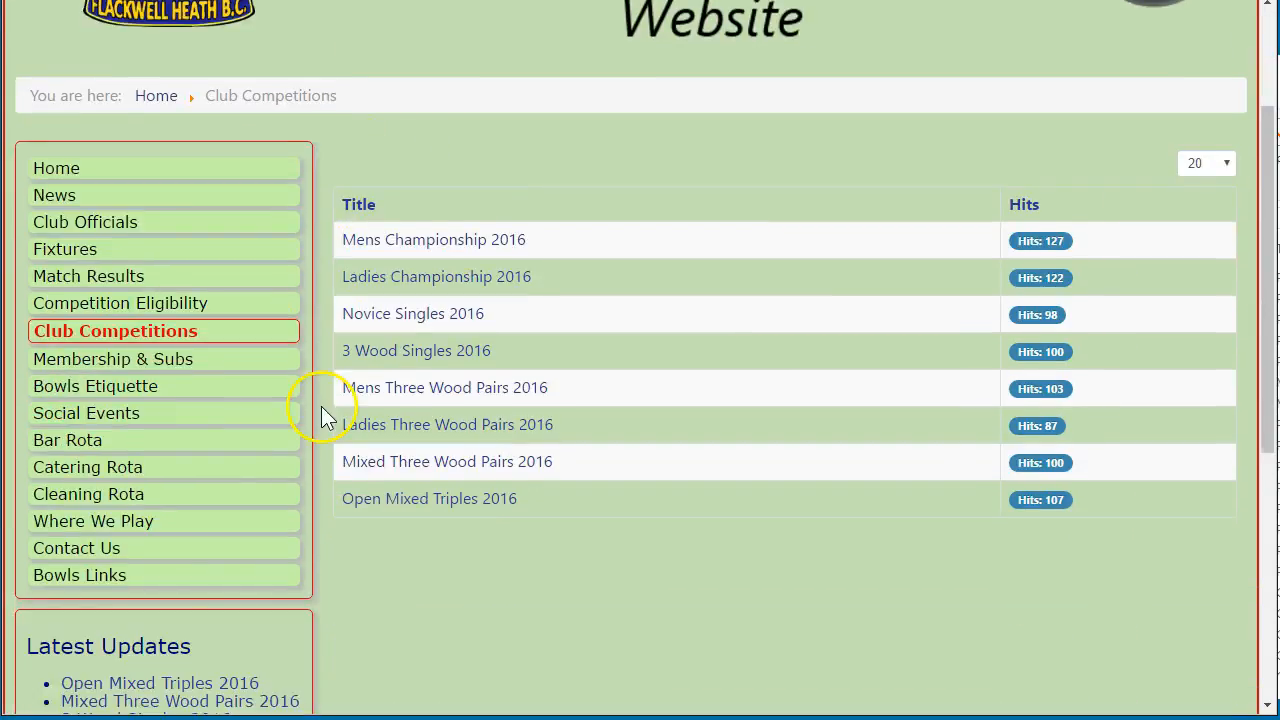
left_click(435, 242)
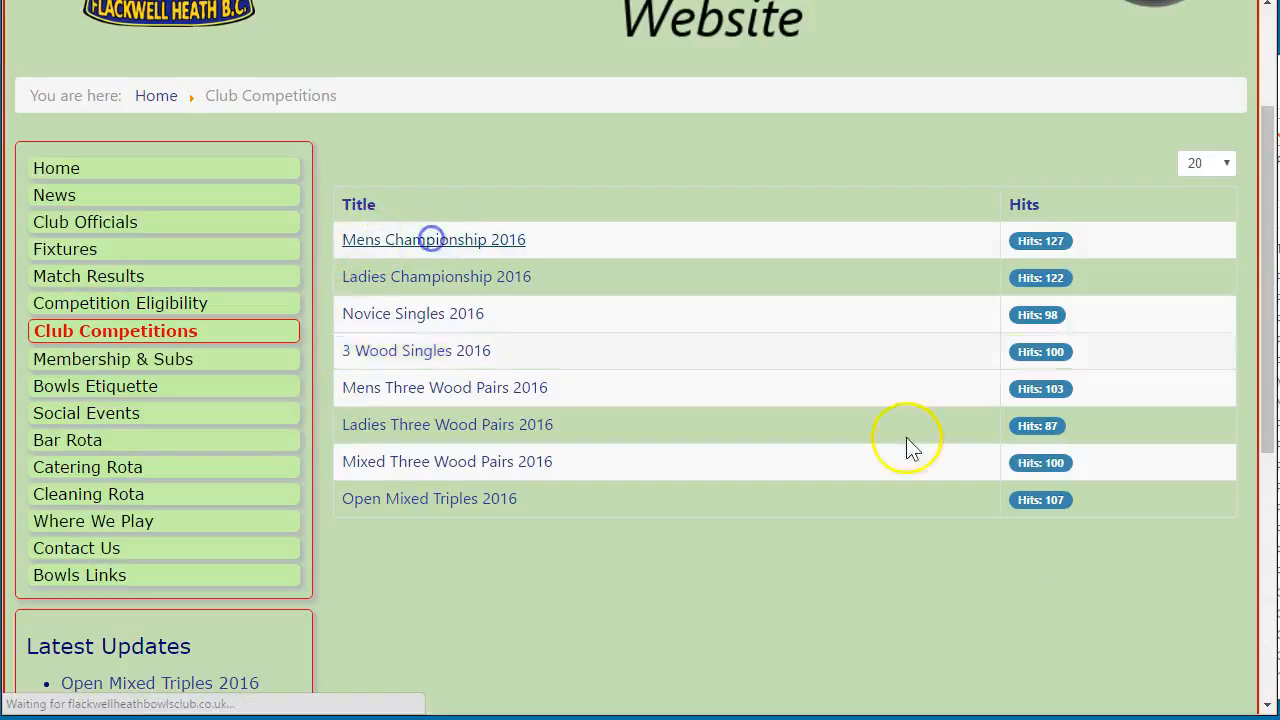
scroll(348, 521, "down", 3)
scroll(348, 521, "down", 5)
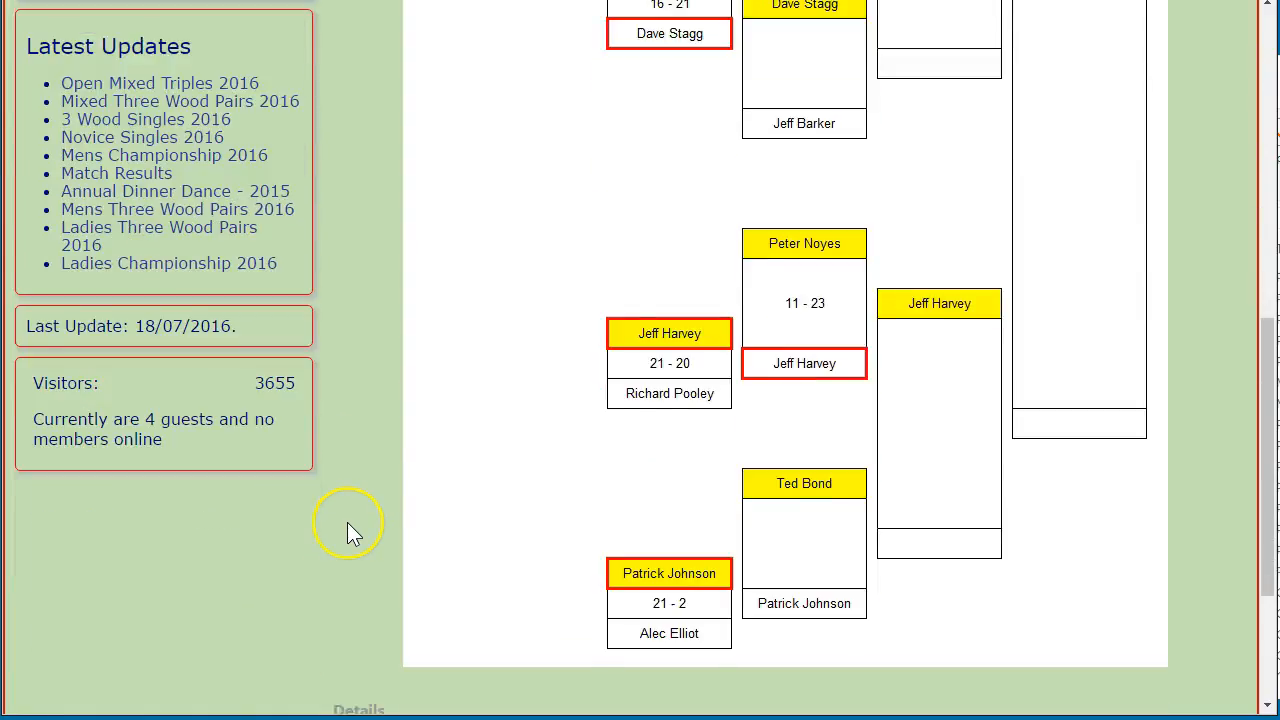
left_click(1200, 686)
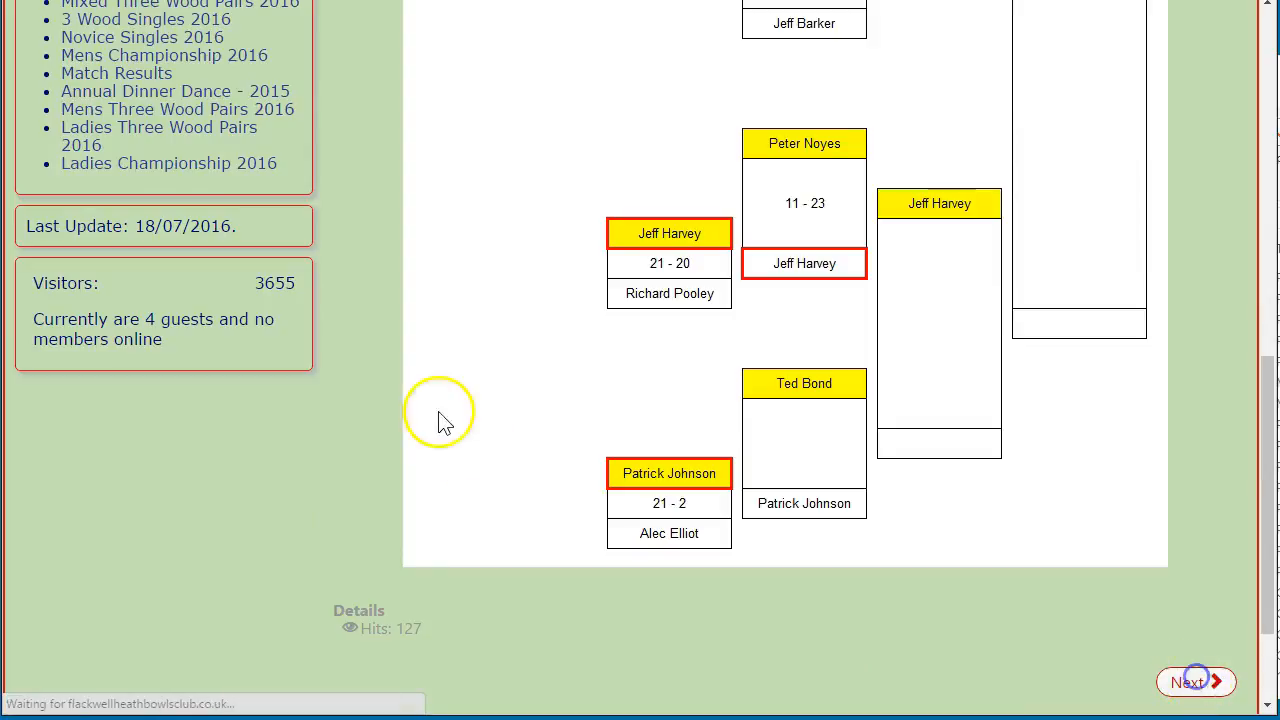
scroll(362, 340, "down", 3)
scroll(358, 354, "down", 6)
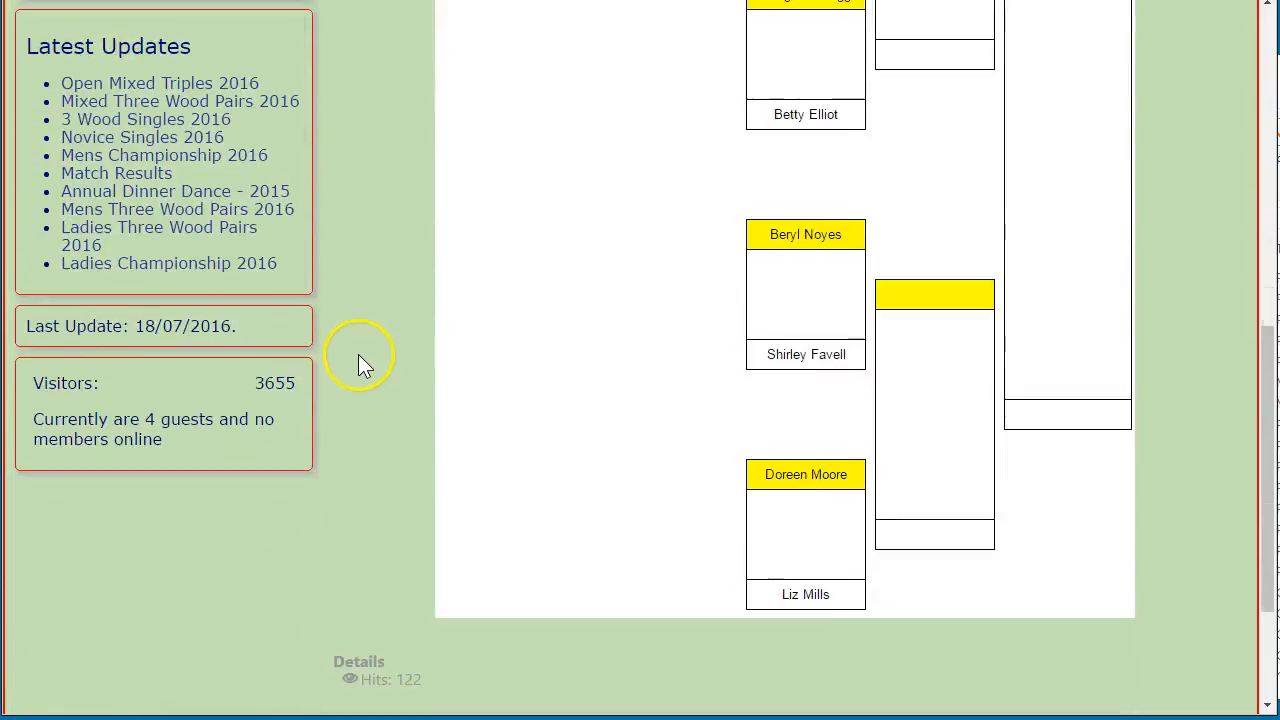
Check the Novice Singles, 3 Wood Singles, Mens and Ladies Three Wood Pairs brackets
left_click(1205, 636)
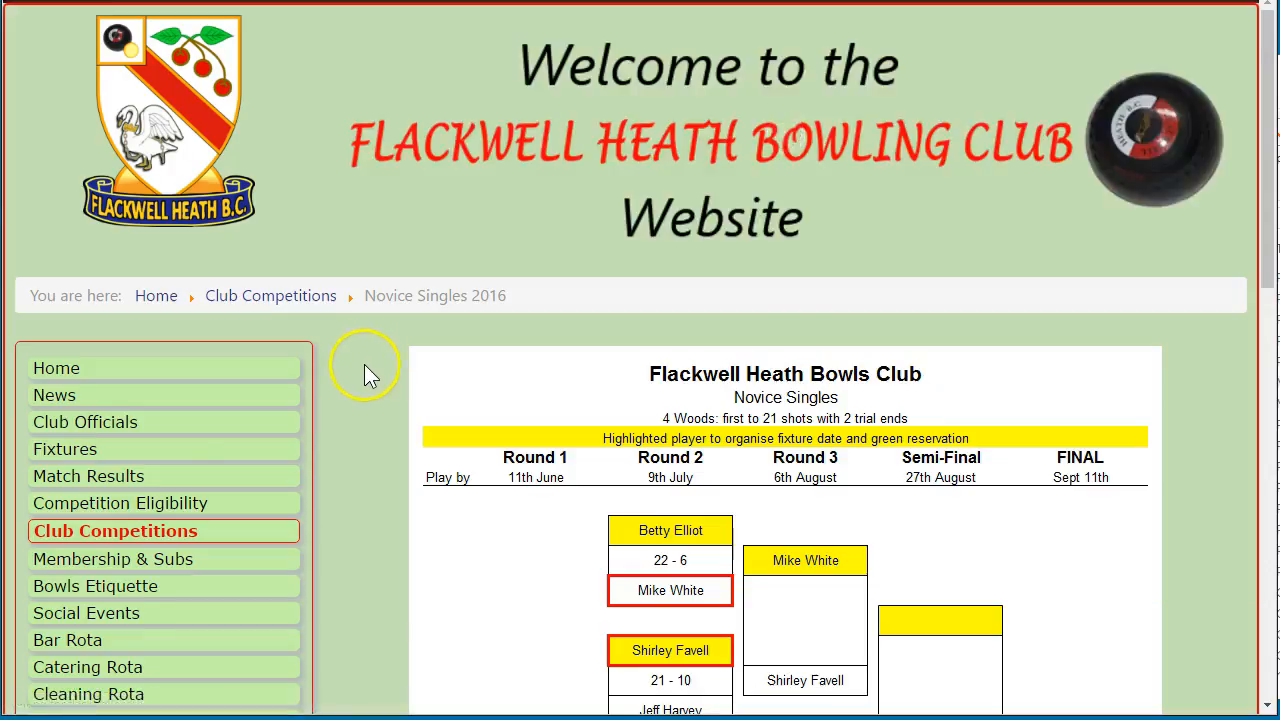
scroll(365, 365, "down", 11)
left_click(1226, 583)
scroll(394, 300, "down", 5)
scroll(394, 297, "down", 6)
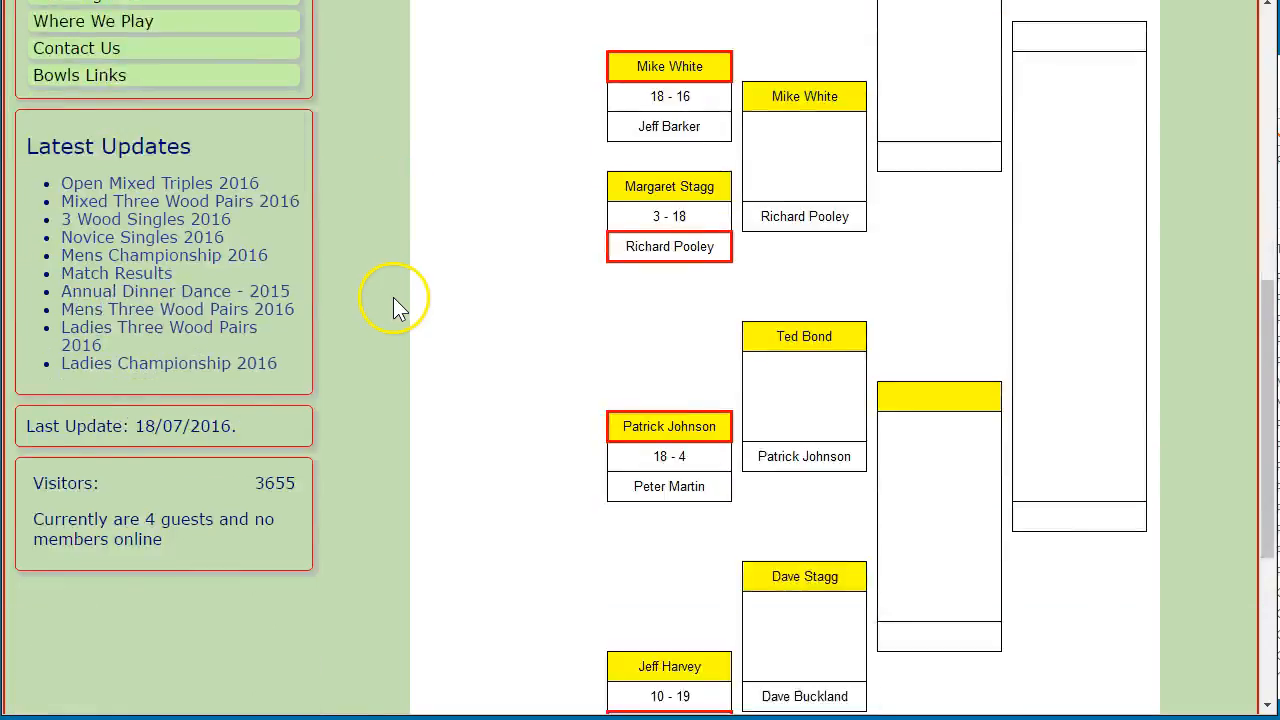
scroll(408, 403, "up", 4)
scroll(408, 403, "up", 5)
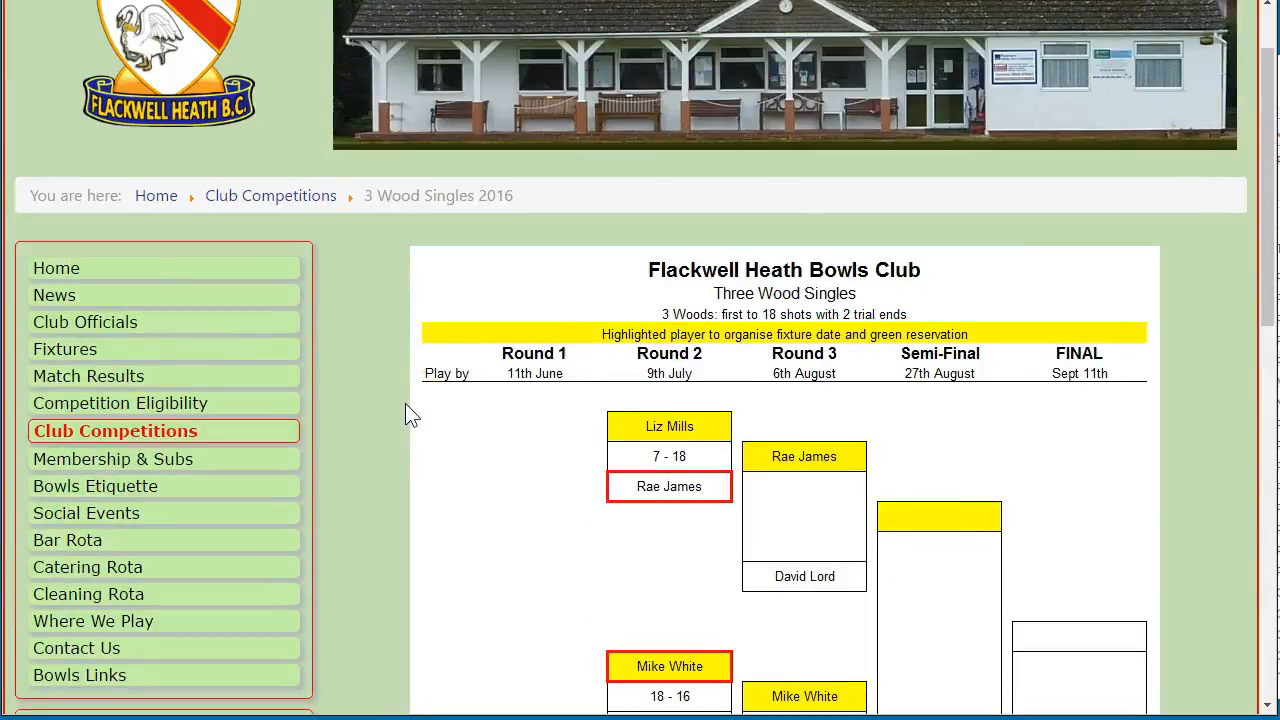
scroll(405, 402, "down", 8)
left_click(1198, 578)
scroll(361, 240, "down", 2)
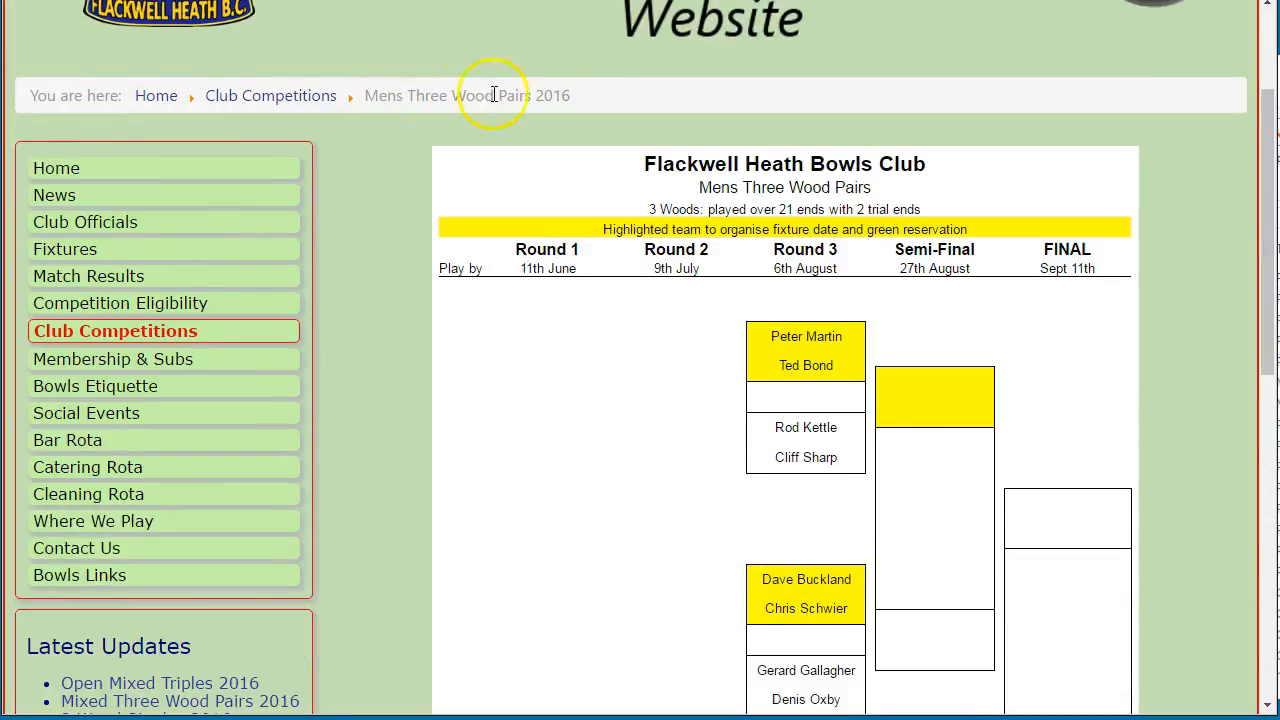
scroll(380, 275, "down", 7)
left_click(1150, 528)
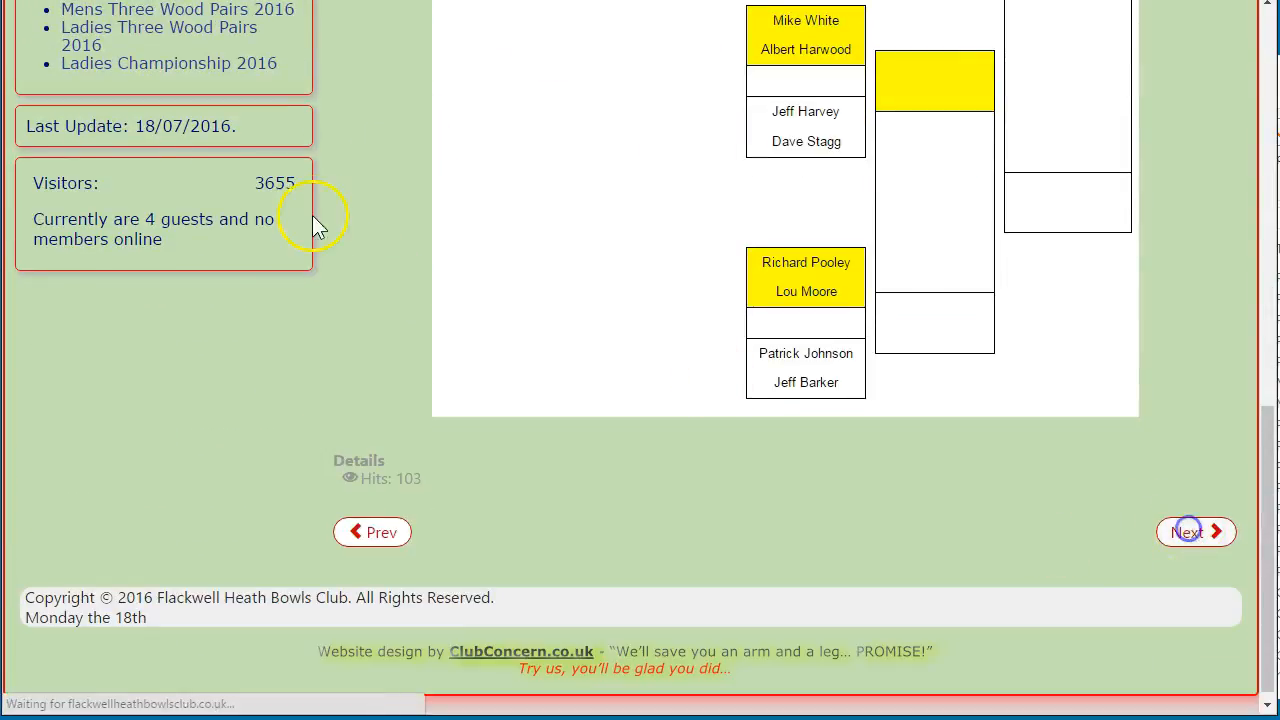
scroll(400, 240, "down", 2)
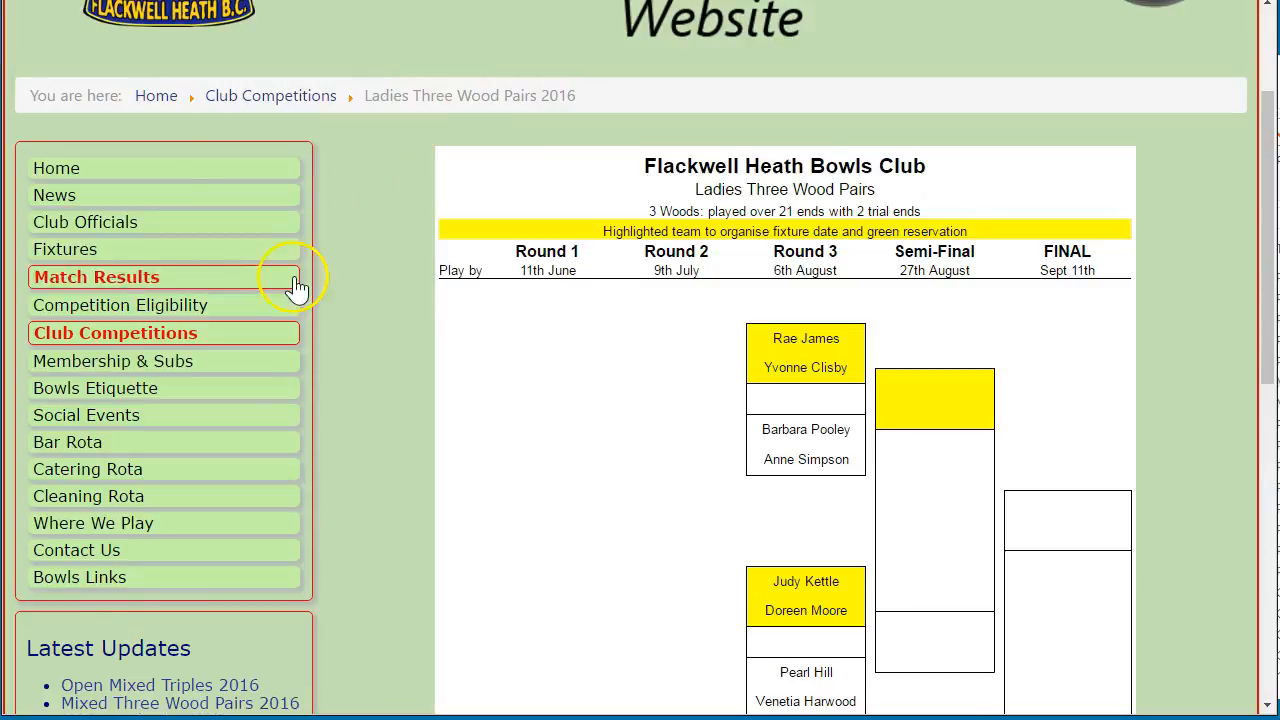
scroll(327, 337, "down", 7)
Check the Mixed Three Wood Pairs and Open Mixed Triples 2016 brackets, then return Home
left_click(1200, 592)
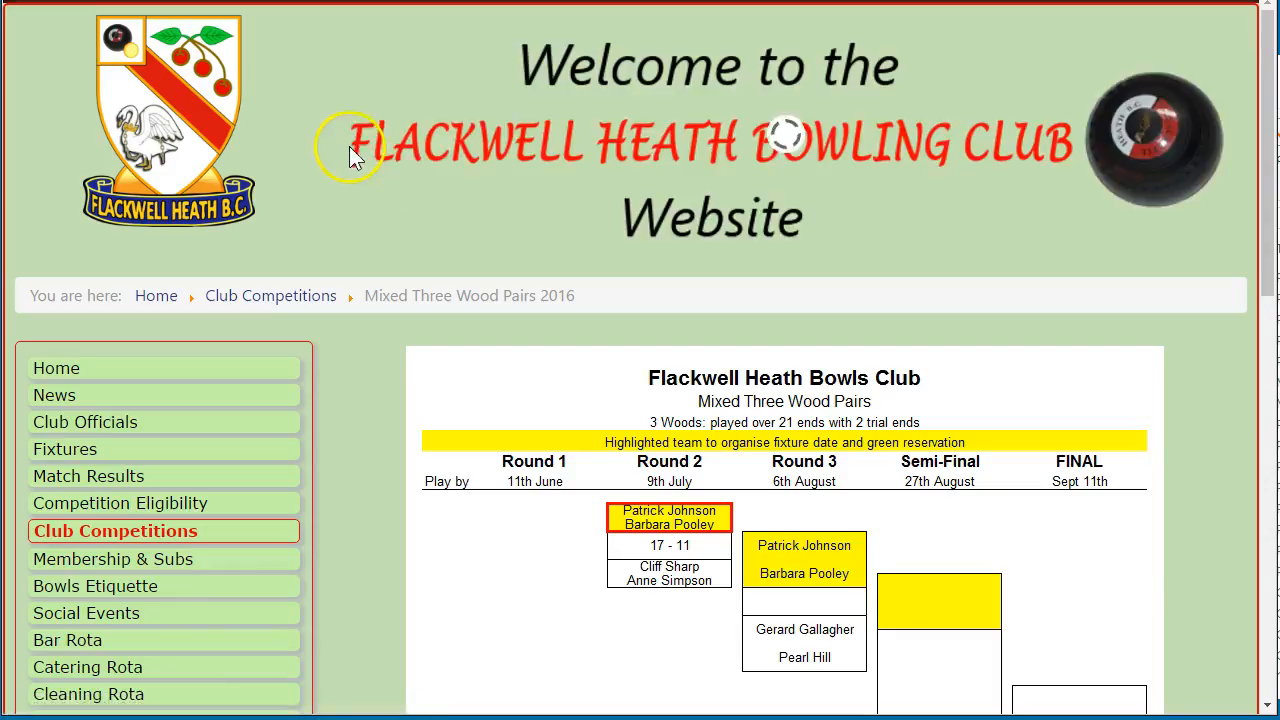
scroll(350, 170, "down", 2)
scroll(415, 270, "down", 1)
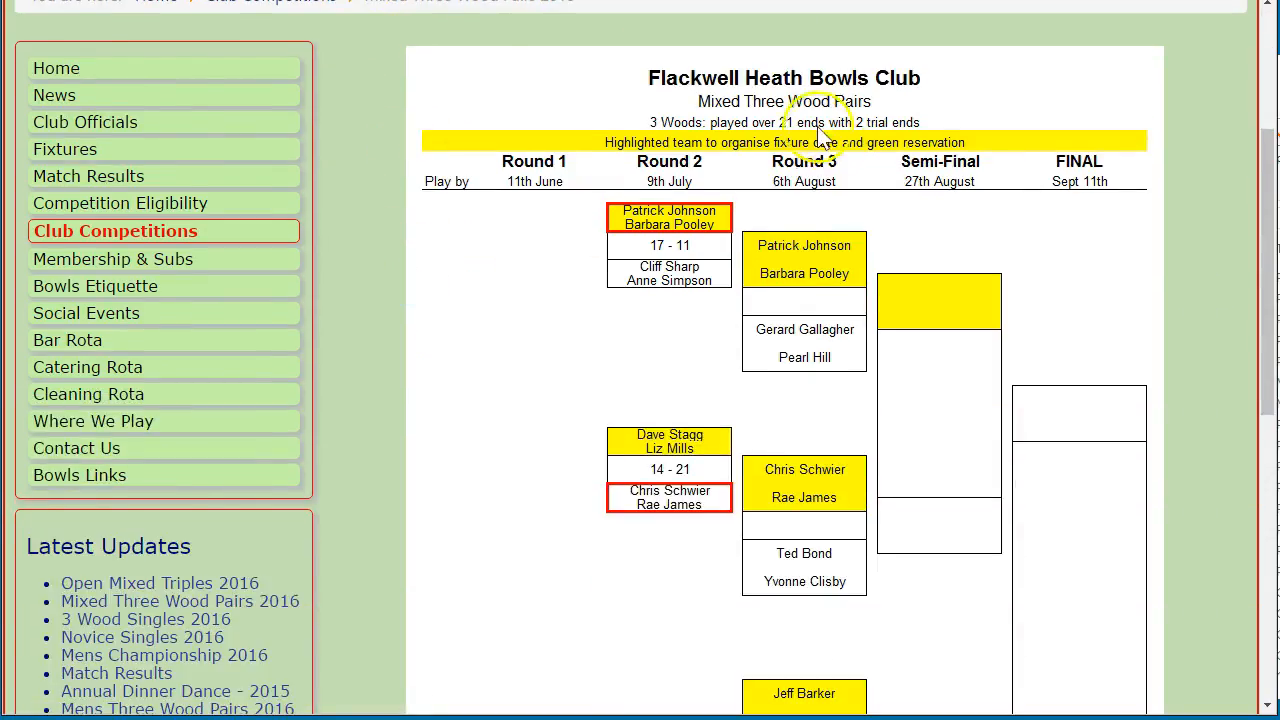
scroll(420, 250, "down", 7)
left_click(1206, 526)
scroll(390, 100, "down", 2)
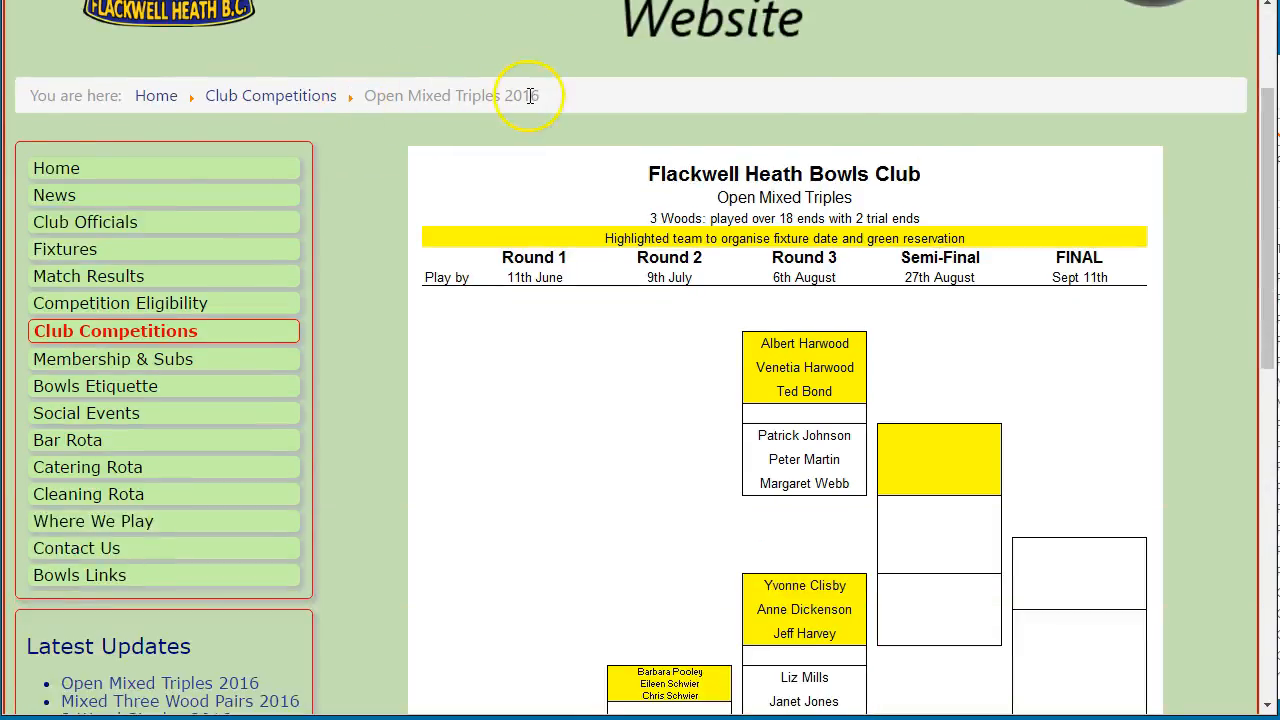
scroll(571, 337, "down", 8)
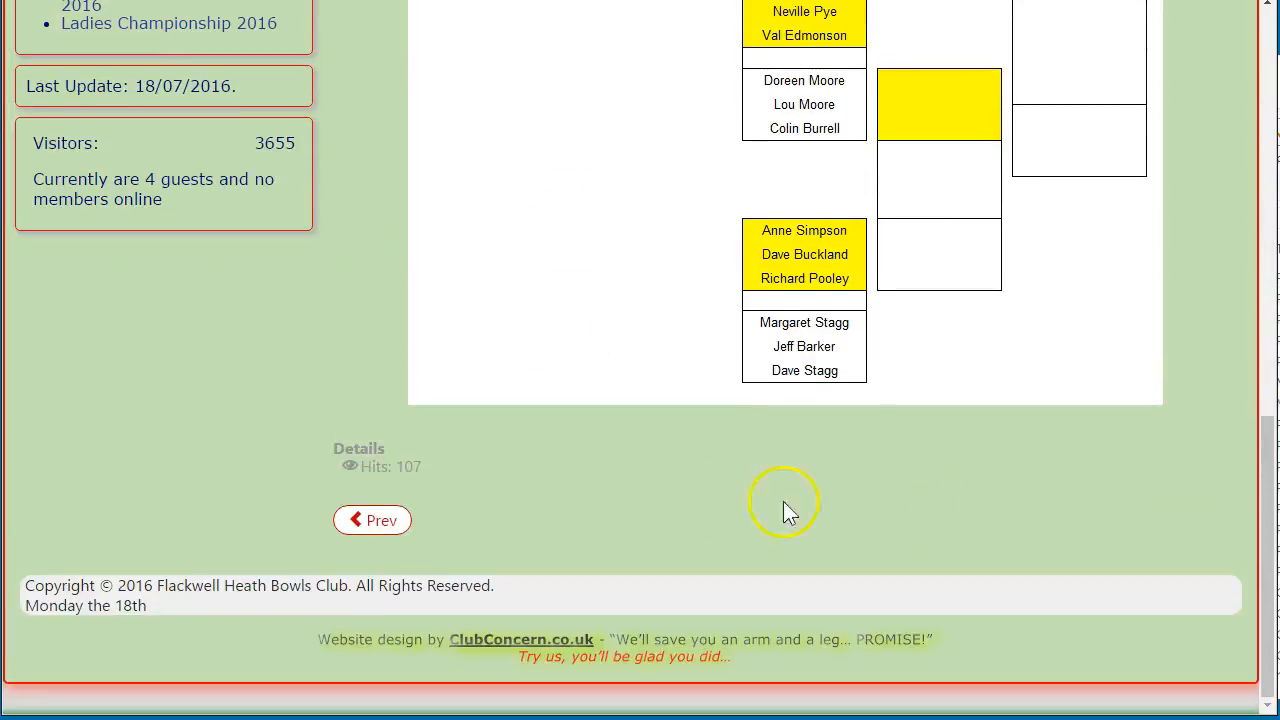
scroll(389, 292, "up", 10)
left_click(47, 224)
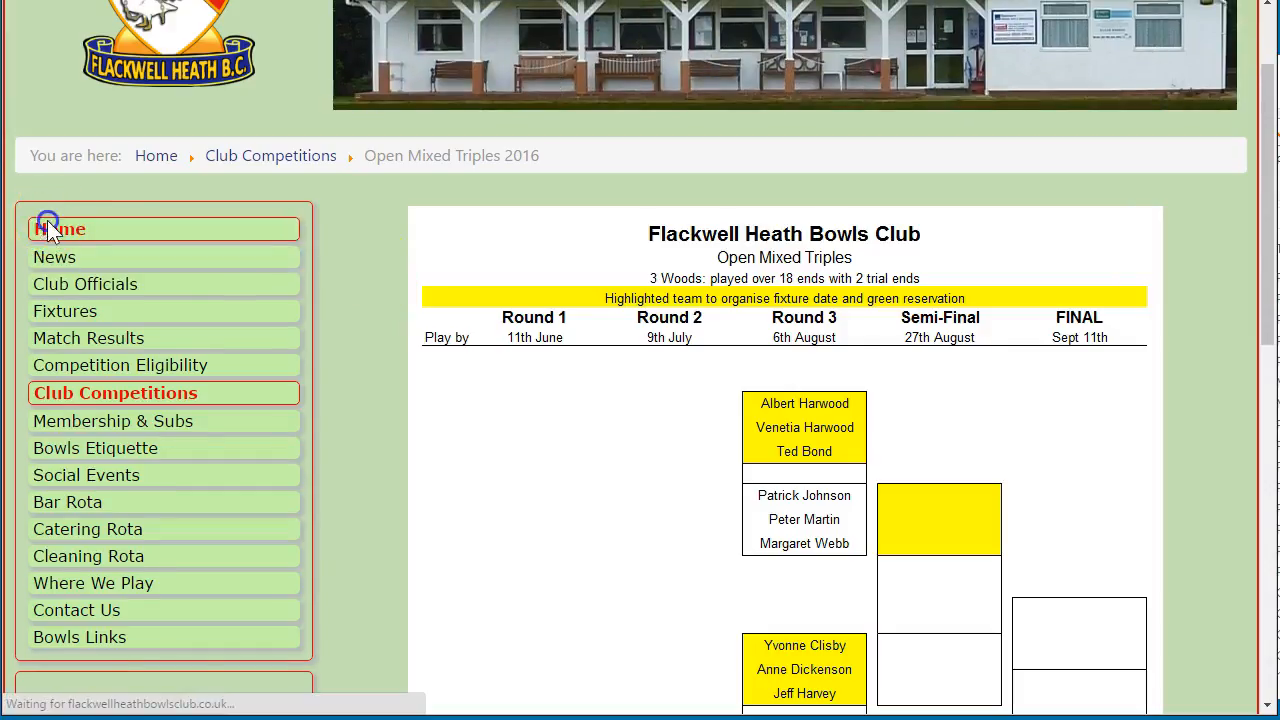